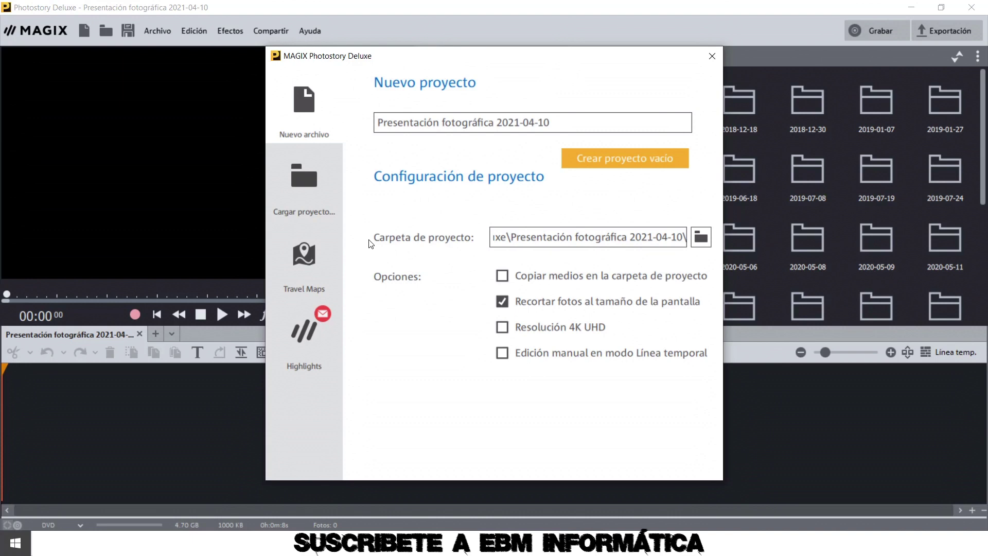
Step: Create the empty project "Presentación fotográfica 2021-04-10" and switch its editing area from storyboard to timeline mode
left_click(620, 160)
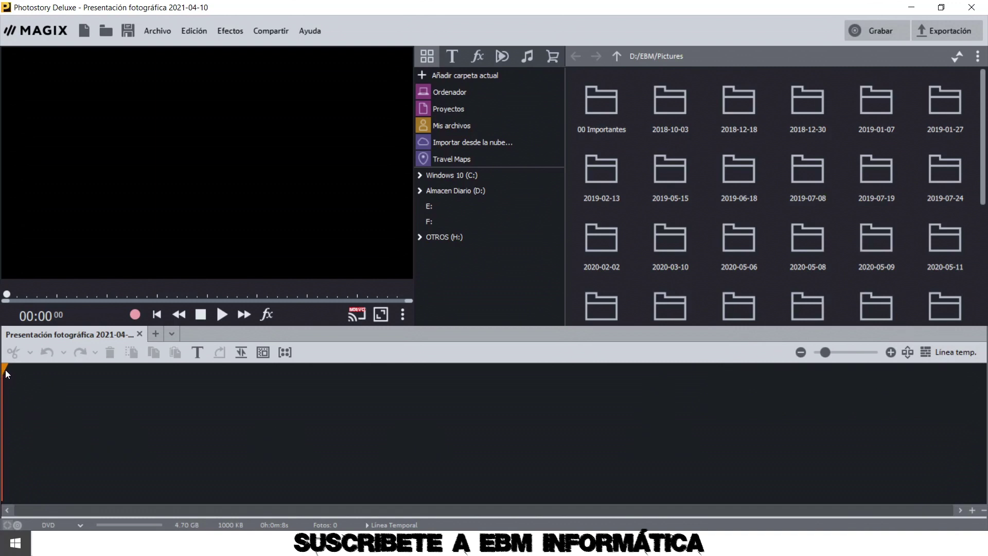
left_click(953, 350)
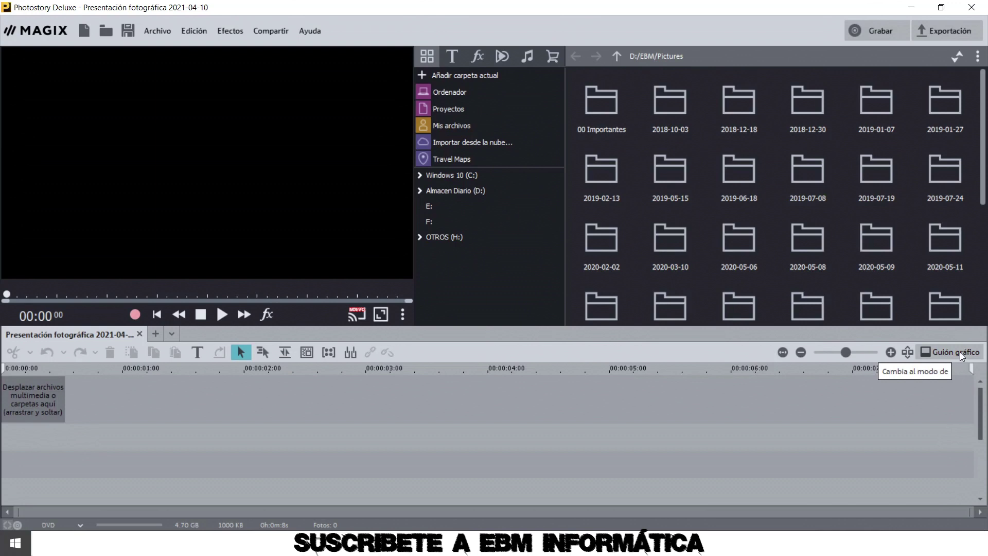
left_click(960, 352)
left_click(962, 352)
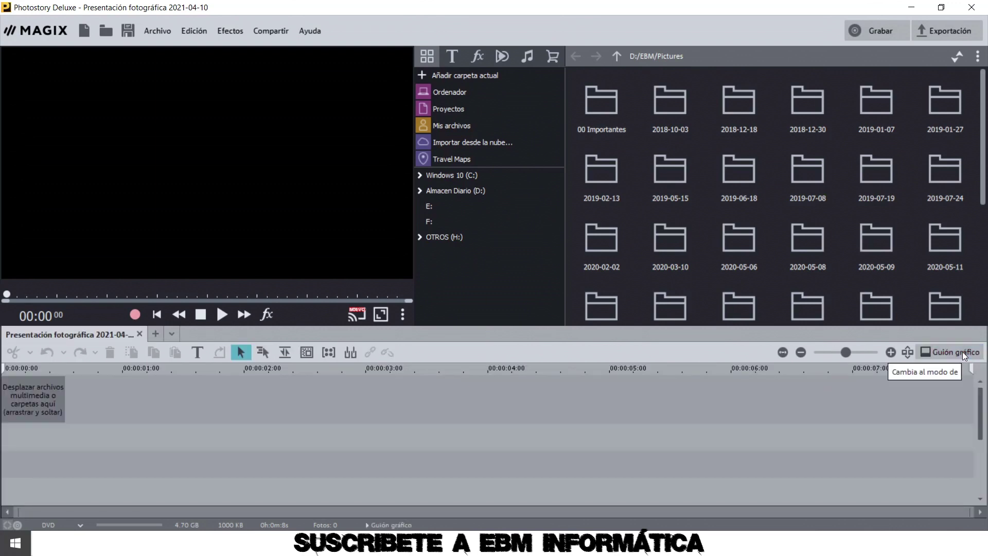
left_click(962, 351)
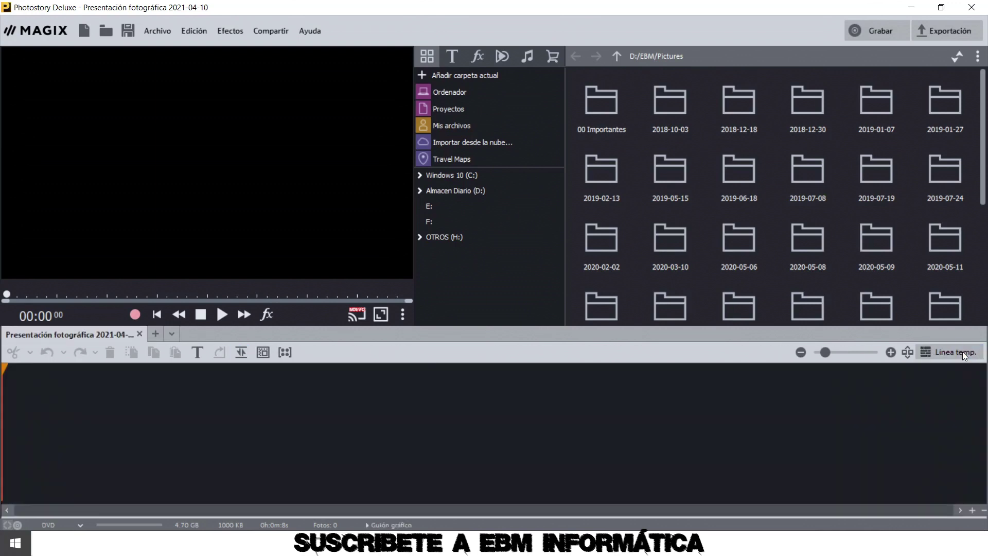
left_click(962, 351)
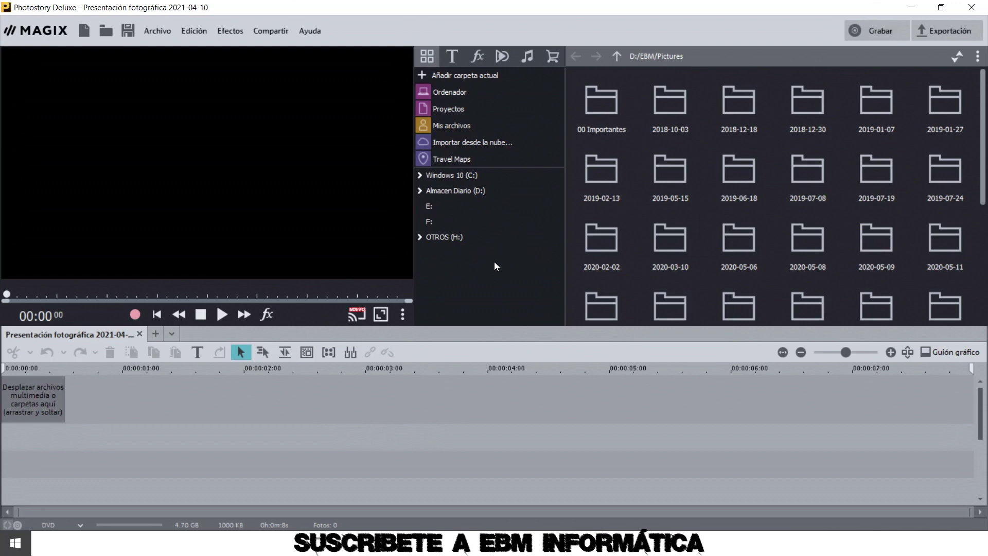
Step: Add BROKEN SWORD 3.jpg from D:/Juego de Sagas/Caratulas at the start of the first timeline track
left_click(449, 195)
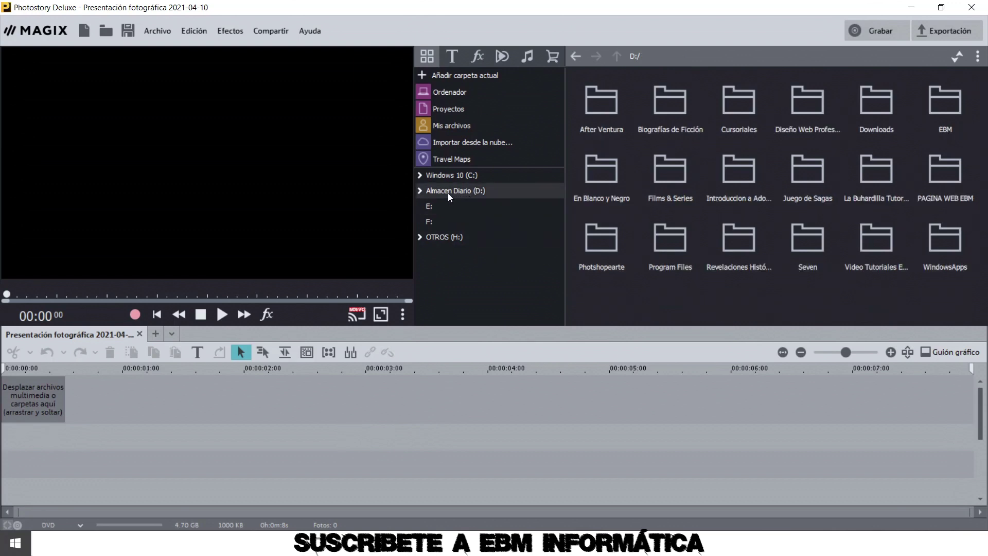
double_click(805, 180)
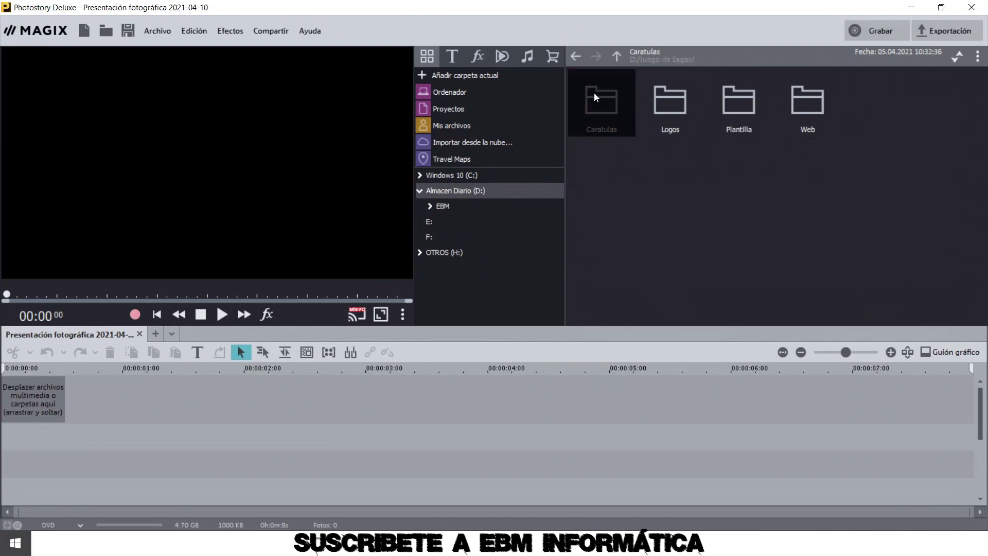
double_click(599, 111)
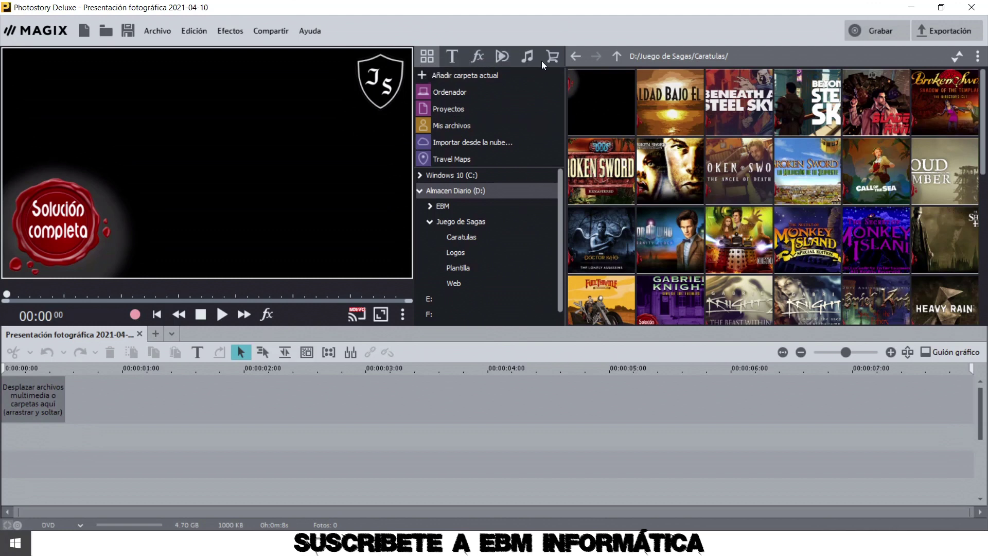
mouse_move(658, 168)
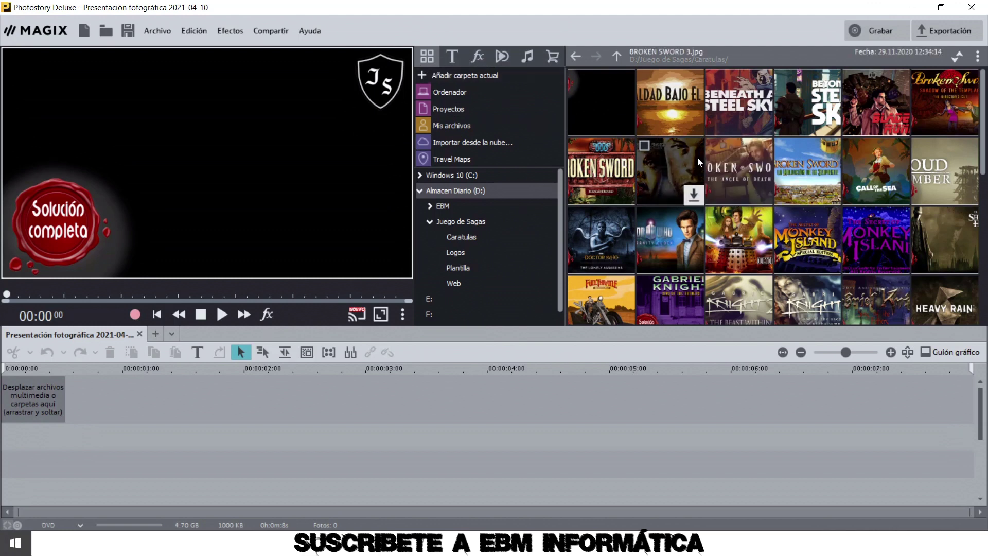
left_click_drag(675, 162, 36, 380)
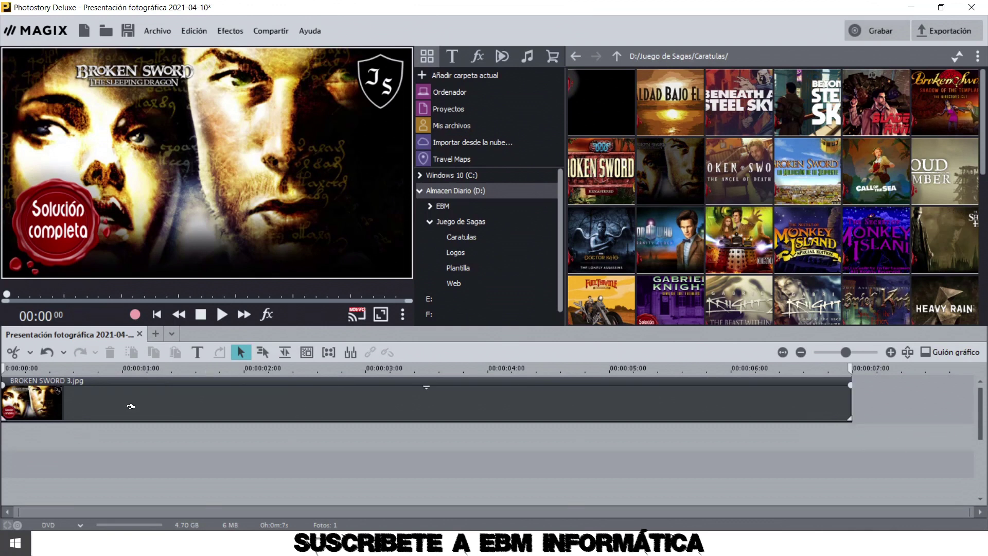
Step: Preview the BROKEN SWORD 3.jpg clip and shorten it to about 2 seconds on the timeline
left_click(217, 317)
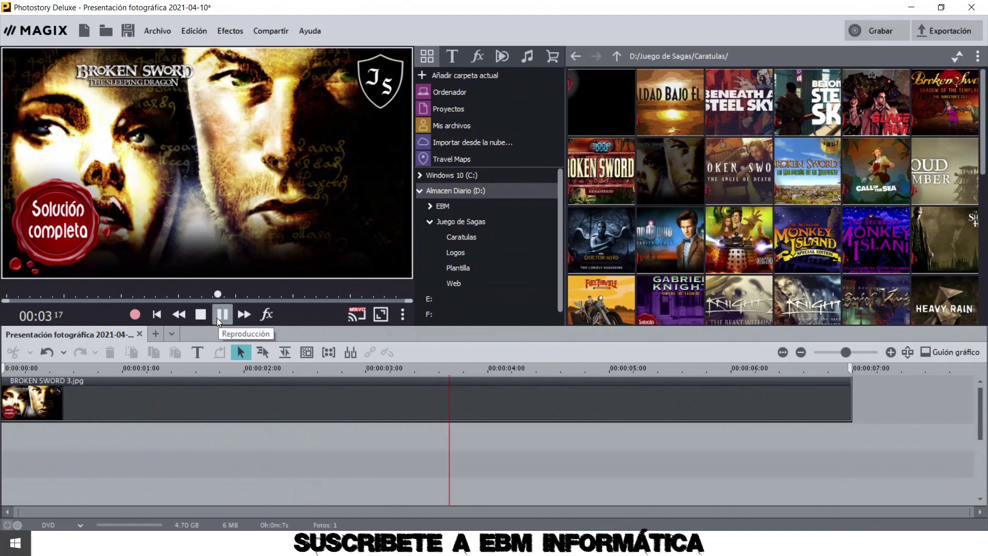
left_click(218, 317)
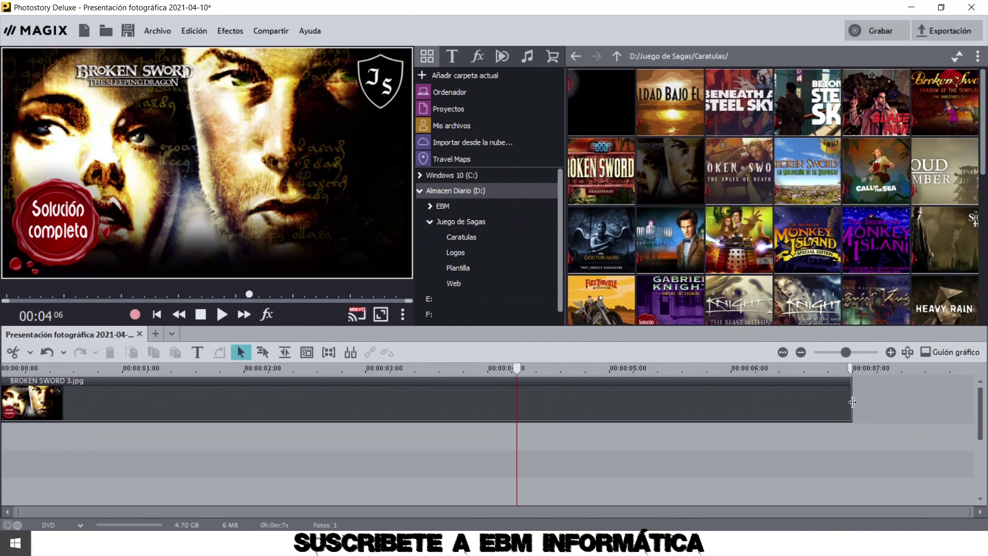
left_click_drag(849, 405, 241, 425)
left_click(342, 397)
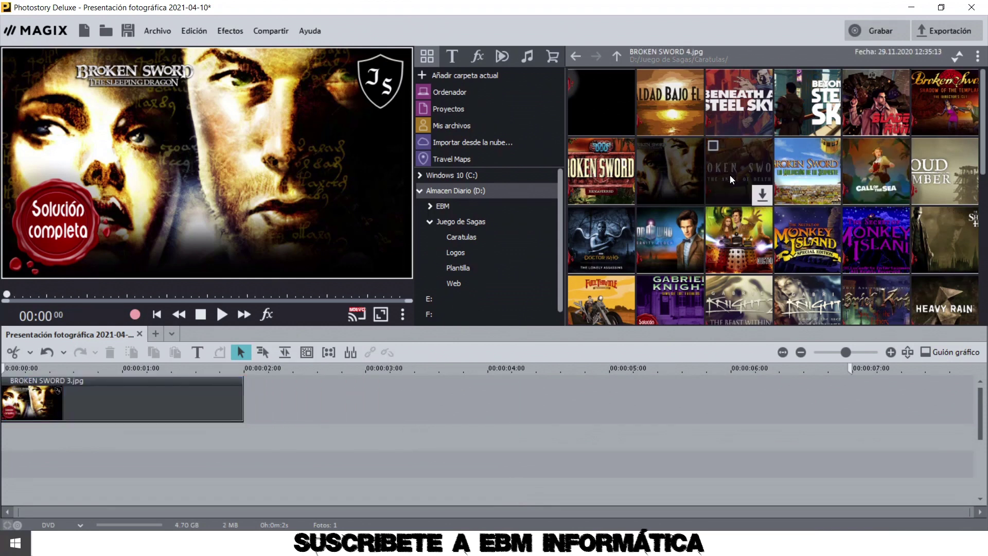
left_click(672, 165)
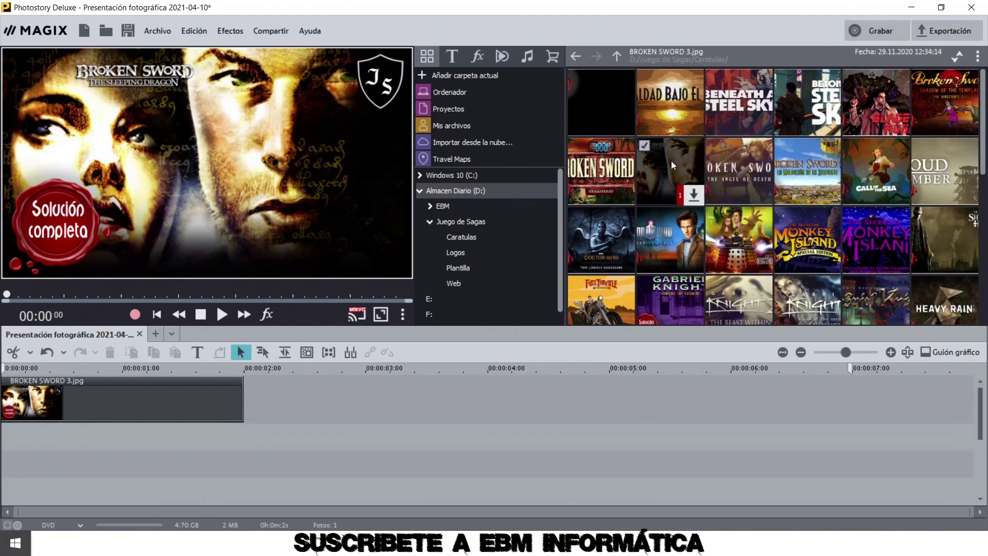
left_click(802, 162)
left_click(802, 163, "shift")
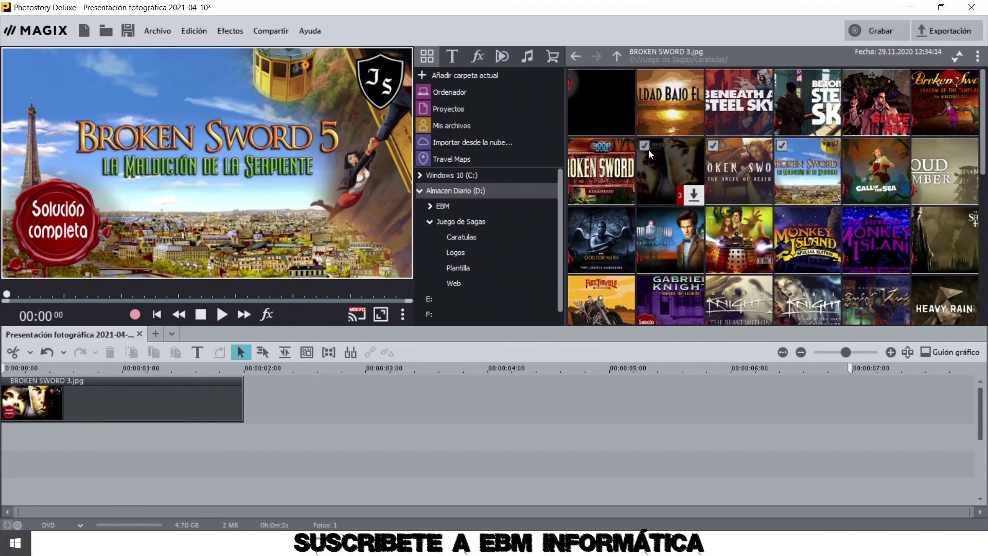
left_click(786, 149)
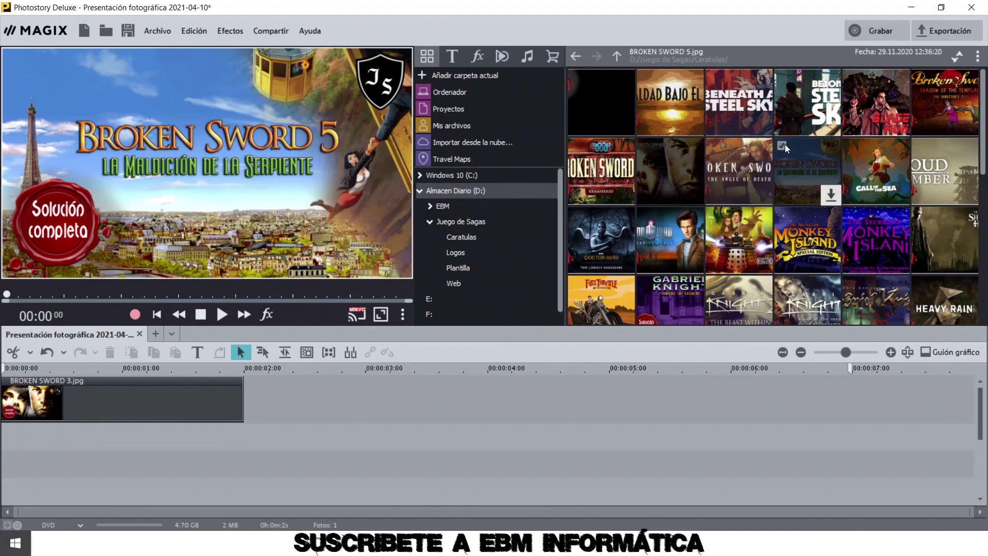
Step: Insert the six images from "Doctor Who - The Lonely Assassins.jpg" through "El testamento de Sherlock Holmes.jpg" after the first timeline clip
left_click(603, 233)
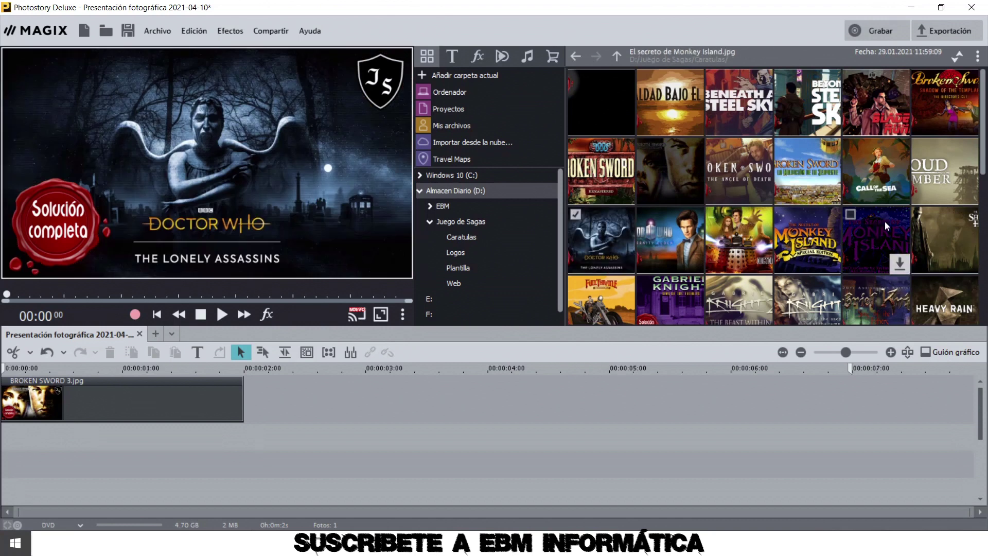
left_click(936, 242, "shift")
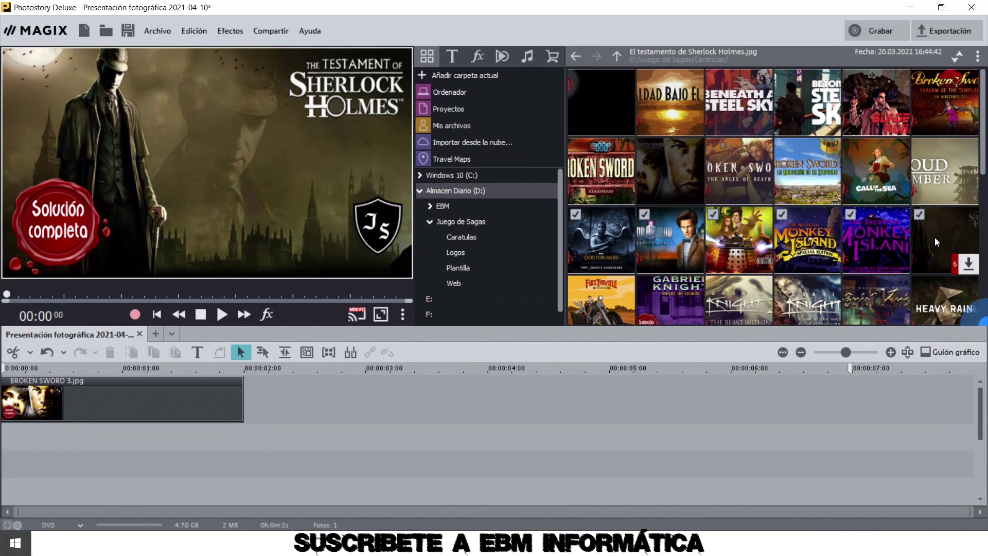
mouse_move(603, 232)
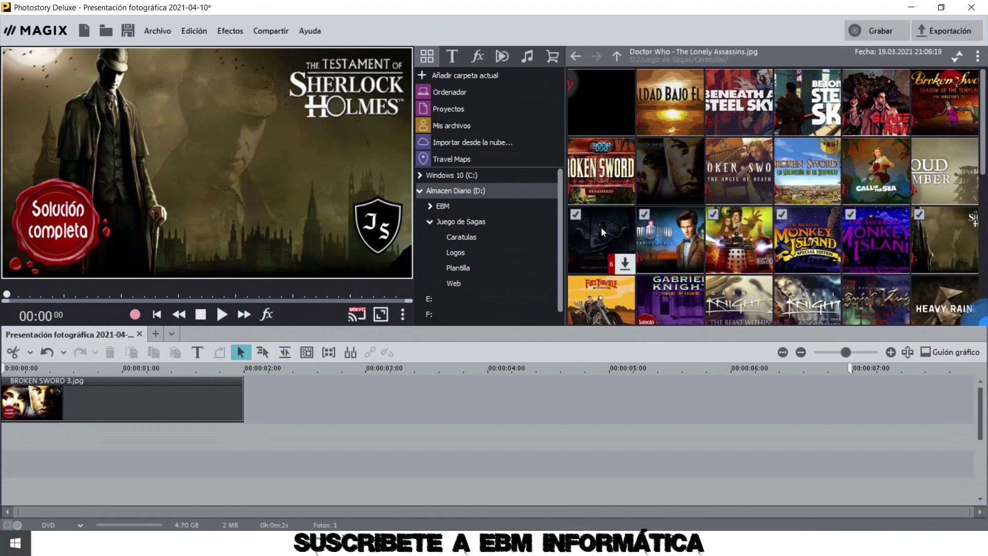
left_click_drag(605, 232, 294, 407)
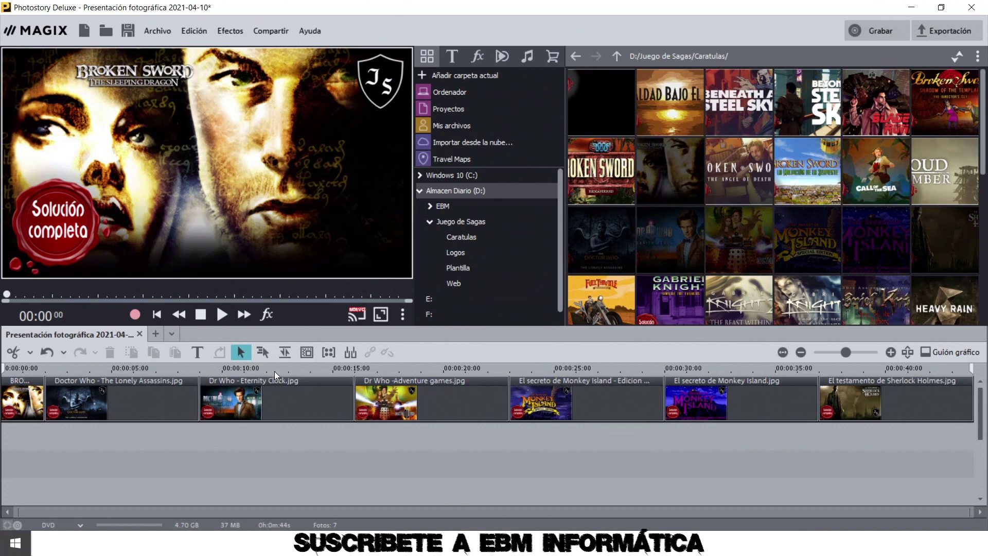
Step: Reorder the timeline so that "Dr Who - Eternity Clock.jpg" comes directly after "Dr Who -Adventure games.jpg"
left_click(120, 368)
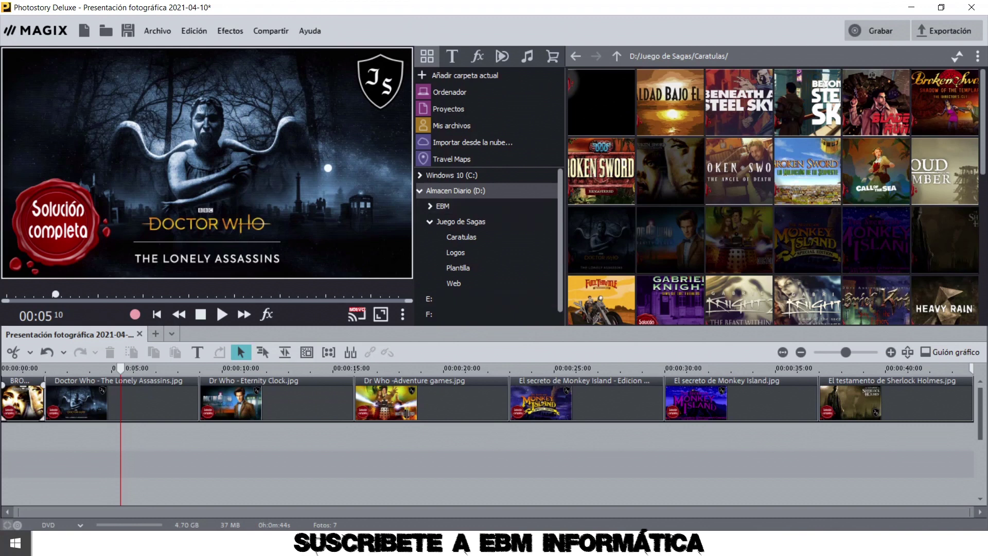
left_click(292, 384)
left_click_drag(258, 387, 483, 441)
left_click_drag(415, 387, 258, 383)
left_click_drag(451, 426, 385, 397)
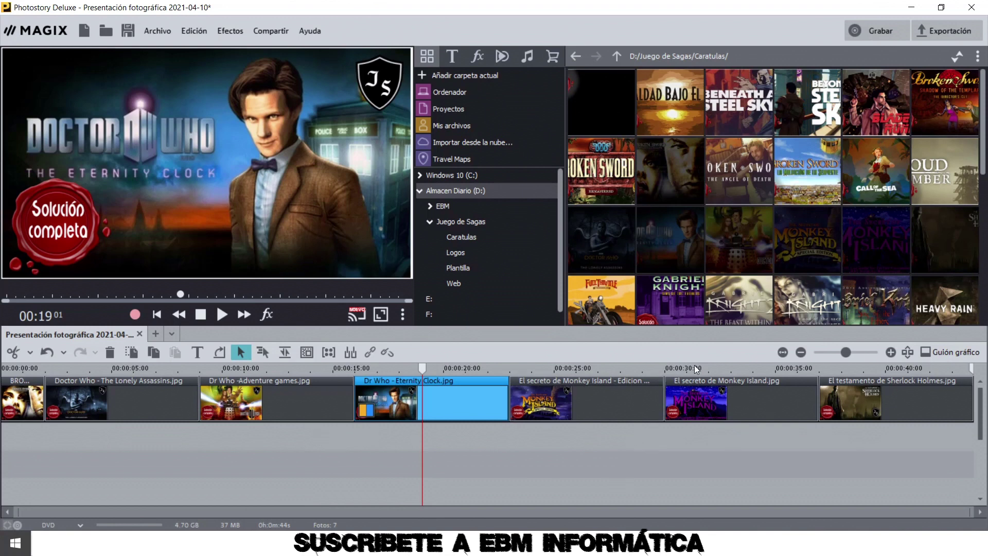
Step: Save the project as "Presentación fotográfica 2021-04-10.MPH" of type Proyectos (*.mph) in the Photostory Deluxe folder
mouse_move(982, 155)
left_mouse_down()
mouse_move(984, 301)
mouse_move(983, 154)
left_mouse_up()
left_click(149, 28)
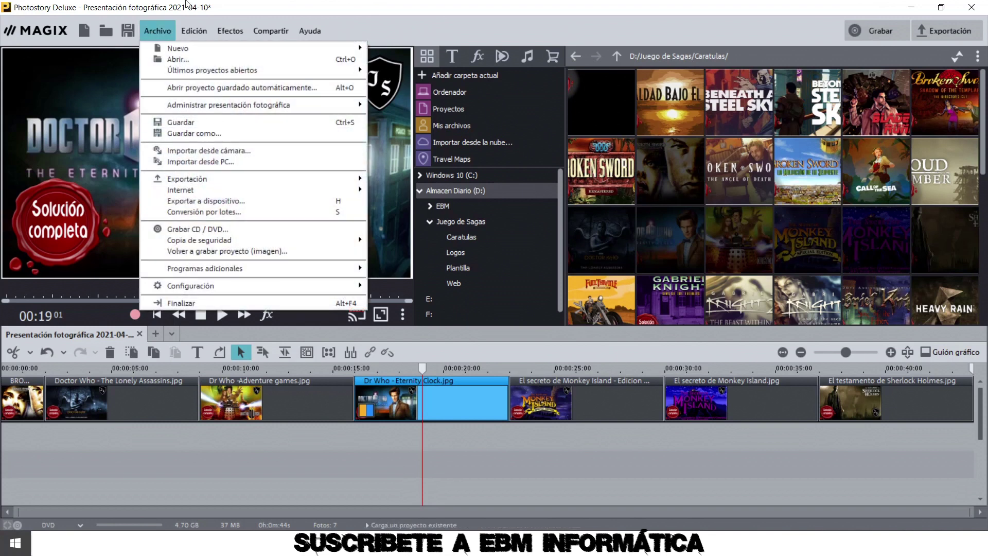
left_click(157, 26)
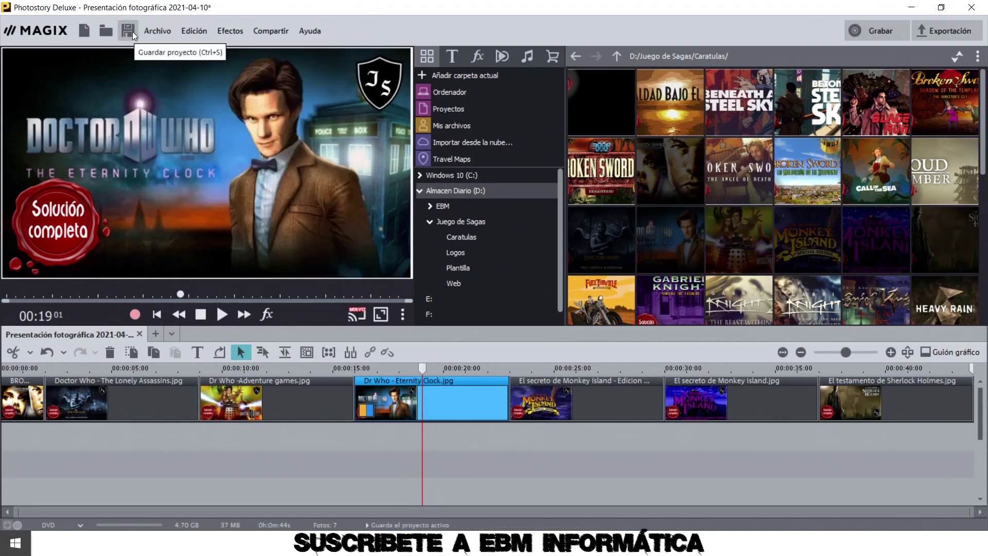
left_click(157, 31)
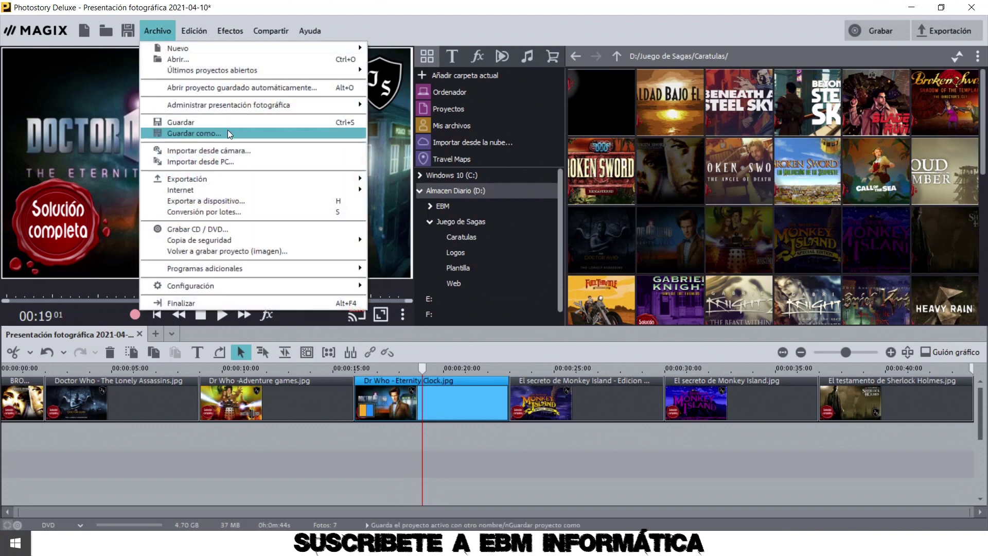
left_click(175, 134)
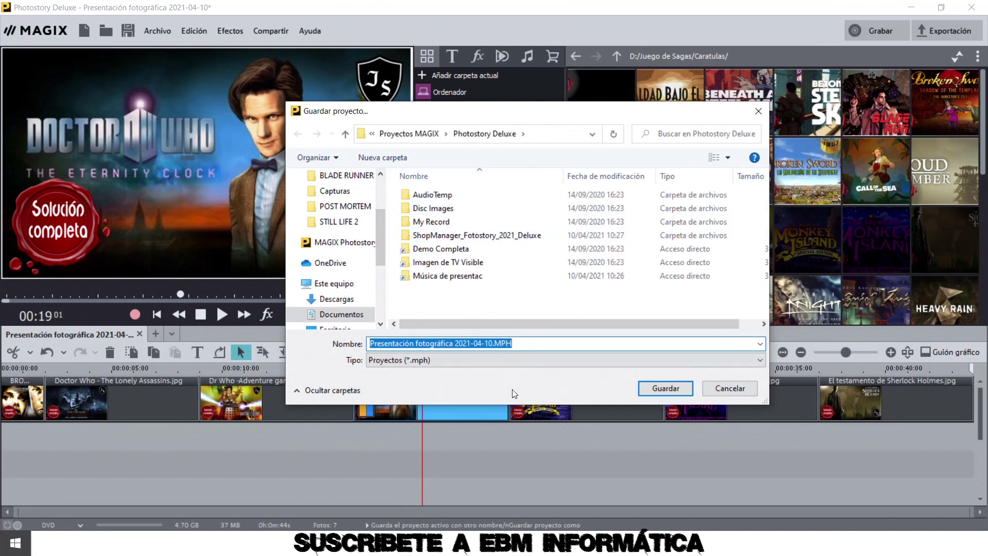
left_click(477, 361)
left_click(477, 360)
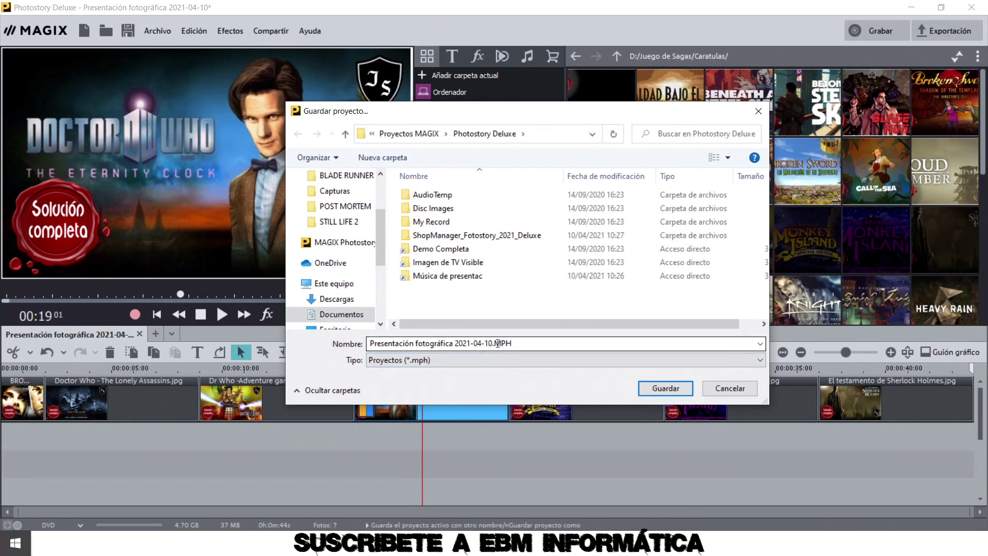
left_click(668, 392)
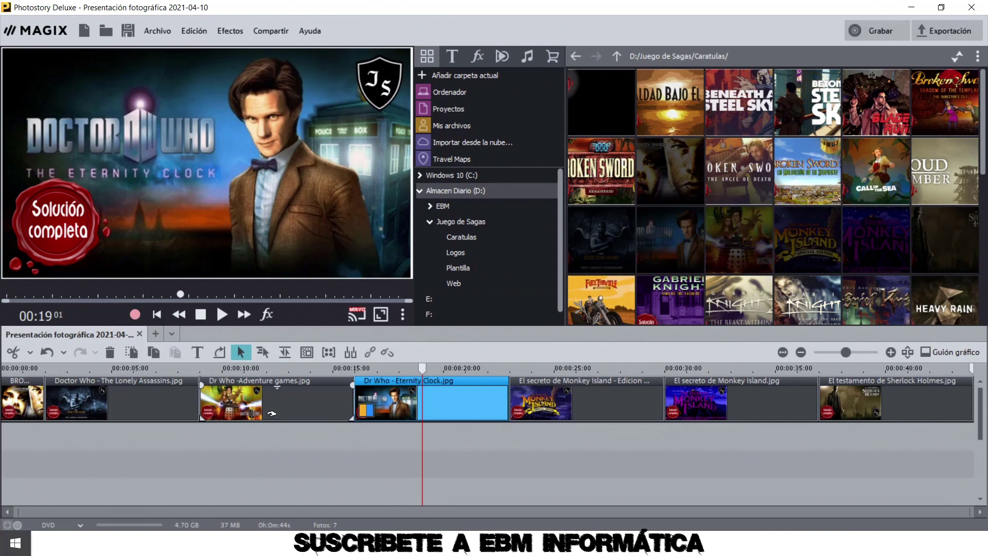
Step: View the slideshow as a storyboard and return to the timeline mode
left_click(937, 352)
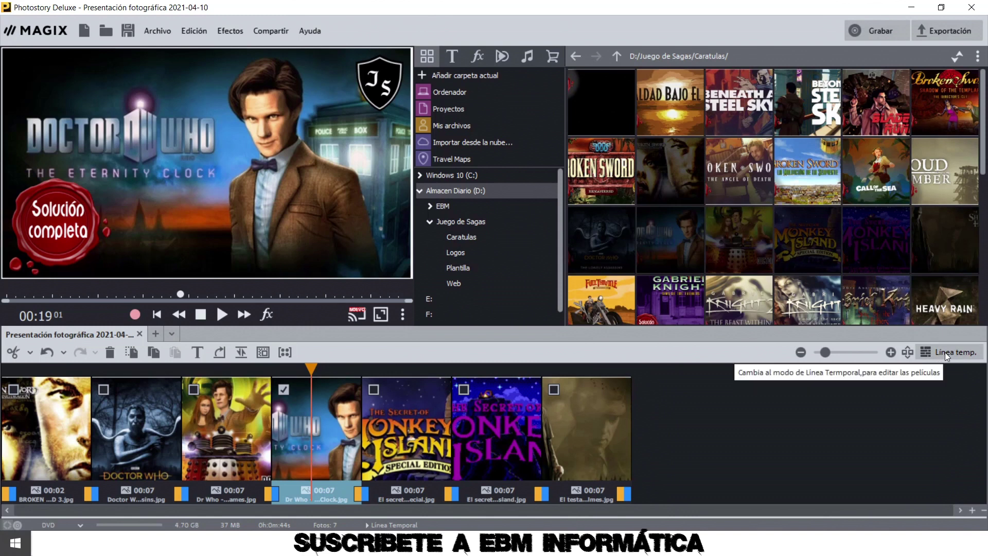
left_click(945, 352)
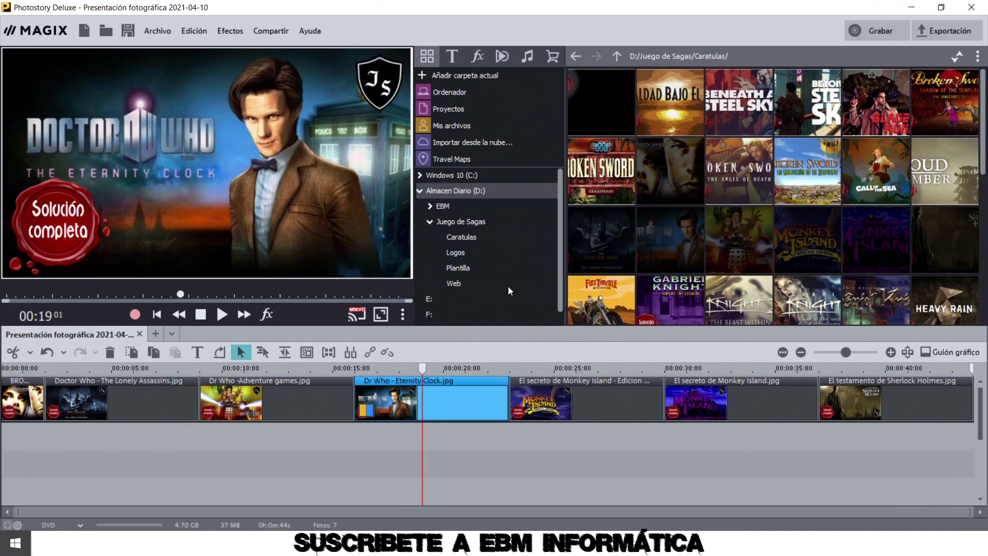
Step: Look through the cover images, open the Plantilla folder and preview the video Compass - 40154.mp4
scroll(985, 113, "down", 5)
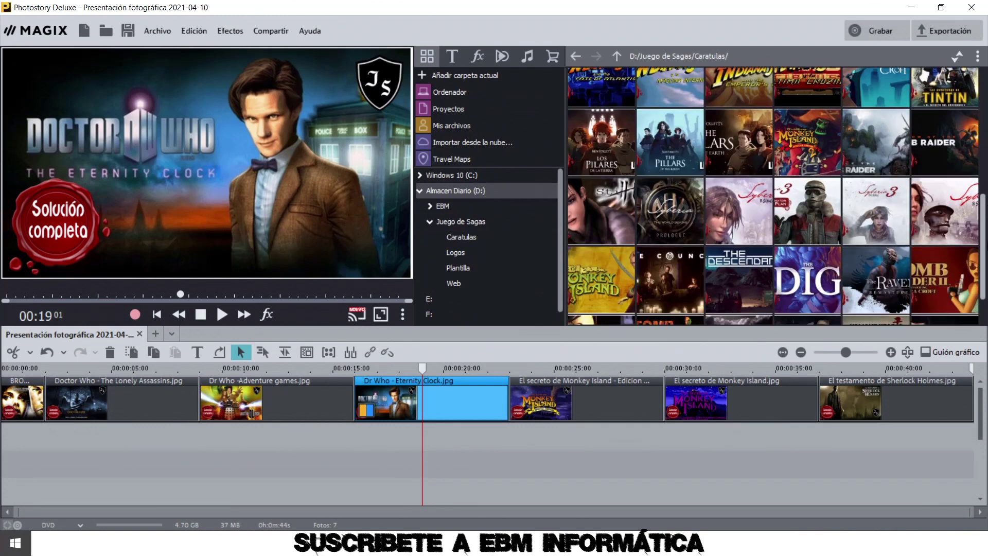
scroll(965, 90, "up", 5)
scroll(965, 90, "down", 5)
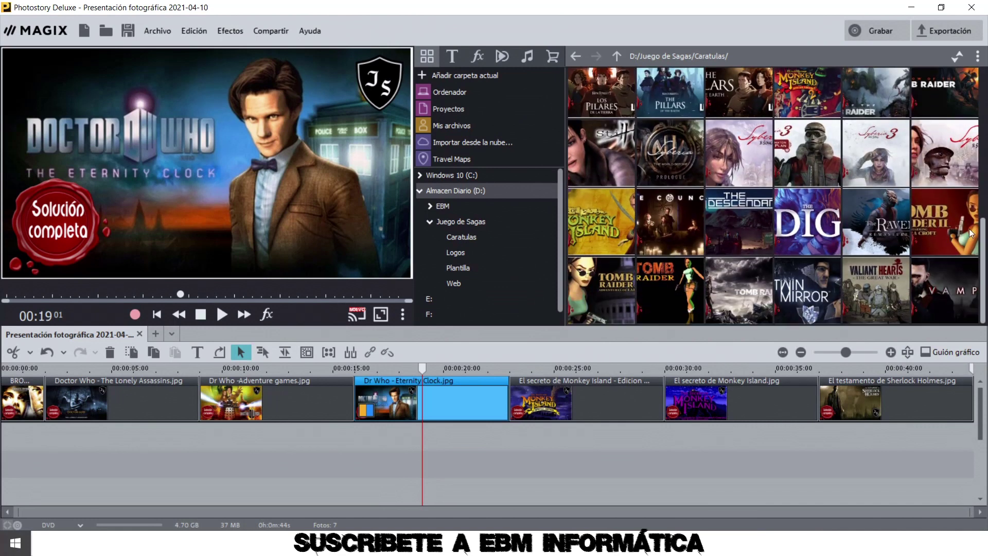
scroll(957, 88, "up", 5)
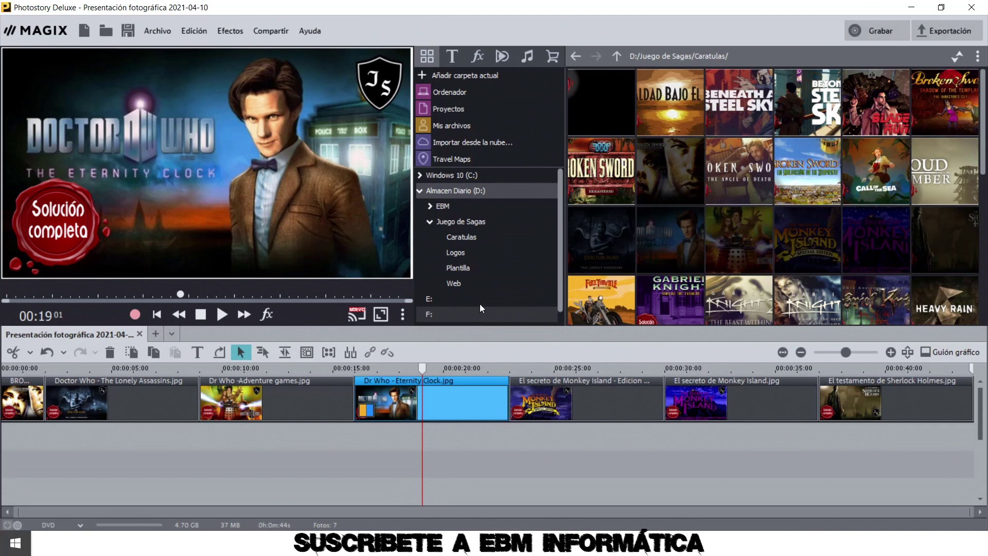
left_click(465, 264)
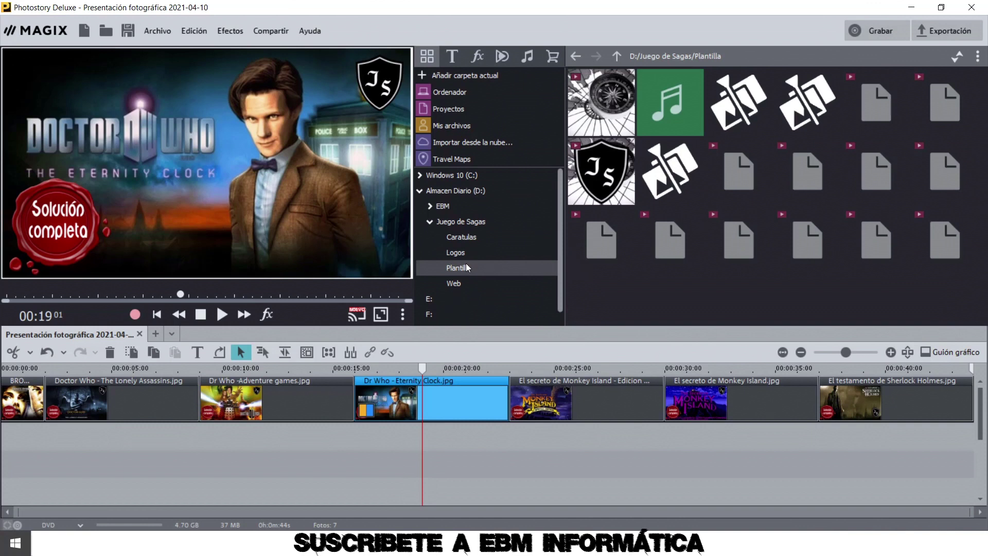
mouse_move(597, 158)
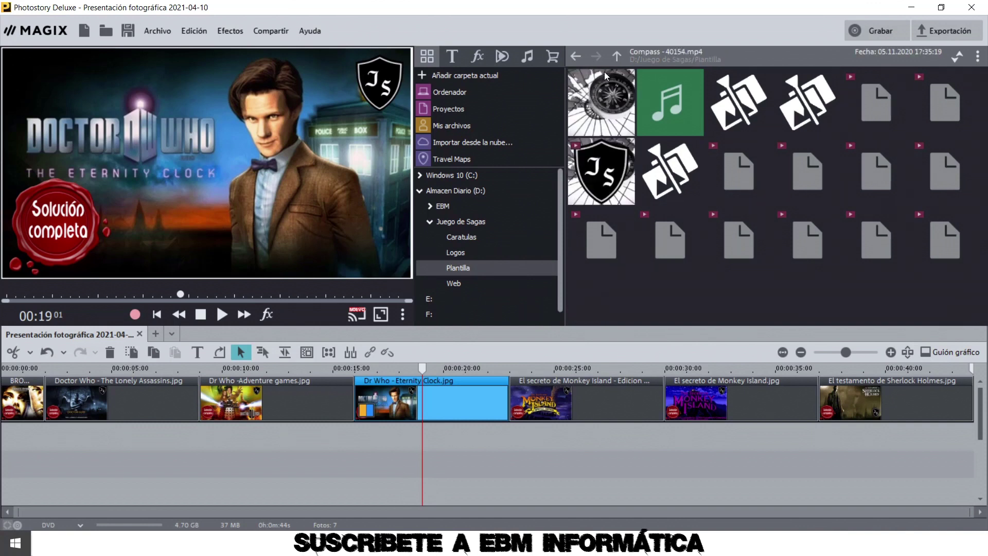
mouse_move(601, 101)
left_click(582, 127)
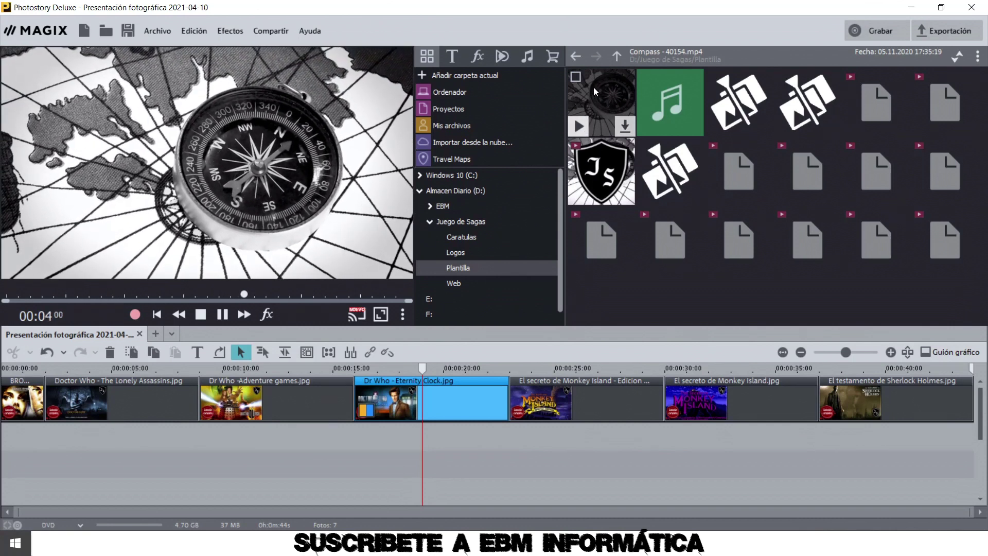
left_click(224, 314)
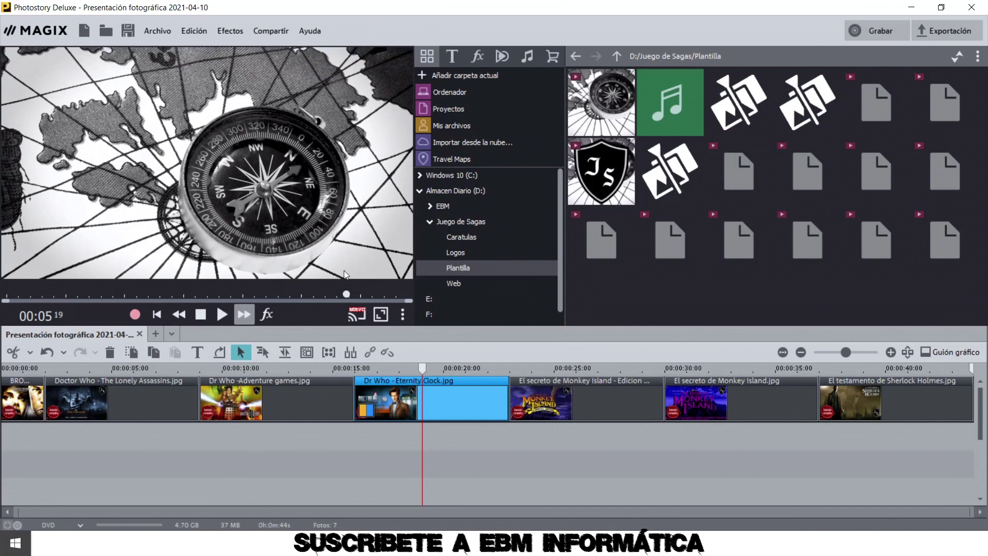
Step: Place Compass - 40154.mp4 on the track below the images, scrub through it, and remove it again
mouse_move(589, 88)
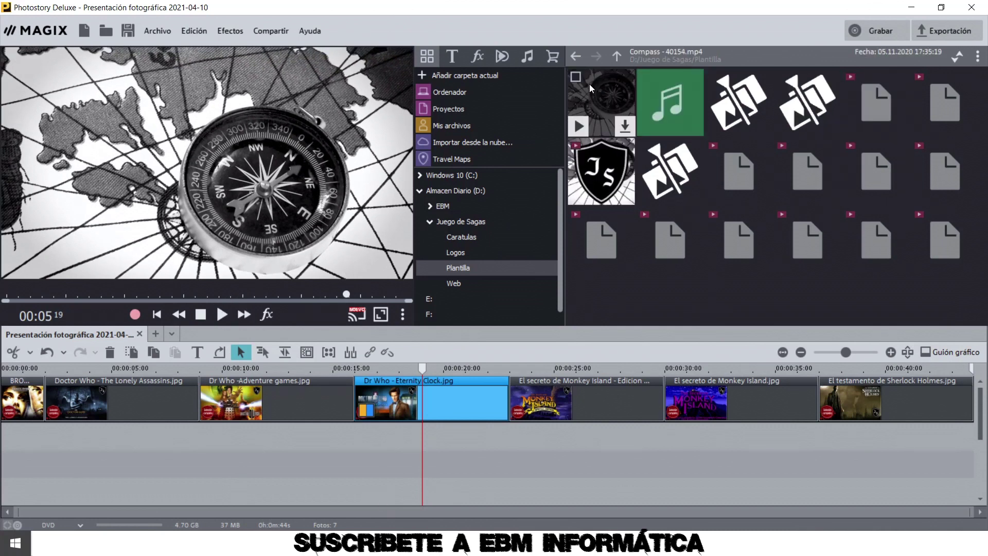
left_click_drag(589, 84, 813, 443)
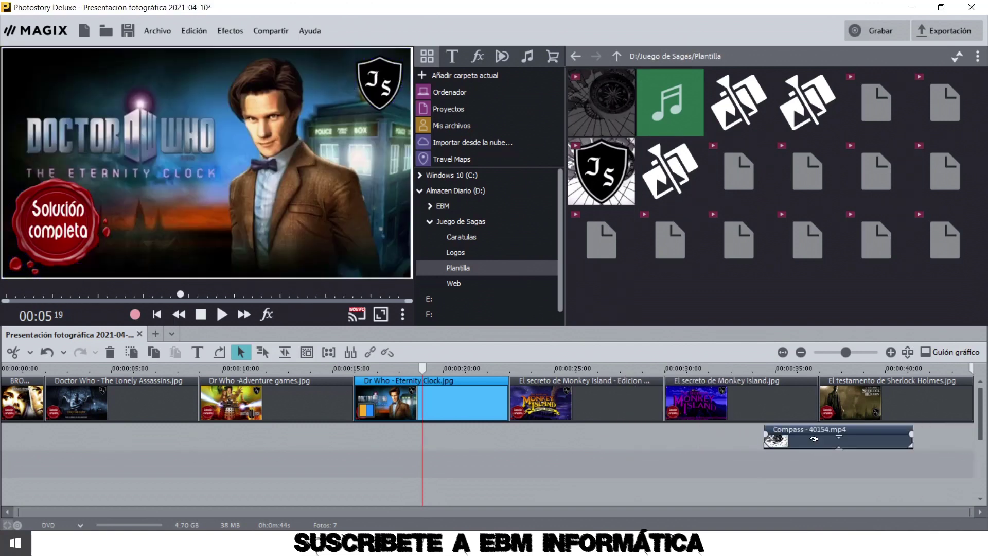
left_click(794, 369)
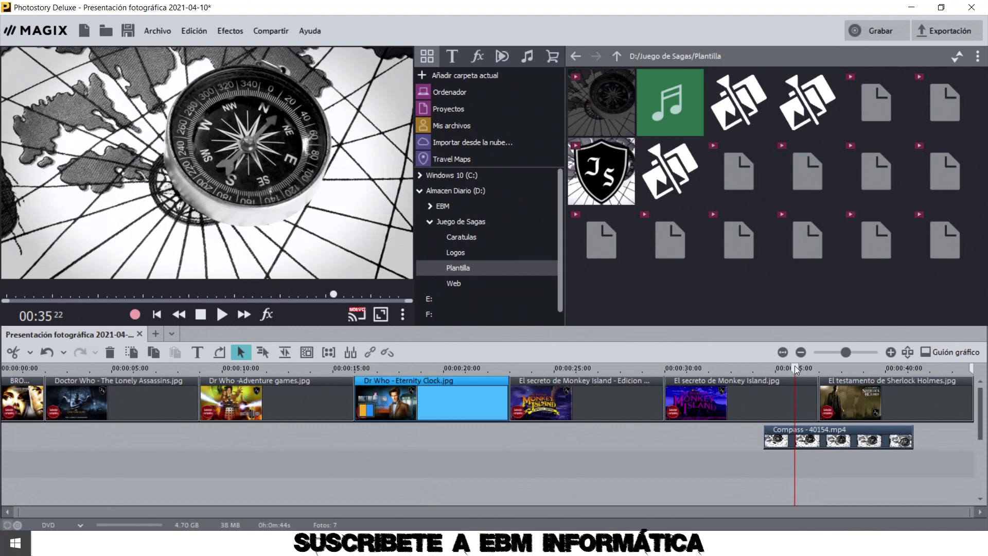
left_click(767, 369)
left_click(813, 366)
mouse_move(813, 366)
left_mouse_down()
mouse_move(847, 359)
mouse_move(830, 362)
left_mouse_up()
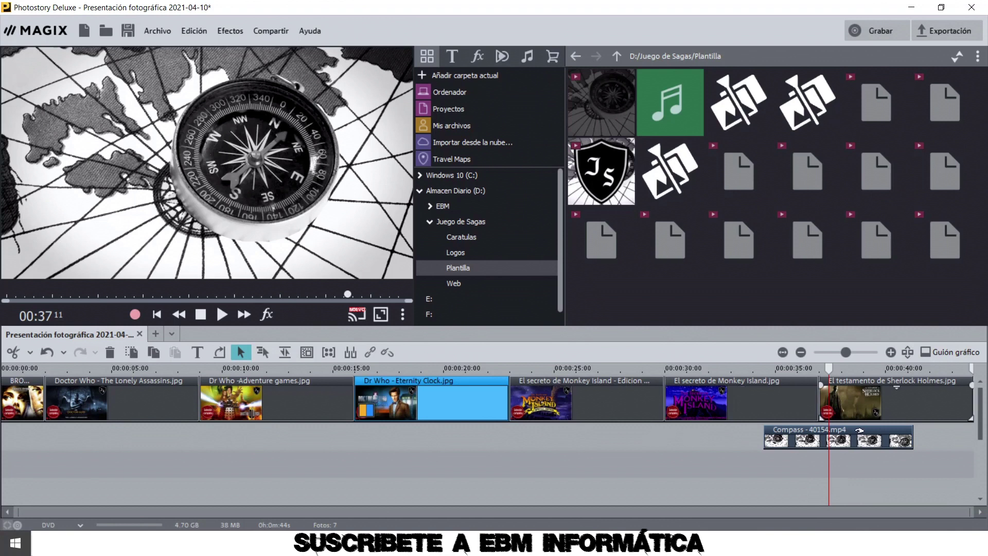
left_click(857, 433)
key("Delete")
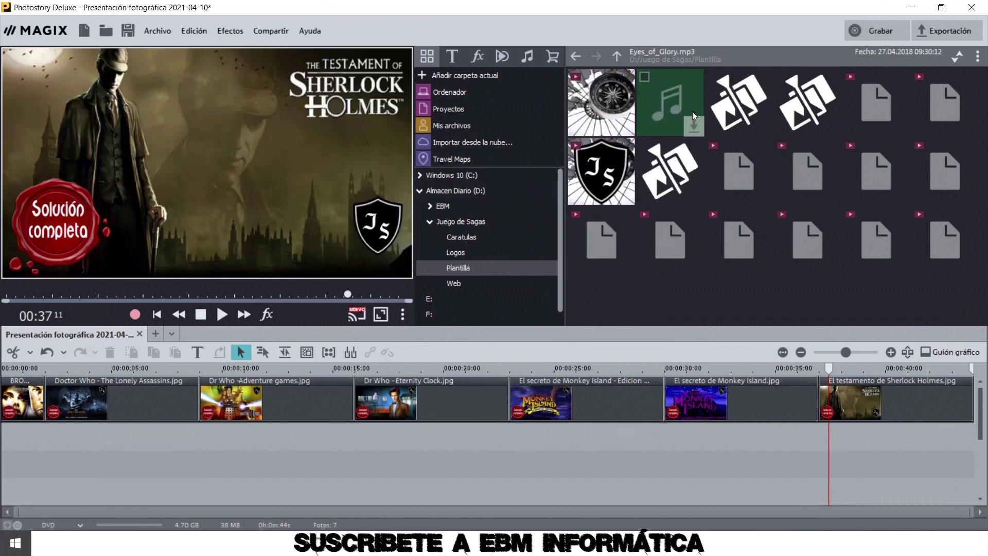
Step: Preview the music file Eyes_of_Glory.mp3 and place it below the images from the start of the timeline
left_click(670, 100)
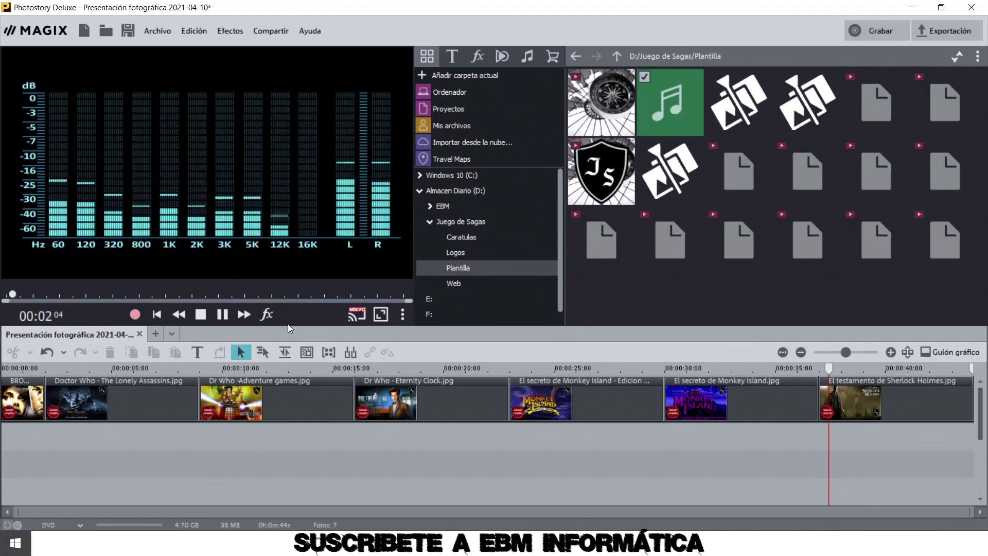
left_click(225, 318)
left_click_drag(657, 88, 29, 413)
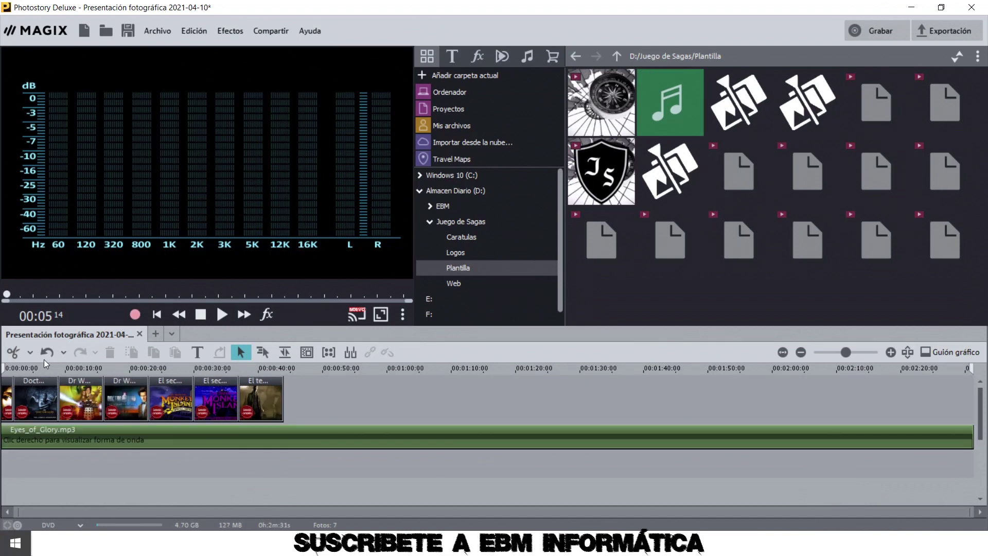
Step: Play the first seconds of the slideshow with its music from the beginning
left_click(26, 369)
left_click_drag(26, 365, 1, 381)
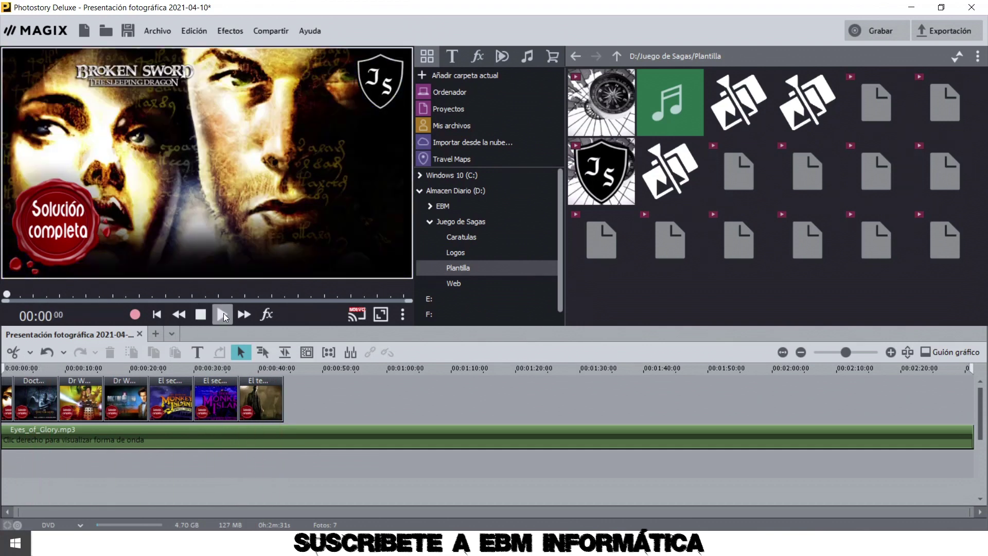
left_click(218, 313)
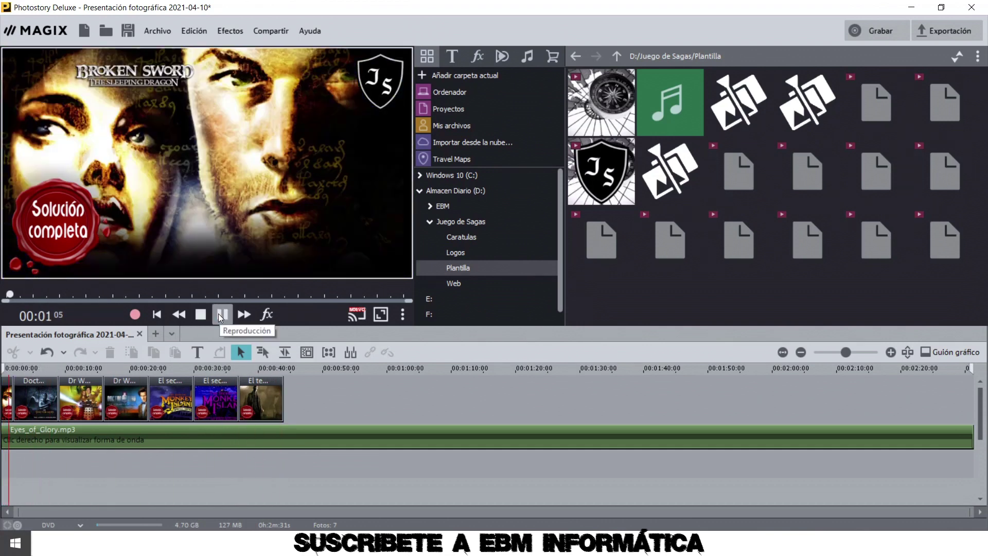
left_click(220, 314)
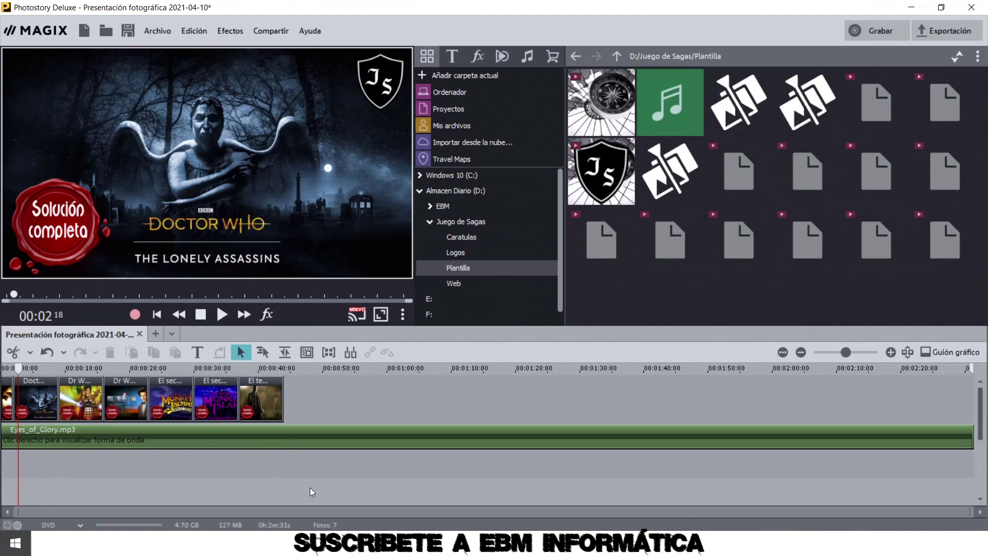
Step: Select the music clip and set the playhead to the end of the last image at 00:44:00
mouse_move(617, 451)
left_click(297, 436)
left_click_drag(282, 368, 283, 376)
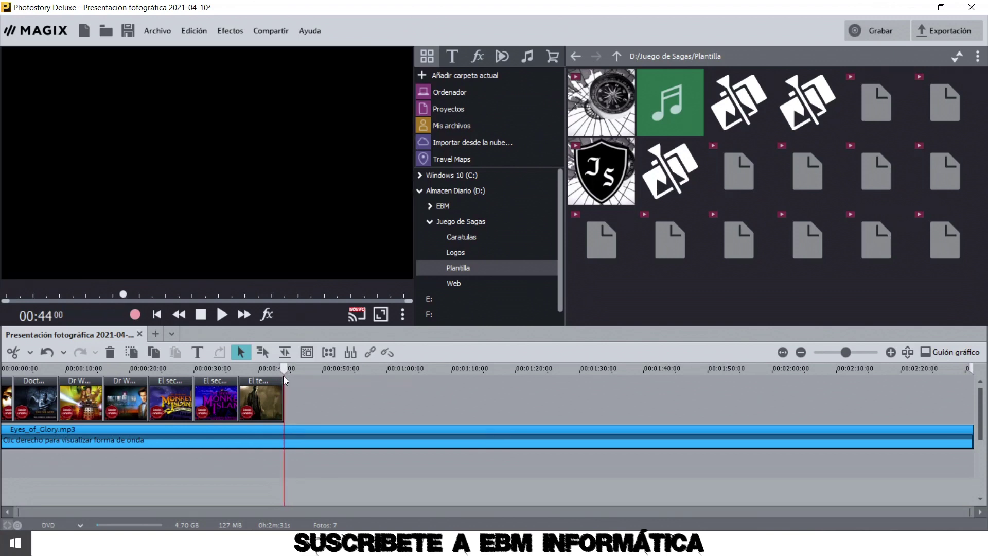
Step: Split the music clip at the playhead and undo the split
left_click(13, 352)
mouse_move(348, 438)
left_mouse_down()
mouse_move(489, 438)
mouse_move(342, 429)
left_mouse_up()
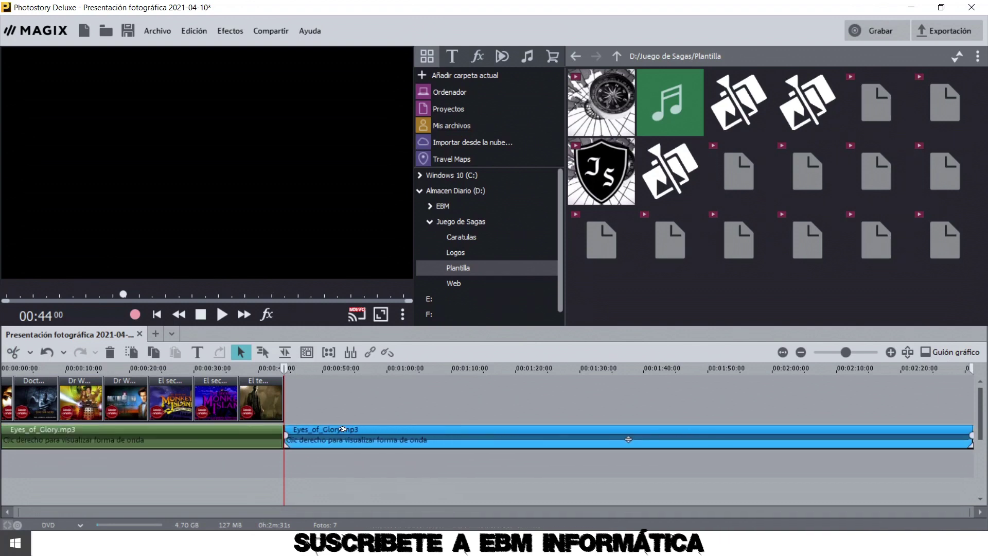
left_click(399, 417)
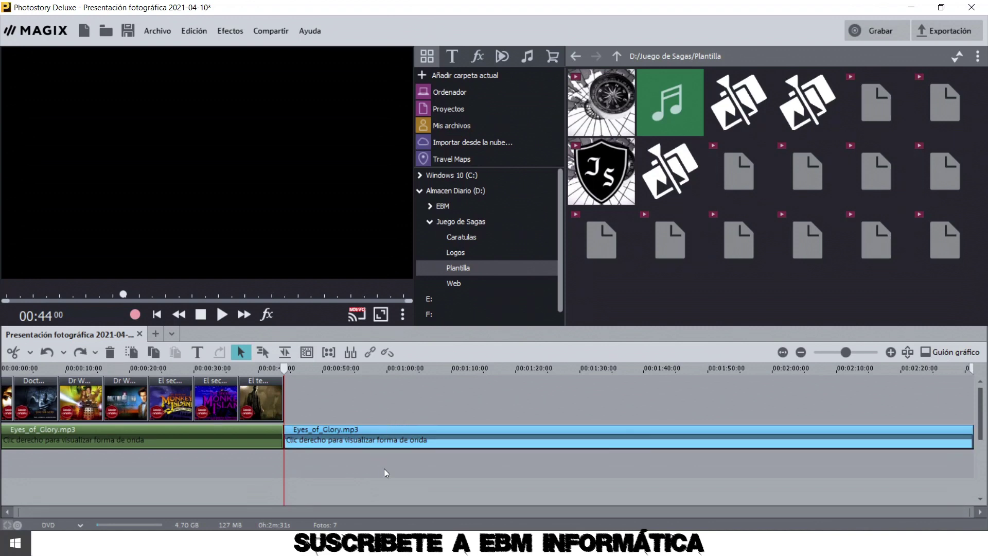
key("ctrl+z")
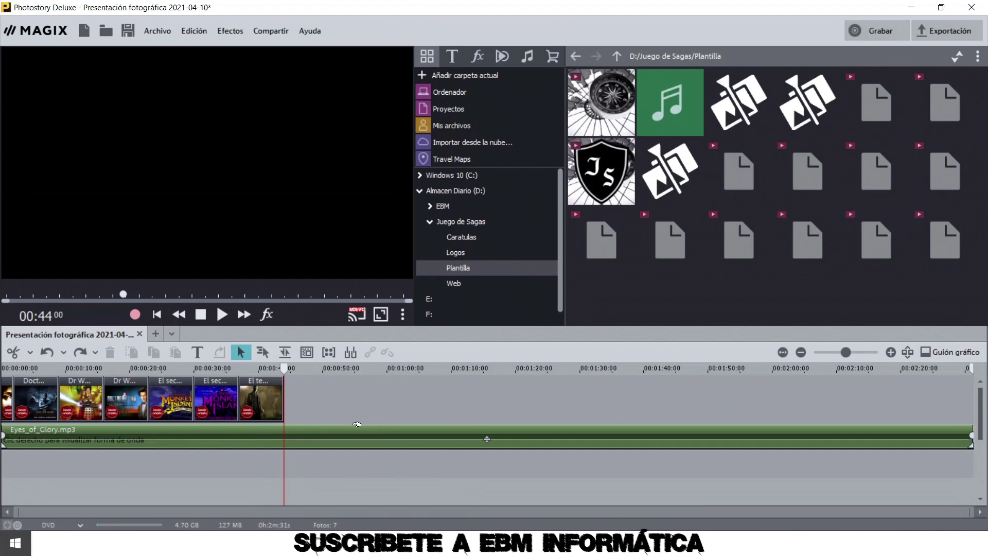
Step: Cut the music clip at the end of the last image and delete the part that extends past it
left_click(342, 445)
key("t")
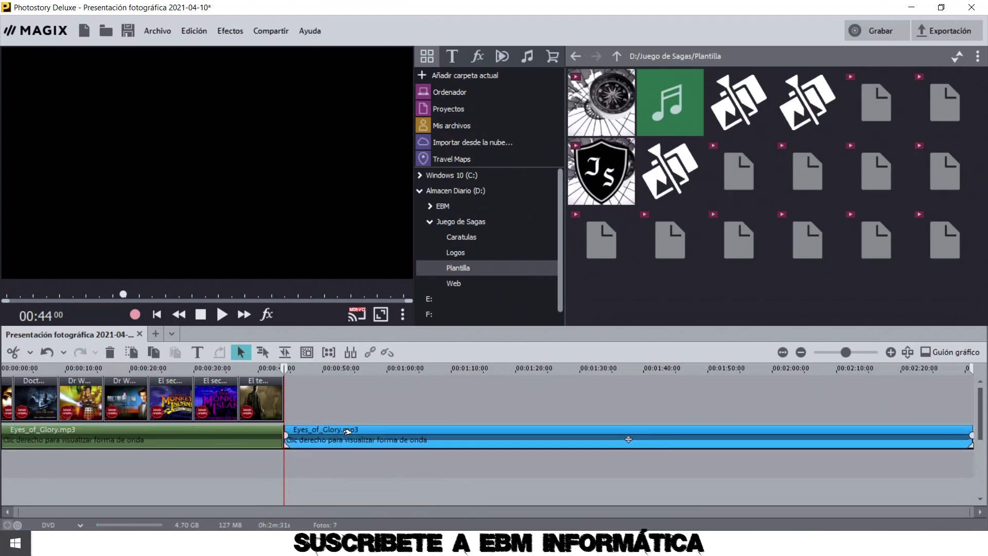
key("Delete")
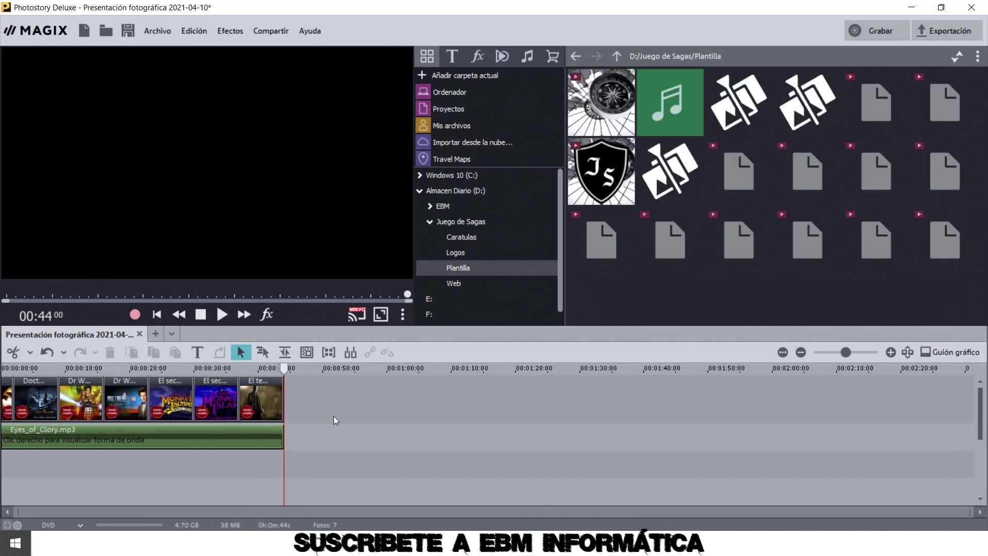
Step: Select the trimmed music clip and play the slideshow
left_click(142, 441)
left_click_drag(160, 393, 160, 372)
left_click(218, 313)
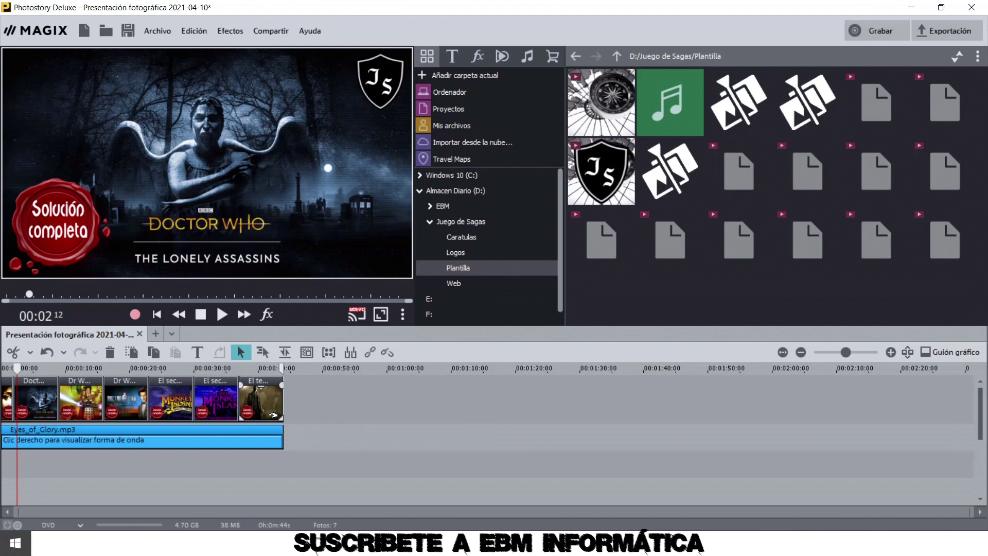
Step: Select all seven images and move them together about 8 seconds later on the timeline, leaving the music in place
left_click(8, 383)
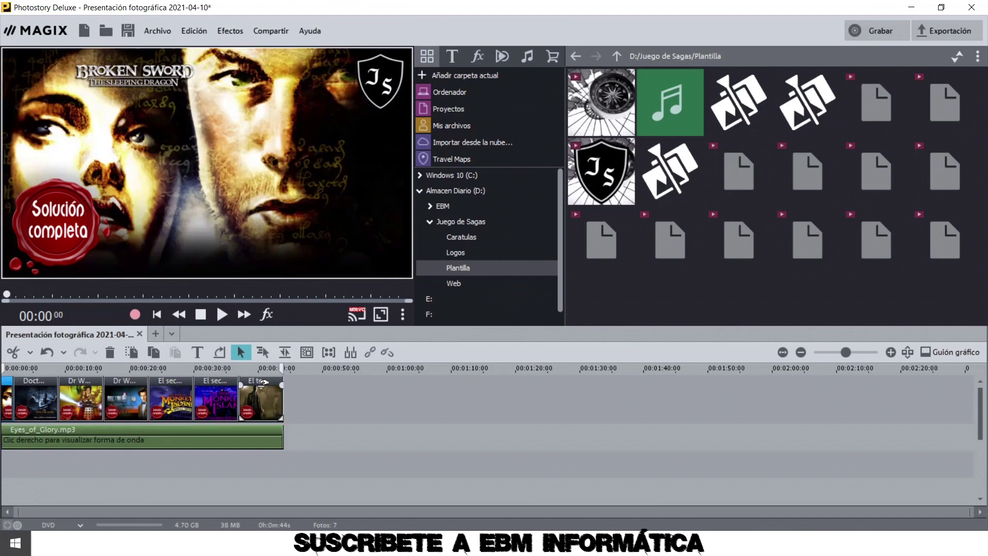
left_click(349, 415)
left_click_drag(328, 400, 288, 381)
left_click(406, 401)
left_click(267, 383)
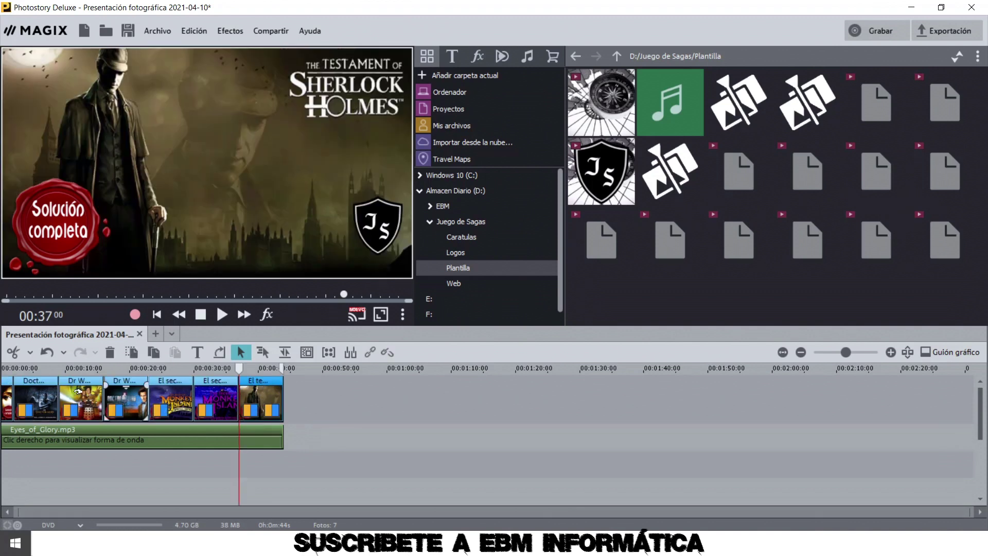
left_click_drag(32, 382, 64, 390)
Step: Insert the Full Throttle Remastered cover from the Caratulas folder at the timeline start and move the other images directly against it
mouse_move(792, 184)
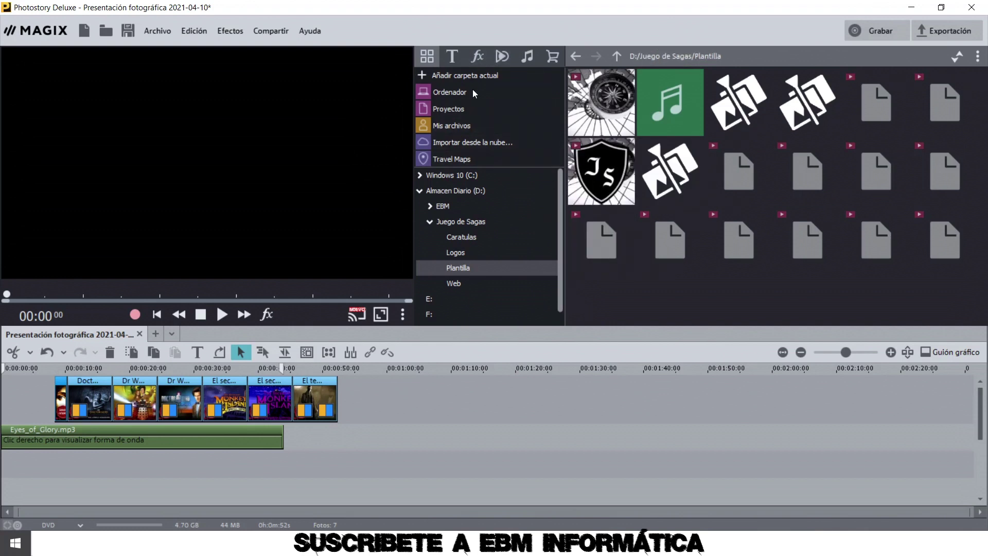
left_click(573, 57)
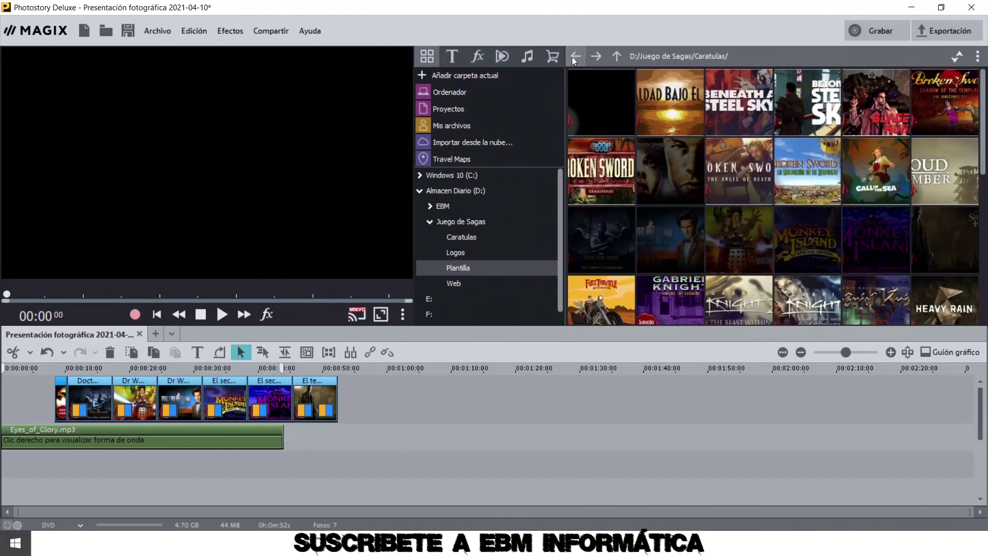
scroll(664, 177, "down", 3)
left_click_drag(596, 176, 19, 390)
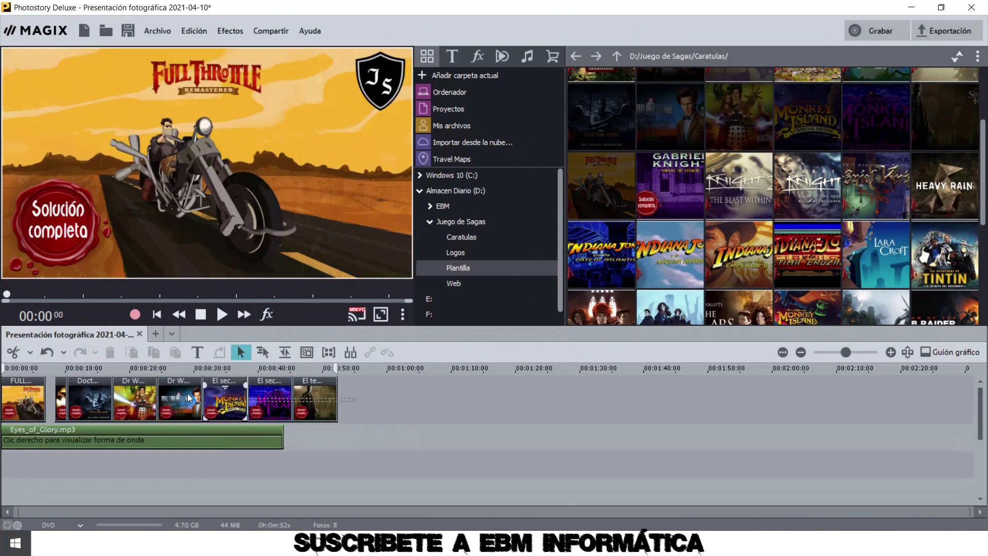
left_click(63, 383)
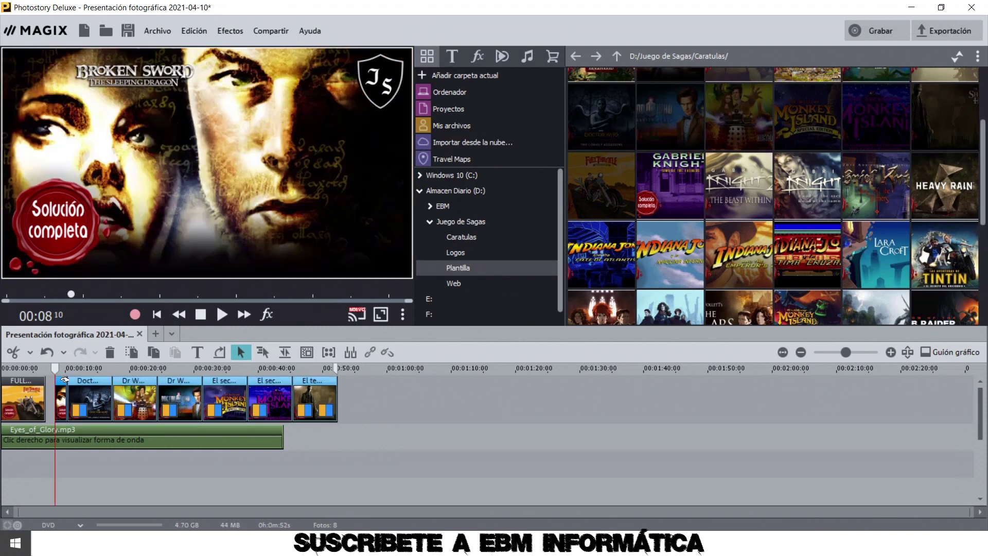
left_click_drag(64, 380, 55, 379)
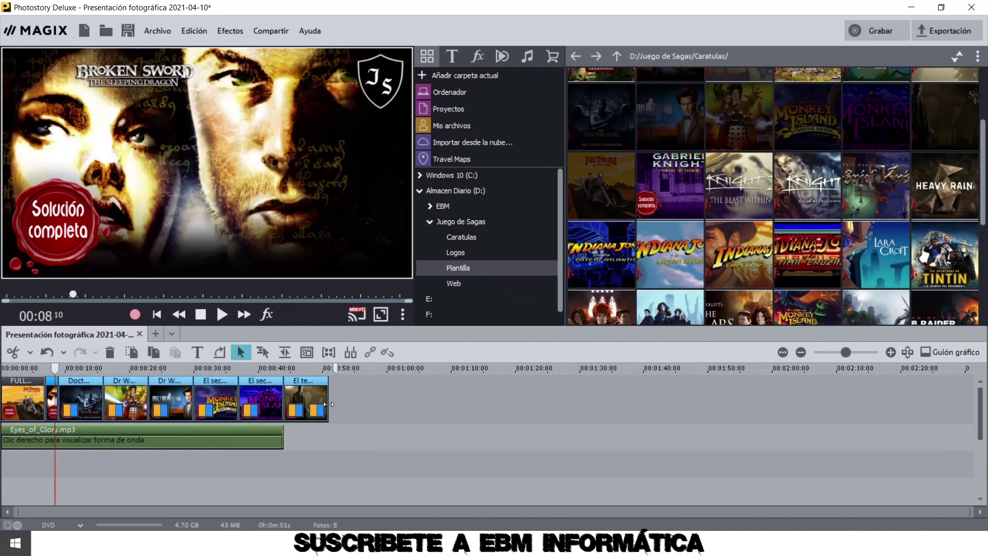
Step: Lengthen the last image, the Sherlock Holmes cover, to end at about 53 seconds and extend the music to the same point
mouse_move(327, 397)
mouse_move(327, 397)
left_mouse_down()
mouse_move(410, 406)
mouse_move(343, 408)
left_mouse_up()
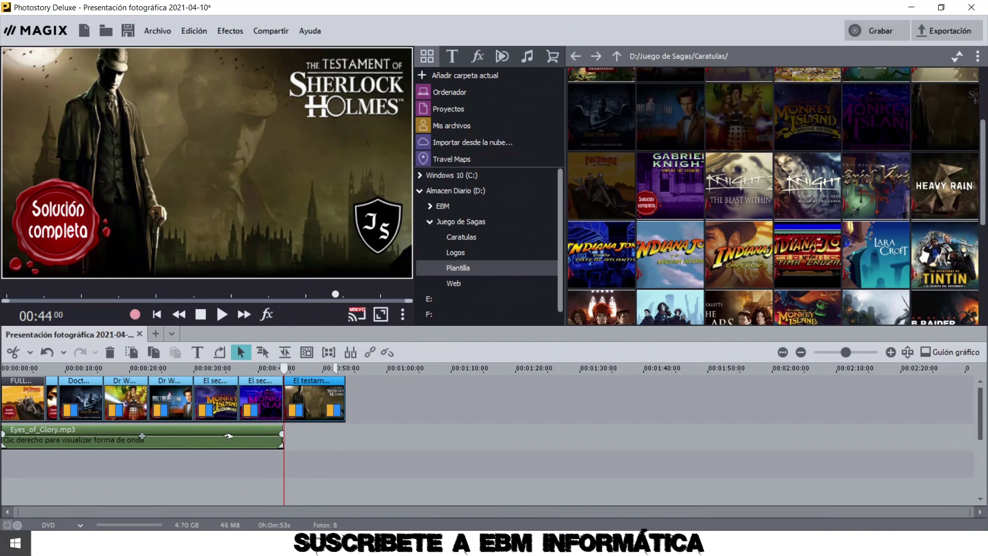
left_click(286, 439)
left_click_drag(285, 439, 342, 445)
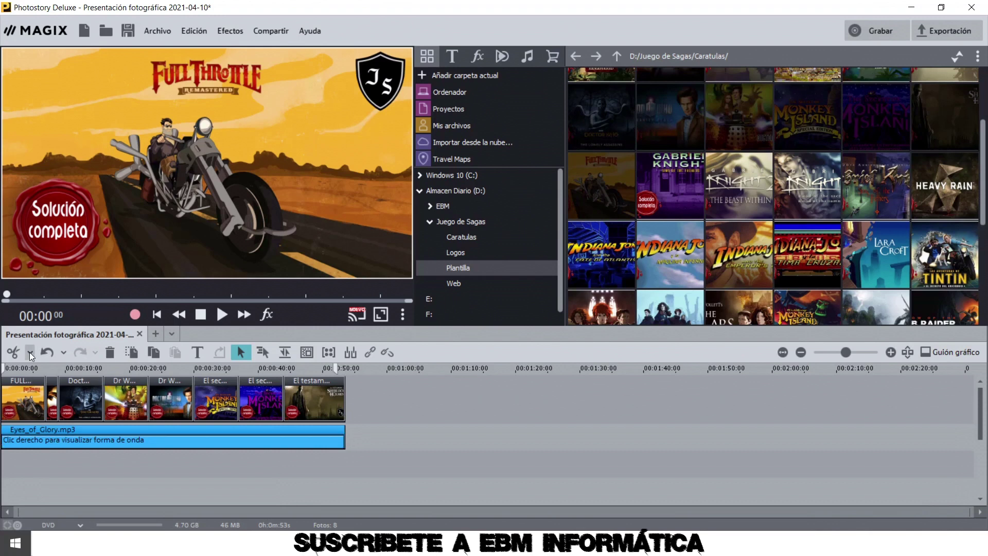
Step: Play the slideshow from within the first image into the third to check the new arrangement
left_click(37, 369)
left_click(220, 314)
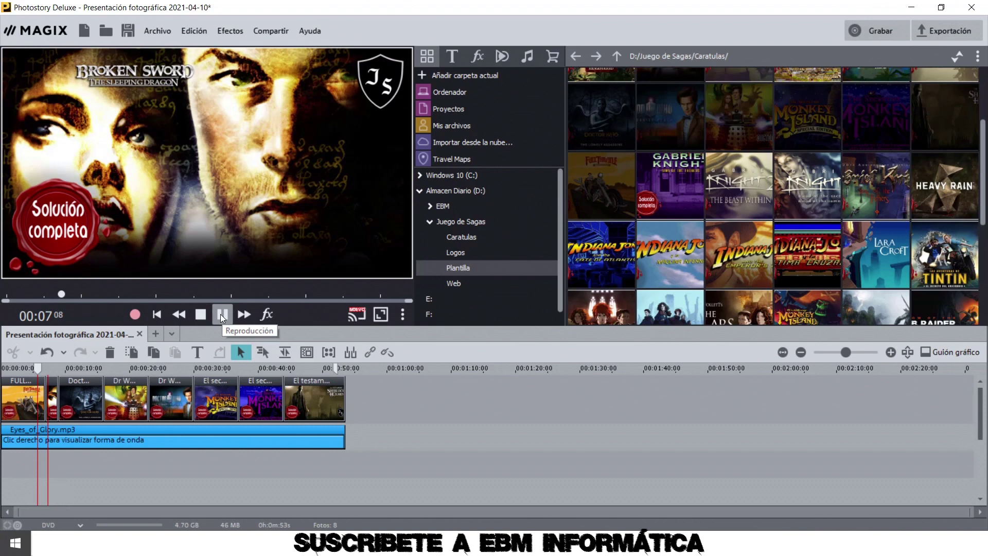
left_click(220, 314)
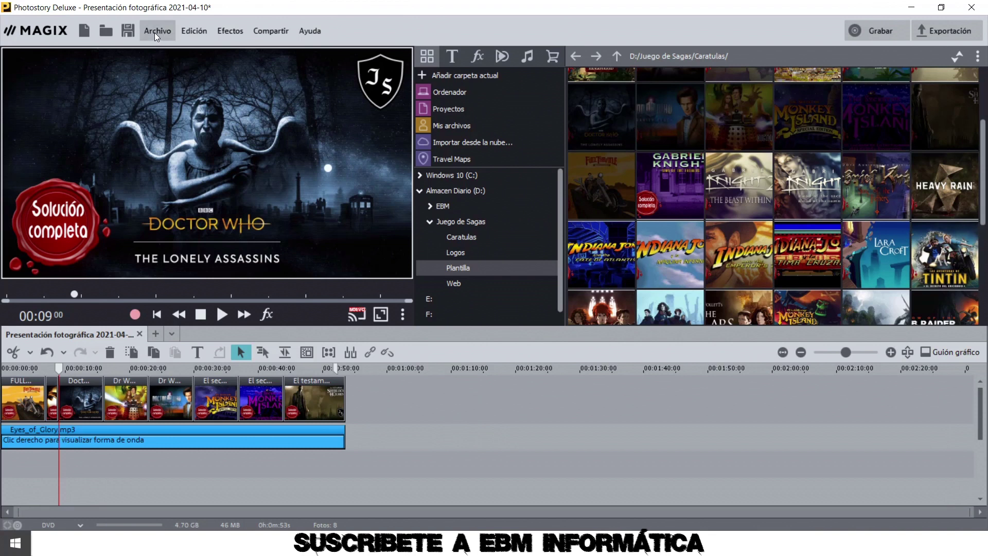
Step: Save the slideshow project and review the export options for devices and for the internet
left_click(127, 31)
left_click(940, 31)
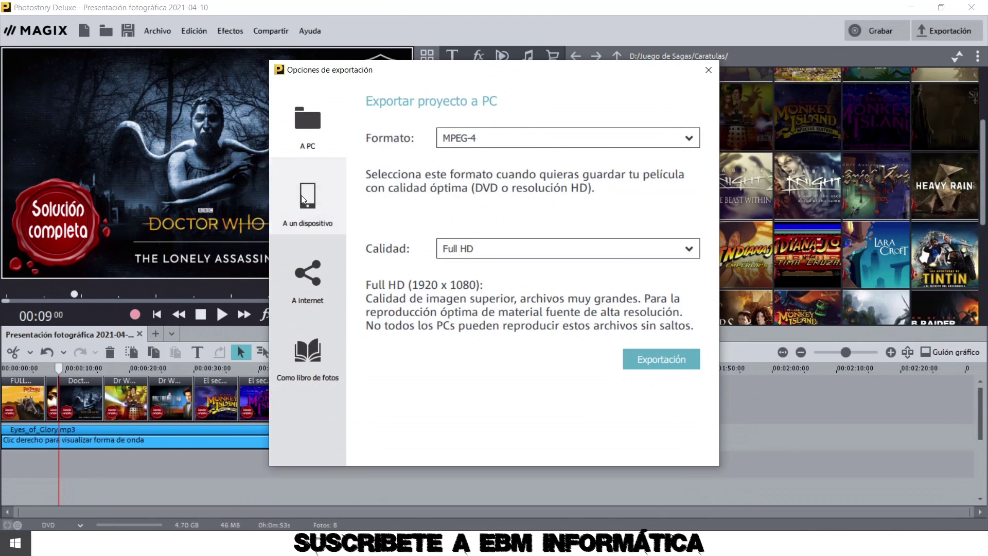
left_click(316, 202)
left_click(311, 282)
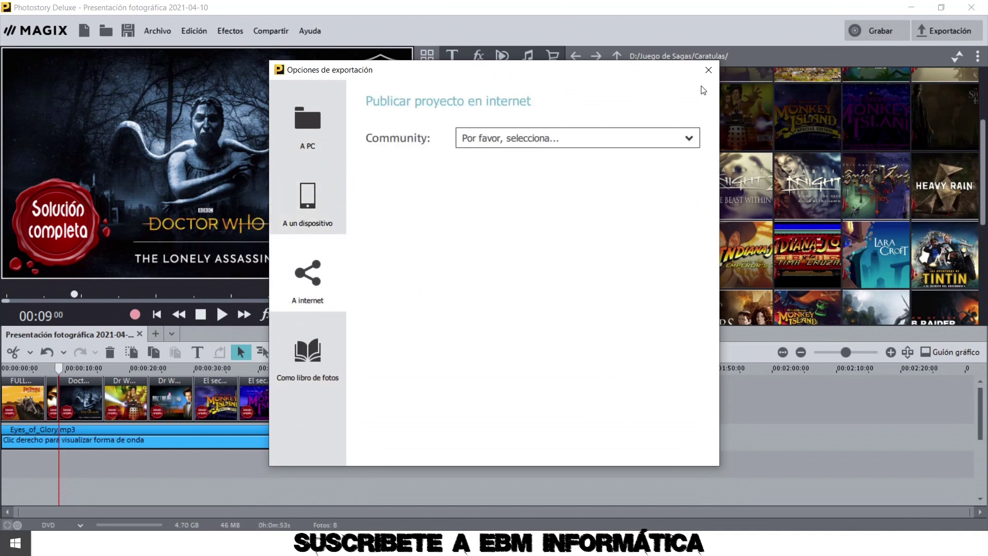
left_click(714, 74)
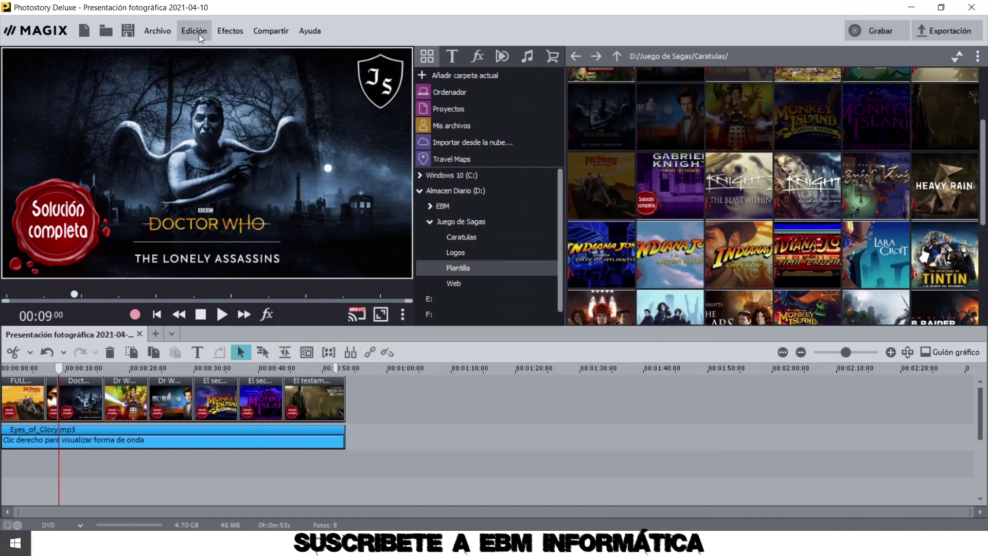
Step: Prepare an MPEG-4 video export, showing all presets and choosing MP4 FullHD 1920x1080 25p
left_click(224, 29)
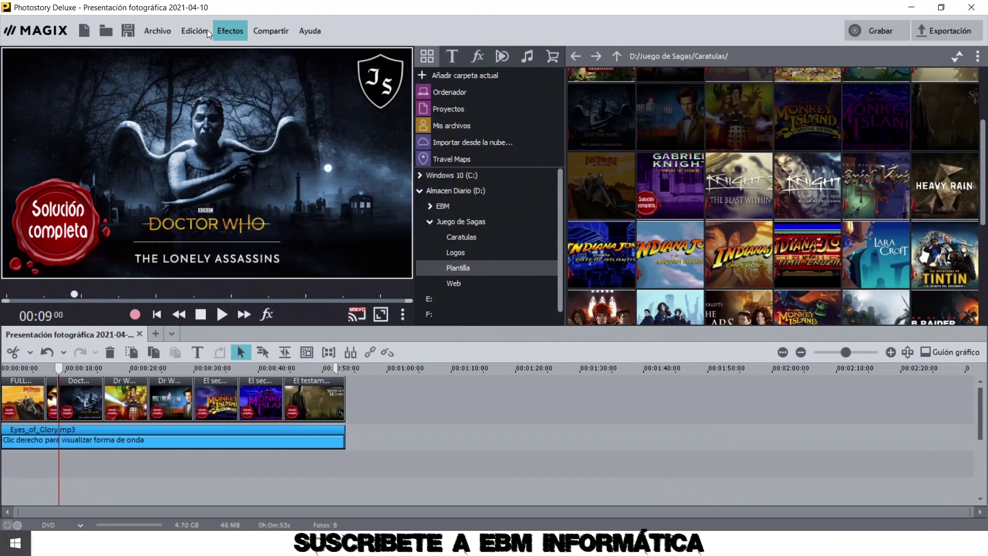
left_click(196, 30)
mouse_move(157, 29)
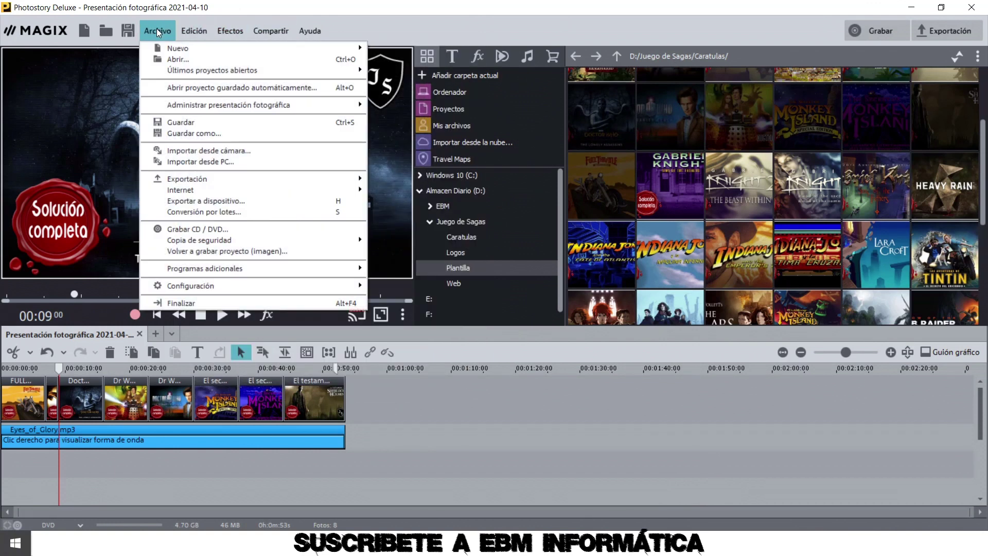
mouse_move(289, 176)
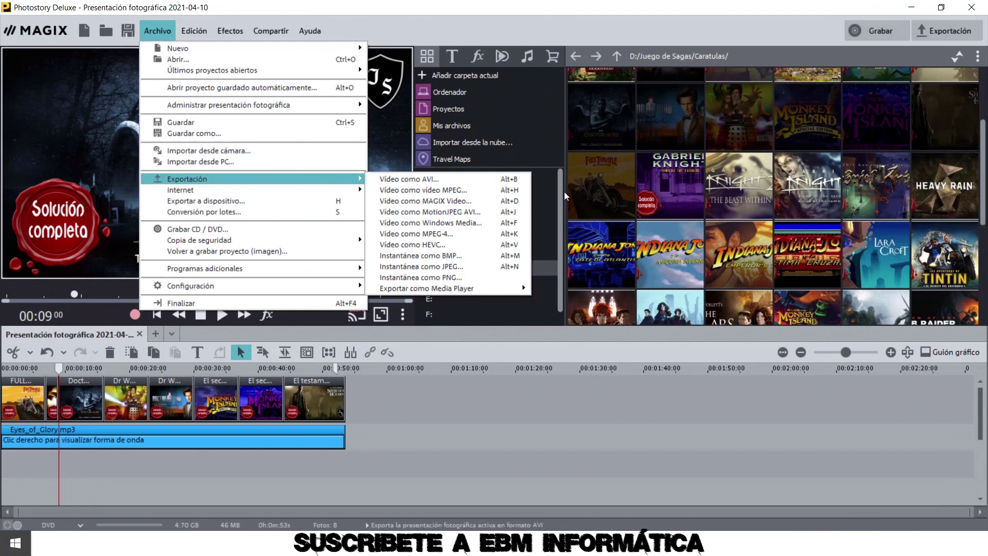
left_click(451, 233)
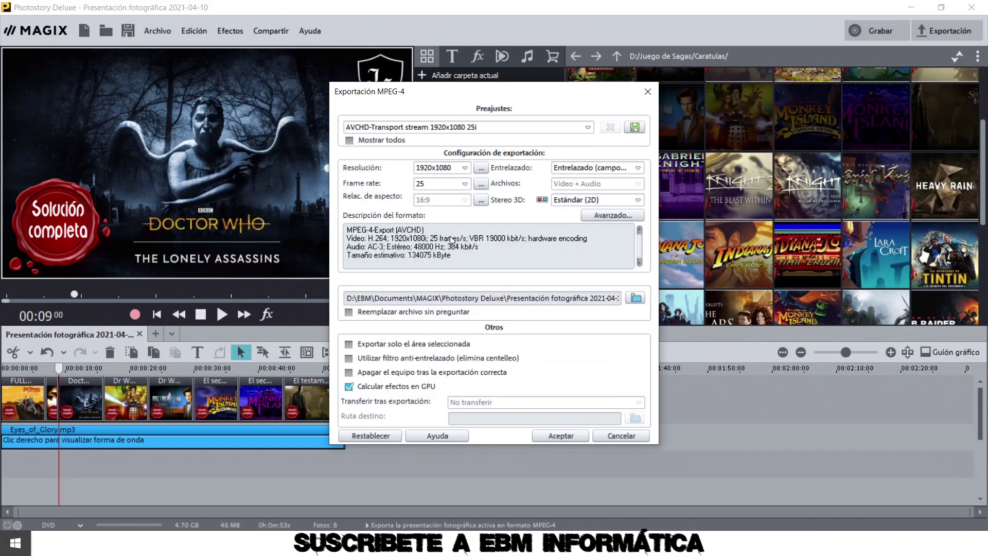
left_click(587, 126)
left_click(588, 125)
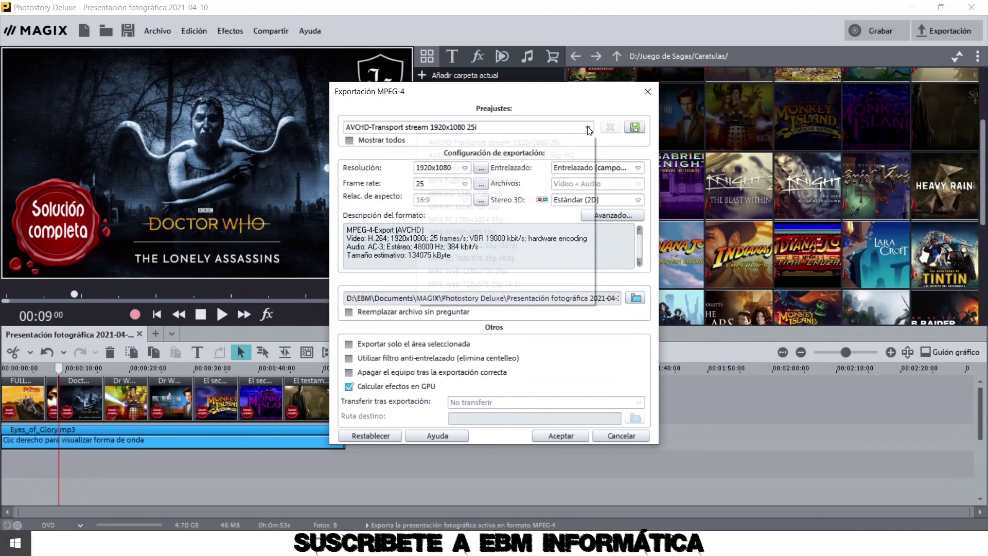
left_click(399, 143)
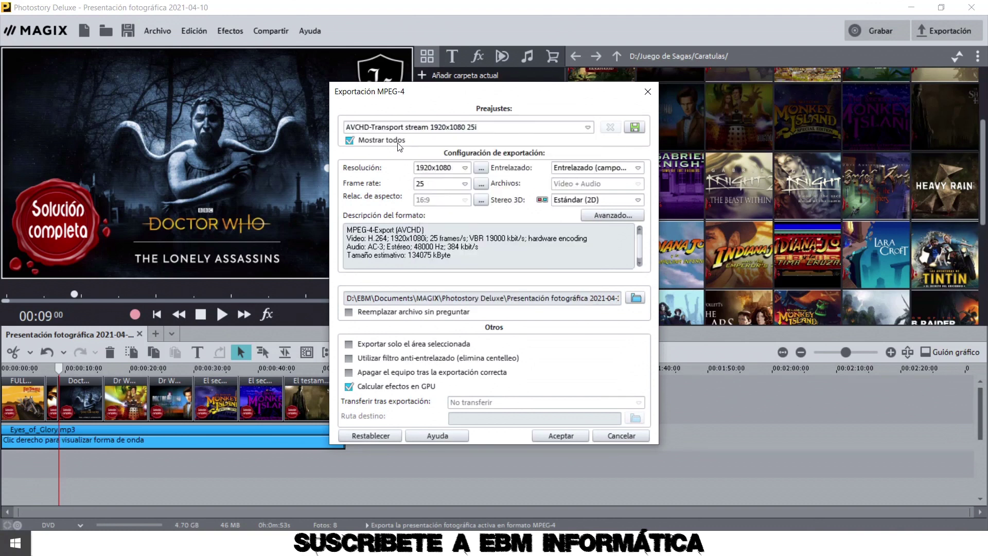
left_click(587, 127)
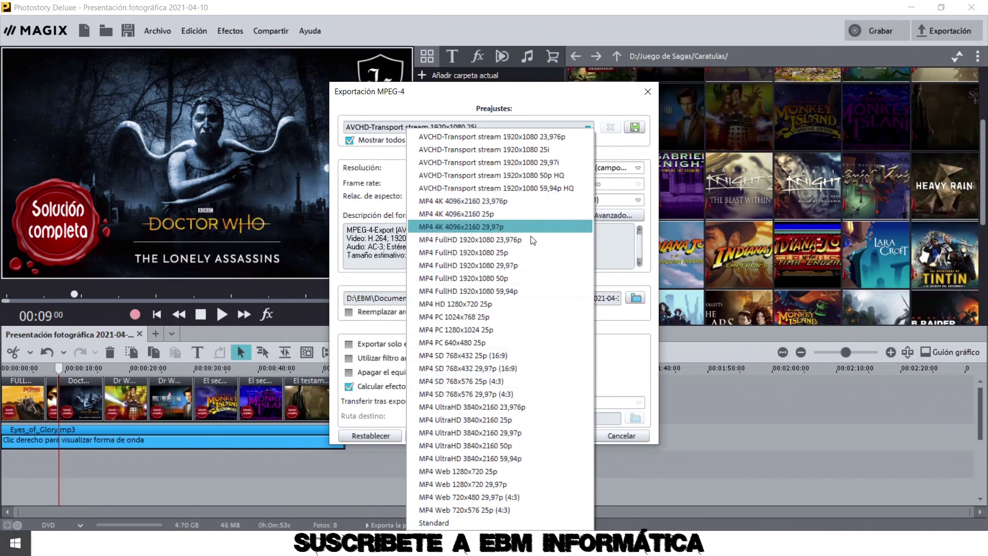
left_click(530, 252)
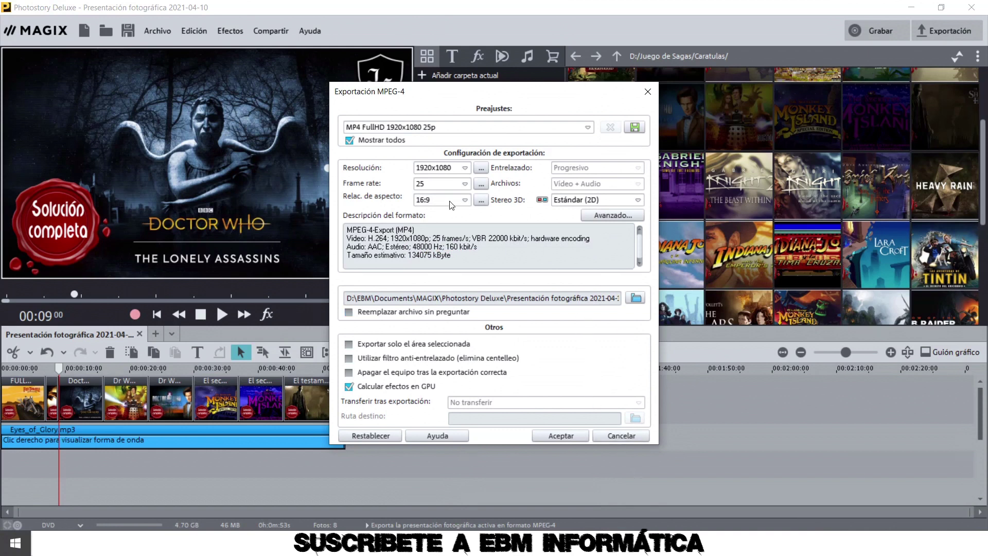
Step: Export the slideshow to the Photostory Deluxe project folder as Presentación fotográfica 2021-04-10.mp4
left_click(638, 304)
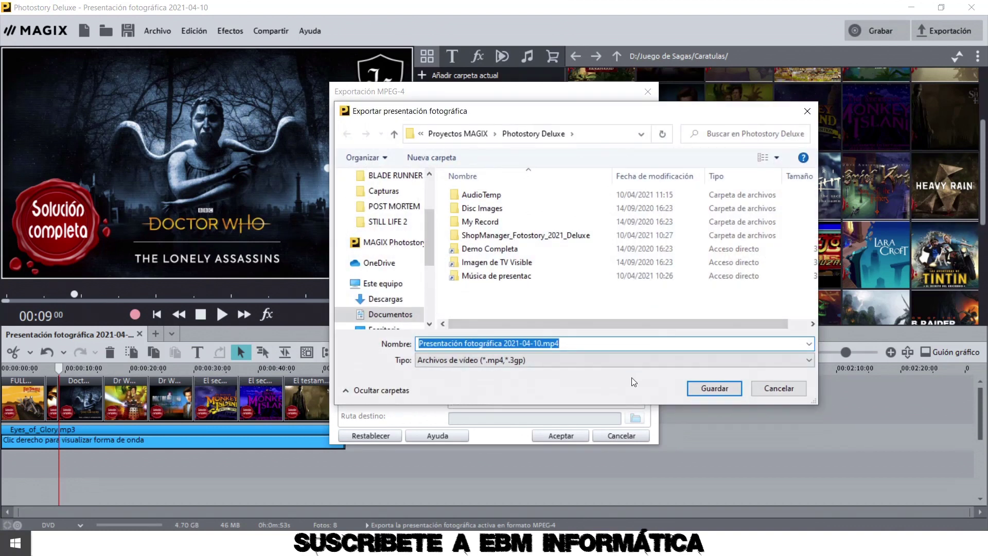
left_click(715, 388)
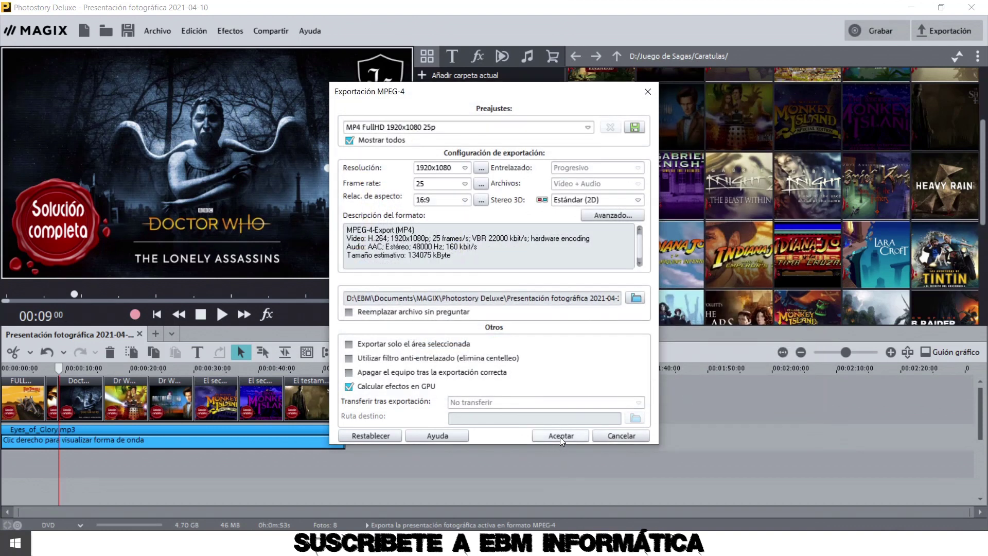
left_click(559, 435)
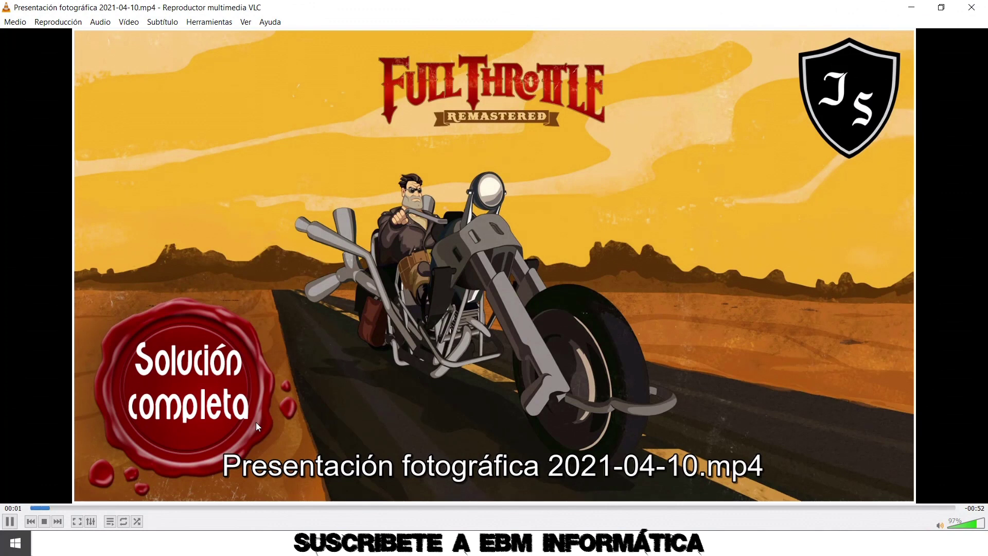
Step: Check the exported video in VLC at about 13 and 41 seconds and close the player
left_click(267, 507)
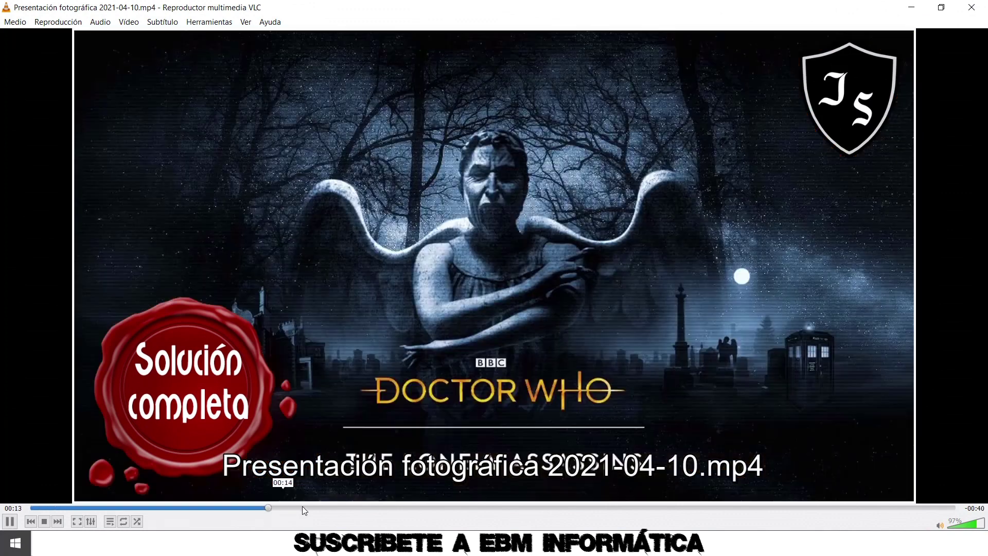
left_click(746, 508)
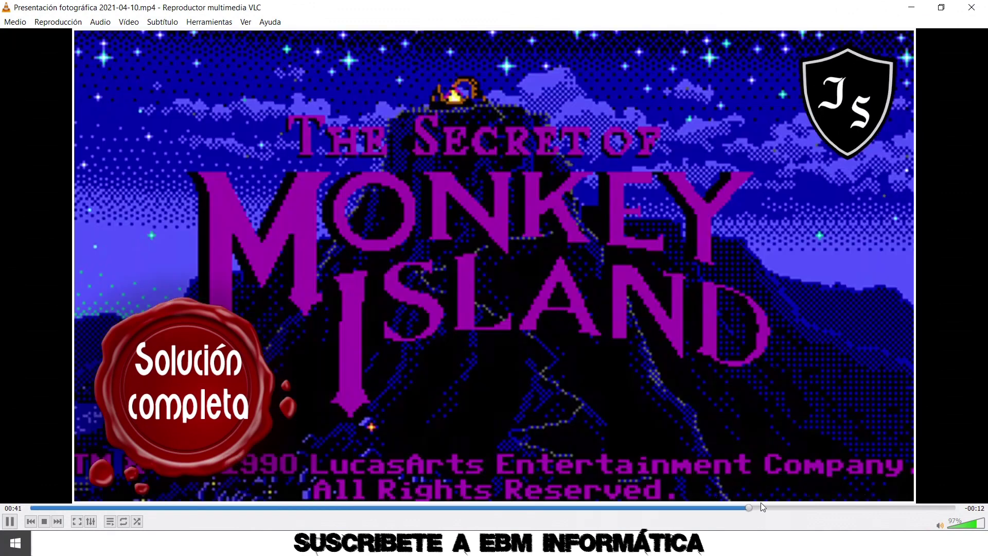
left_click(971, 7)
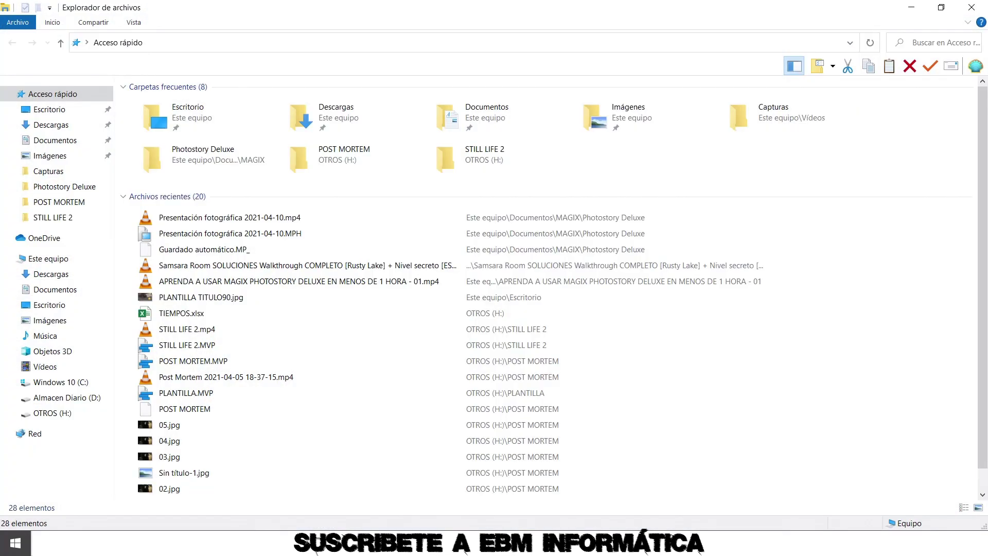
Step: Locate the exported video in File Explorer by opening the Photostory Deluxe folder inside Proyectos MAGIX in Documents
left_click(68, 141)
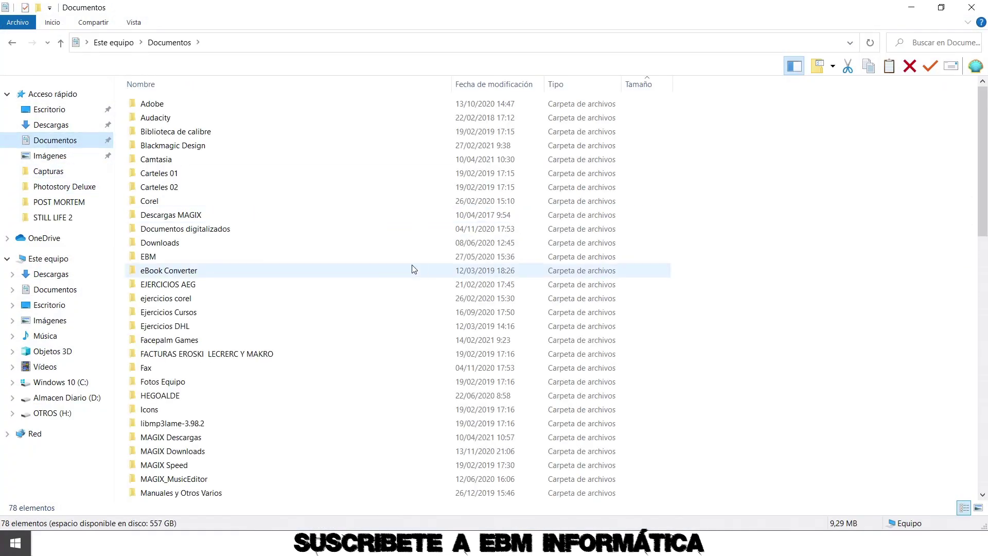
scroll(408, 266, "down", 4)
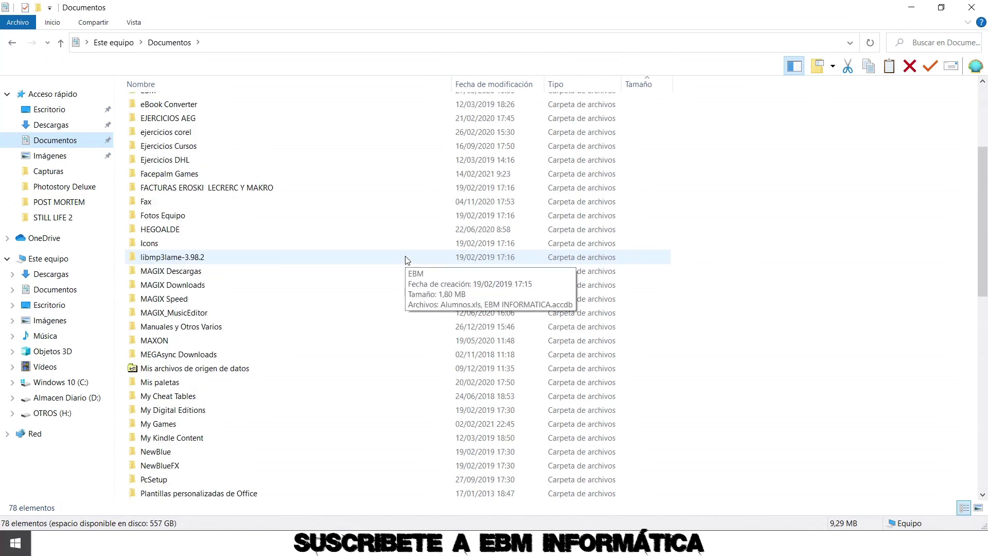
scroll(406, 259, "down", 2)
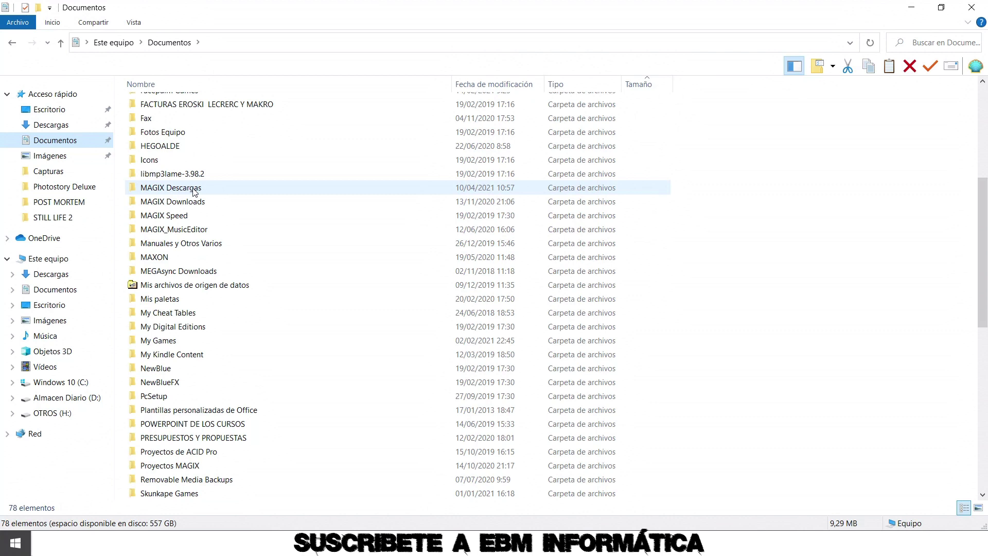
mouse_move(194, 191)
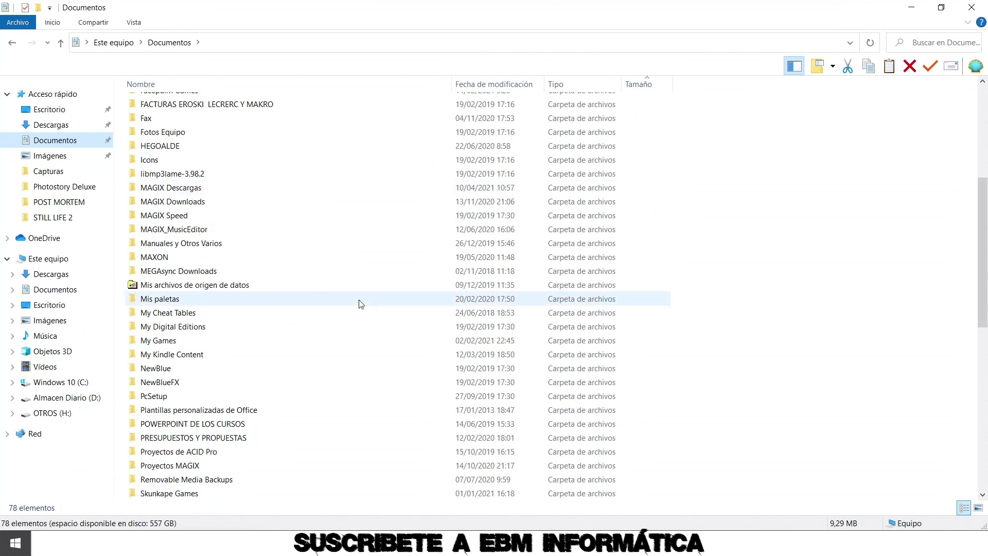
scroll(361, 304, "down", 2)
left_click(176, 383)
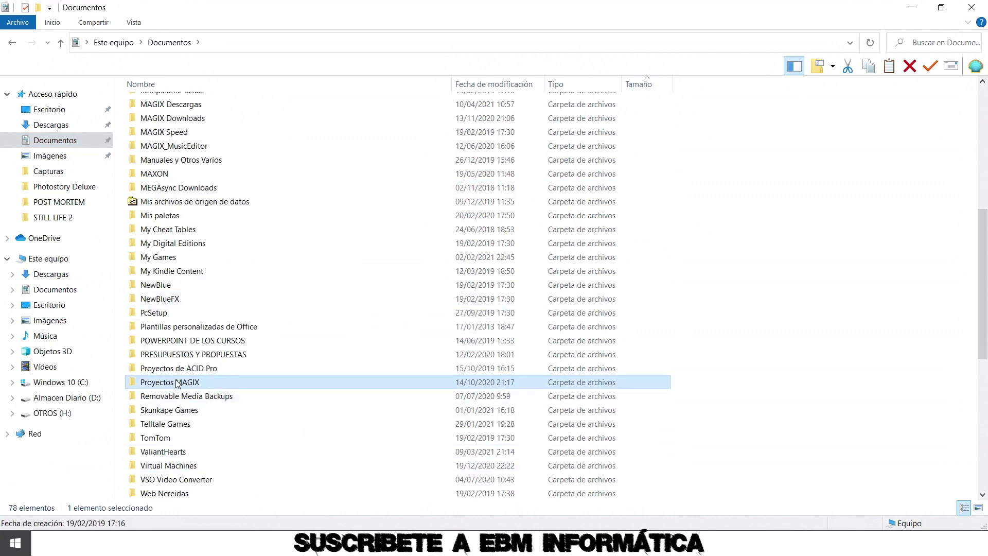
double_click(177, 383)
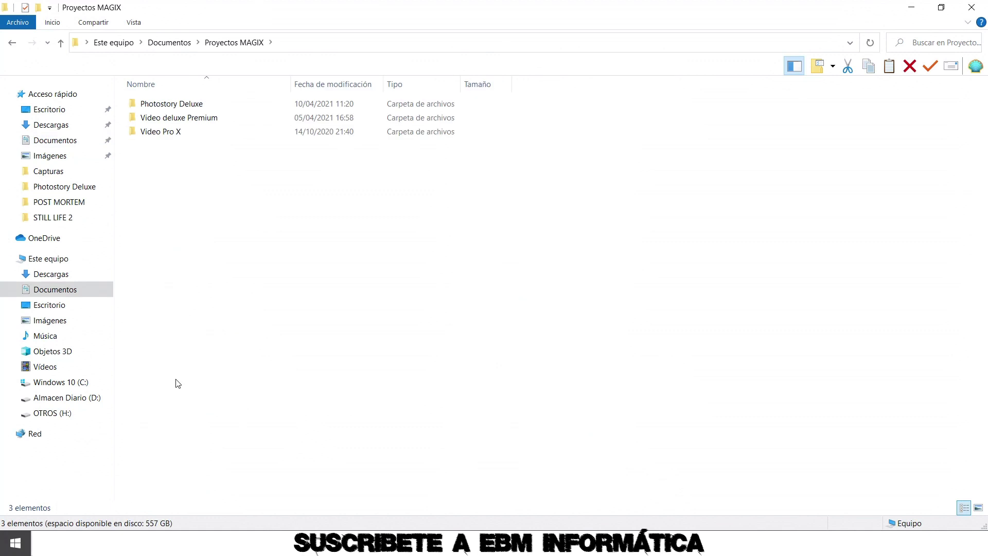
left_click(177, 107)
double_click(178, 106)
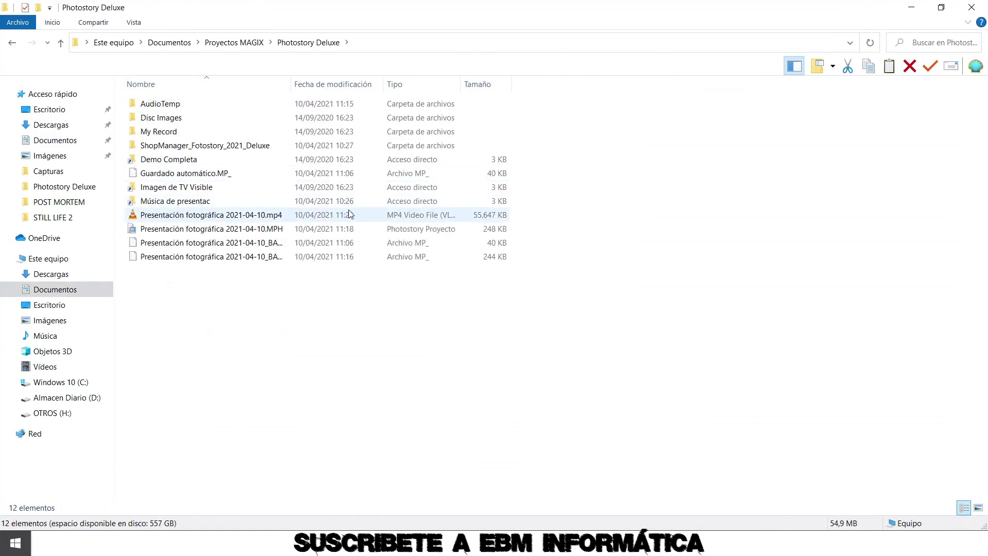
Step: Examine the video and audio details in the exported MP4 file's properties and return to Photostory Deluxe
left_click(248, 235)
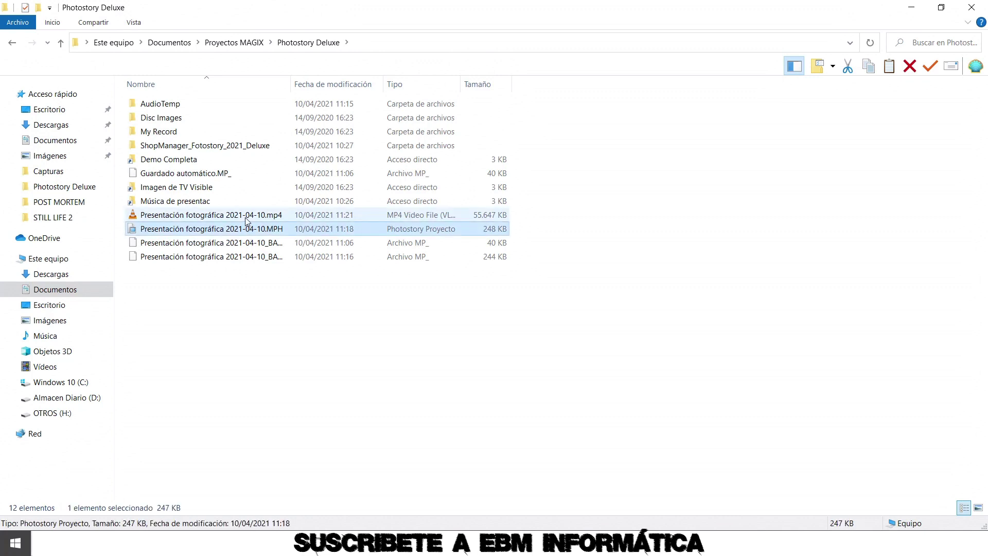
right_click(247, 215)
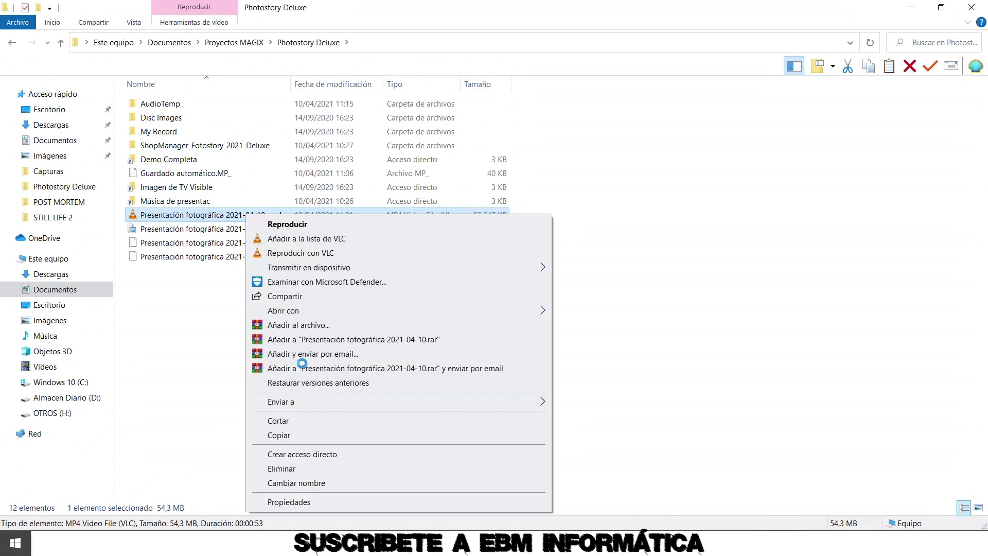
left_click(360, 504)
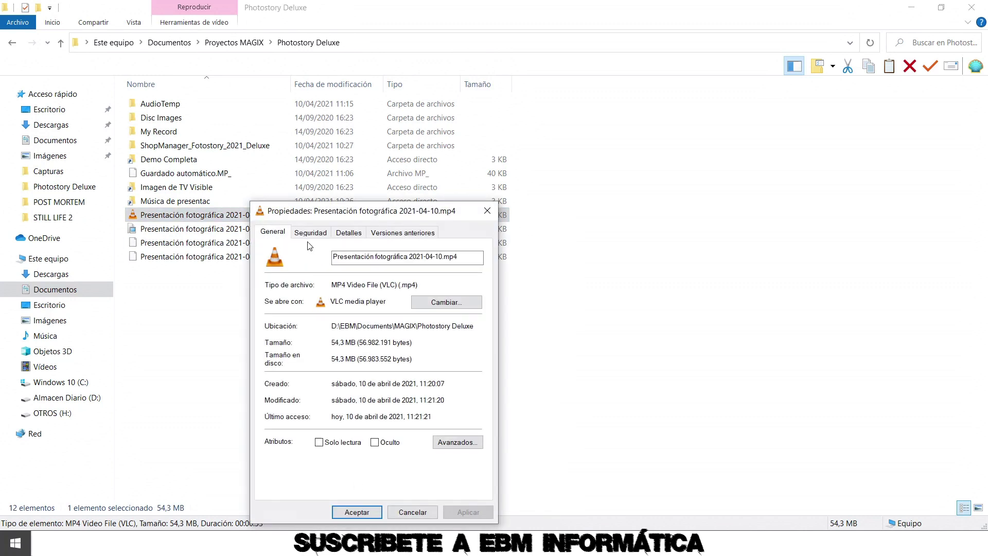
left_click(356, 232)
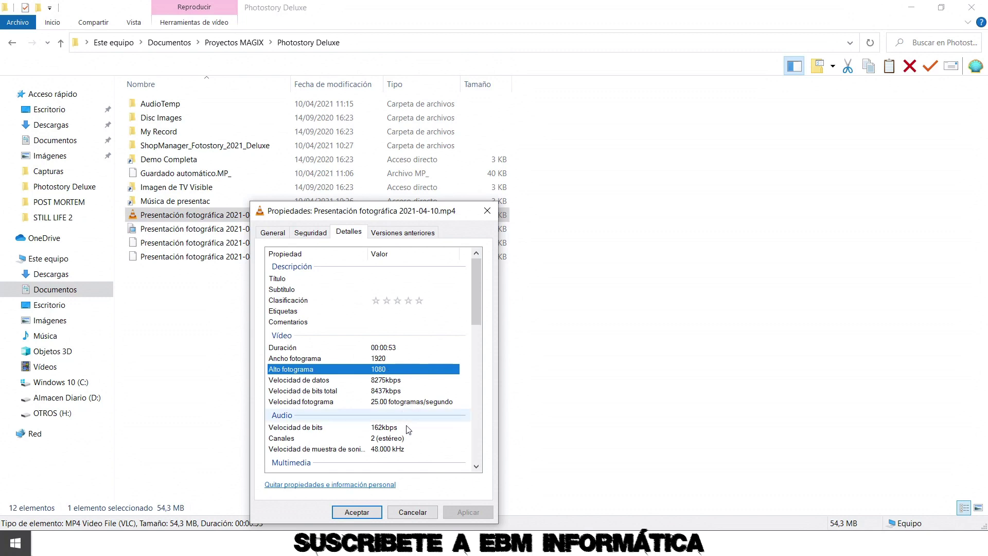
left_click(487, 210)
key("alt+Tab")
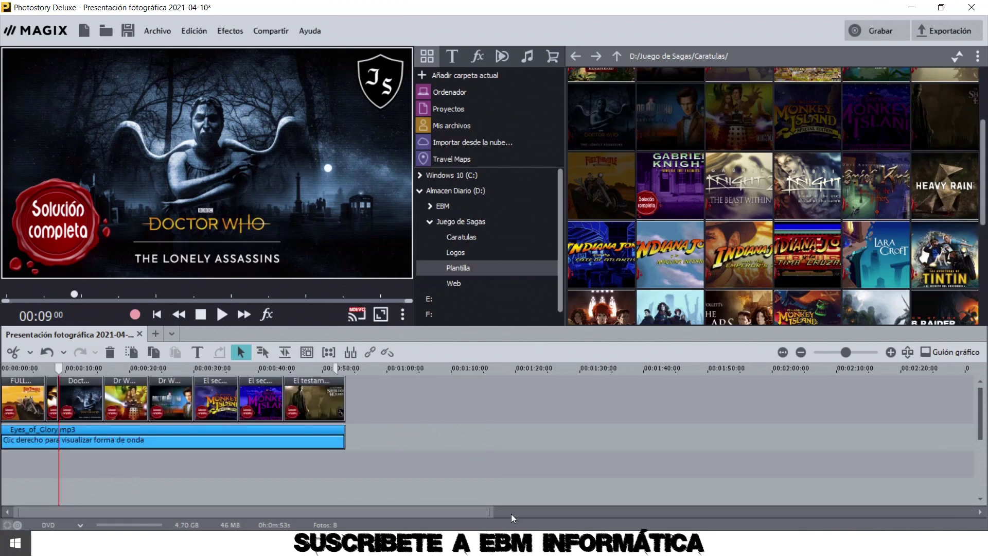
Step: Magnify the timeline around the last images and zoom back out to view the whole slideshow
left_click_drag(492, 510, 102, 497)
left_click_drag(286, 507, 294, 510)
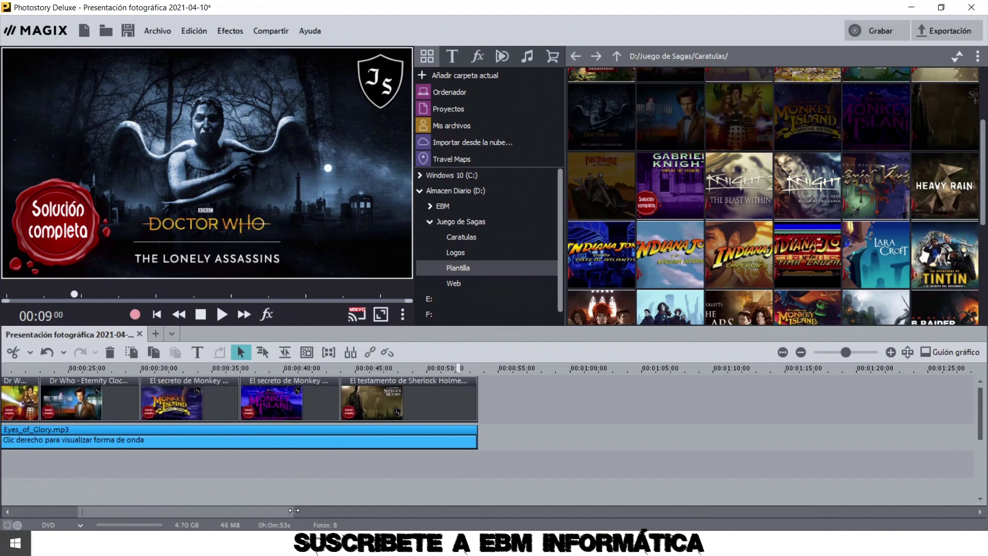
left_click(804, 353)
left_click(804, 353)
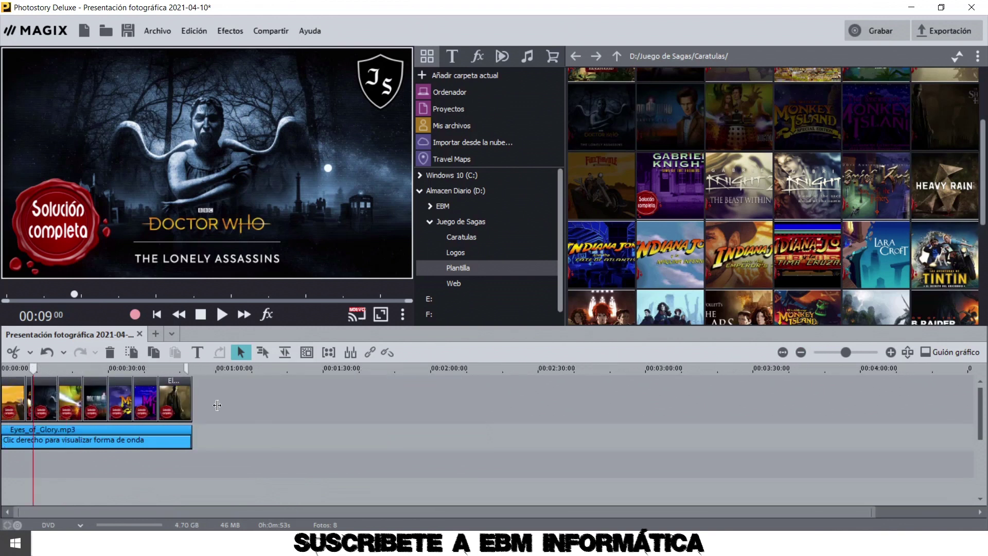
left_click(887, 352)
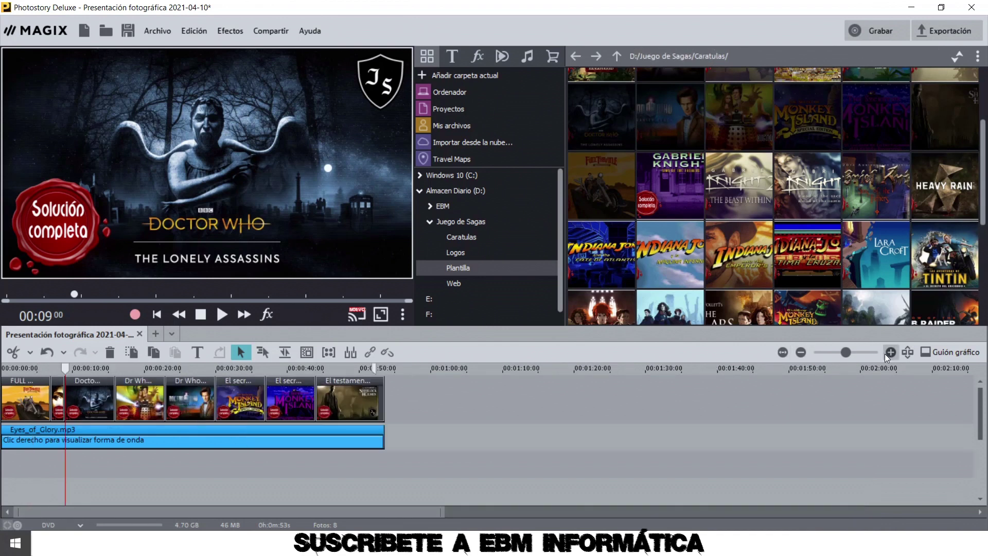
Step: Reset the timeline to its optimal zoom before zooming out, and enlarge the arranger window
left_click(782, 352)
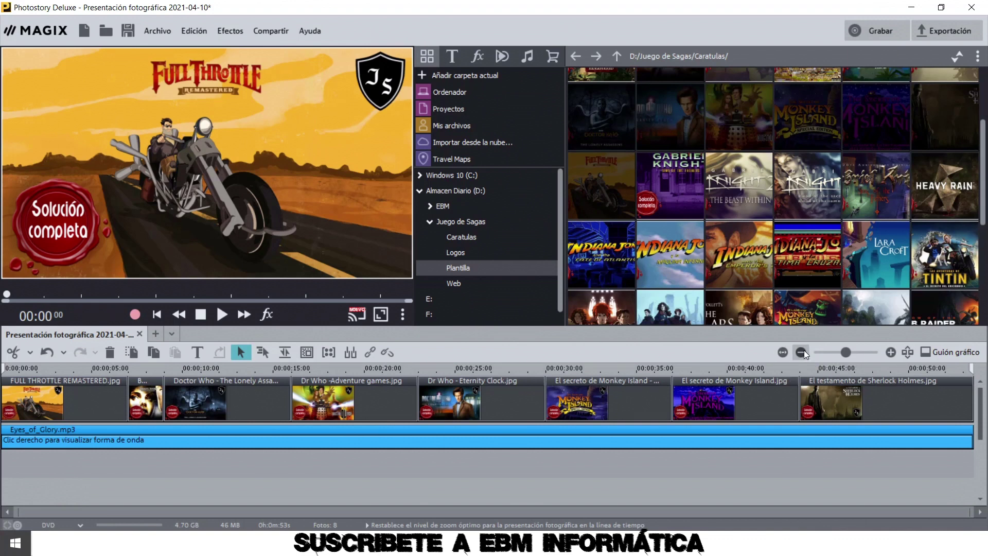
left_click(803, 352)
left_click(802, 352)
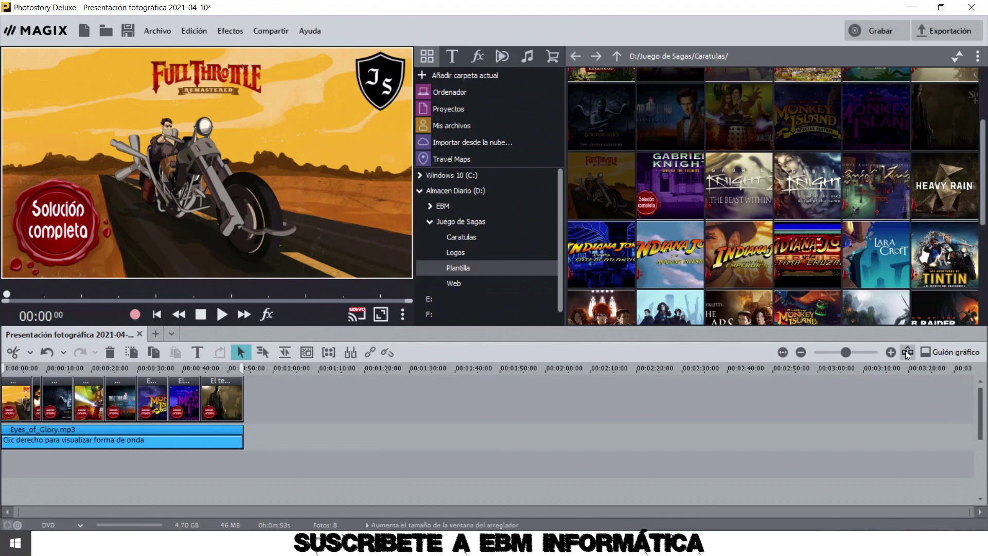
left_click(907, 353)
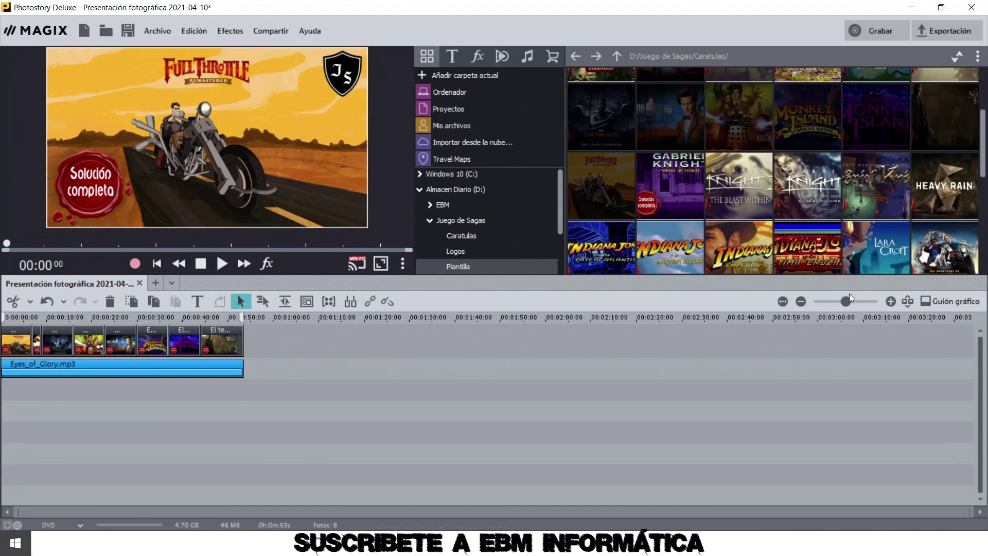
Step: Return the arranger window to its smaller height and magnify the timeline around the first five images
left_click(906, 301)
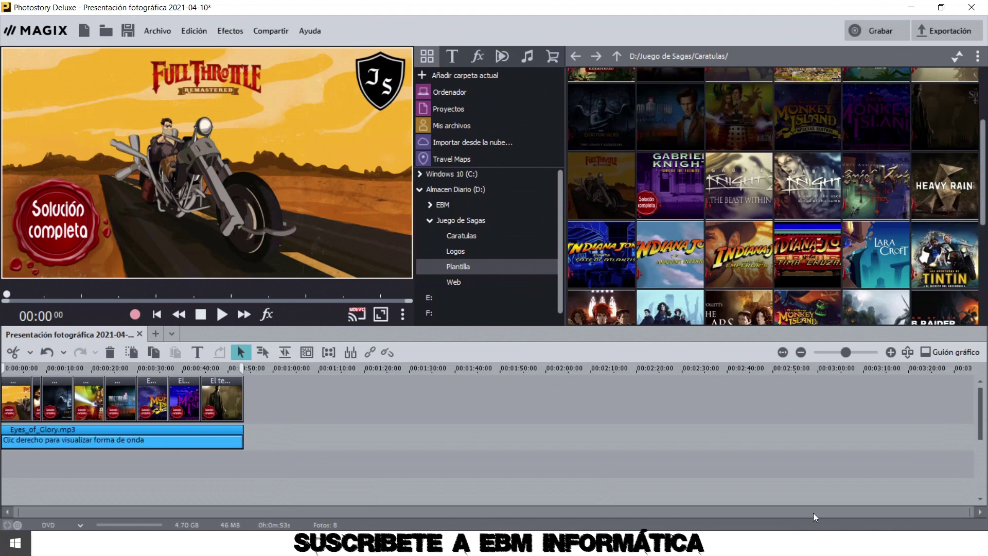
left_click(801, 352)
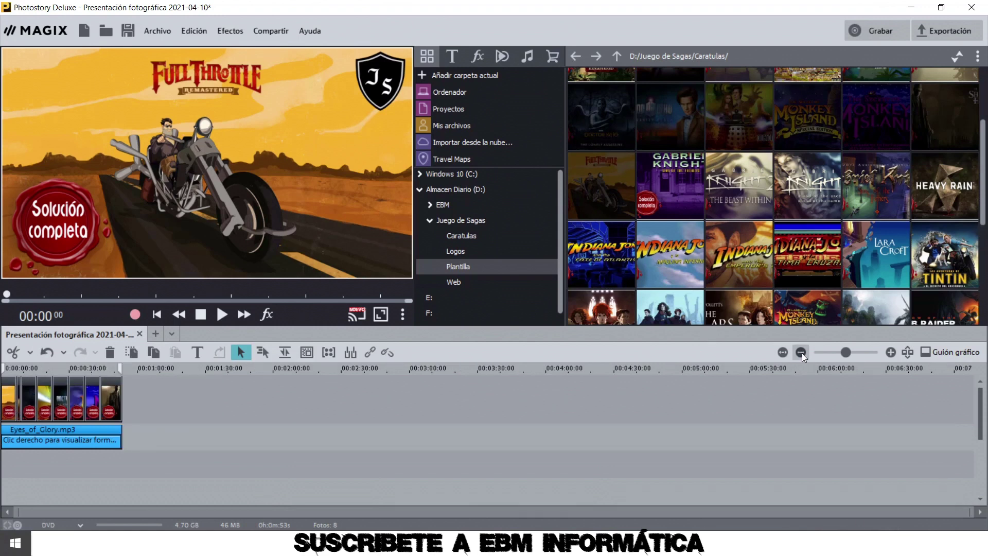
left_click(888, 354)
left_click(888, 354)
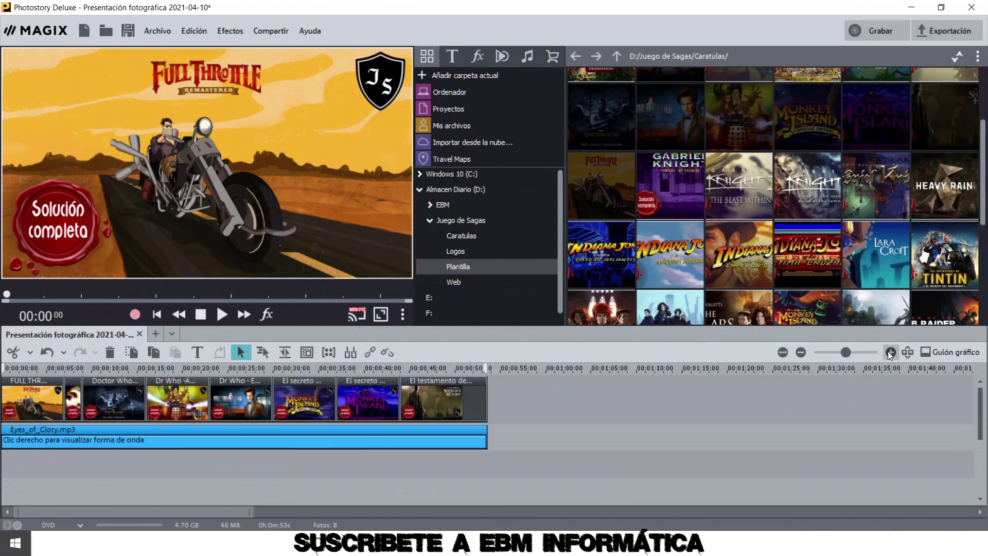
left_click(889, 354)
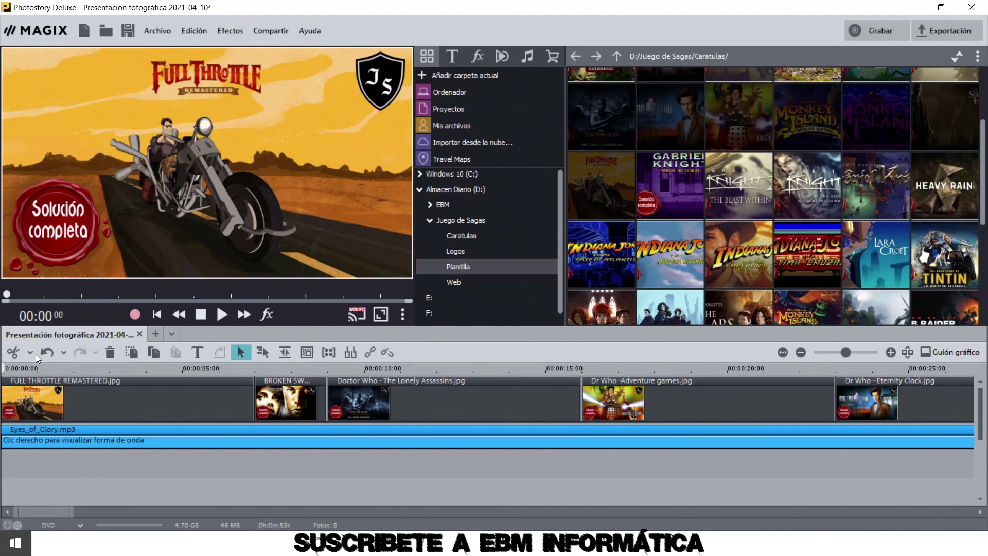
Step: Preview the first images by moving the playback marker along the timeline ruler, finishing over the Full Throttle image at 00:02:12
left_click(100, 369)
left_click(175, 368)
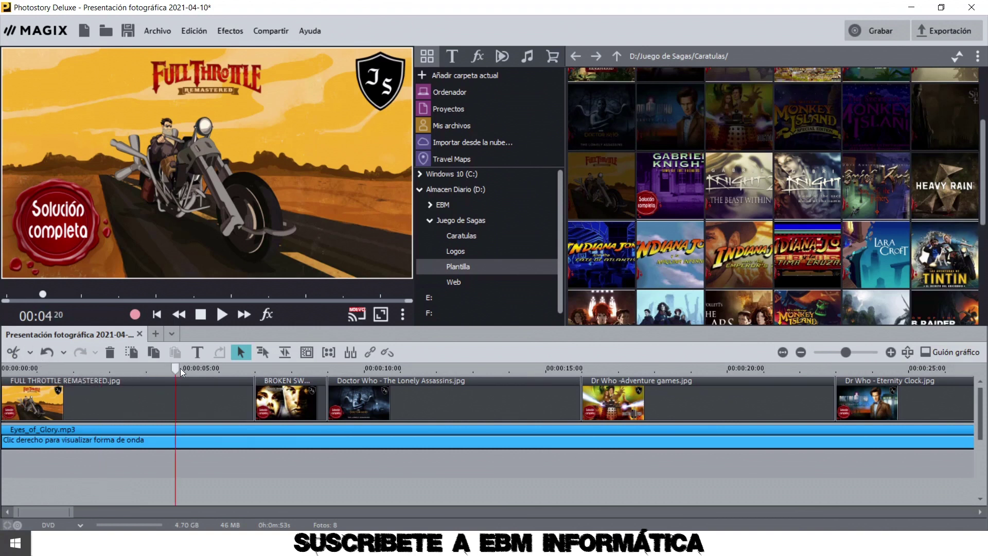
left_click(476, 367)
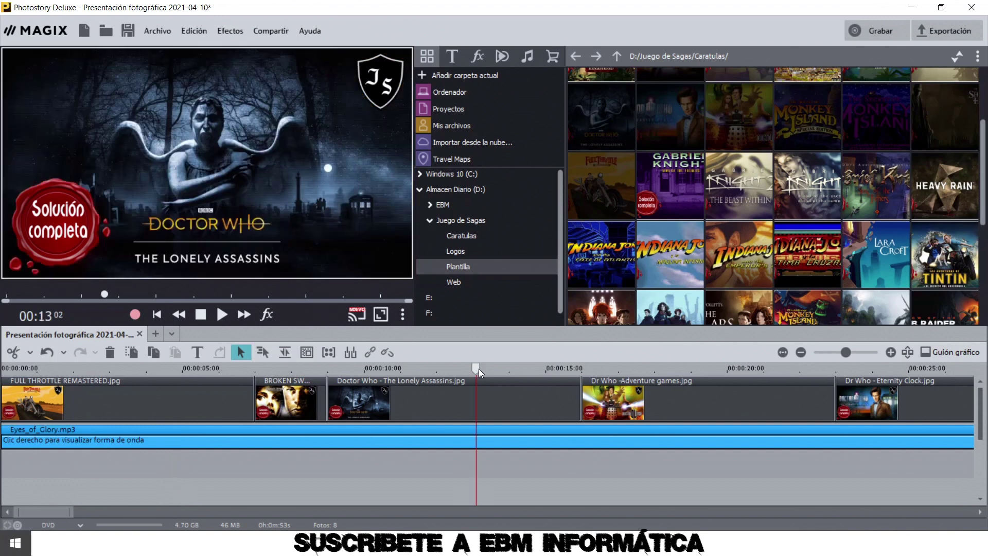
left_click(733, 368)
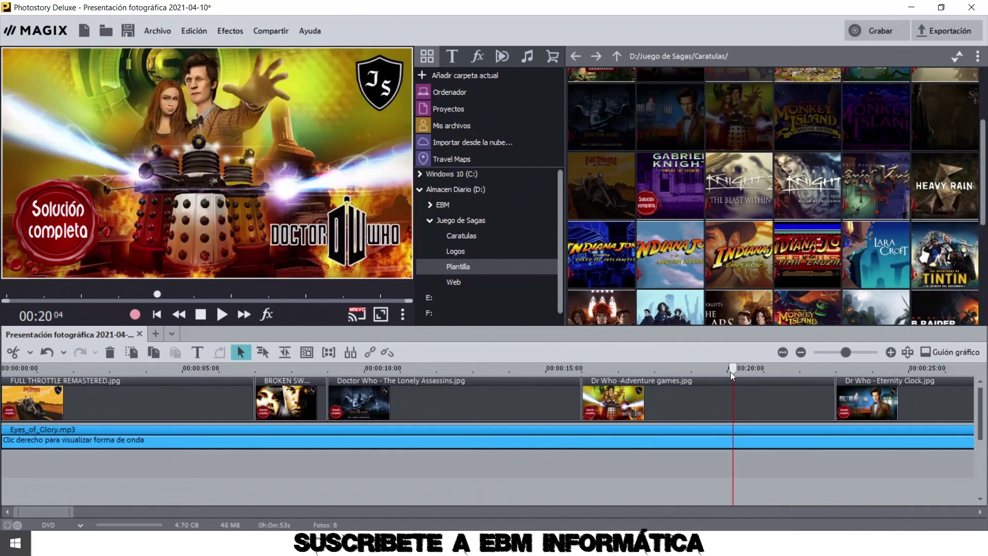
left_click(91, 369)
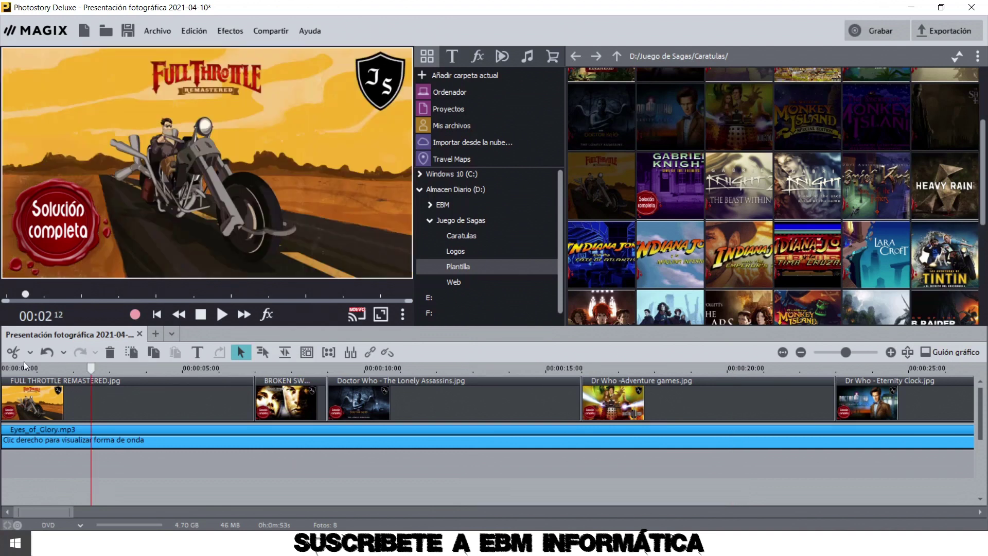
Step: Review the available commands for splitting objects and removing their beginning or end
left_click(30, 352)
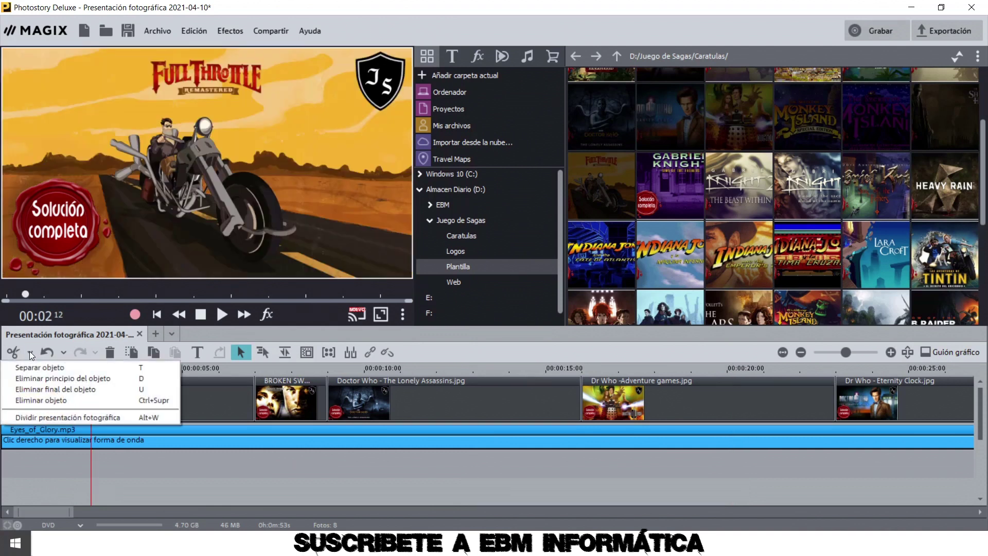
left_click(29, 351)
left_click(29, 351)
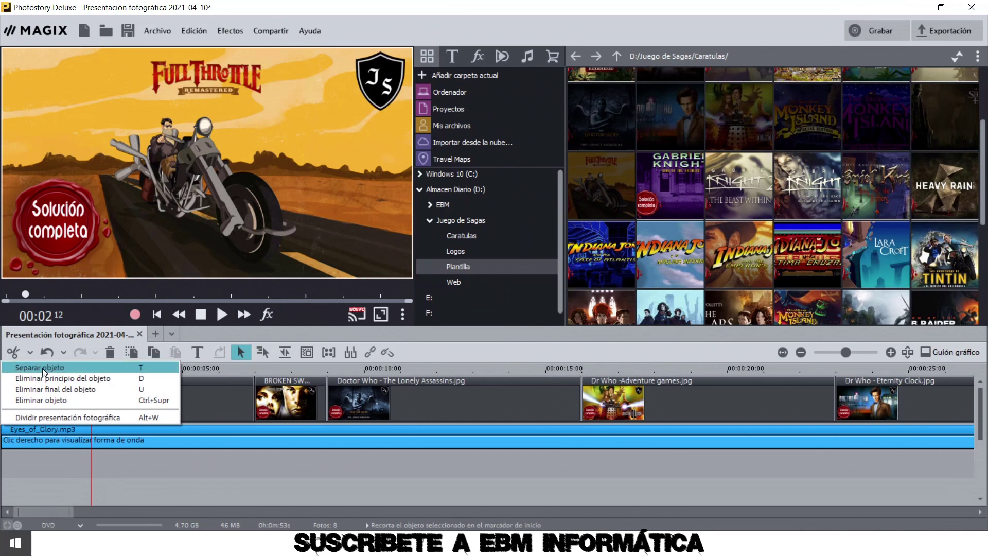
left_click(66, 389)
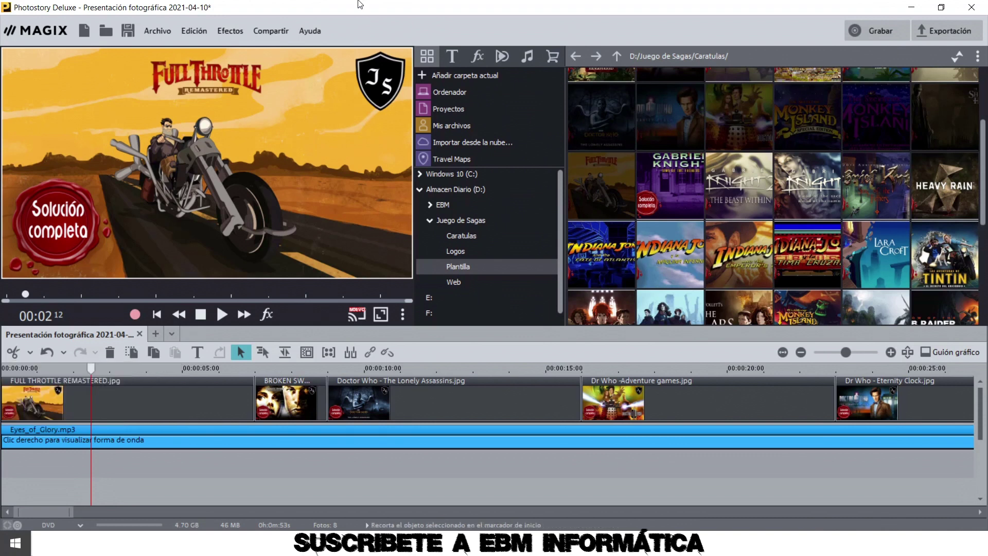
Step: Select the Broken Sword, The Lonely Assassins and Full Throttle images in turn and try to remove the beginning of Full Throttle
left_click(147, 386)
left_click(293, 383)
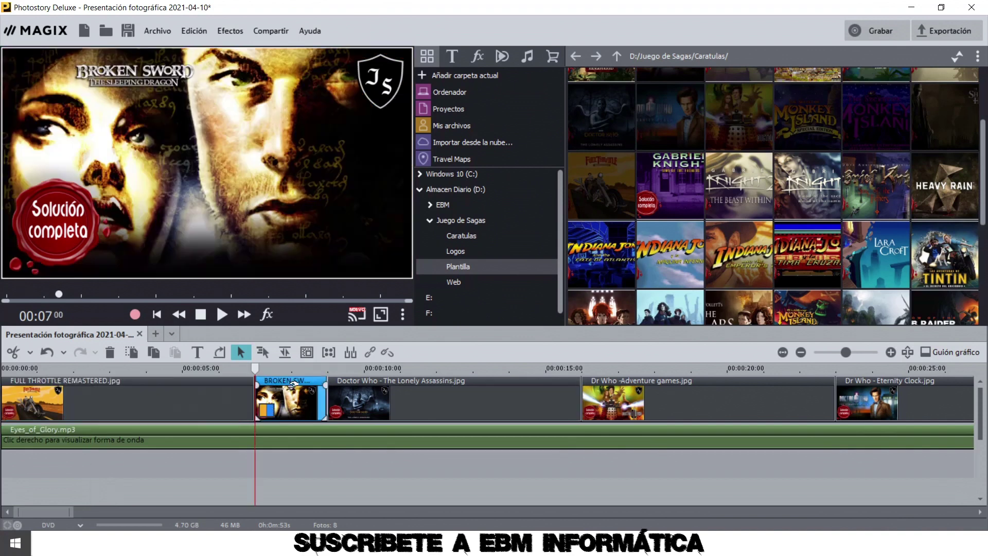
left_click(436, 382)
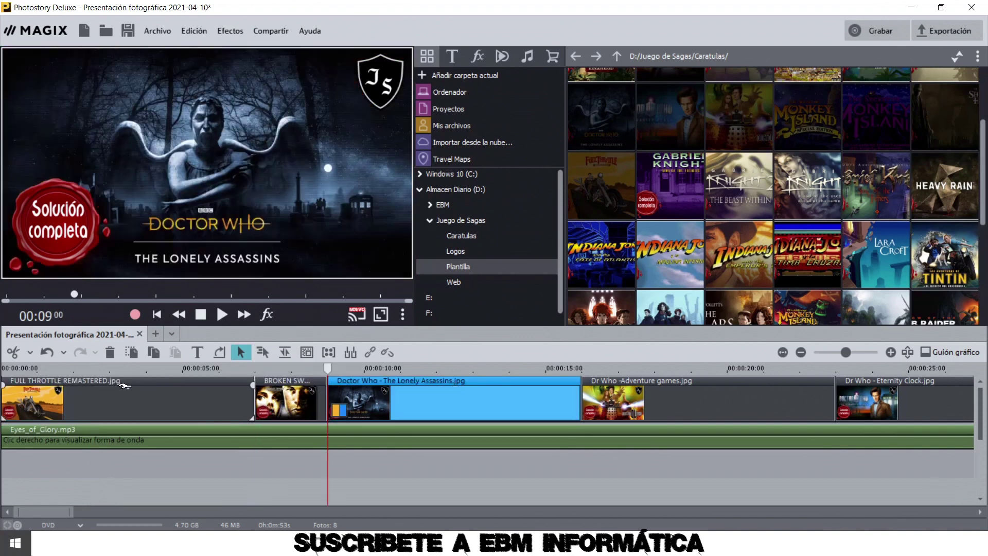
left_click(121, 386)
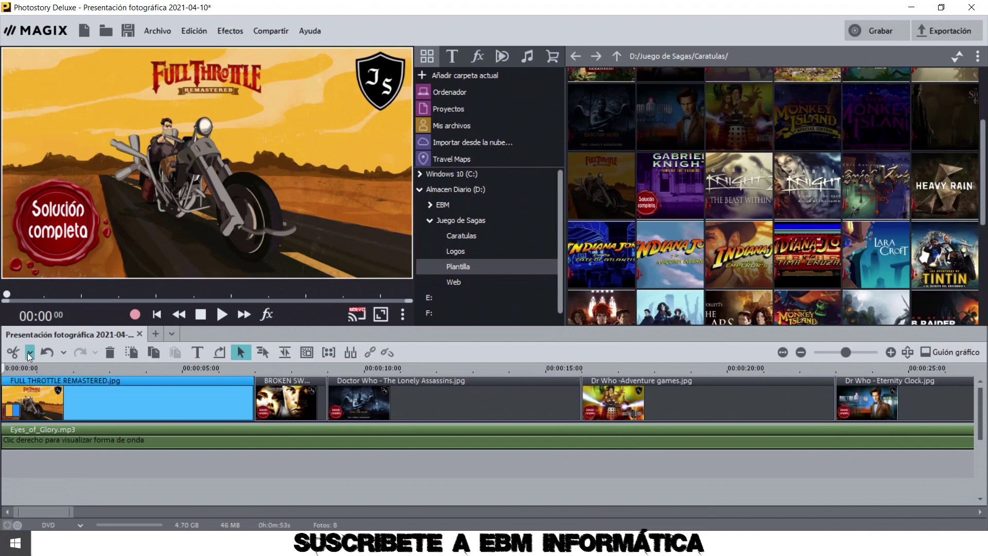
left_click(29, 353)
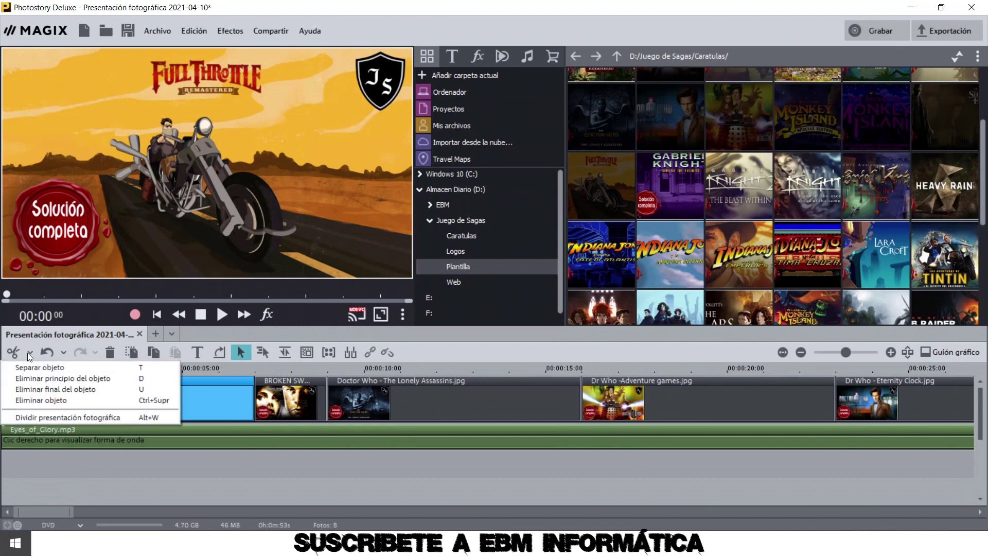
left_click(68, 378)
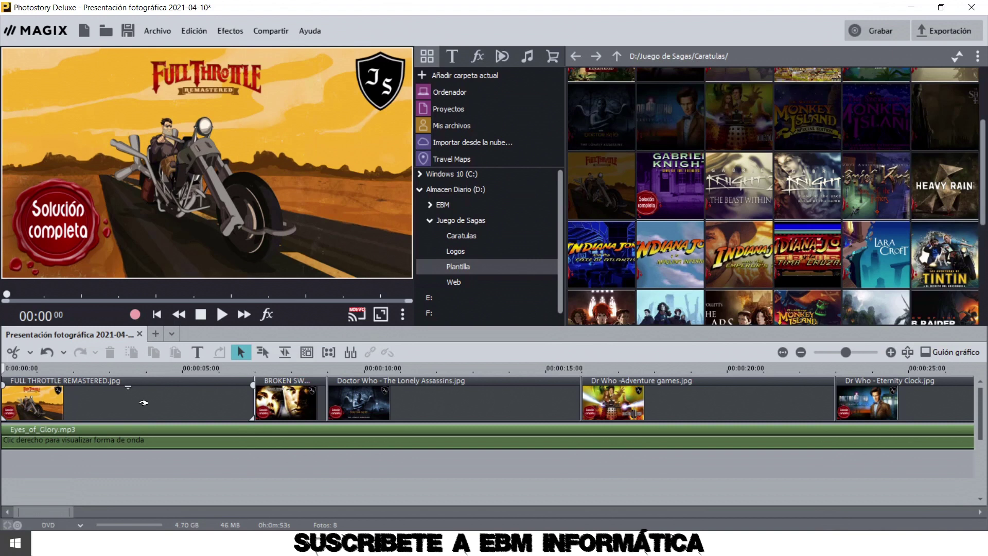
Step: Place the playback marker at 00:02:09 on the selected Full Throttle image and review the cutting commands again
left_click(174, 408)
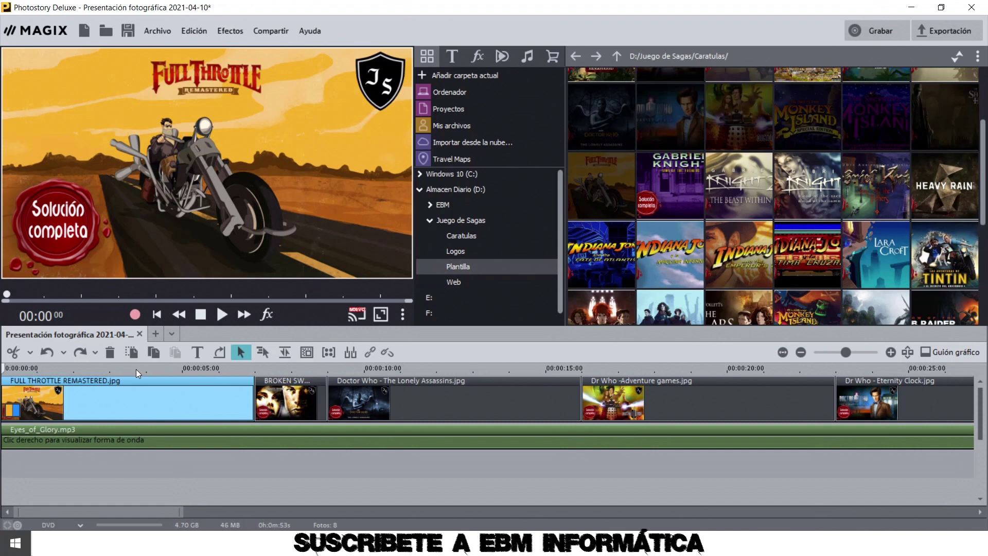
left_click(87, 368)
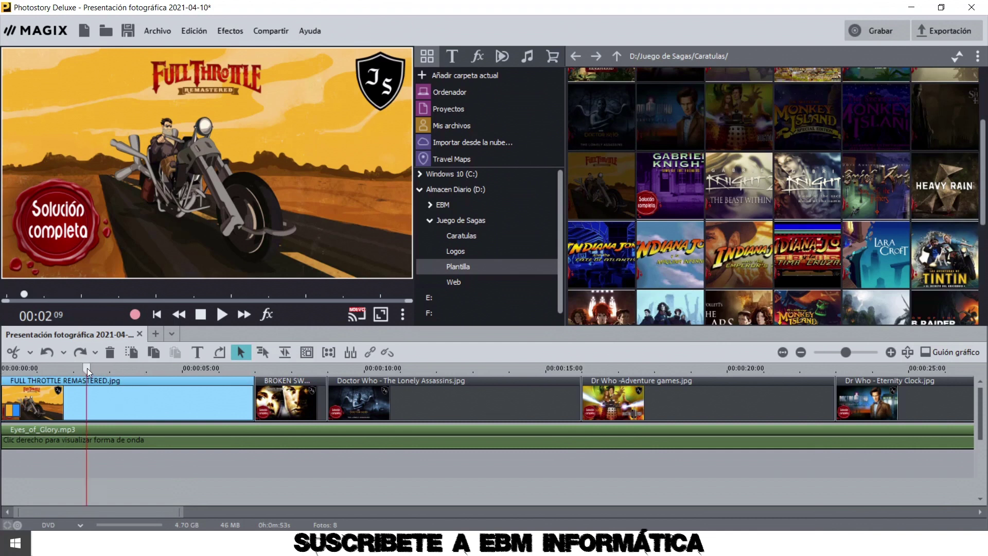
left_click(31, 353)
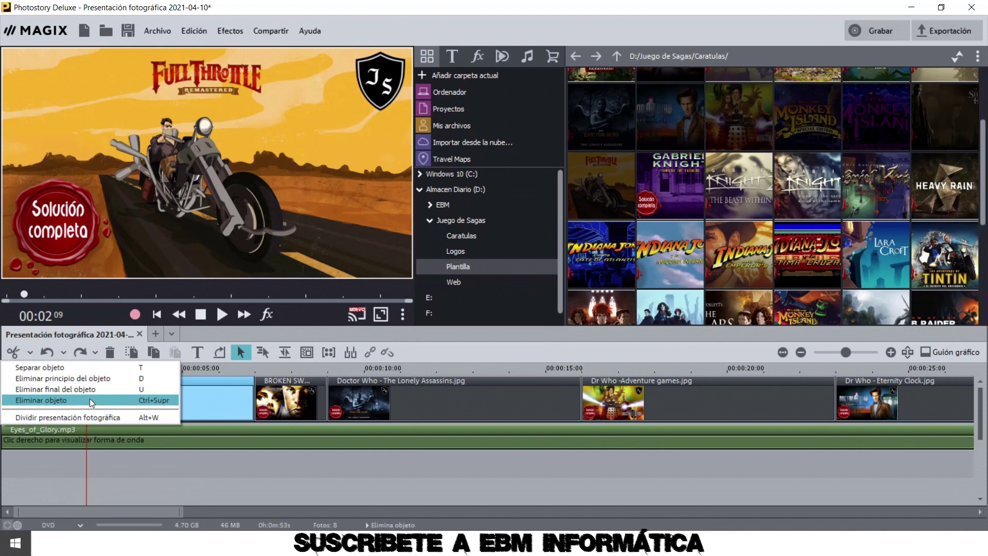
left_click(429, 328)
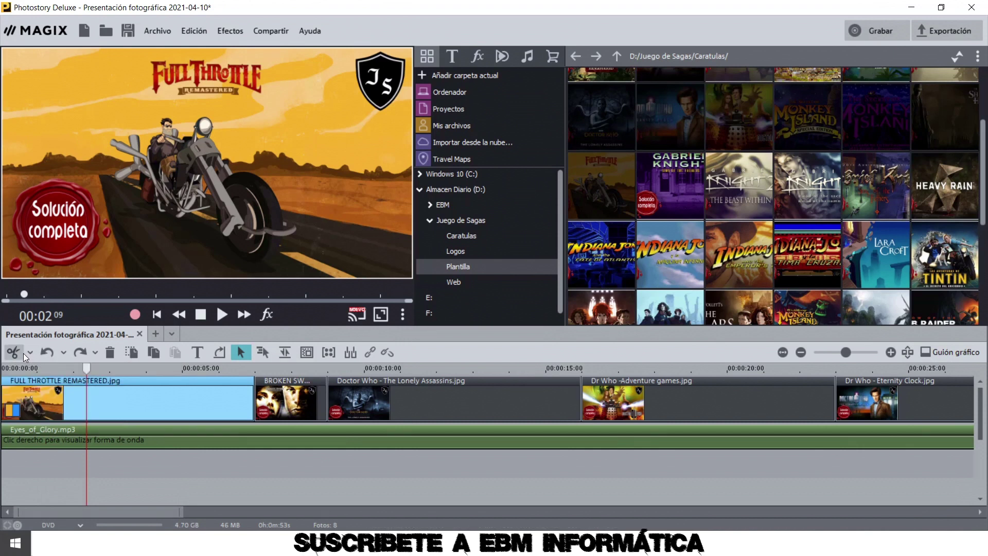
Step: Split the Full Throttle image at 00:03:06 and delete its second part
left_click(119, 368)
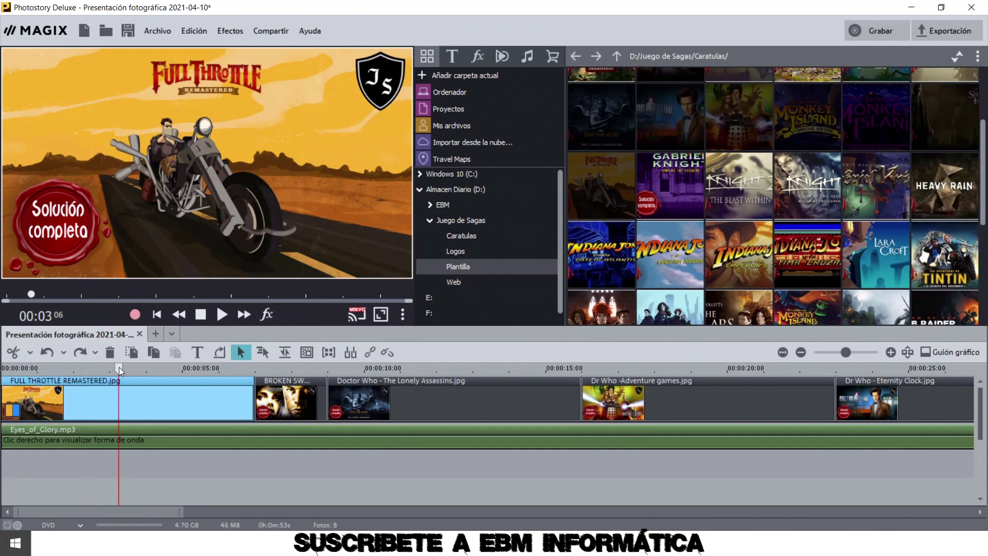
left_click(14, 353)
left_click(165, 388)
left_click(80, 386)
left_click(171, 381)
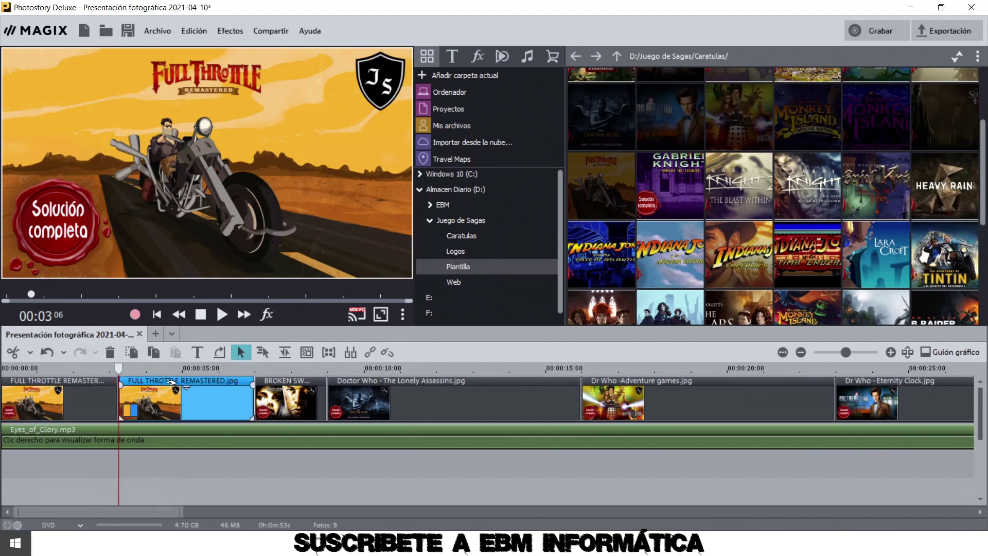
key("Delete")
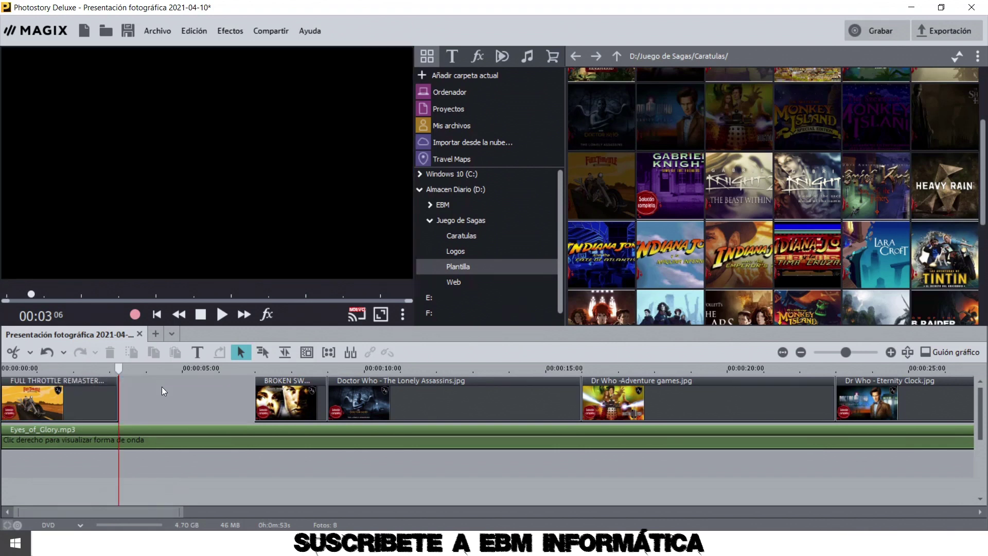
Step: Undo the timeline edits step by step, back to before the Full Throttle image was inserted
key("ctrl+z")
key("ctrl+z")
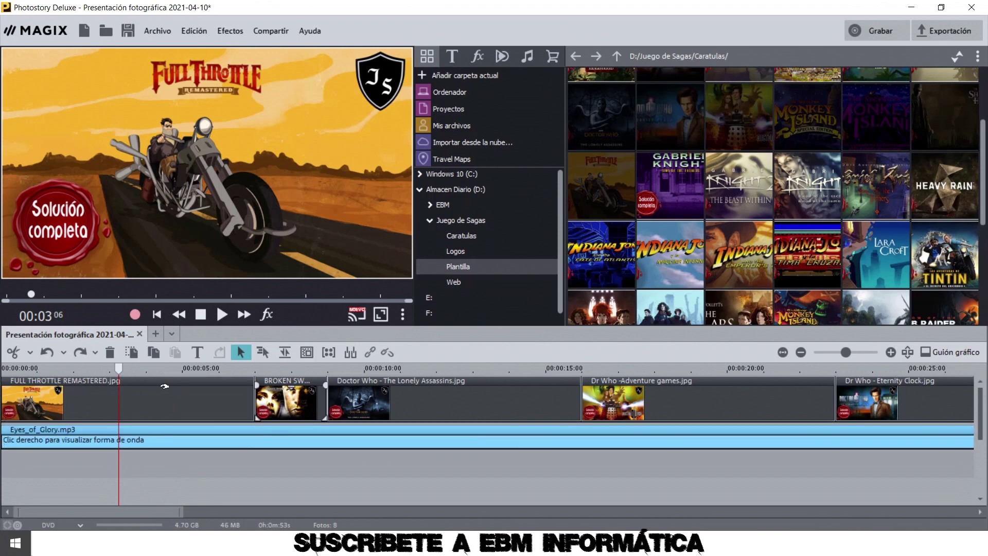
key("ctrl+z")
left_click(164, 386)
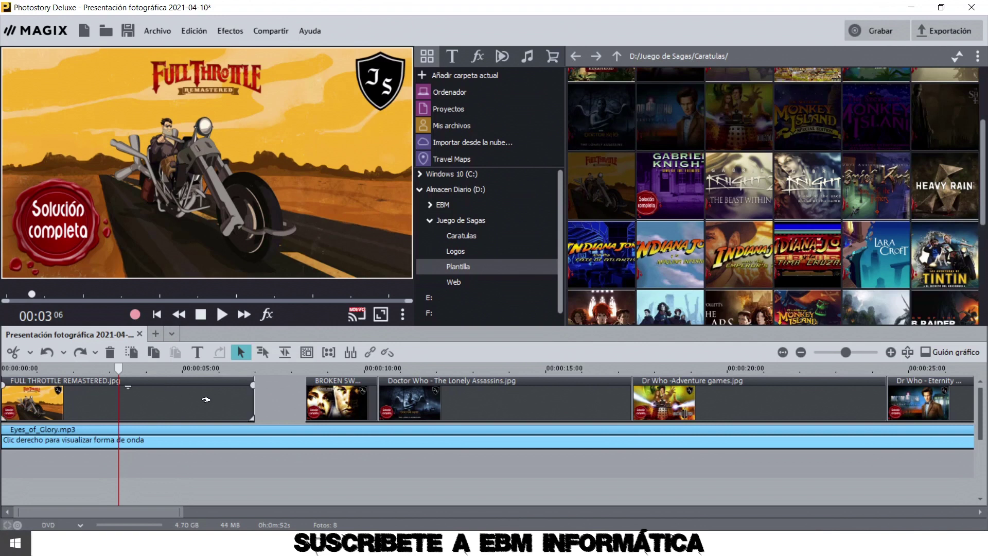
key("Delete")
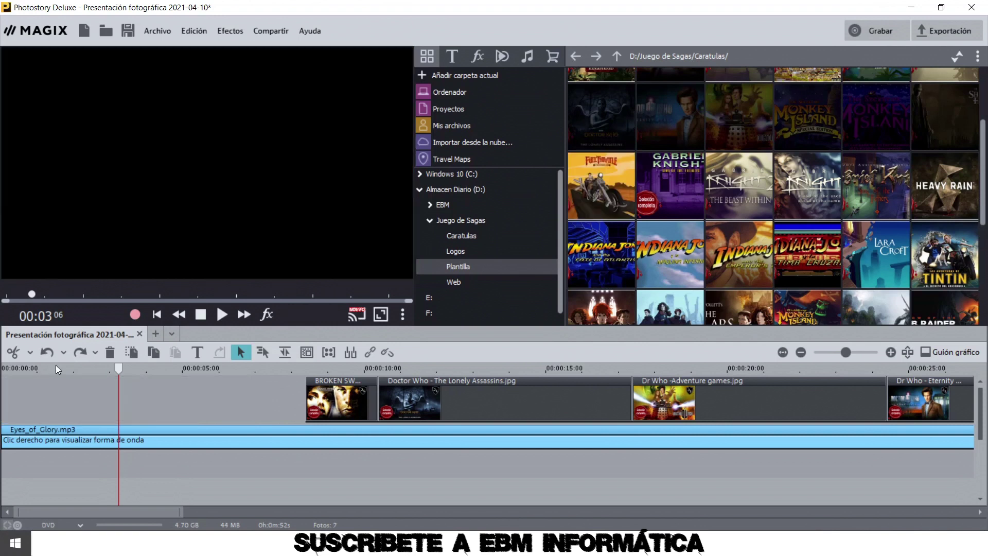
Step: Redo the edits up to the deletion of Full Throttle's second part and stretch the remaining part to meet the Broken Sword image
left_click(79, 352)
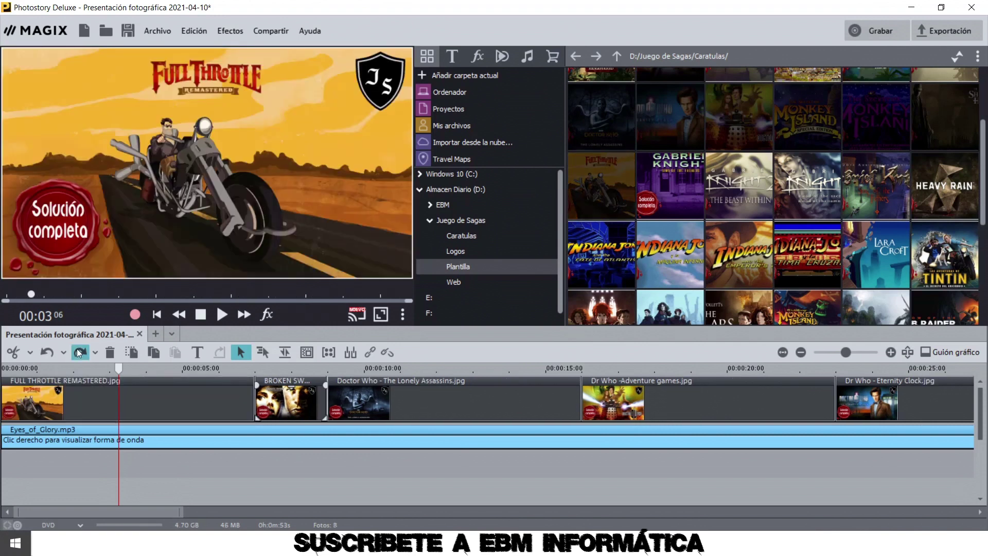
left_click(78, 351)
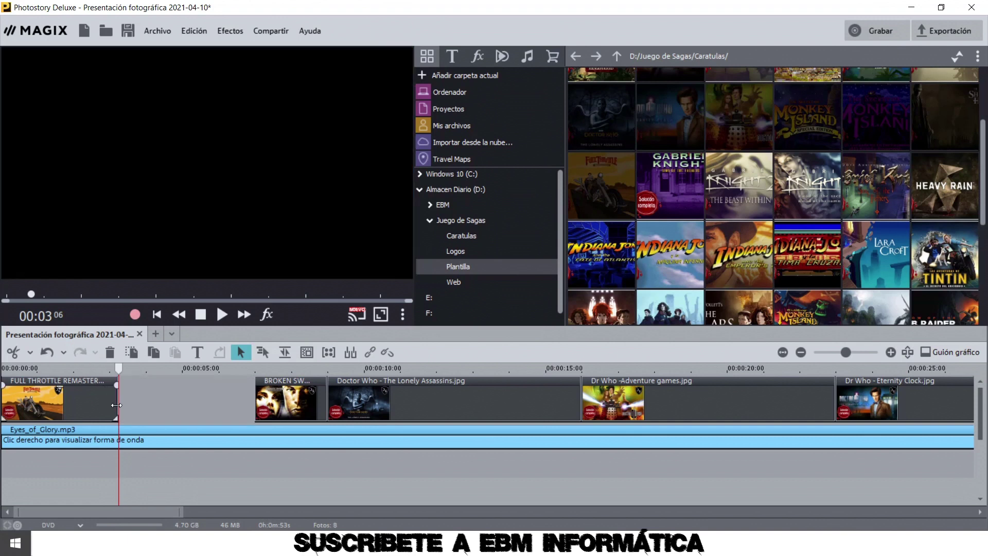
left_click_drag(116, 403, 254, 399)
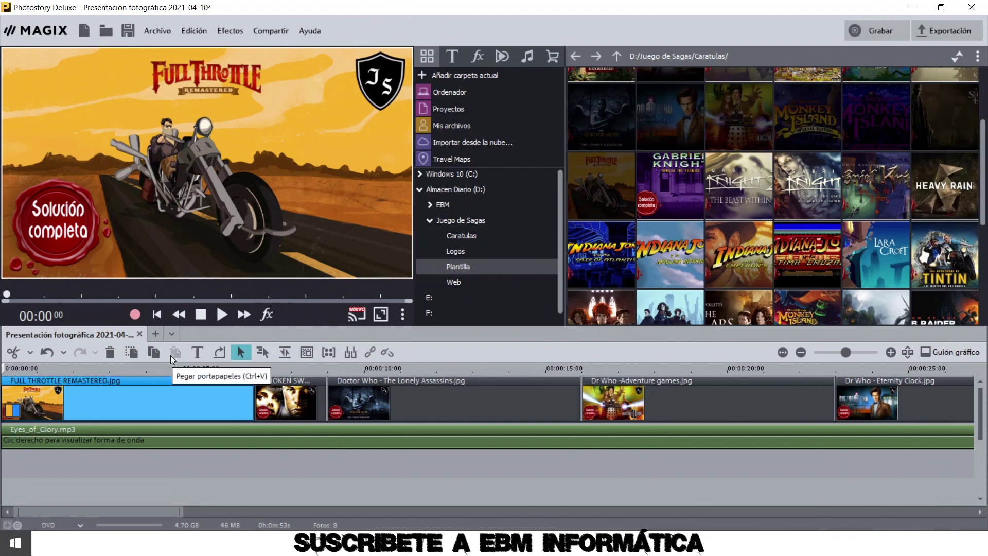
Step: Copy the Broken Sword image to the clipboard and remove it from its place on the timeline
left_click(299, 383)
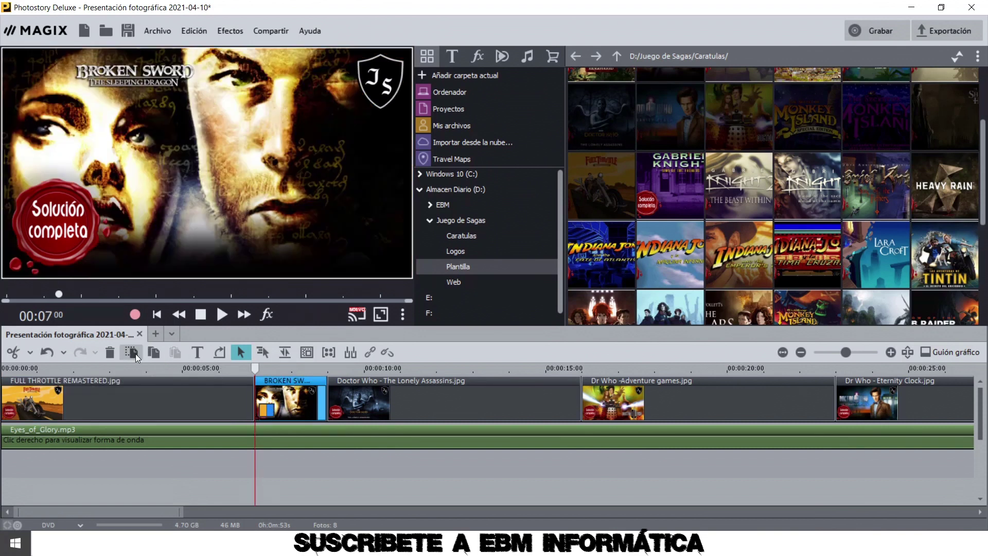
key("ctrl+c")
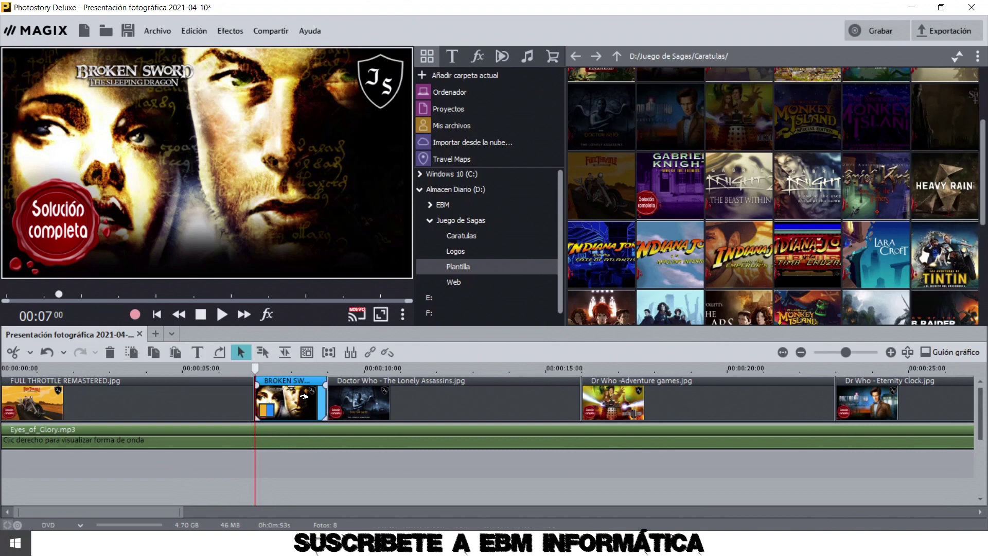
key("Delete")
Step: Paste the Broken Sword image at the end of the slideshow, at 00:53:15 after El testamento de Sherlock Holmes
left_click_drag(184, 518, 406, 487)
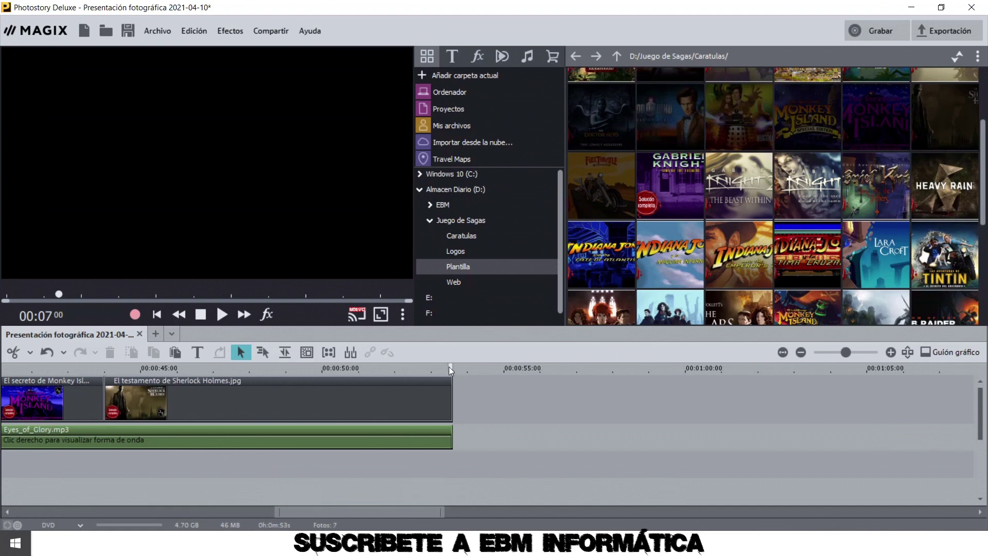
left_click(458, 368)
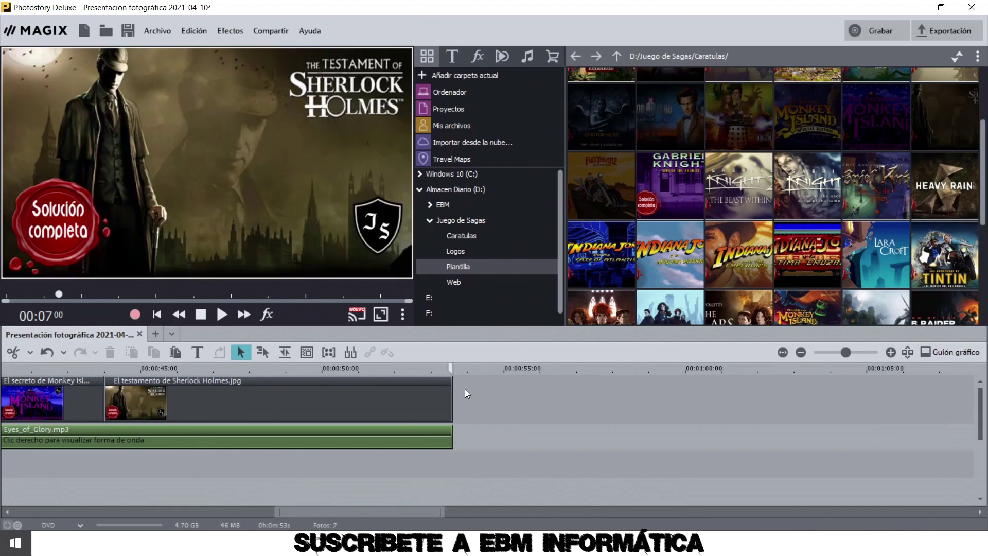
left_click(425, 368)
left_click(459, 369)
left_click(453, 369)
key("ctrl+v")
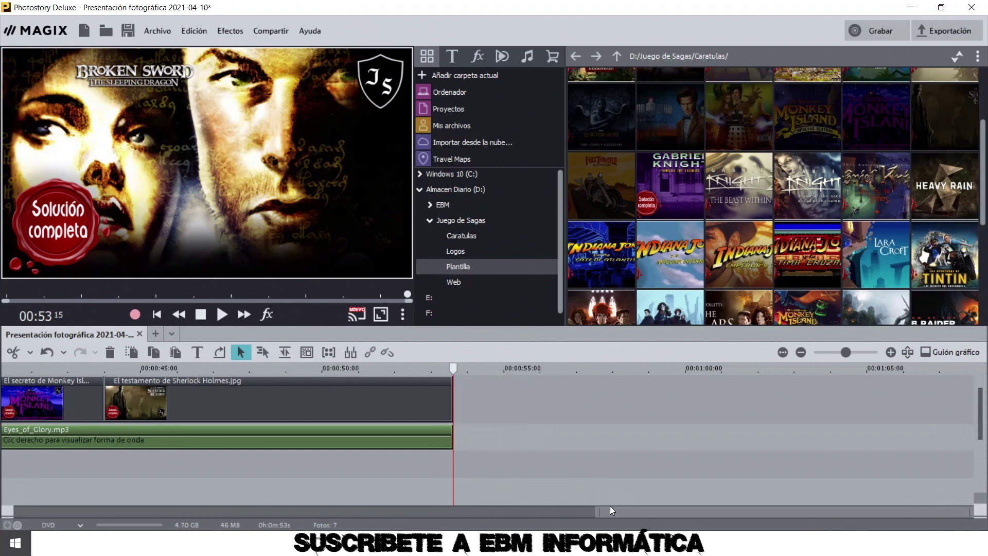
Step: Undo the relocation of the Broken Sword image and select the Full Throttle image at the start of the timeline
key("ctrl+z")
left_click_drag(438, 511, 175, 512)
left_click(187, 380)
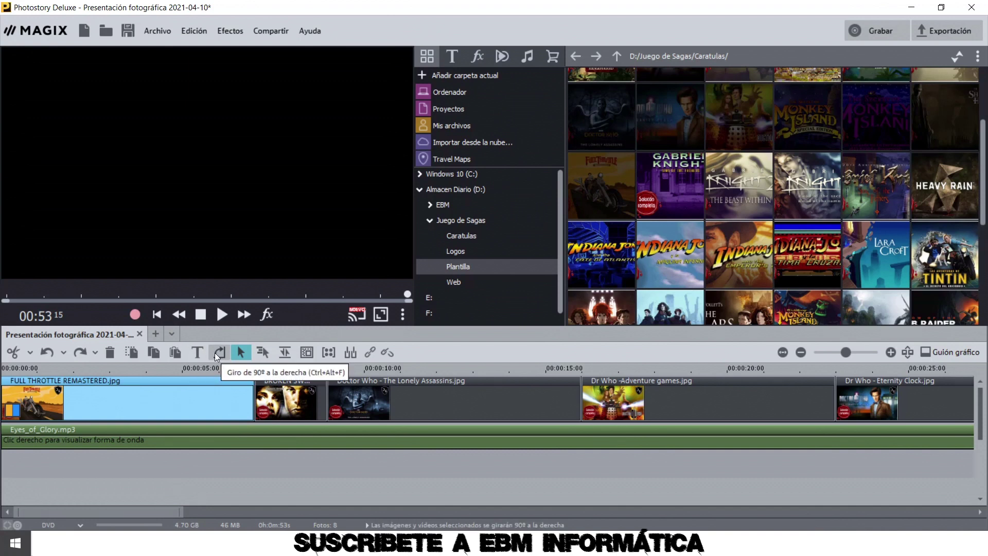
Step: Return to the slideshow's start and rotate the Full Throttle image 90° to the right four times, through a full turn
key("Home")
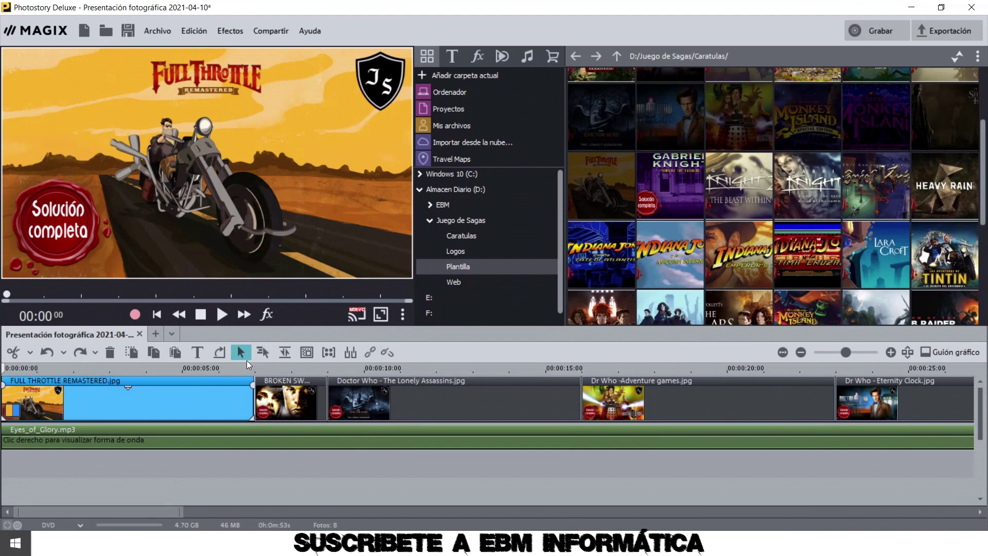
left_click(218, 355)
left_click(219, 355)
left_click(219, 355)
left_click(218, 355)
Step: Select the music track and individual images one at a time in single-object mode, finishing with the Full Throttle image
left_click(234, 437)
left_click(221, 388)
key("Right")
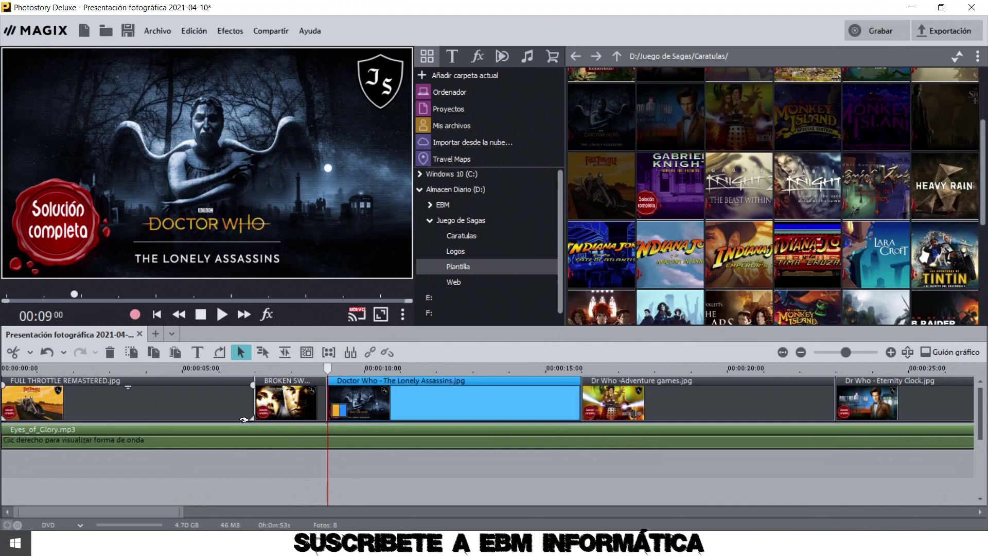
key("Down")
left_click(191, 389)
Step: Try the mouse mode that selects all following objects on the Full Throttle image, the Broken Sword image and the Eyes_of_Glory.mp3 music
left_click(263, 352)
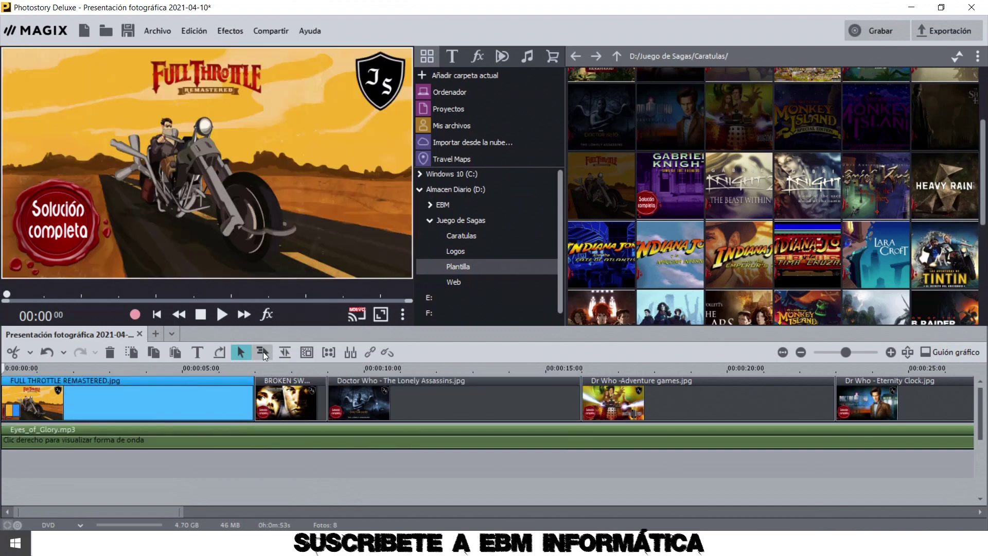
left_click(285, 391)
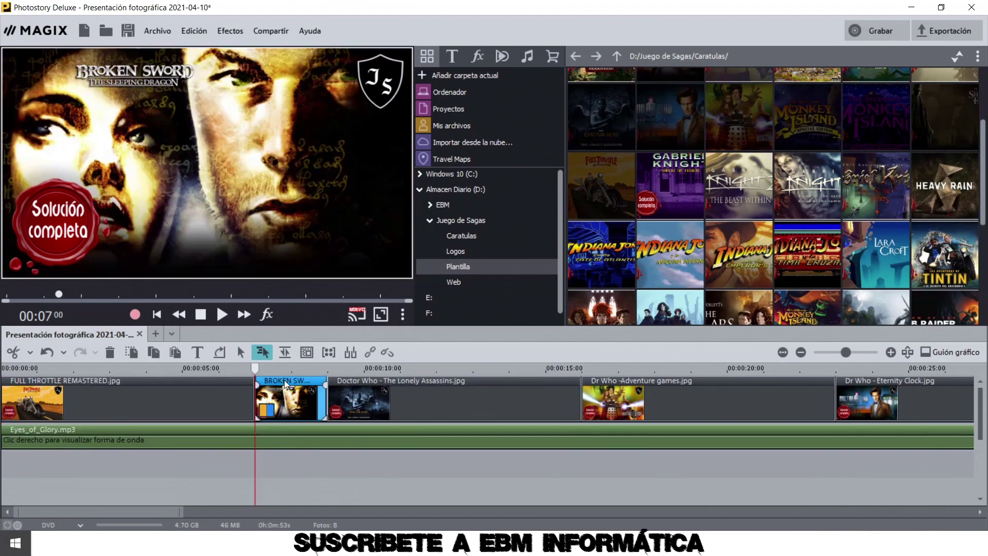
left_click(201, 386)
left_click(201, 386)
left_click(206, 383)
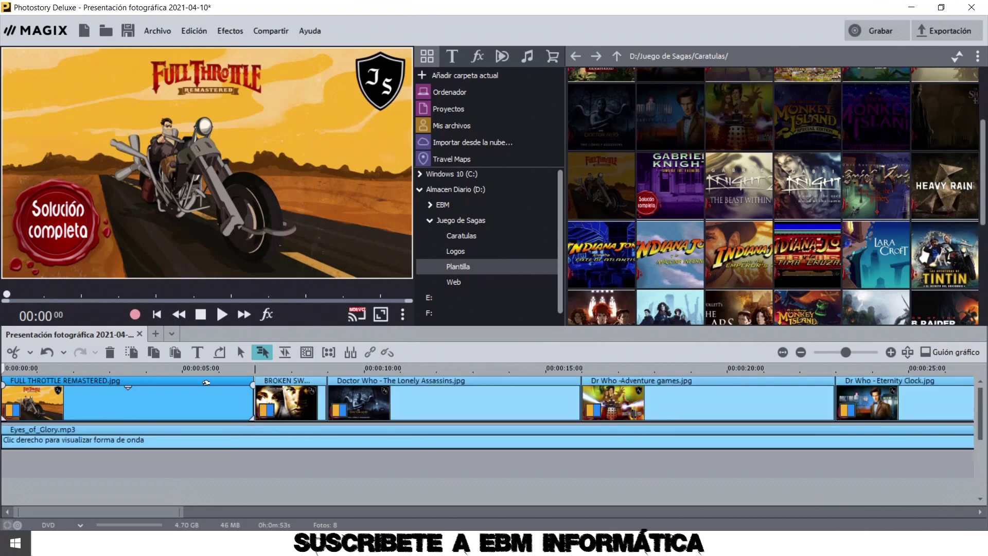
left_click(206, 383)
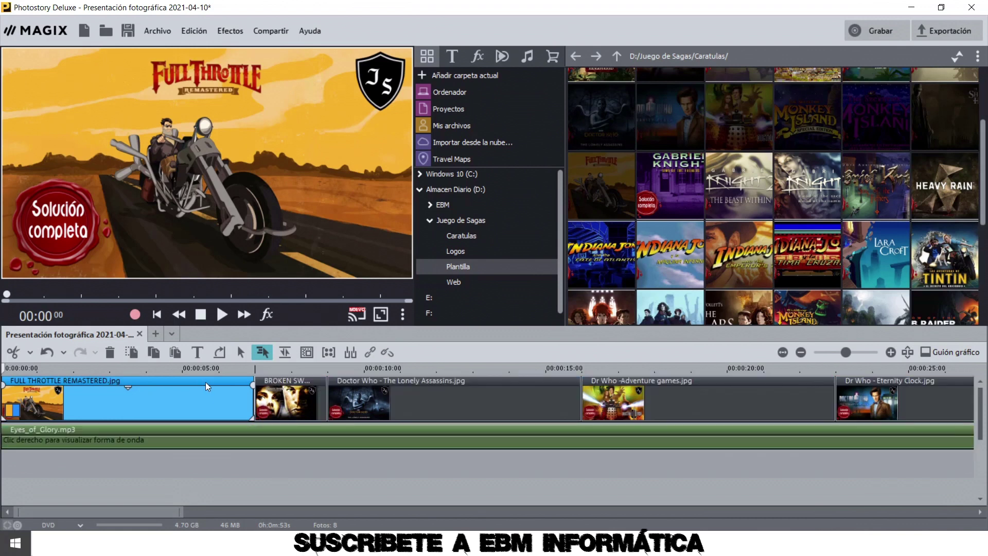
left_click(292, 386)
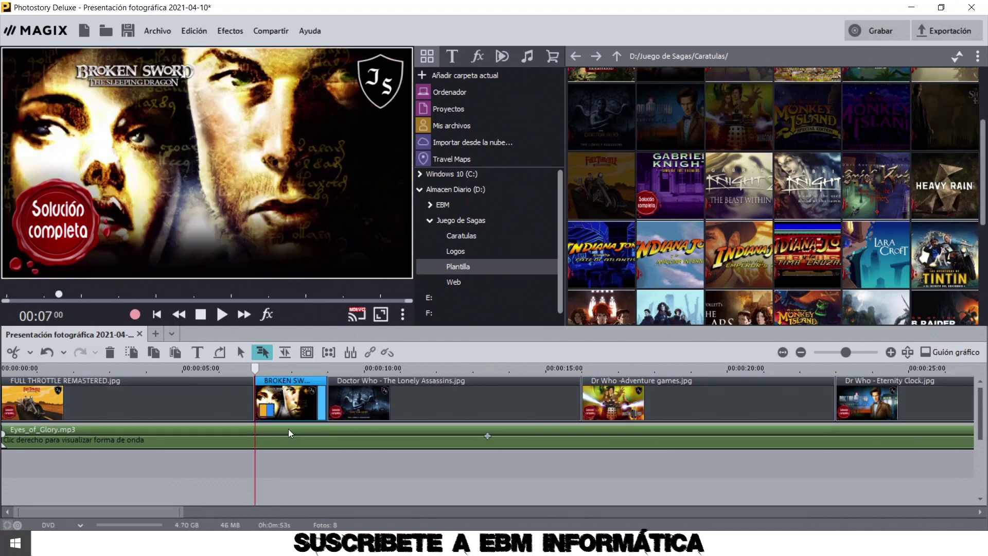
left_click(270, 432)
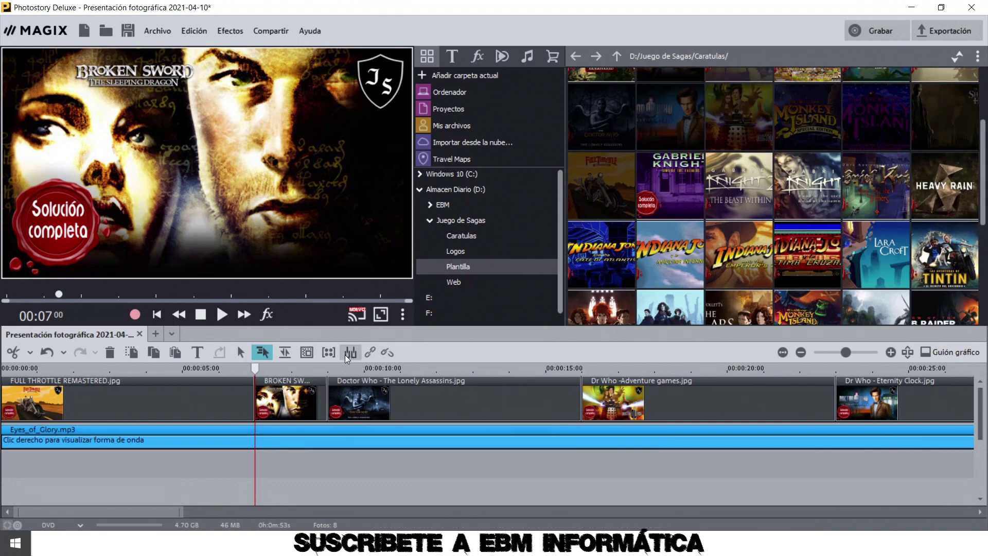
Step: Try to replace the selected object with a file, and view the ColorFields decorations before returning to the Caratulas folder
left_click(284, 353)
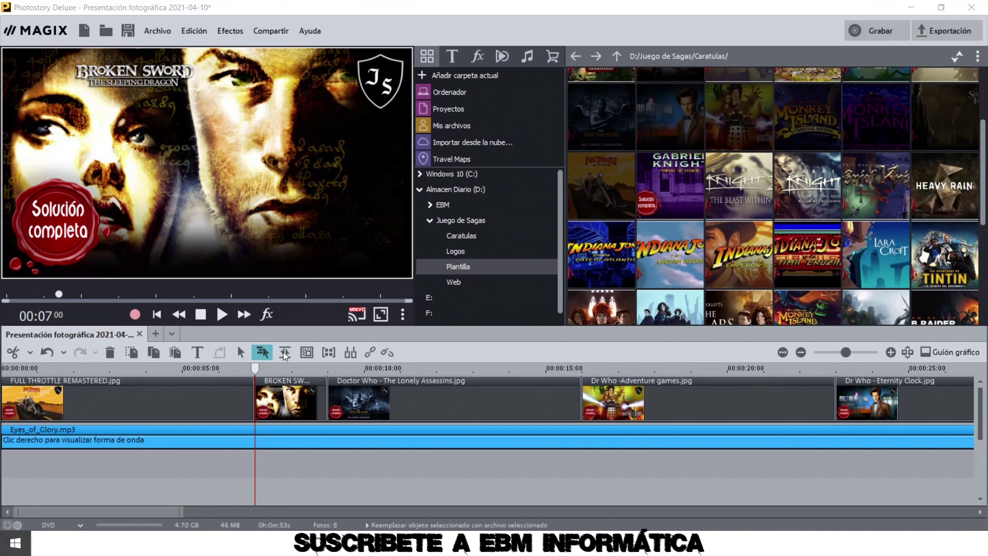
left_click(622, 291)
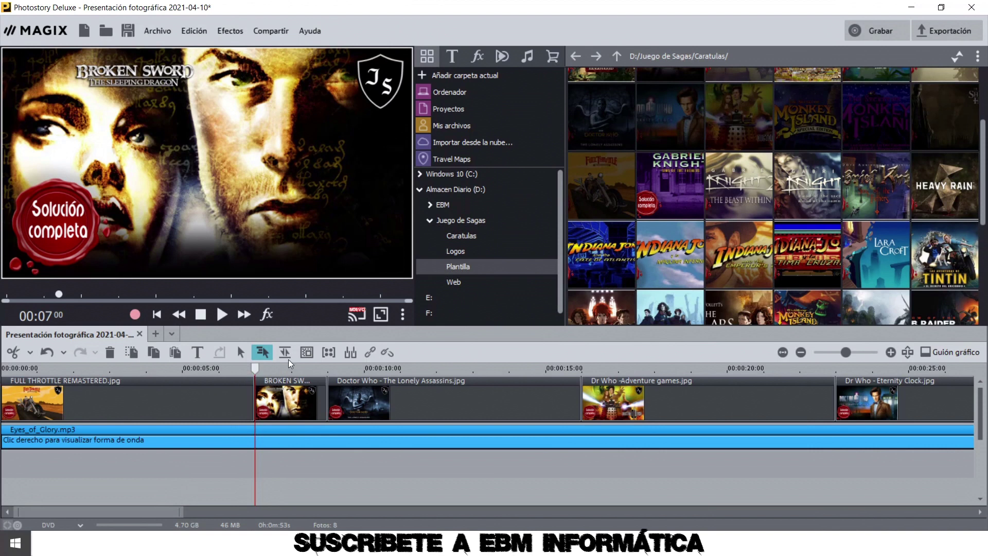
left_click(306, 353)
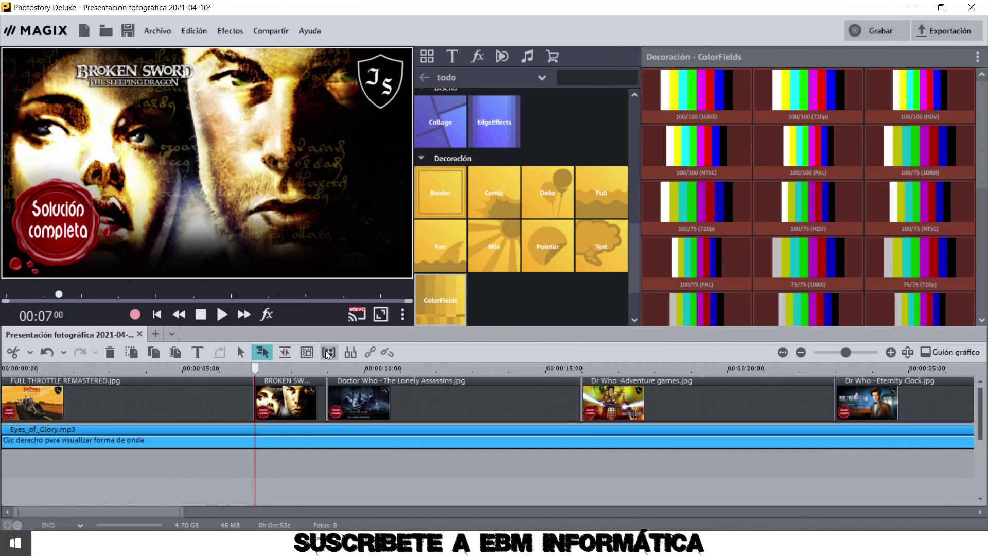
left_click(423, 57)
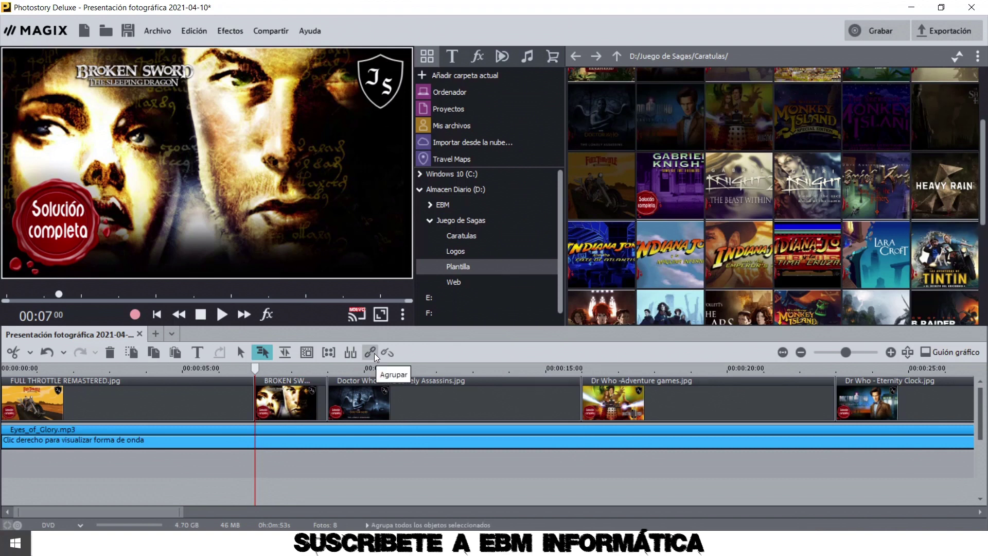
left_click(329, 466)
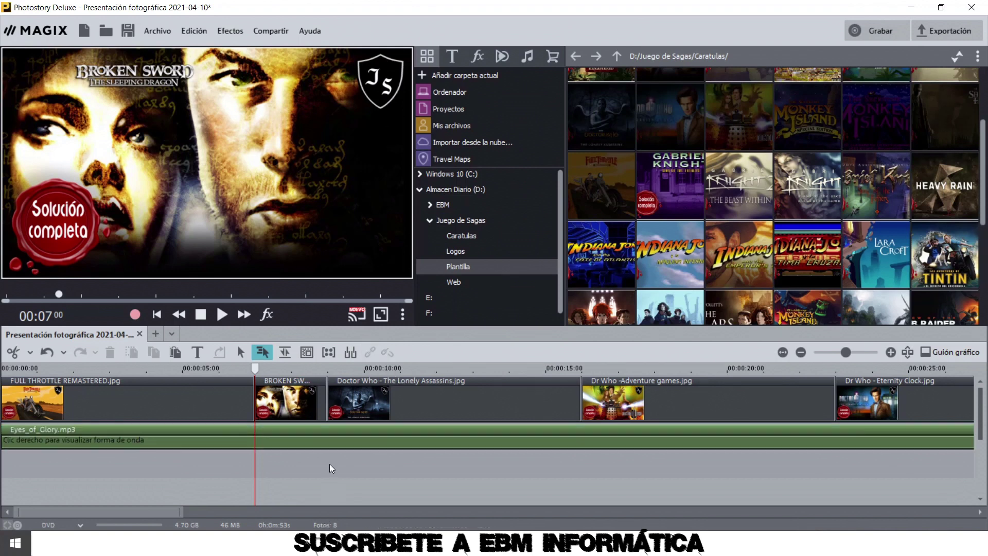
Step: Select everything from the Full Throttle image onward, reduce the selection to that image, and return to single-object mouse mode
left_click_drag(162, 382, 161, 406)
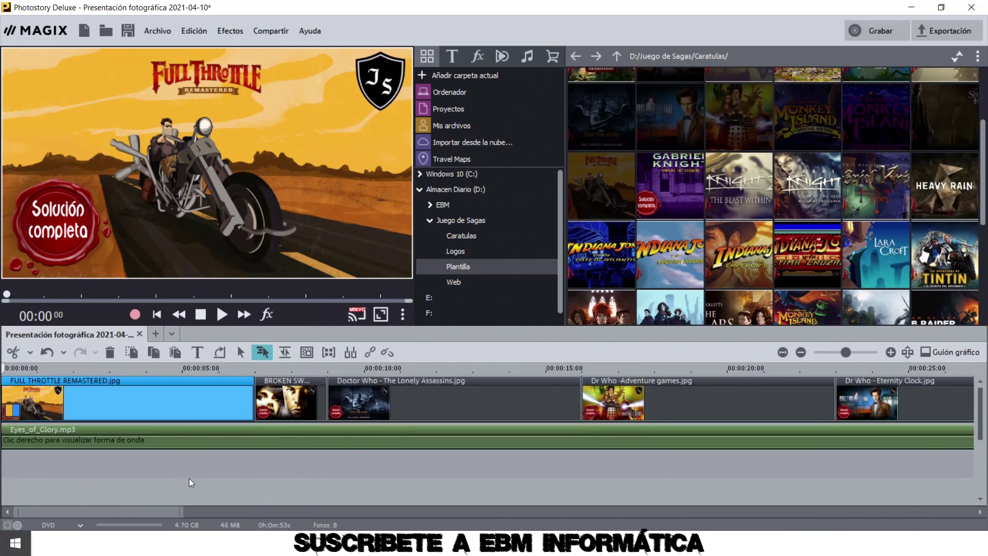
left_click(171, 382)
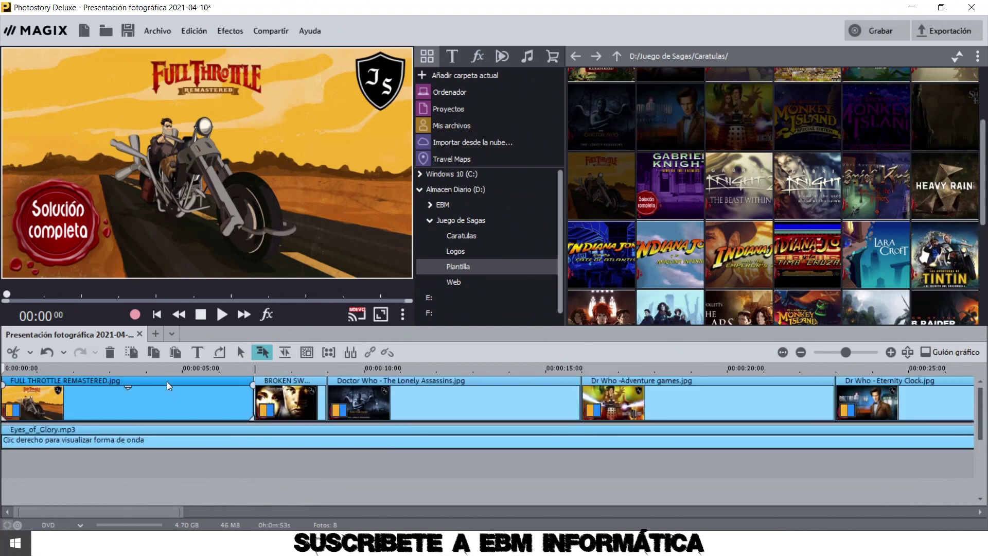
mouse_move(167, 382)
left_mouse_down()
mouse_move(463, 381)
mouse_move(153, 376)
left_mouse_up()
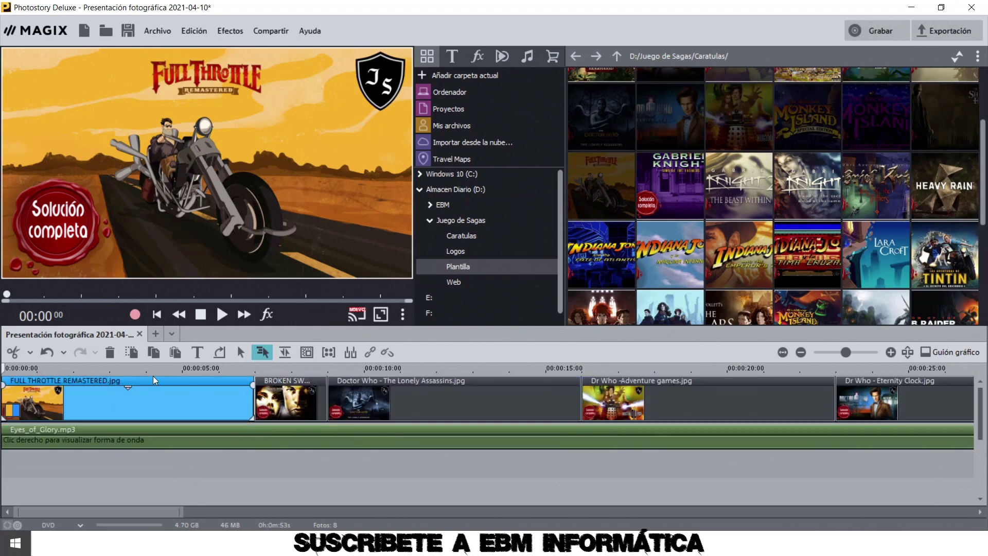
left_click(240, 352)
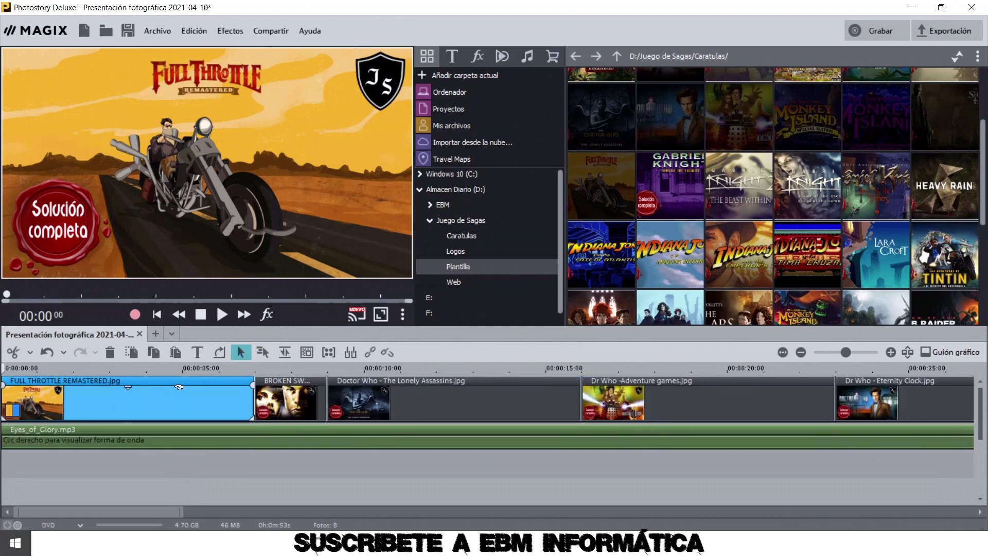
Step: Group the Full Throttle and Broken Sword images, check the group by selecting Broken Sword, and clear the selection
left_click(263, 473)
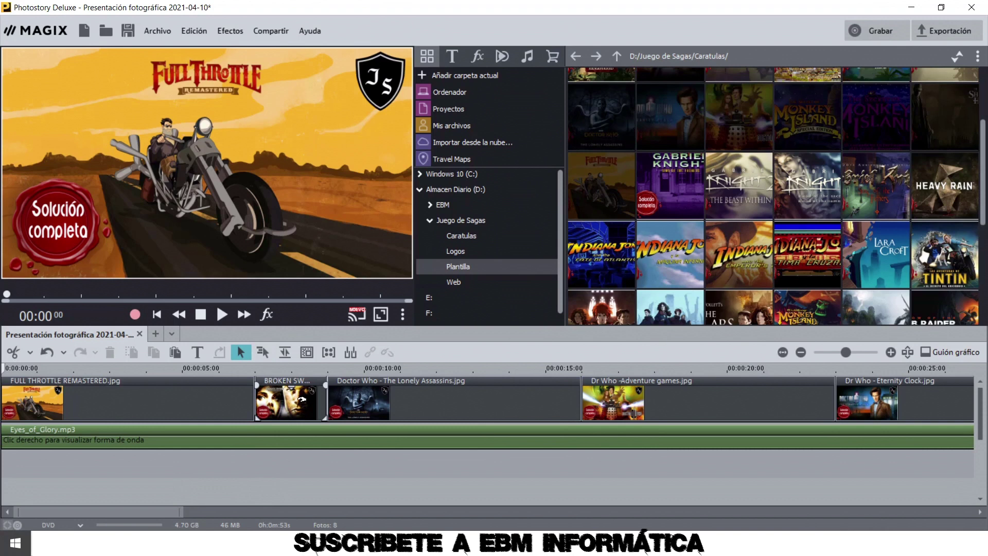
left_click(302, 398)
left_click(218, 394, "ctrl")
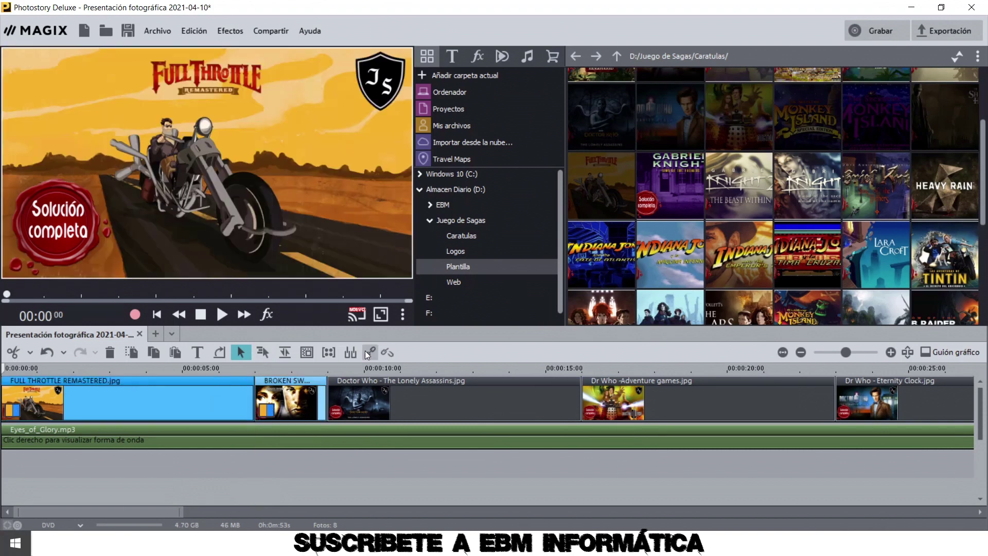
left_click(344, 486)
left_click(319, 415)
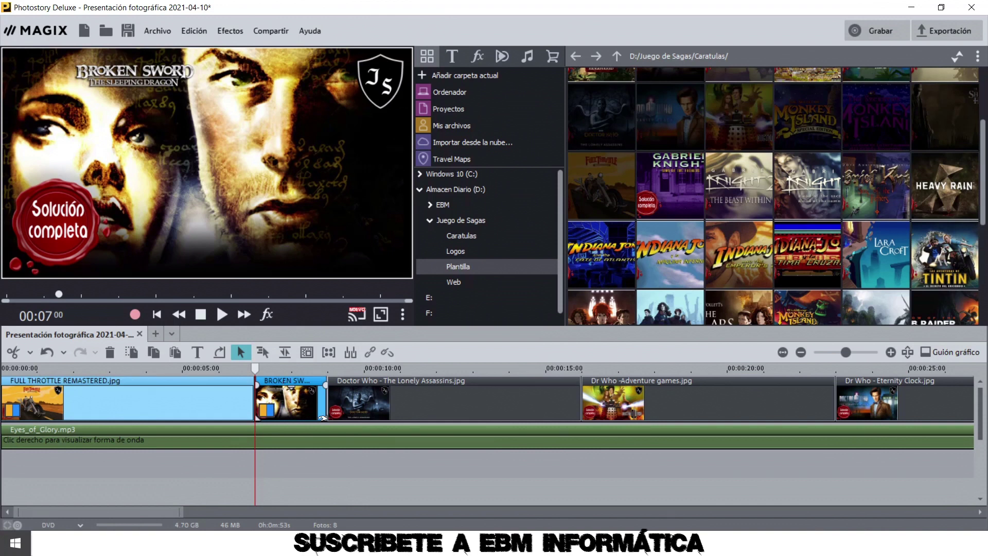
left_click(360, 458)
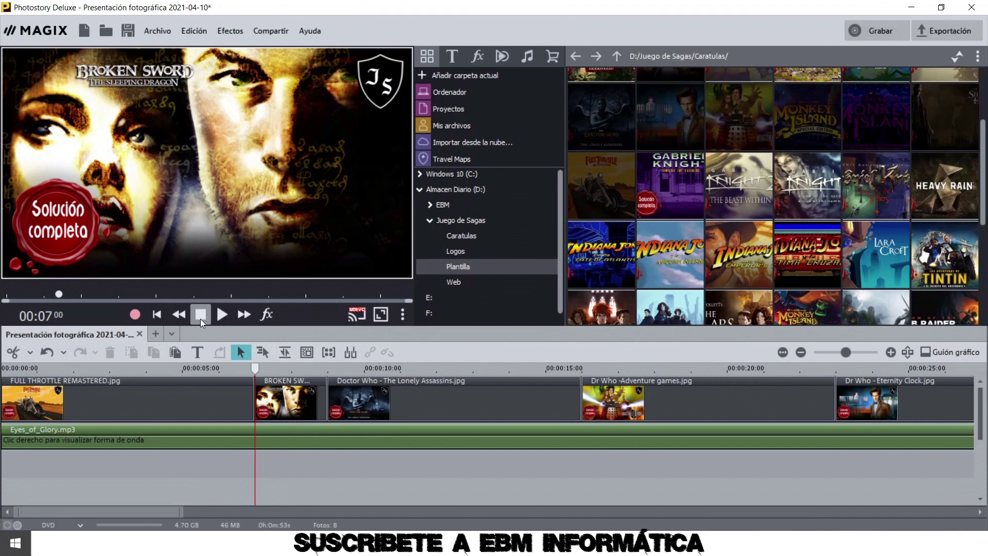
Step: Play briefly from 00:02:12 in the Full Throttle image, and view its full-screen effects editor before closing it
left_click(91, 369)
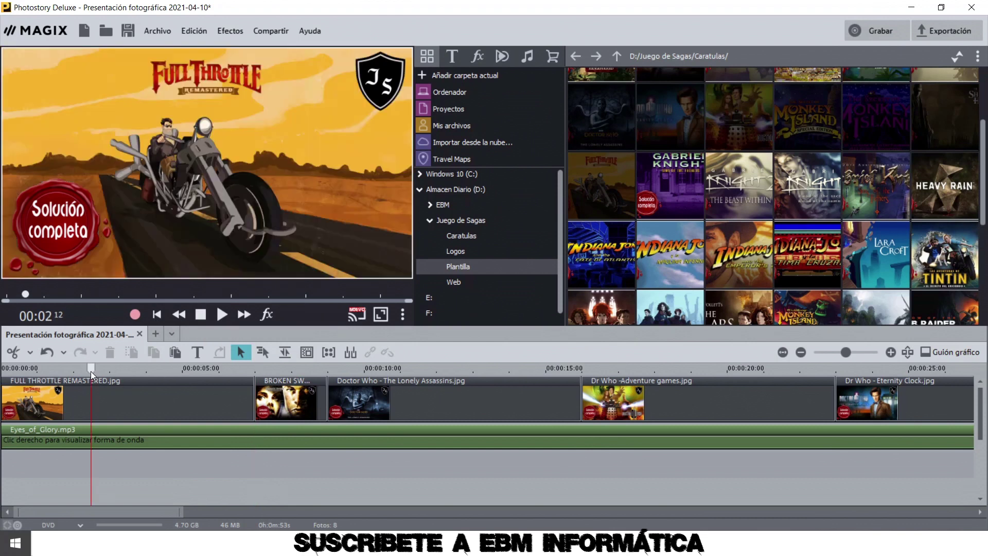
left_click(220, 319)
left_click(199, 315)
left_click(267, 315)
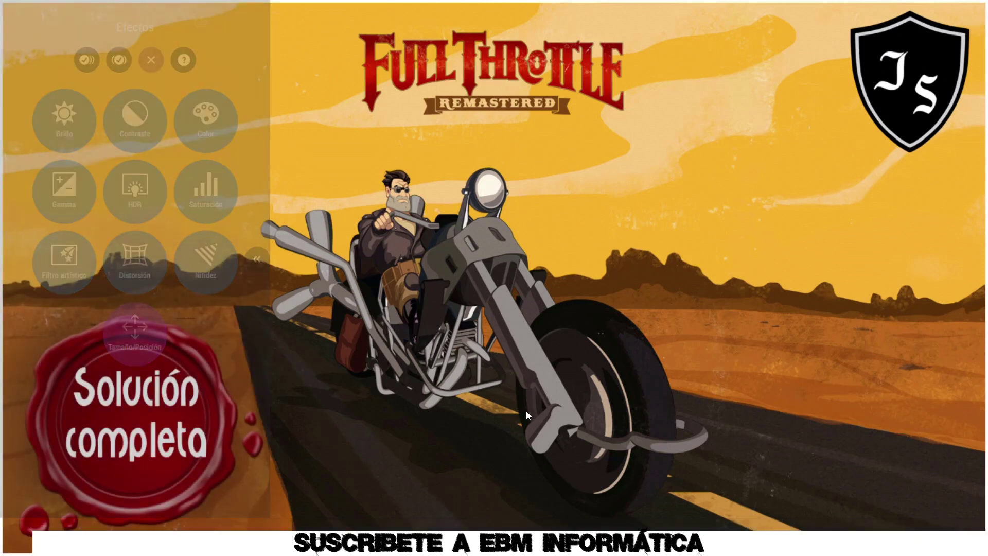
key("Escape")
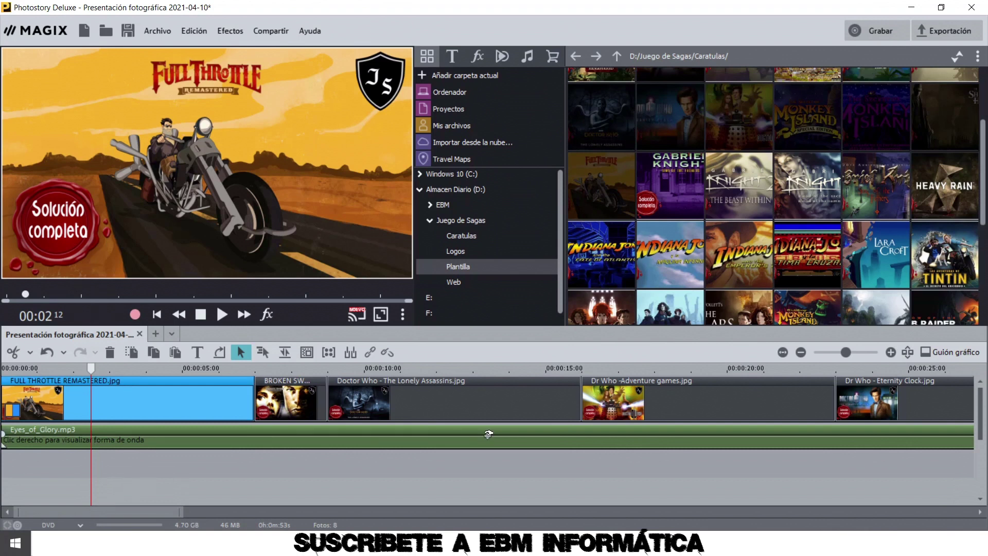
Step: Review the external-device presentation options and the preview monitor's zoom, stereo and resolution options without changing them
left_click(356, 319)
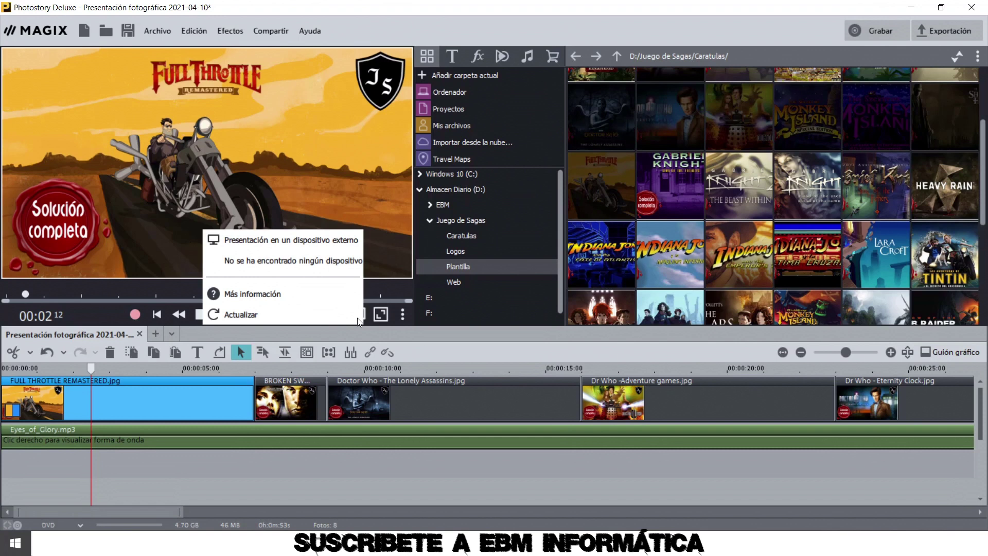
left_click(431, 332)
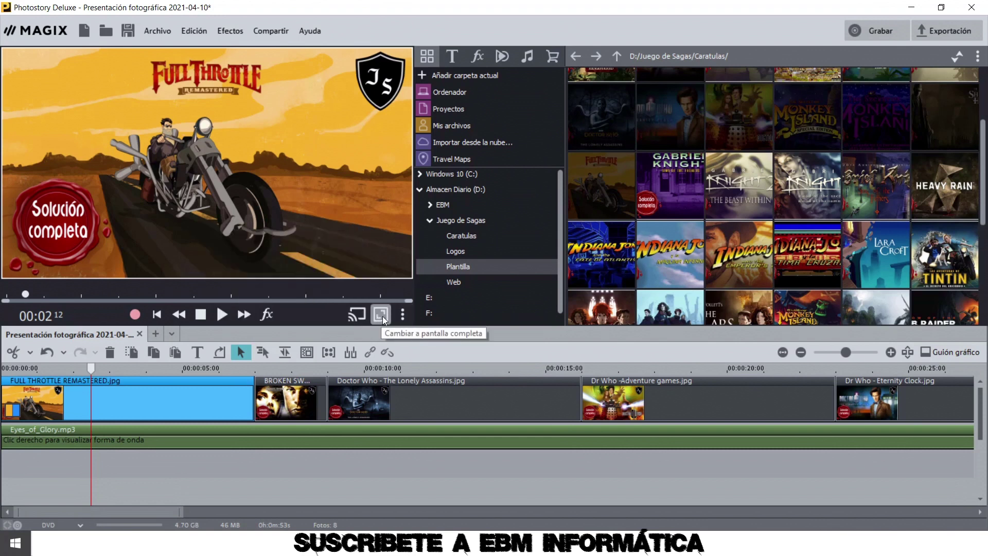
left_click(404, 315)
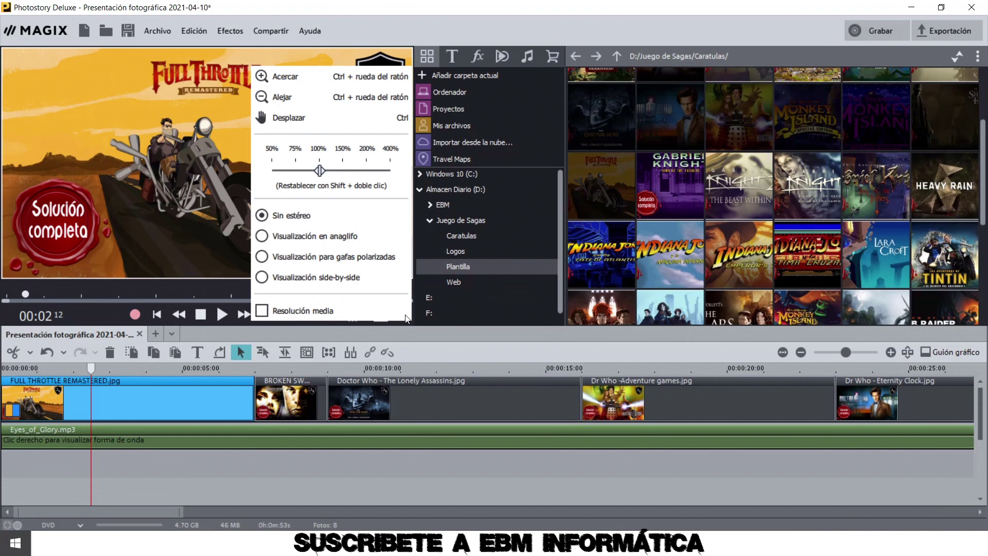
left_click(432, 327)
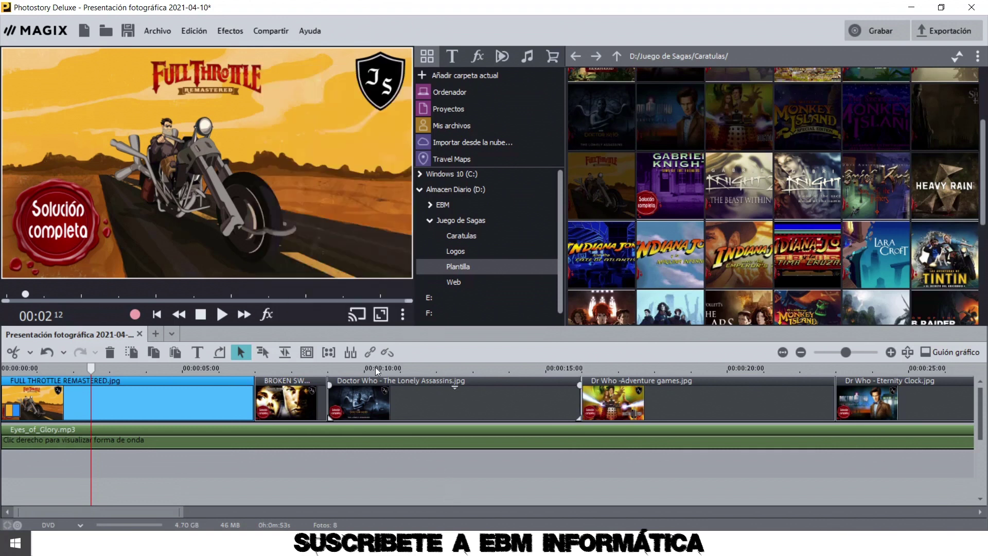
left_click(403, 315)
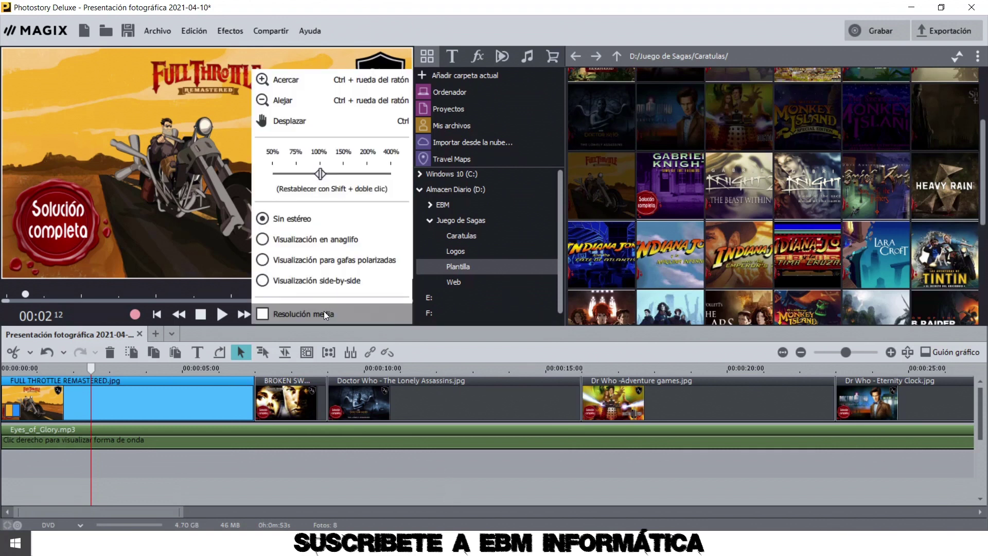
left_click(420, 484)
left_click(421, 478)
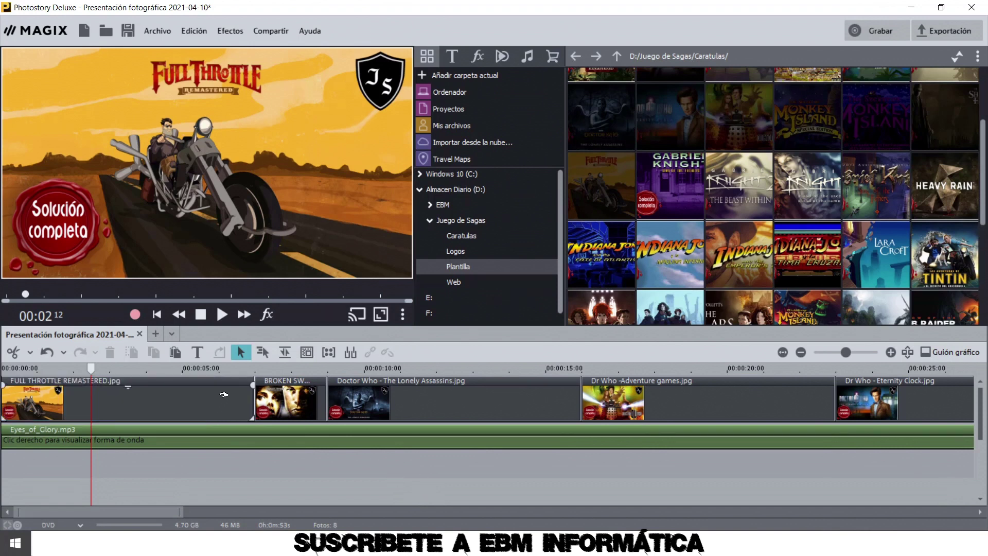
Step: Add a new title to the Full Throttle image with the text "EBM INFORMATICA"
mouse_move(165, 512)
left_mouse_down()
mouse_move(679, 515)
mouse_move(149, 507)
left_mouse_up()
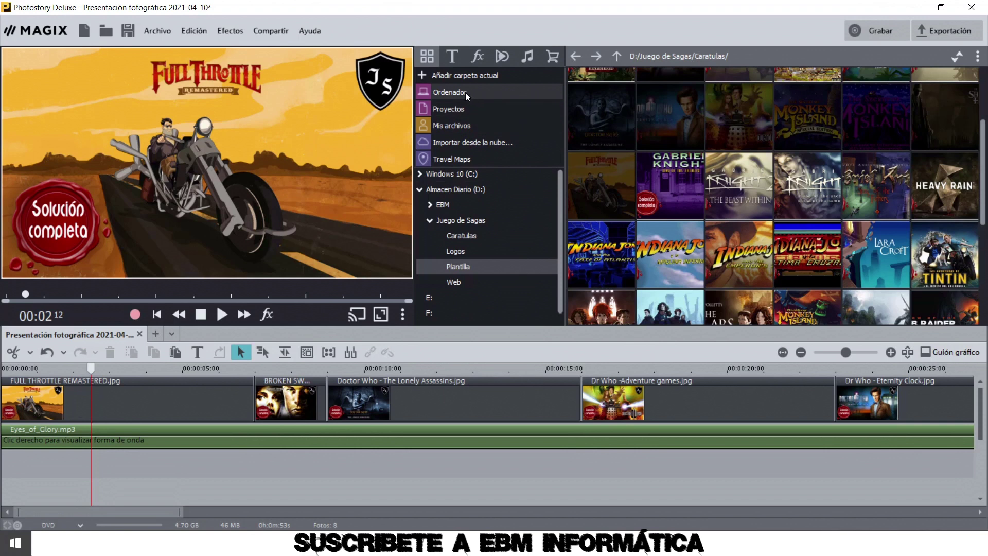
left_click(452, 58)
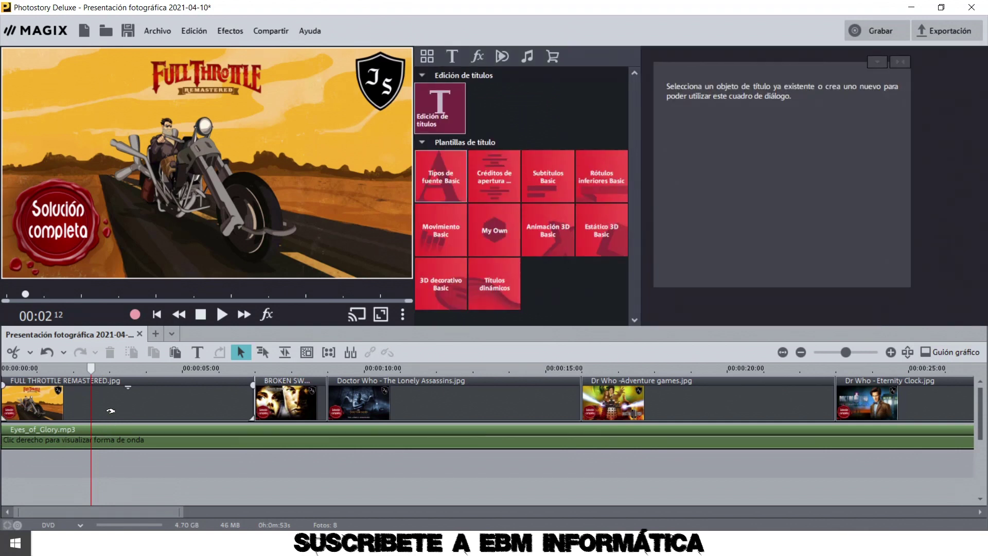
left_click(151, 366)
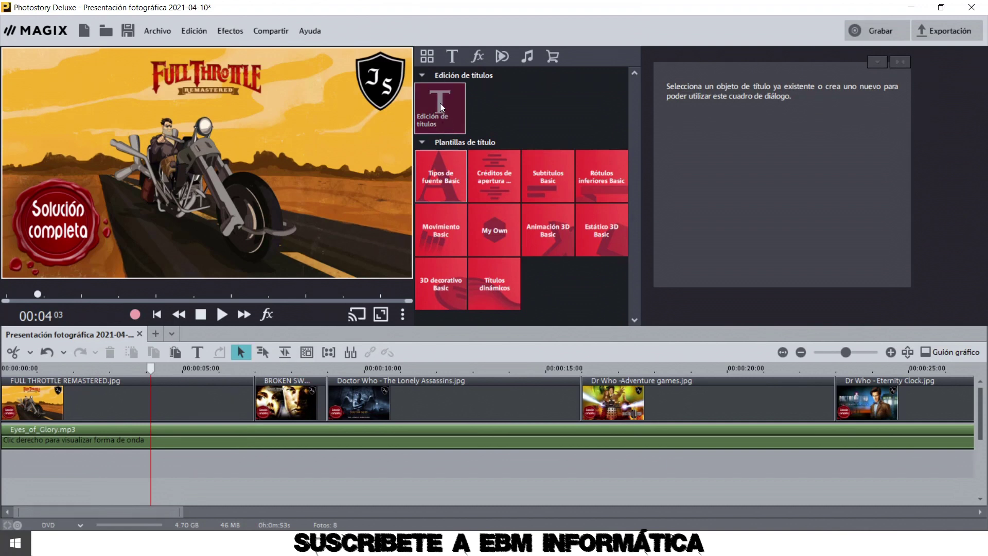
left_click_drag(440, 107, 169, 386)
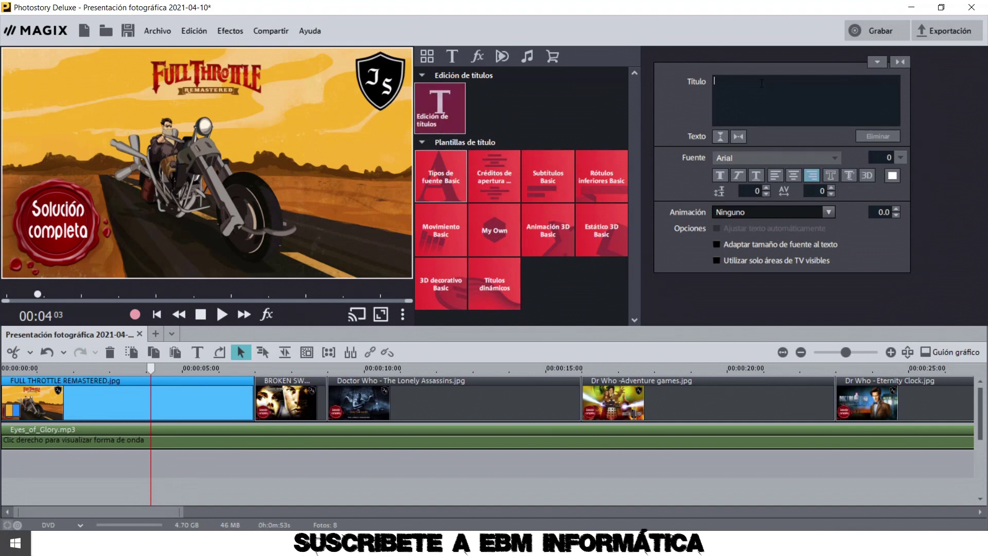
type("E")
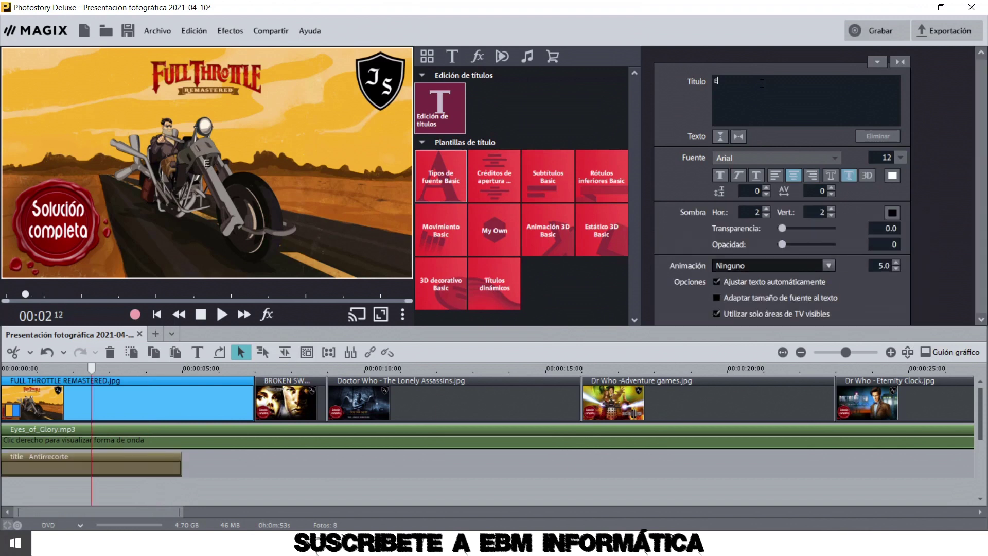
type("BM INFORMATICA")
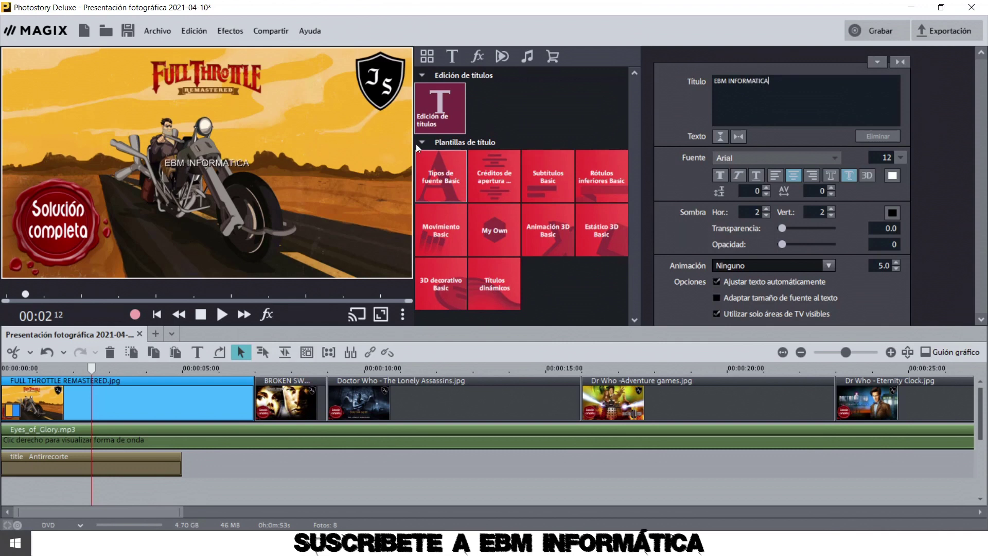
Step: Set the Full Throttle title's font size to 59 and its font to AcmeFont
mouse_move(112, 459)
left_click(900, 158)
left_click_drag(900, 223, 897, 196)
left_click(834, 159)
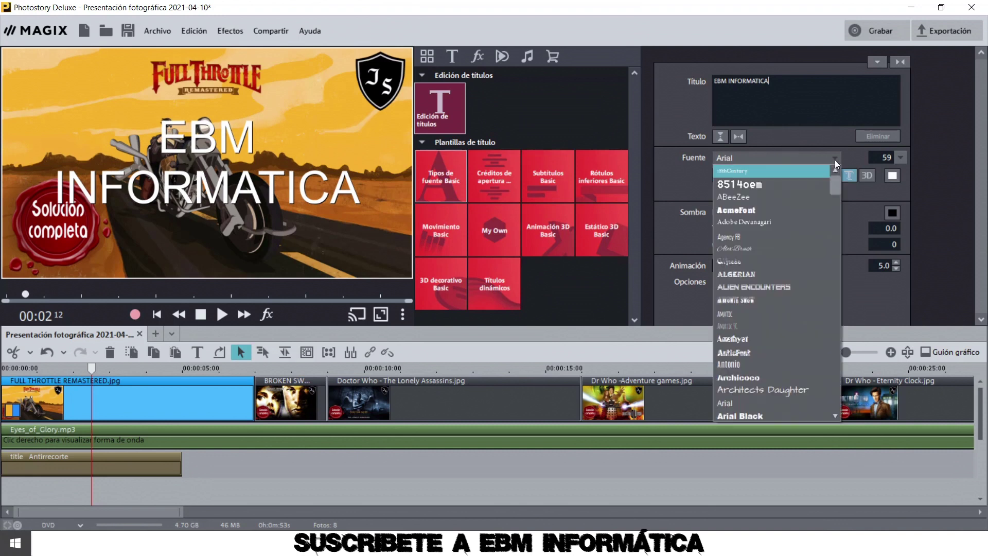
left_click(770, 210)
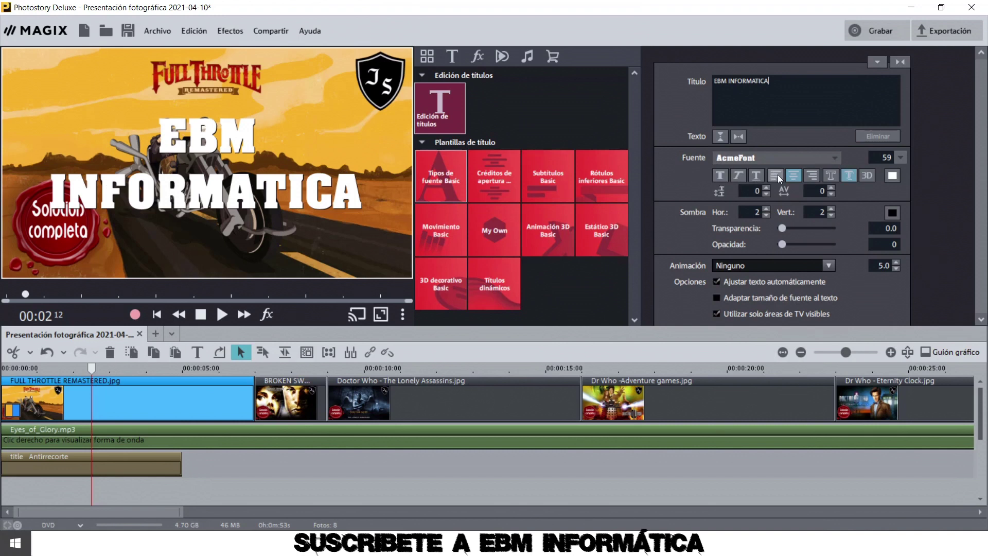
Step: Try the title shadow's transparency at 41 and opacity at 61, reset both to 0, and set the horizontal offset to 17
left_click(801, 228)
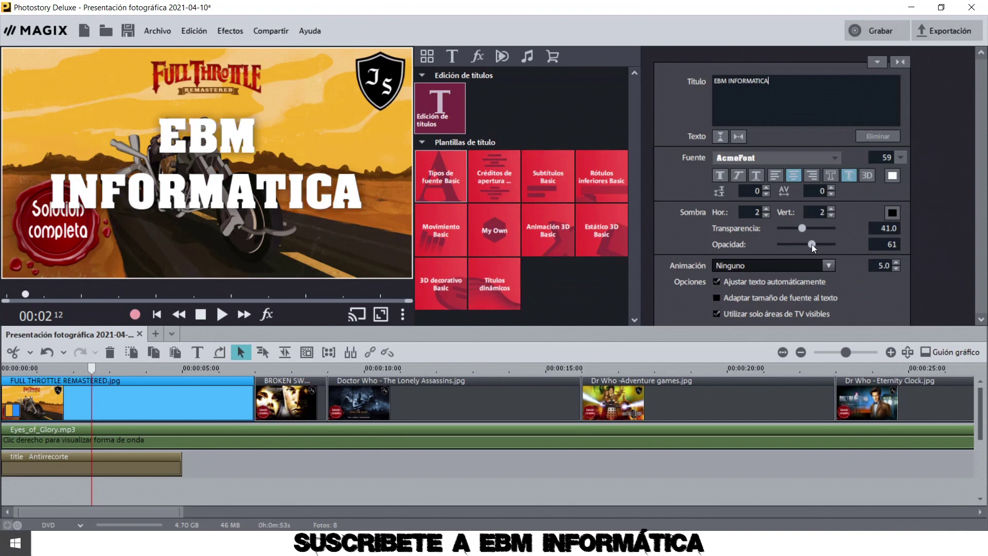
left_click_drag(797, 228, 761, 228)
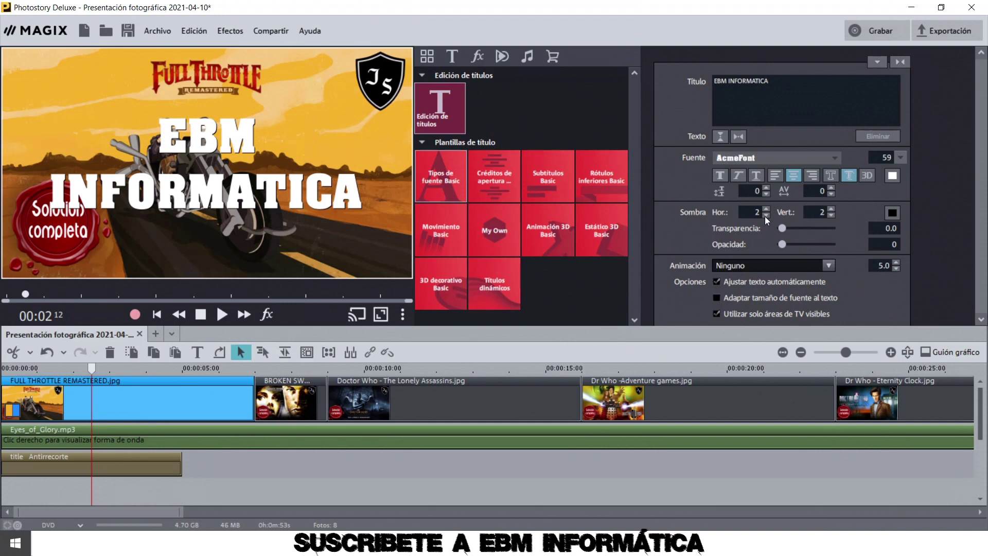
left_click(766, 208)
left_click(766, 209)
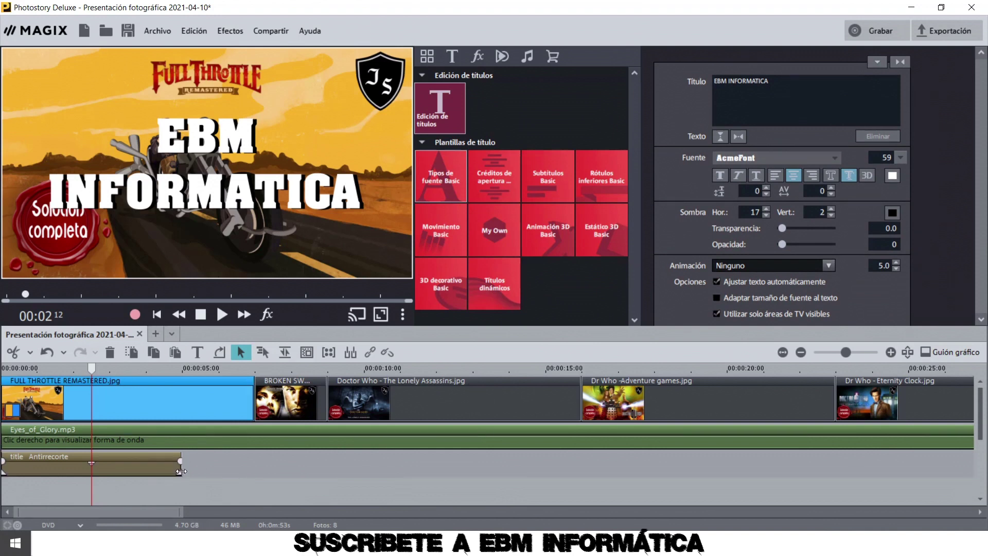
Step: Play the title from the start of the timeline until just past its end and pause
left_click_drag(89, 367, 6, 368)
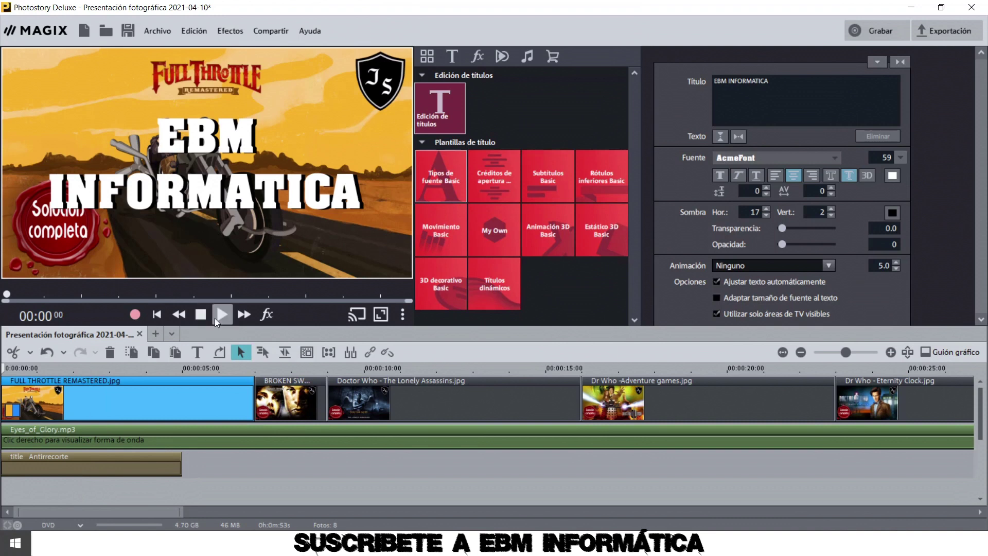
left_click(219, 317)
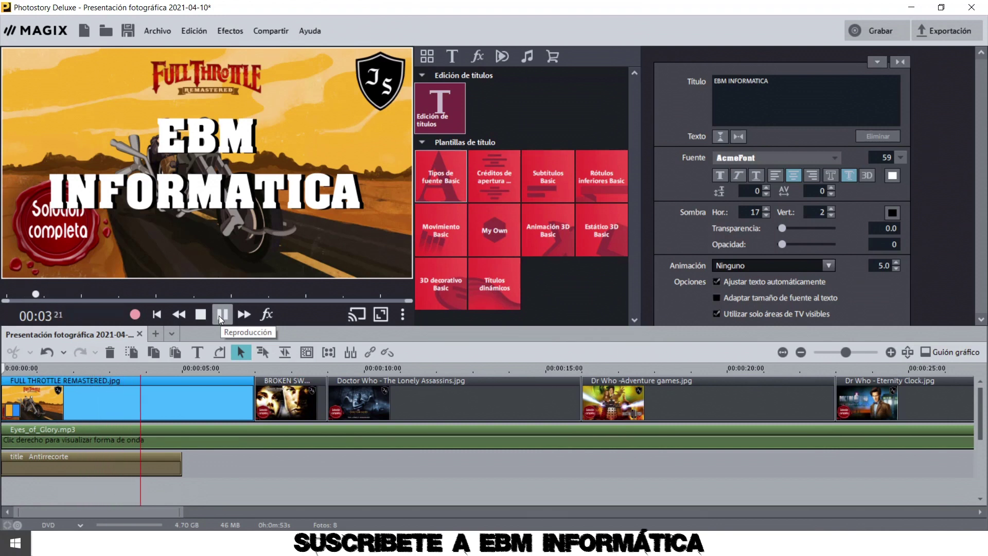
left_click(218, 316)
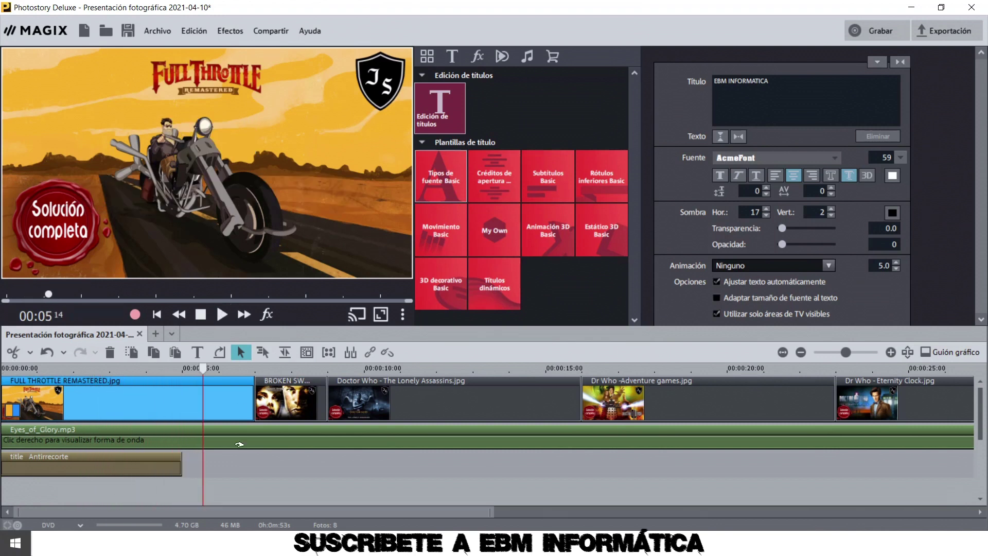
Step: Shorten the title clip to about 4 seconds and delete it from the timeline
left_click_drag(181, 463, 144, 459)
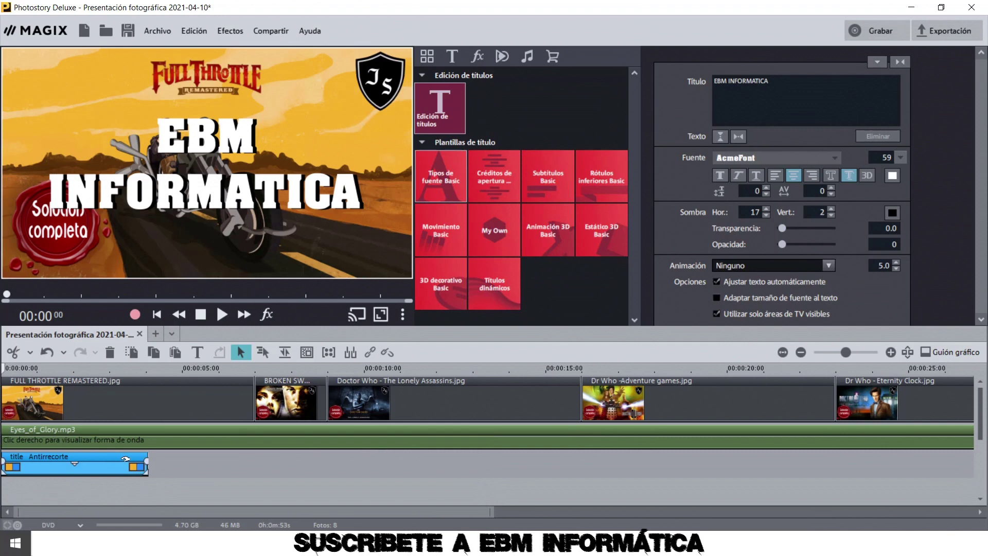
key("Delete")
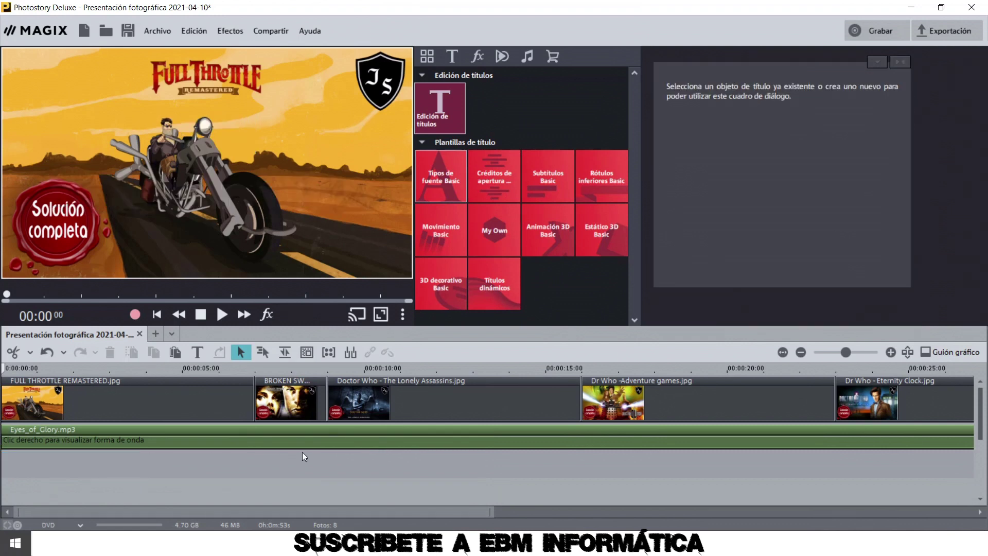
Step: Browse the basic font and lower-third title templates, and preview the Banderola naranja and Azul con diagramas lower thirds
left_click(451, 181)
mouse_move(982, 95)
left_mouse_down()
mouse_move(984, 309)
mouse_move(984, 64)
left_mouse_up()
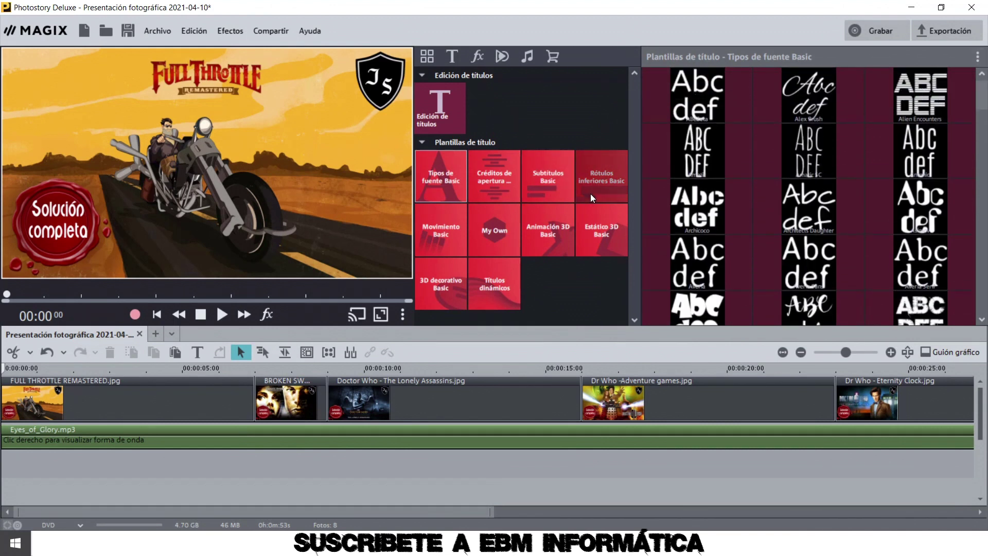
left_click(598, 178)
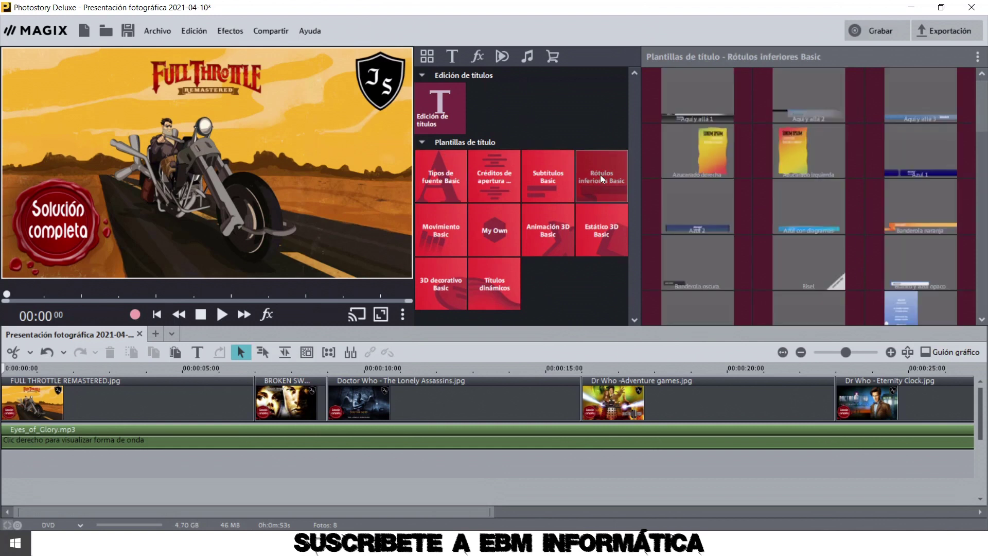
mouse_move(807, 224)
scroll(805, 220, "down", 3)
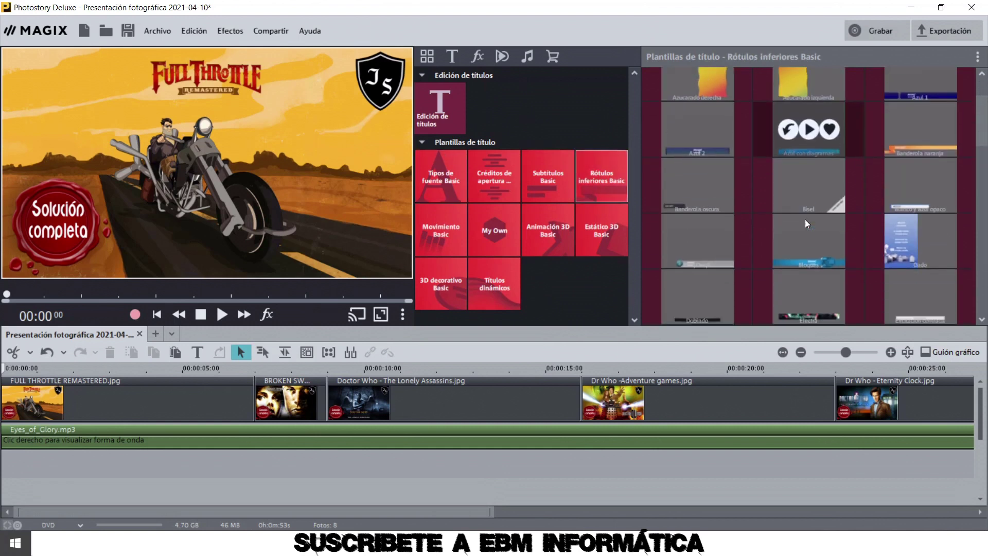
scroll(805, 219, "up", 3)
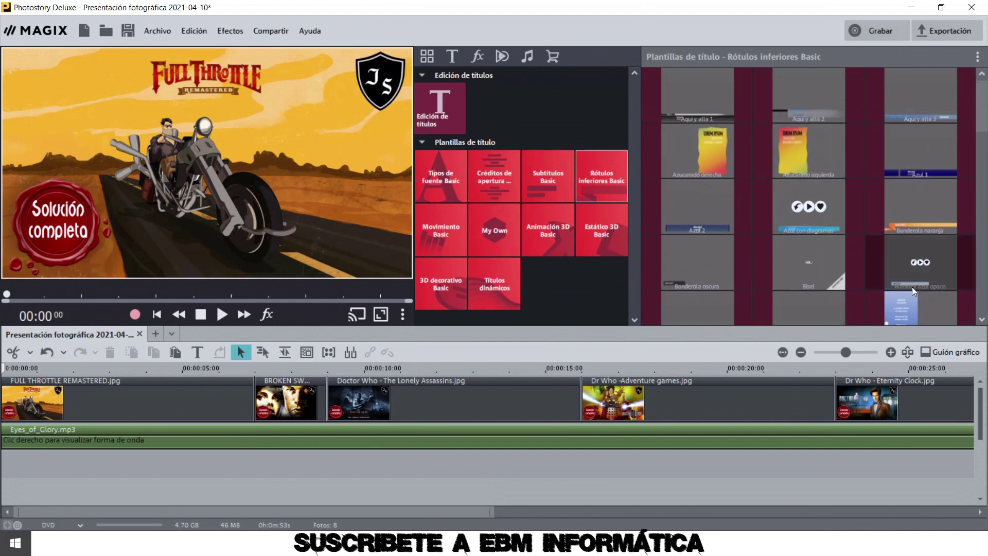
left_click(917, 209)
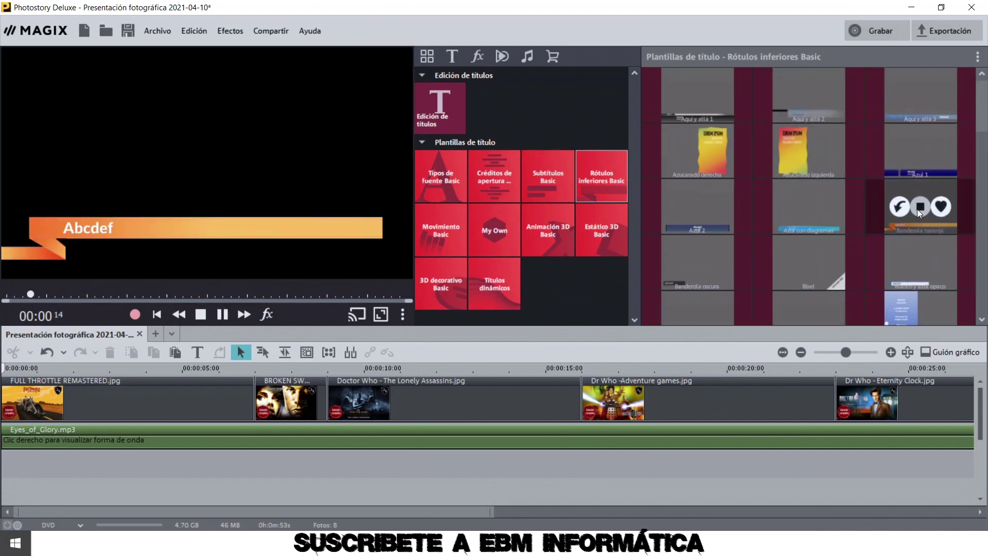
left_click(918, 211)
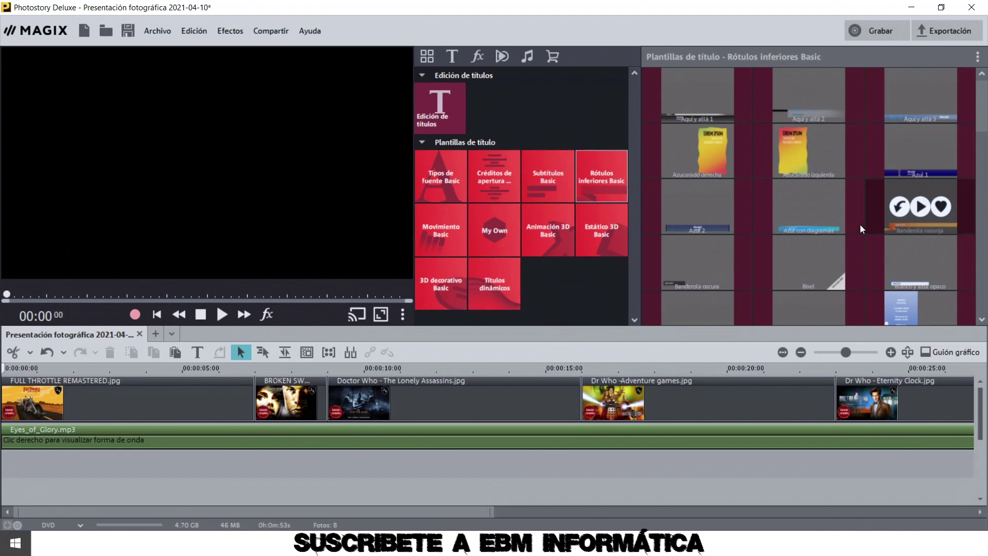
mouse_move(805, 206)
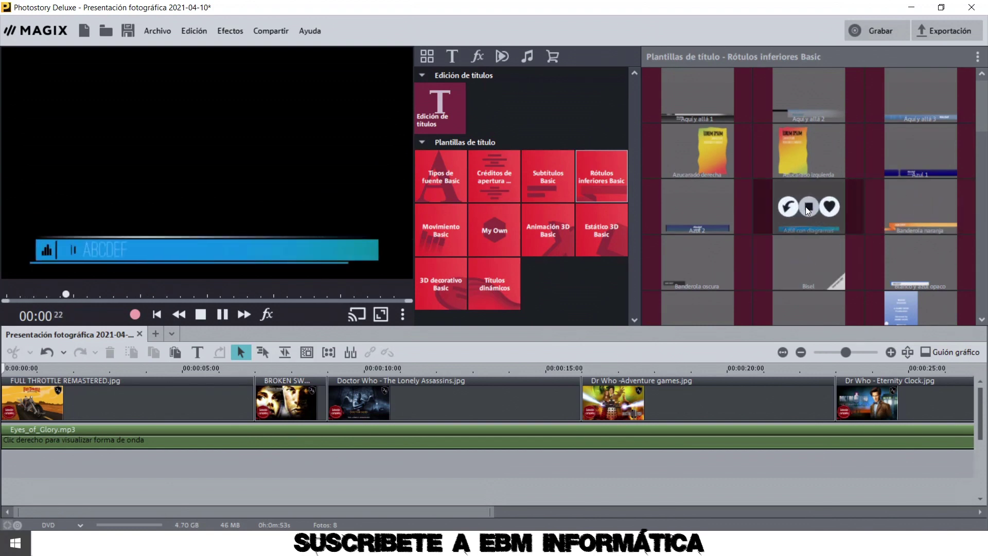
left_click(809, 209)
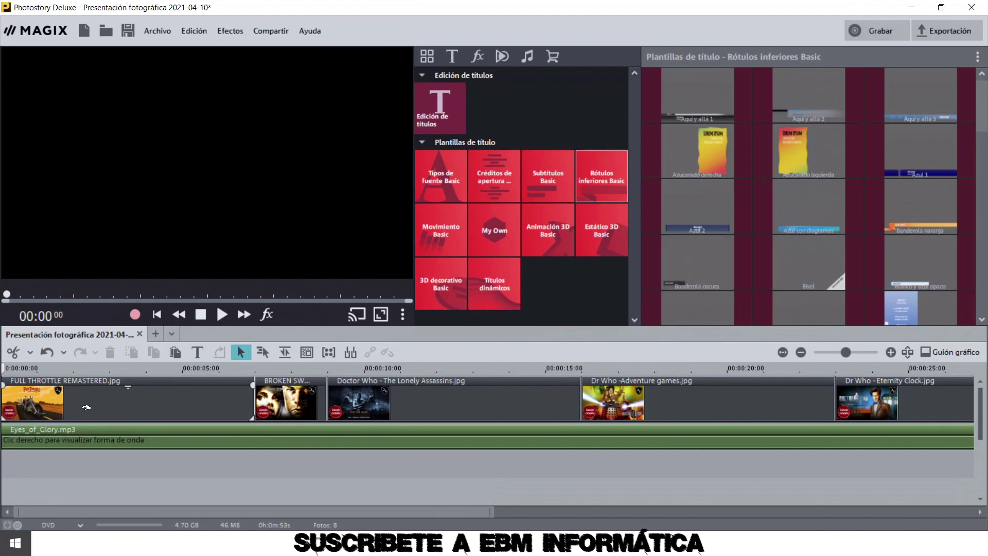
Step: Insert the Azul con diagramas lower third at 00:05:05 and replace its text with "EBM INFORMATICA"
left_click(189, 368)
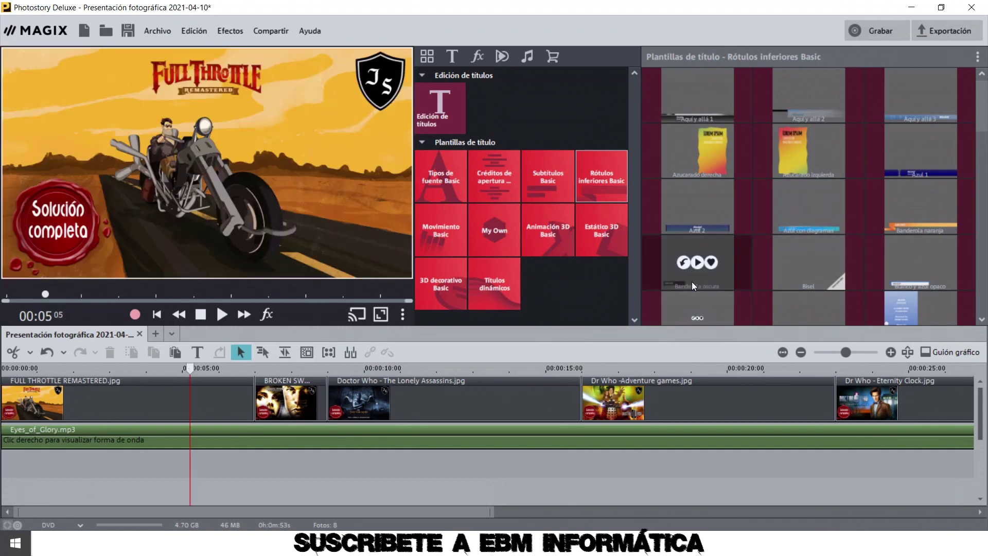
mouse_move(787, 221)
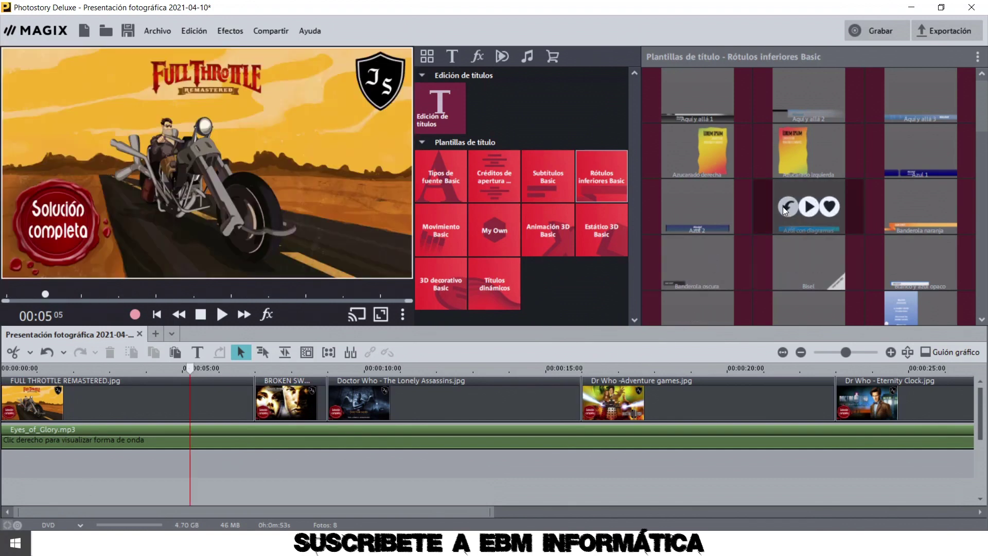
left_click(782, 206)
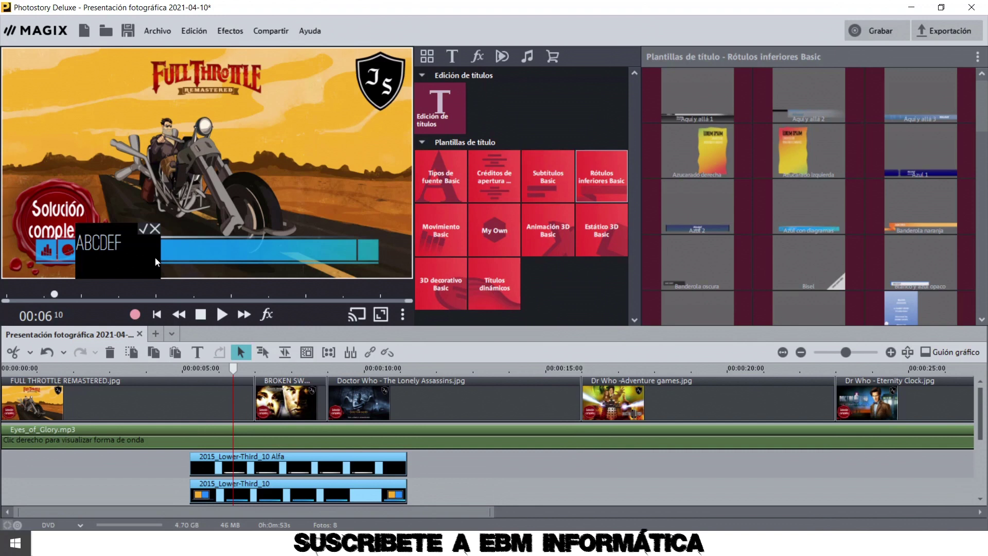
type("E")
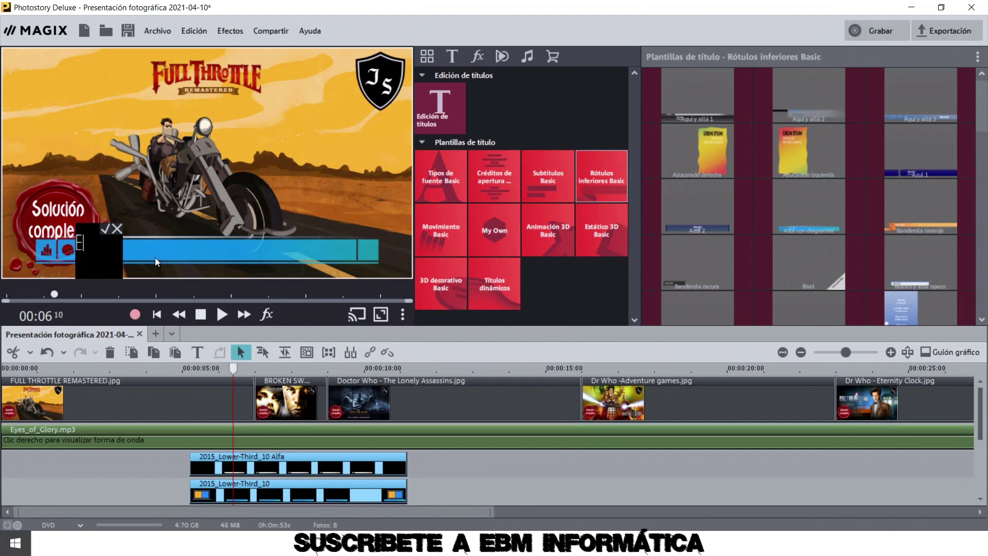
type("BM INFORMATICA")
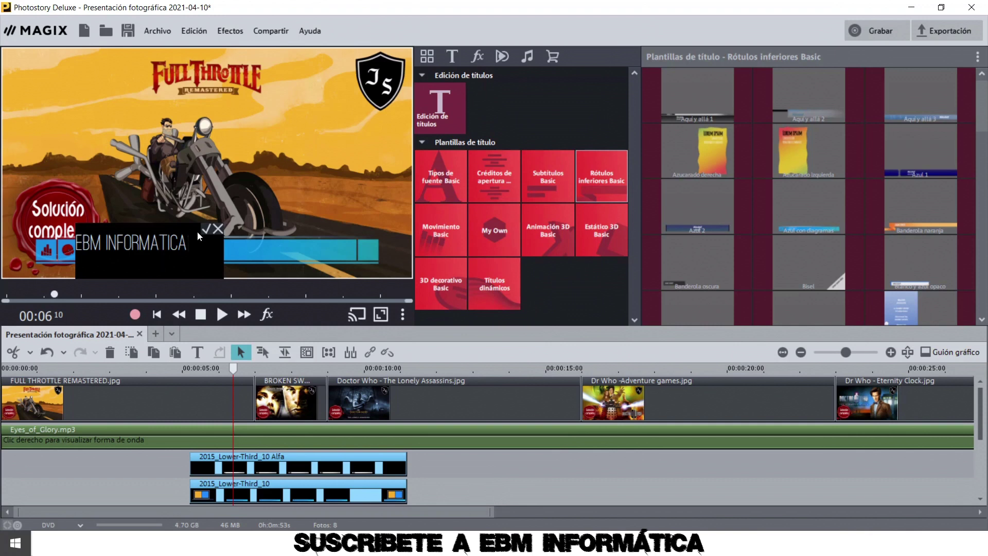
left_click(207, 229)
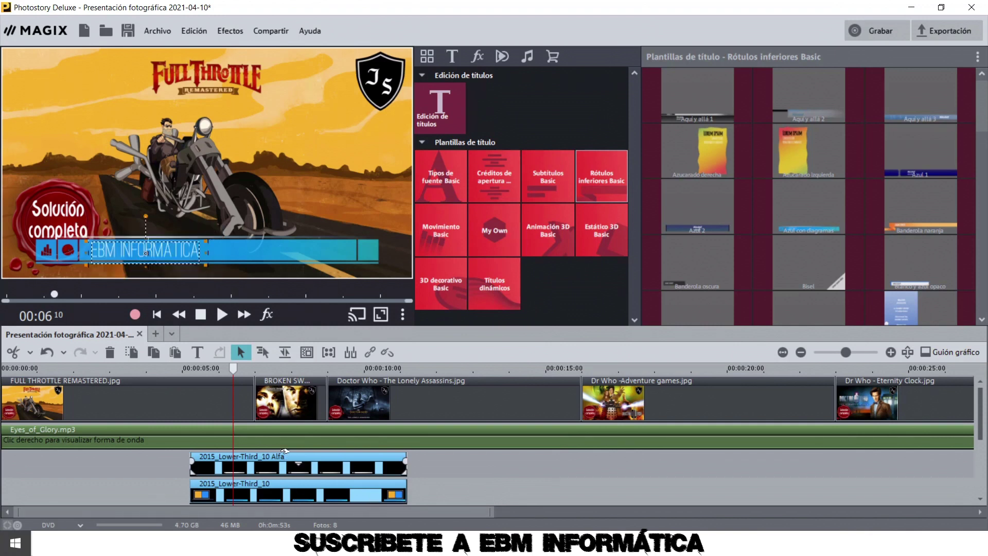
Step: Set the lower third's "EBM INFORMATICA" text to the Dosis ExtraBold font and move it slightly up within the blue bar
mouse_move(230, 369)
left_mouse_down()
mouse_move(198, 369)
mouse_move(242, 368)
mouse_move(223, 376)
left_mouse_up()
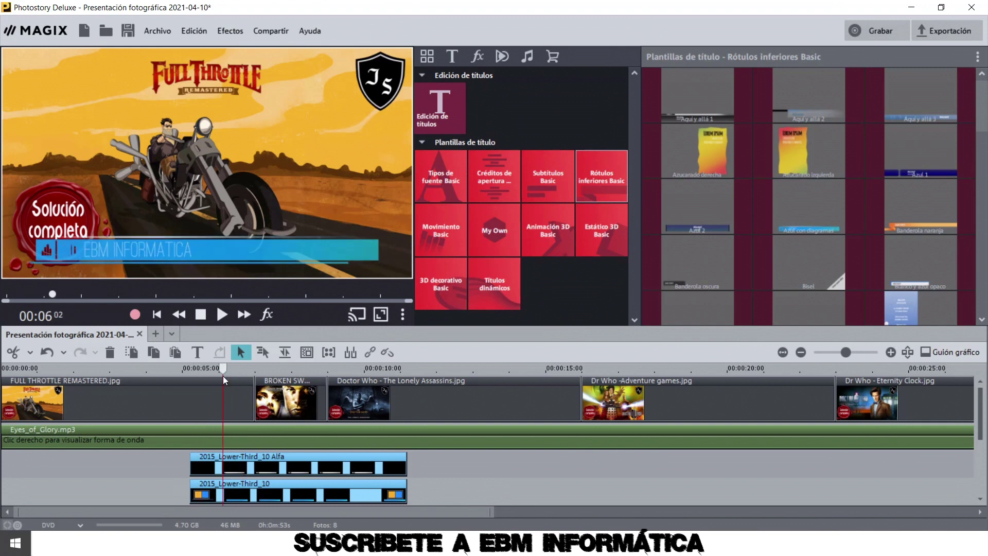
left_click(455, 106)
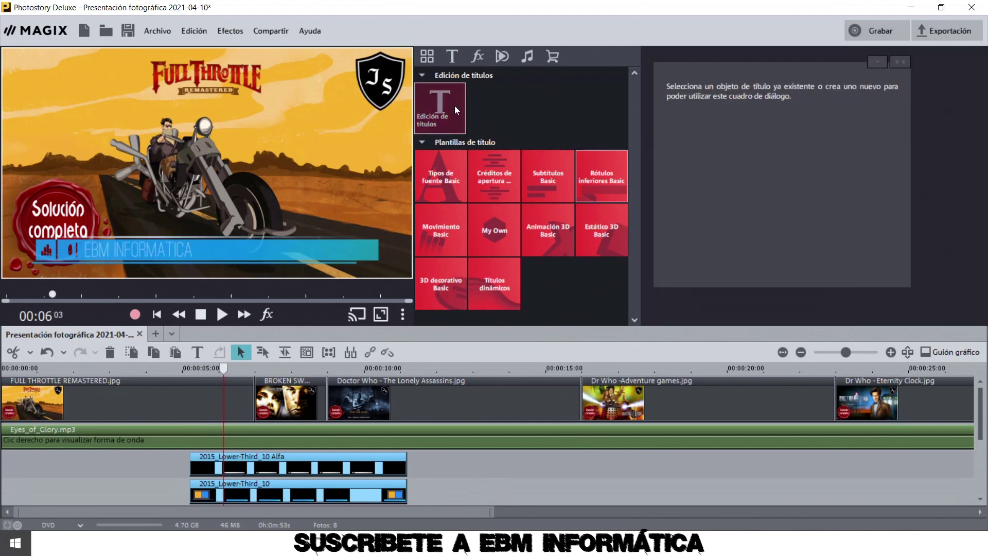
left_click(322, 465)
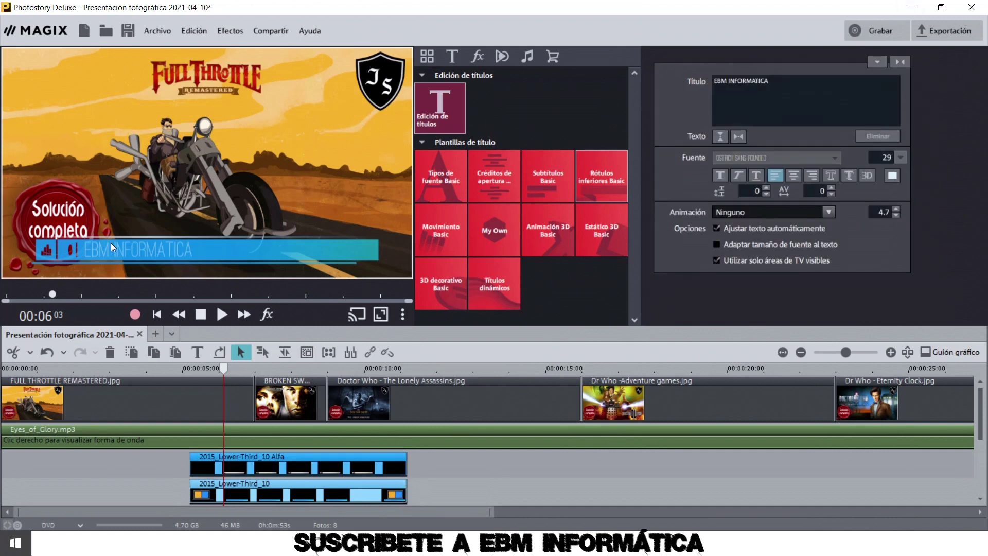
left_click_drag(222, 368, 255, 356)
left_click(835, 158)
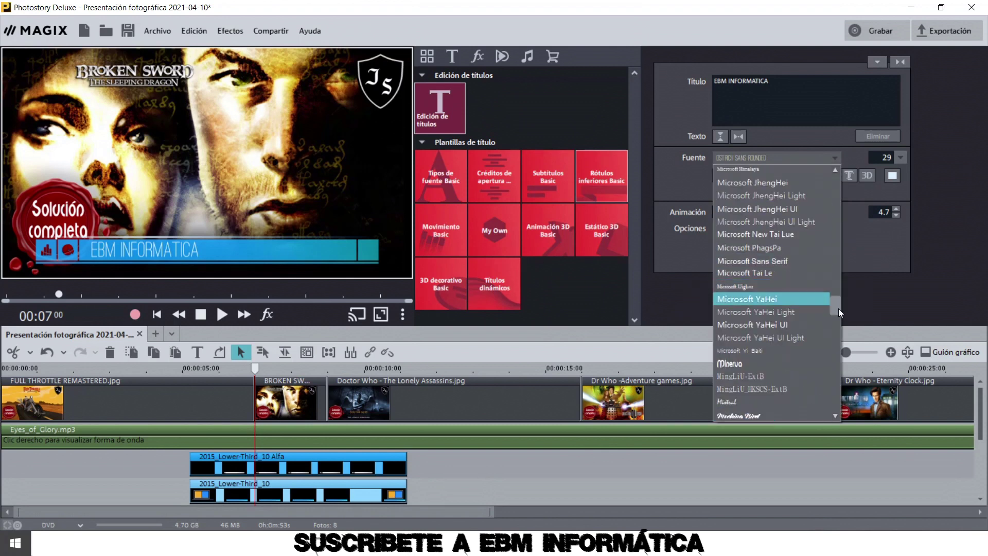
left_click_drag(836, 304, 830, 249)
scroll(829, 249, "down", 3)
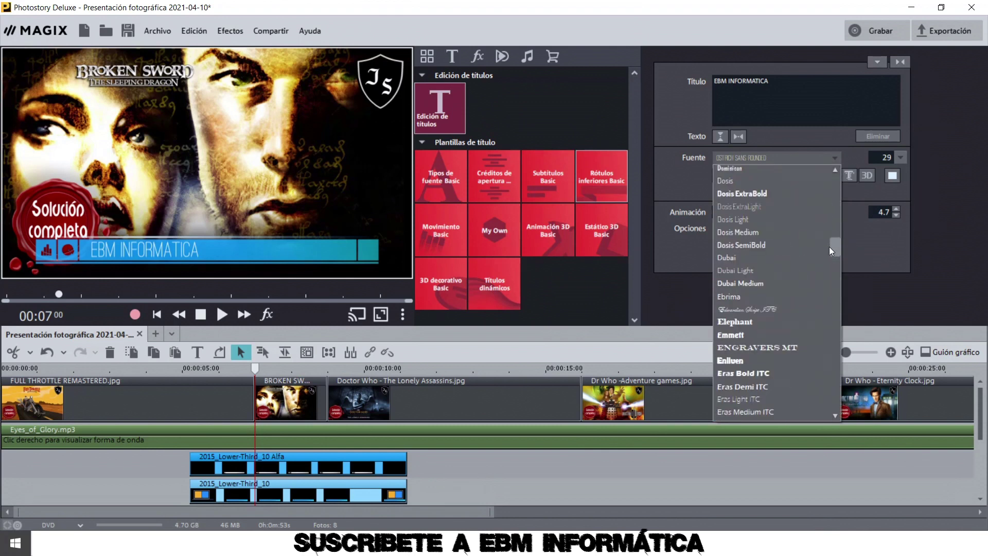
left_click(781, 197)
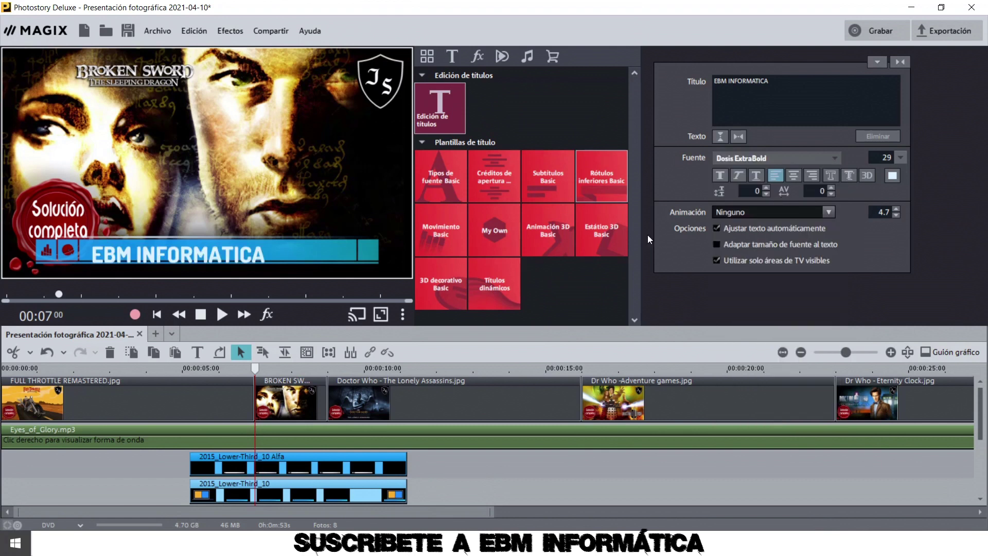
left_click(203, 255)
left_click_drag(203, 254, 203, 248)
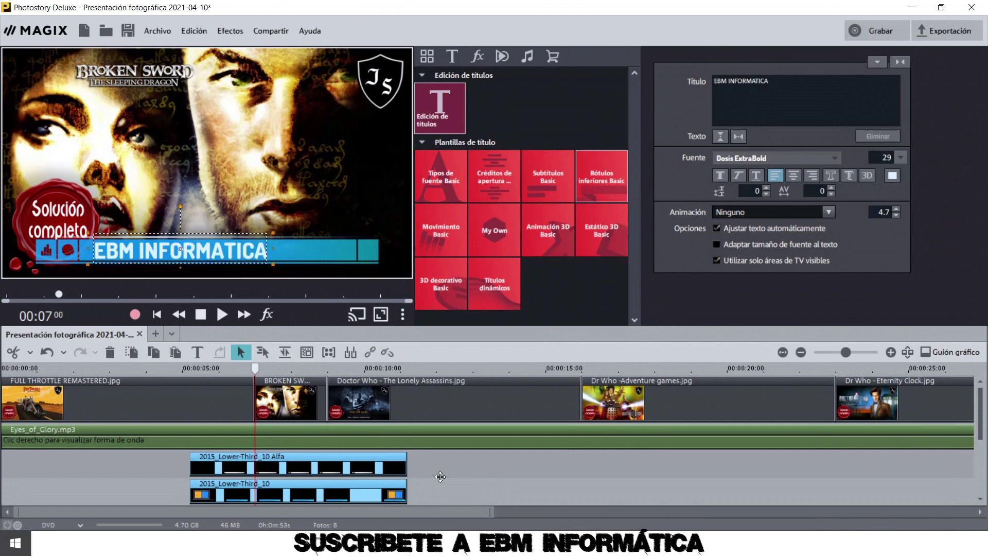
Step: Play the lower third from 00:05:05 until it is animating out, and pause
left_click(189, 369)
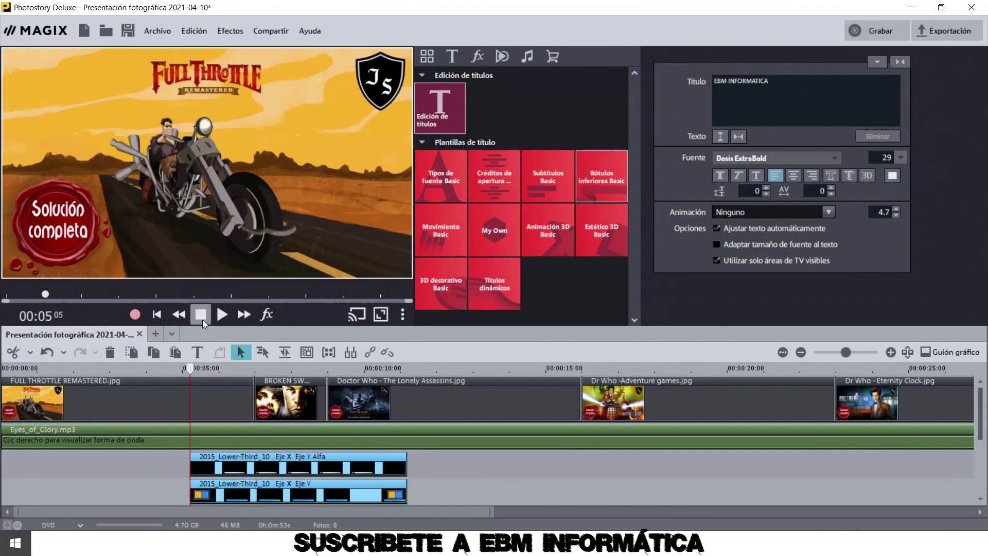
left_click(217, 315)
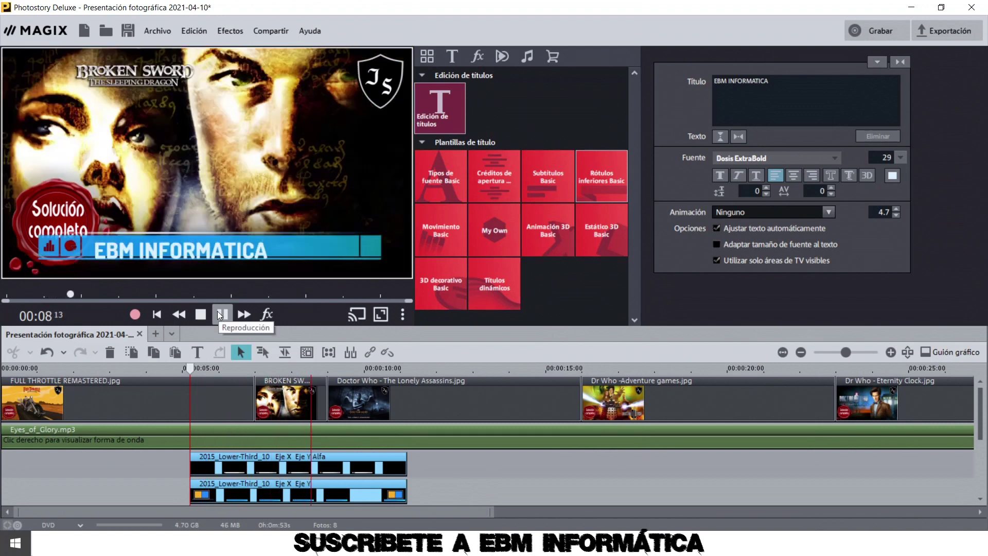
left_click(218, 311)
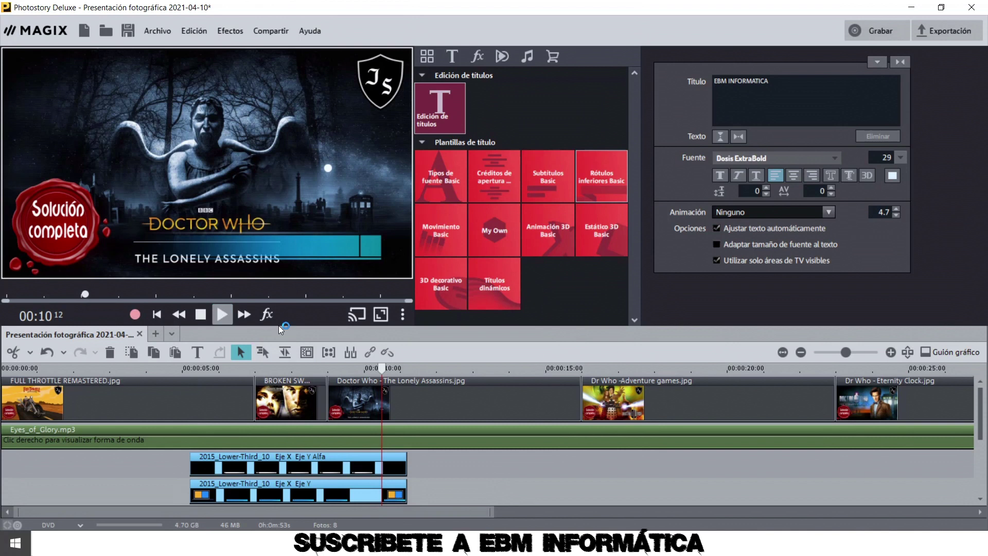
Step: Move the grouped lower-third clips slightly later on the timeline and ungroup them into separate clips
left_click_drag(979, 403, 986, 425)
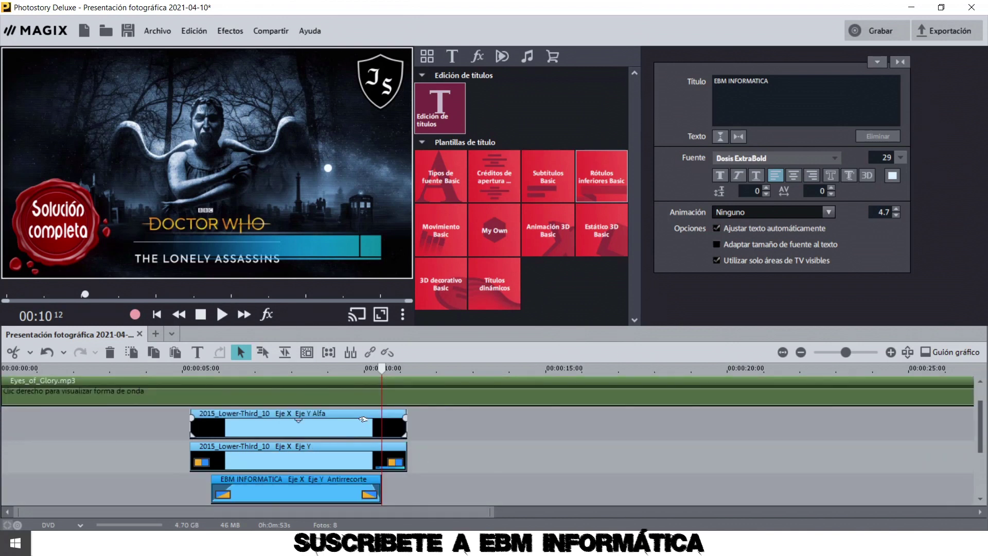
left_click(310, 418)
mouse_move(294, 415)
left_mouse_down()
mouse_move(616, 415)
mouse_move(109, 418)
mouse_move(309, 418)
left_mouse_up()
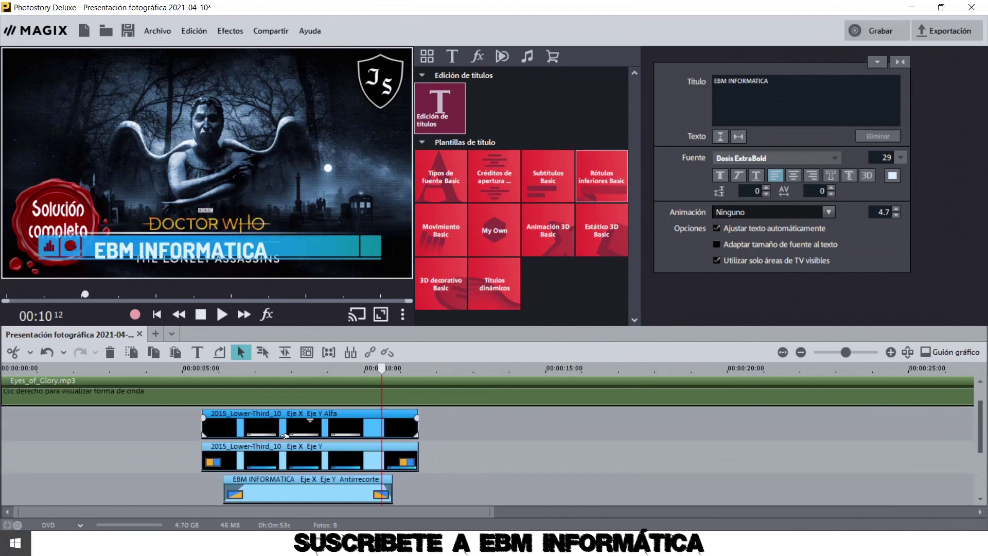
left_click(391, 352)
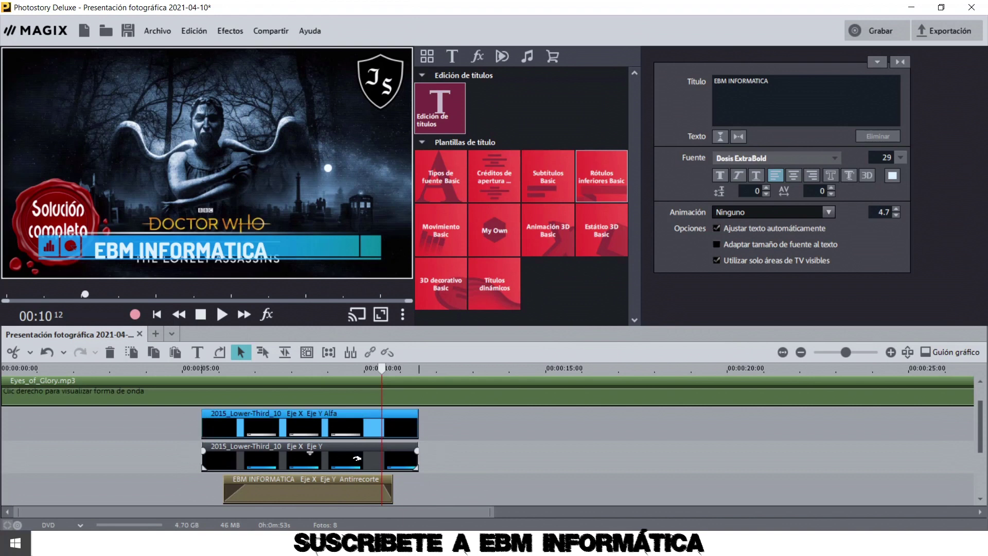
left_click(356, 458)
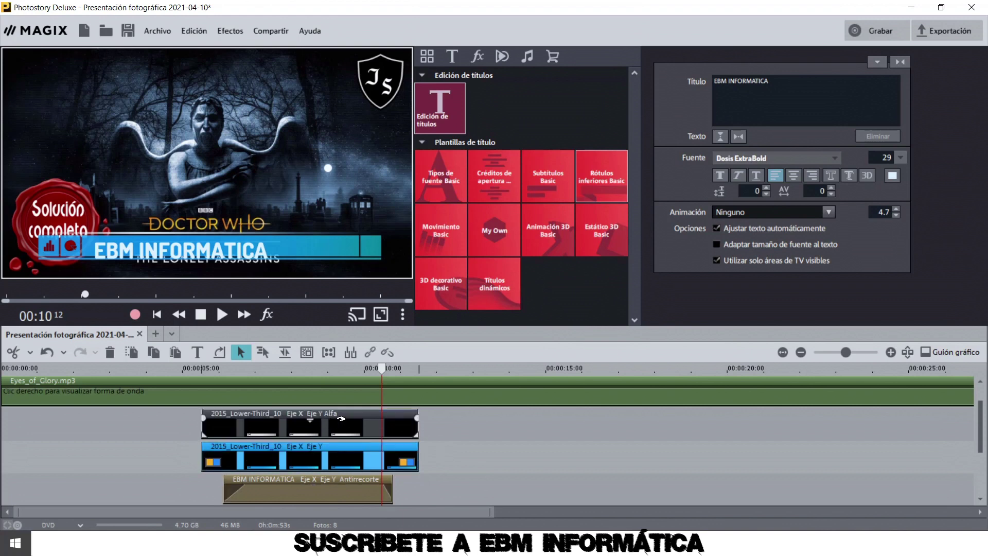
Step: Delete the lower third's Alfa clip, check the preview at 00:08:14, and undo the deletion
left_click(361, 413)
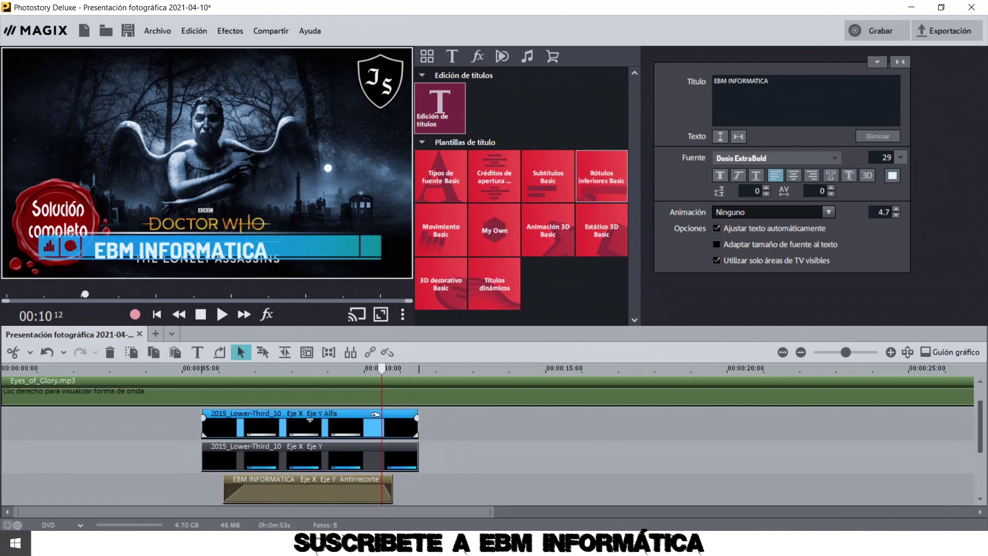
key("Delete")
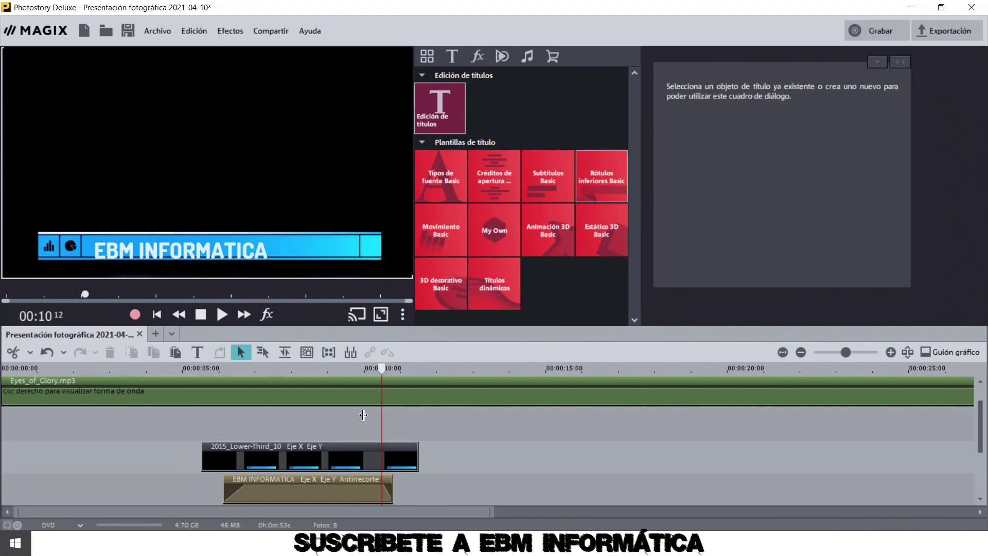
left_click(313, 372)
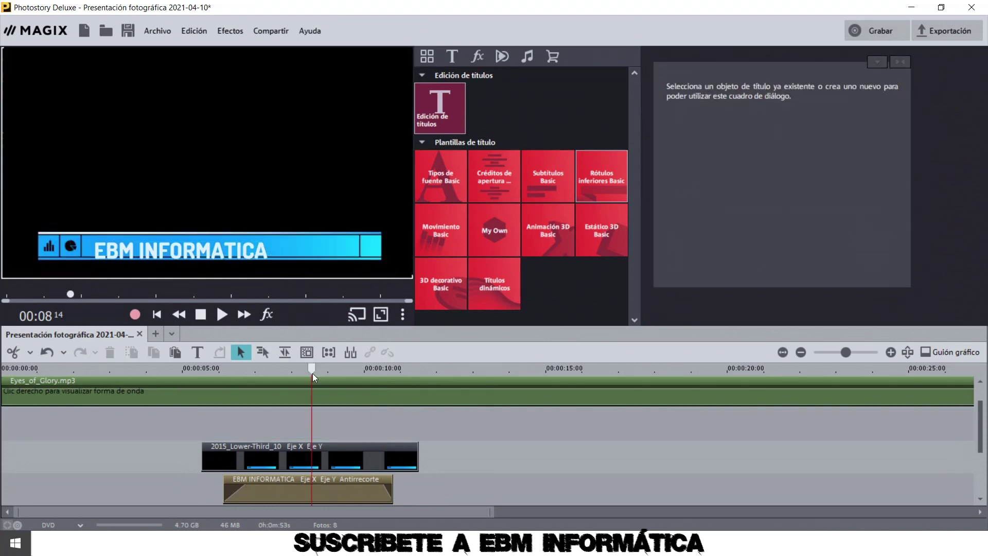
key("ctrl+z")
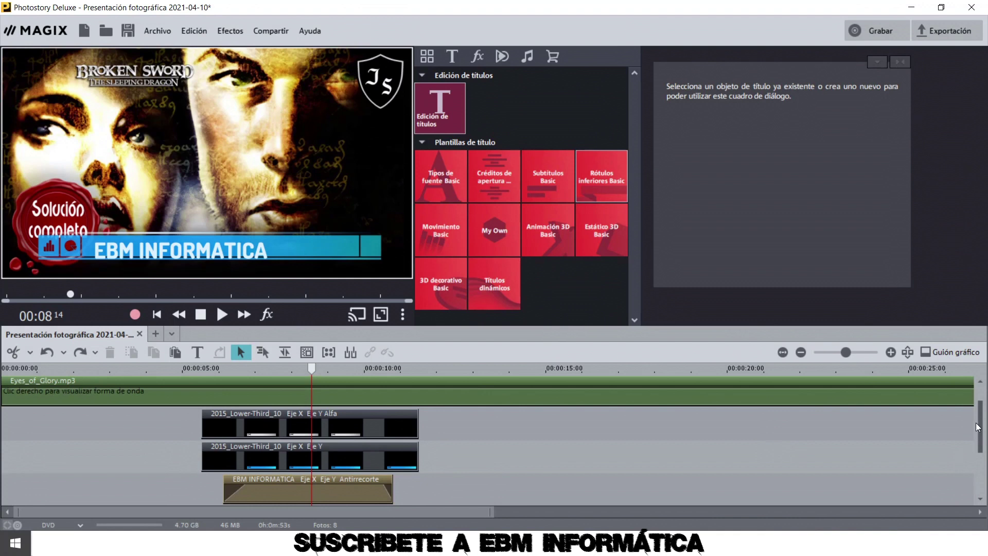
Step: Delete the lower third's coloured graphic clip below the Alfa clip, and undo the deletion
mouse_move(981, 413)
left_mouse_down()
mouse_move(982, 401)
mouse_move(981, 414)
left_mouse_up()
left_click(393, 448)
key("Delete")
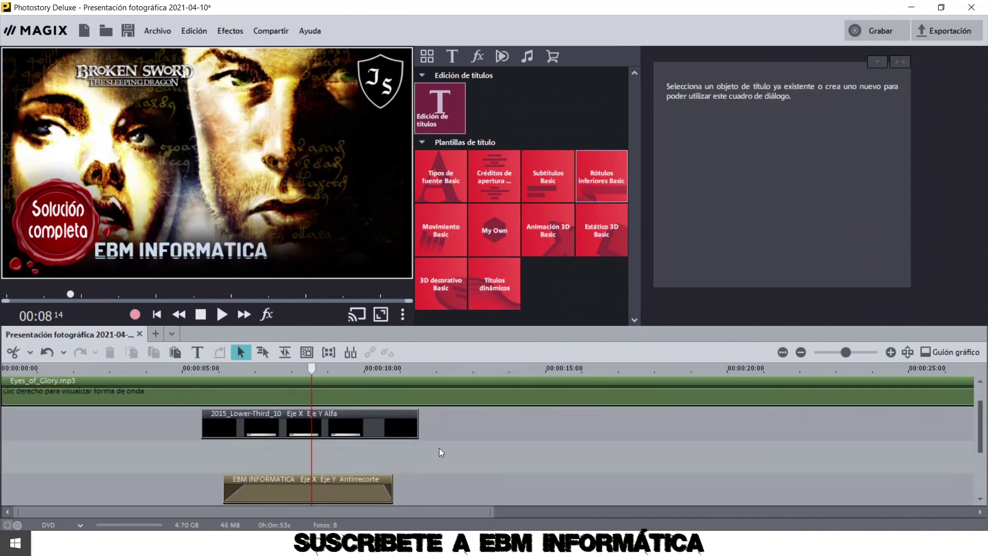
key("ctrl+z")
Step: Delete the Alfa clip once more to compare the preview, and undo that deletion
left_click(377, 413)
key("Delete")
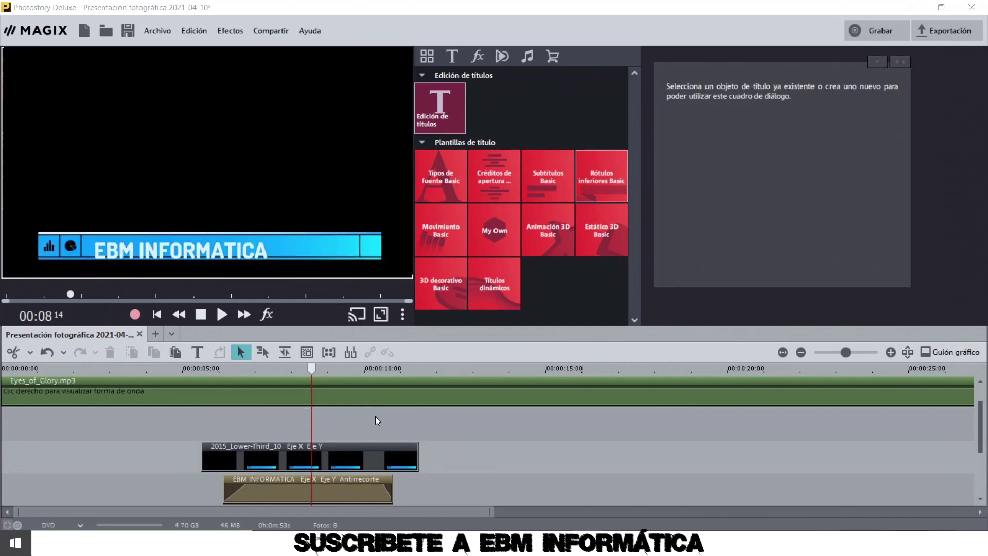
key("super")
key("super")
key("ctrl+z")
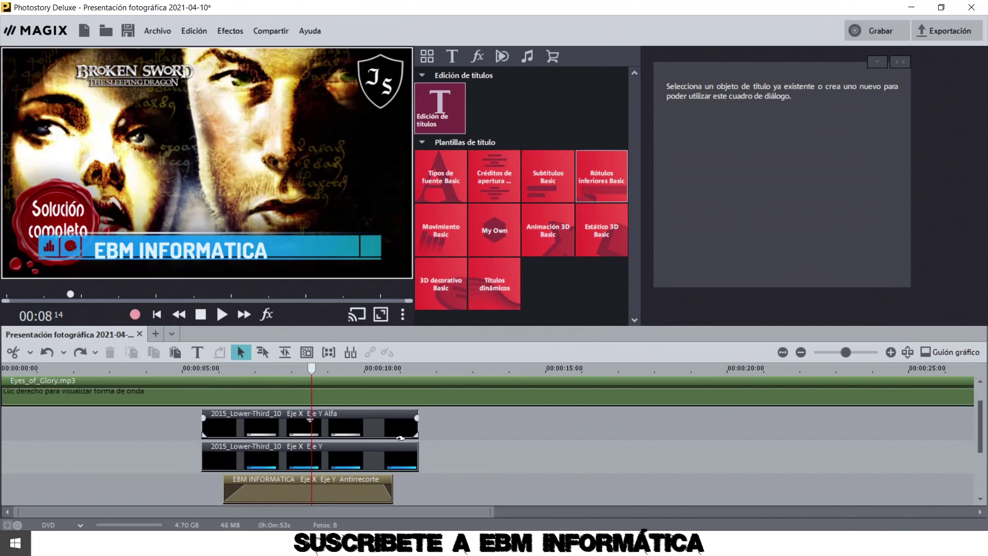
Step: Delete the "EBM INFORMATICA" text clip from the timeline and undo the deletion
left_click(352, 481)
key("Delete")
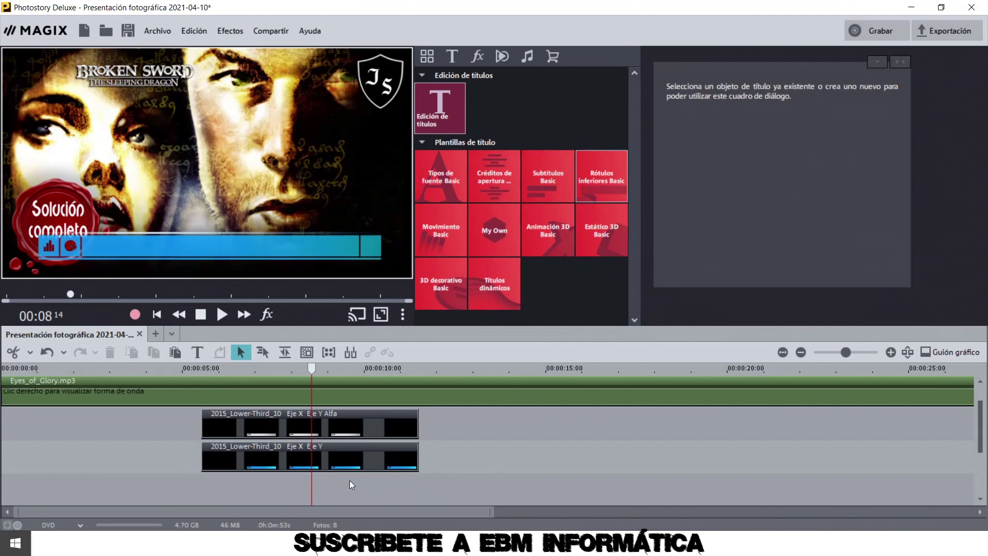
key("ctrl+z")
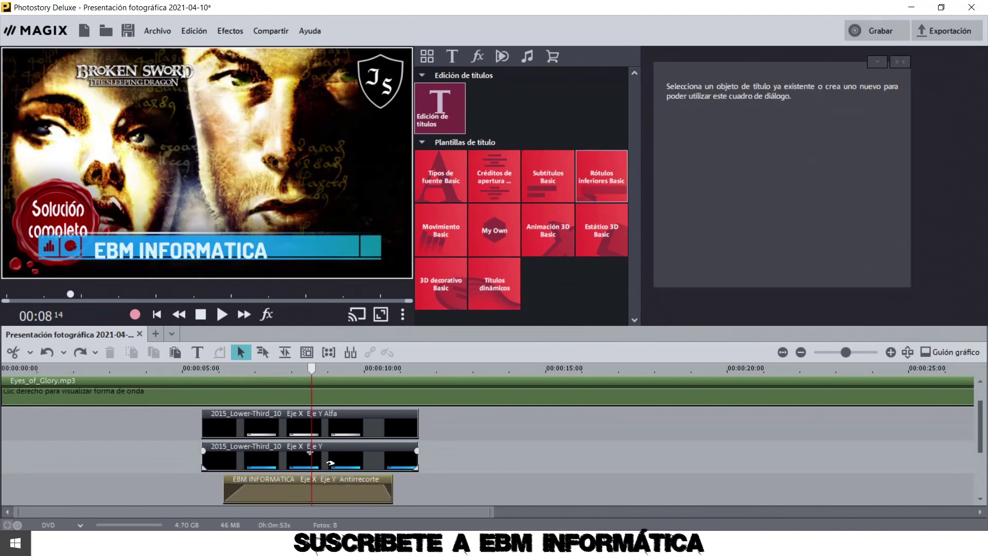
Step: Delete the two 2015_Lower-Third_10 clips together, along with the "EBM INFORMATICA" text clip
left_click(412, 420)
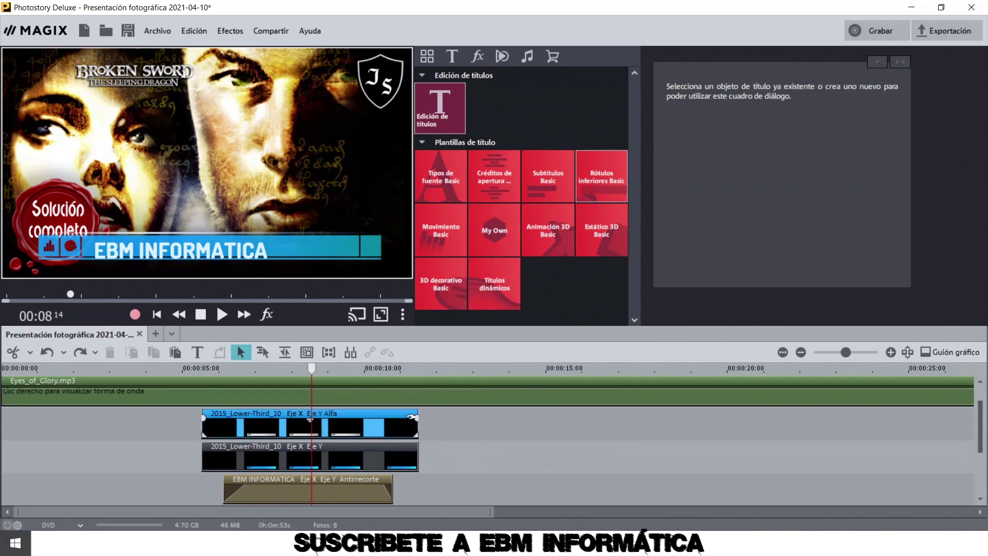
left_click_drag(482, 471, 298, 419)
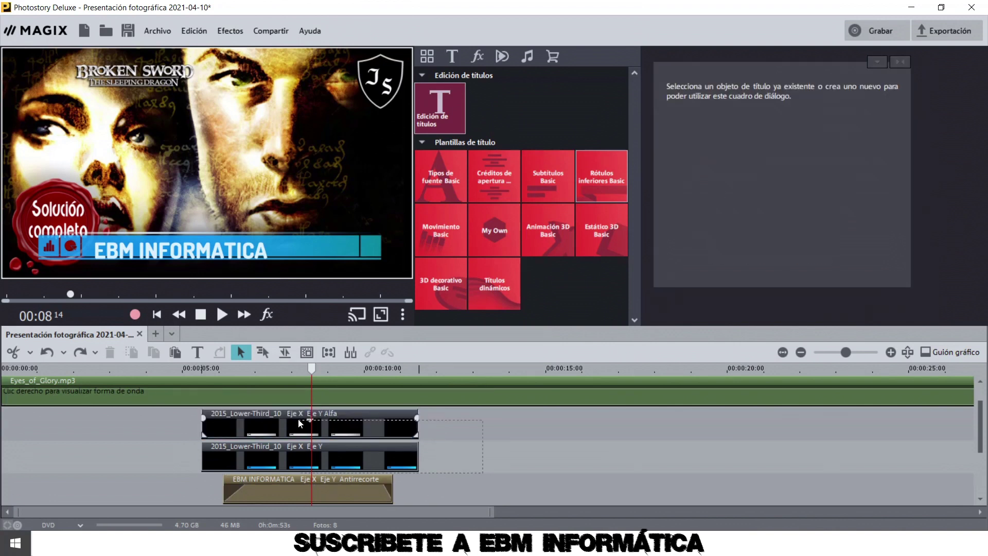
key("Delete")
left_click(271, 484)
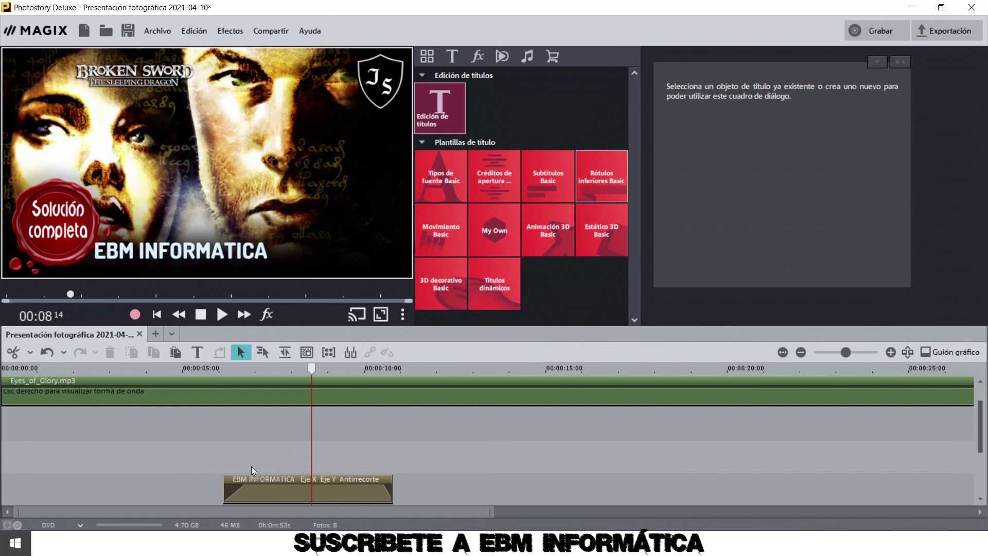
key("Delete")
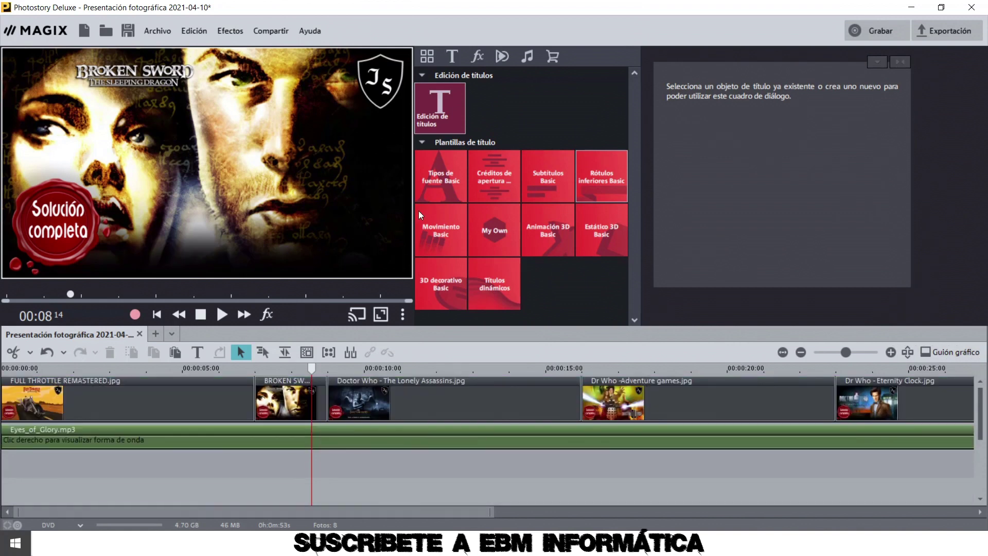
Step: Preview the Delgado arriba abajo, Marca subtitulada and Delgado derecha izquierda templates of the Movimiento Basic titles
left_click(450, 227)
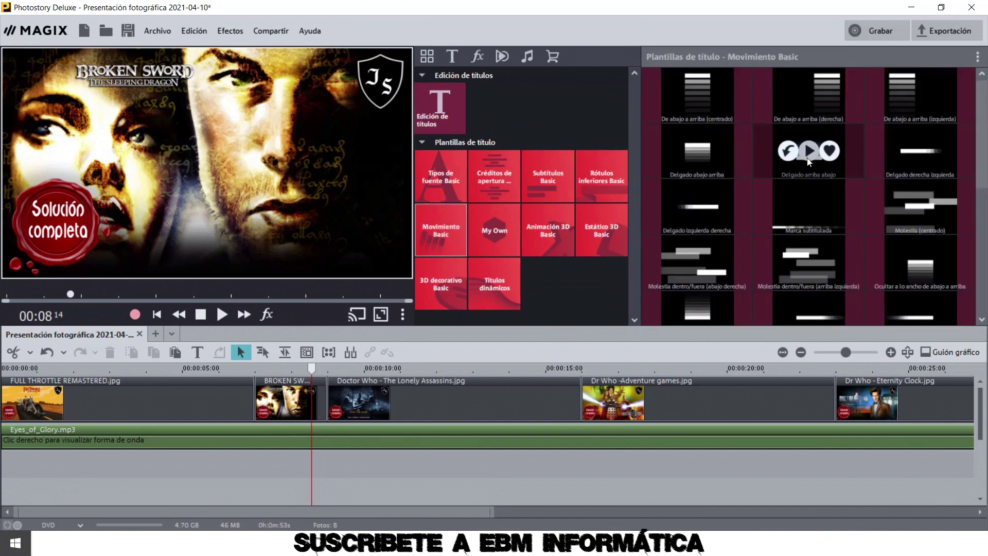
left_click(807, 148)
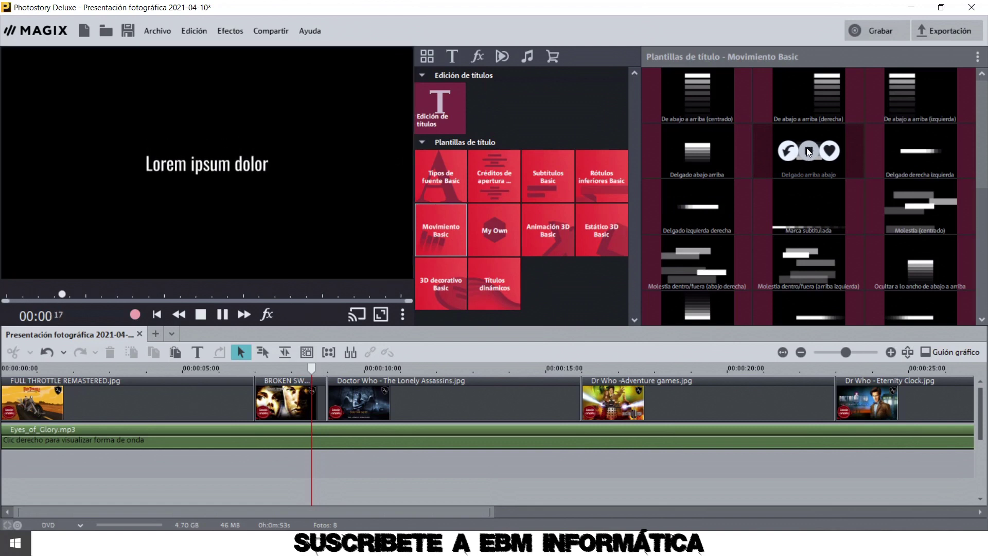
left_click(808, 206)
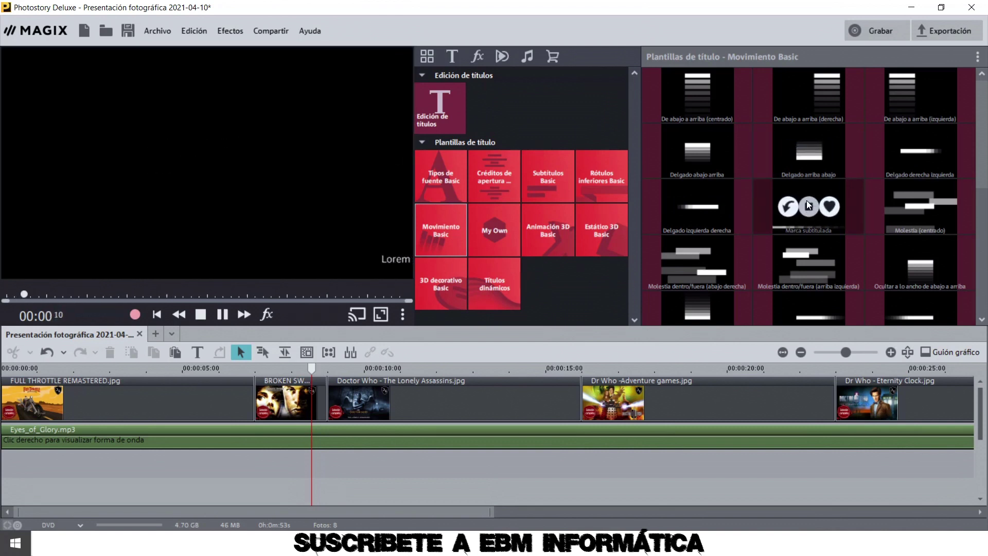
left_click(919, 152)
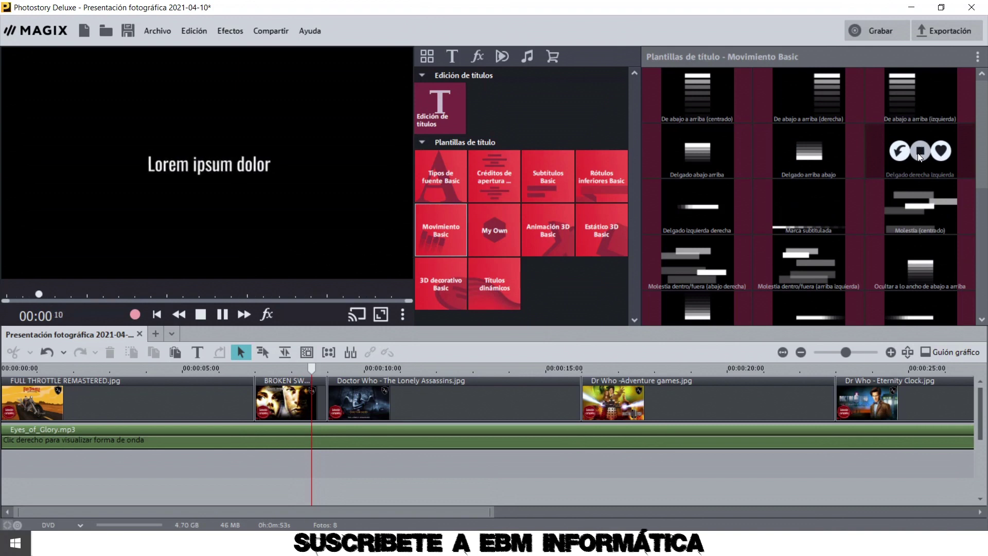
Step: Preview the last title template in the Movimiento Basic category and insert it at the playhead near the end of the BROKEN SWORD clip
mouse_move(782, 214)
scroll(781, 216, "down", 5)
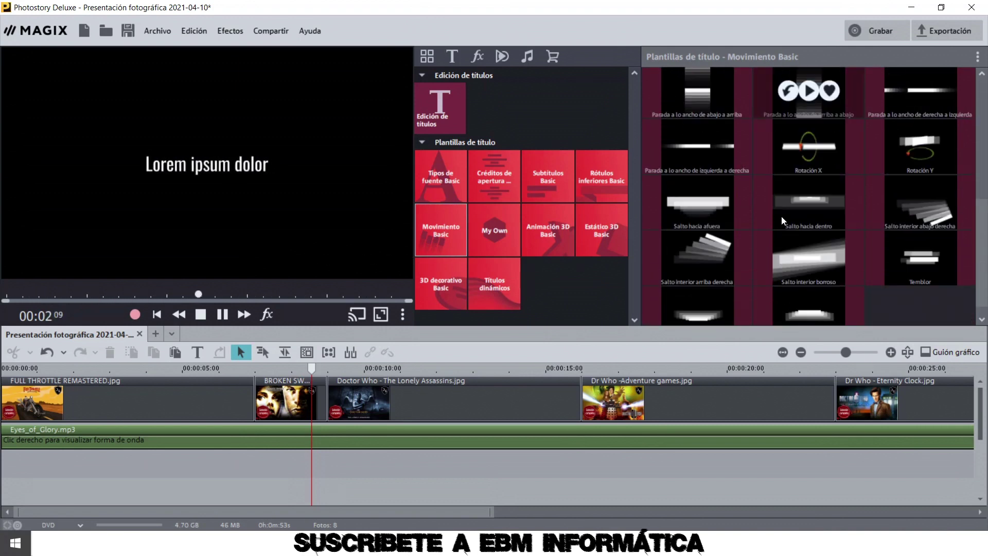
left_click(812, 314)
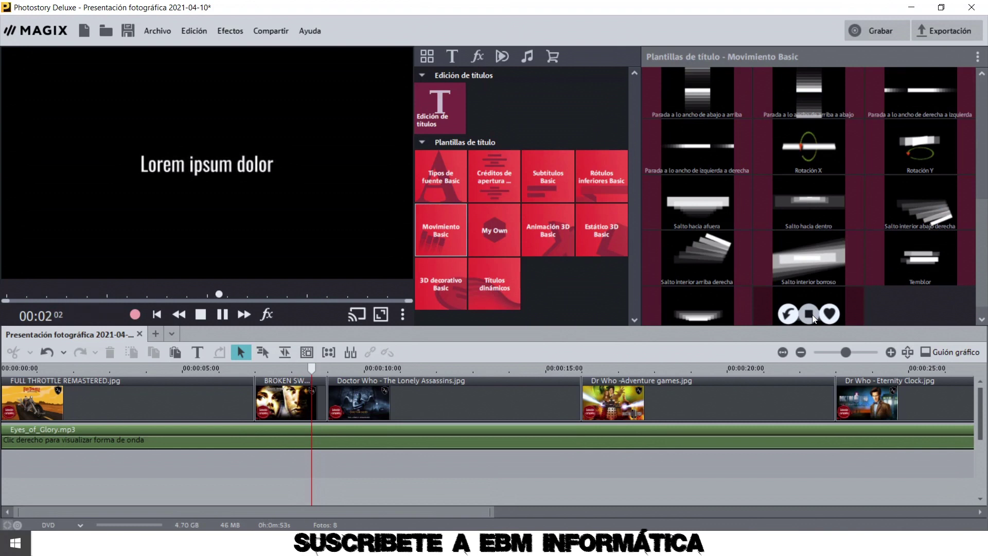
left_click(790, 312)
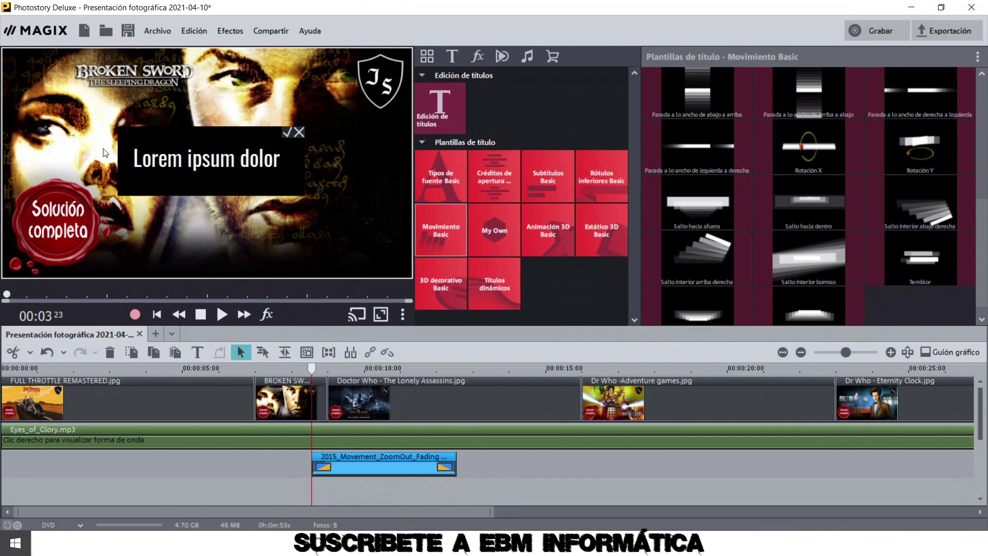
Step: Replace the placeholder text of the inserted title with "EBM INFORMATICA" and finish editing it
key("ctrl+a")
key("BackSpace")
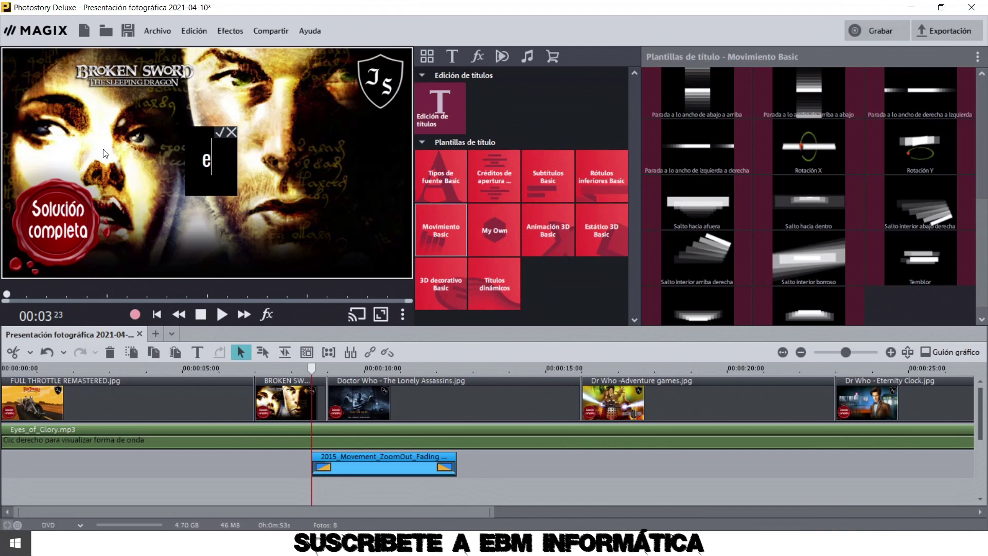
type("EBM INFORMATICA")
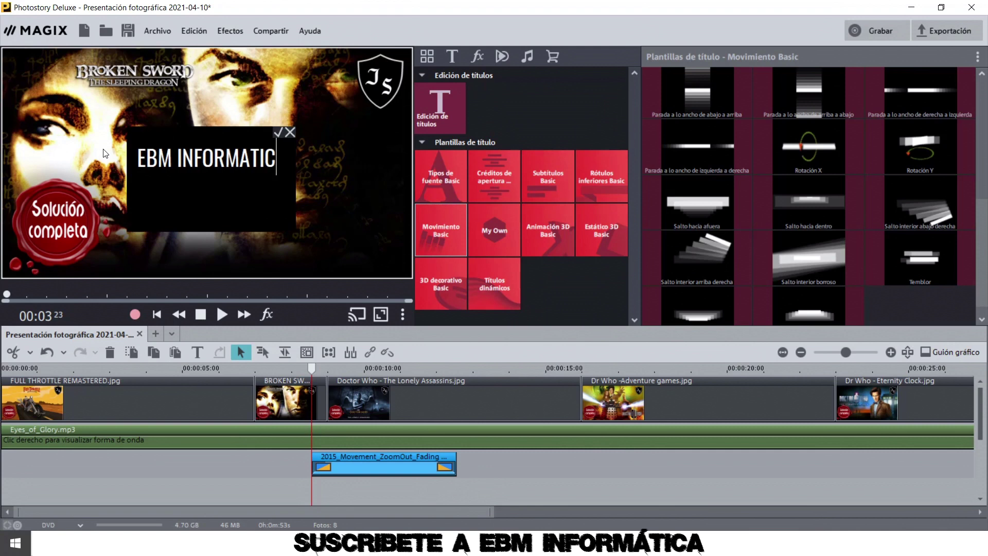
left_click(290, 133)
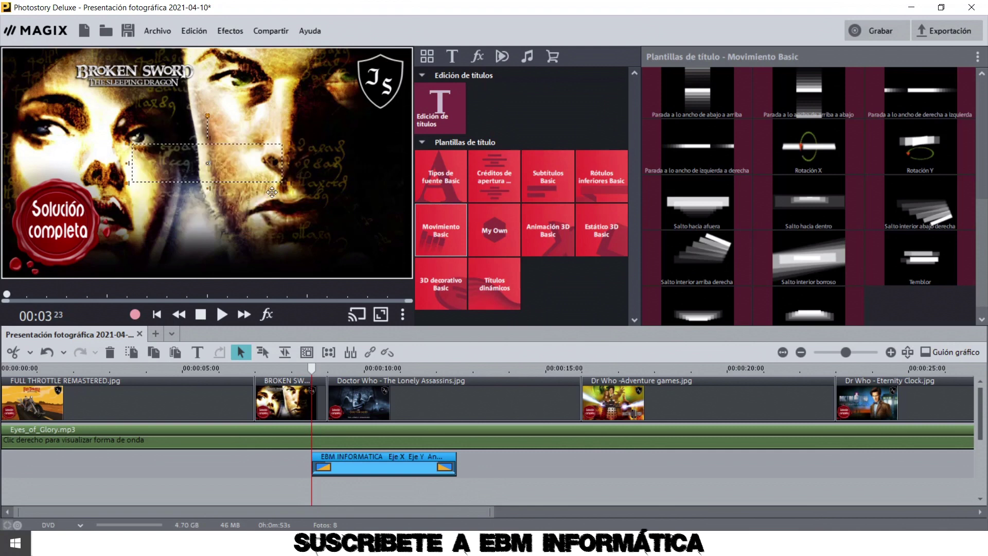
Step: Play back the slideshow over the EBM INFORMATICA title to check its animation
left_click(220, 314)
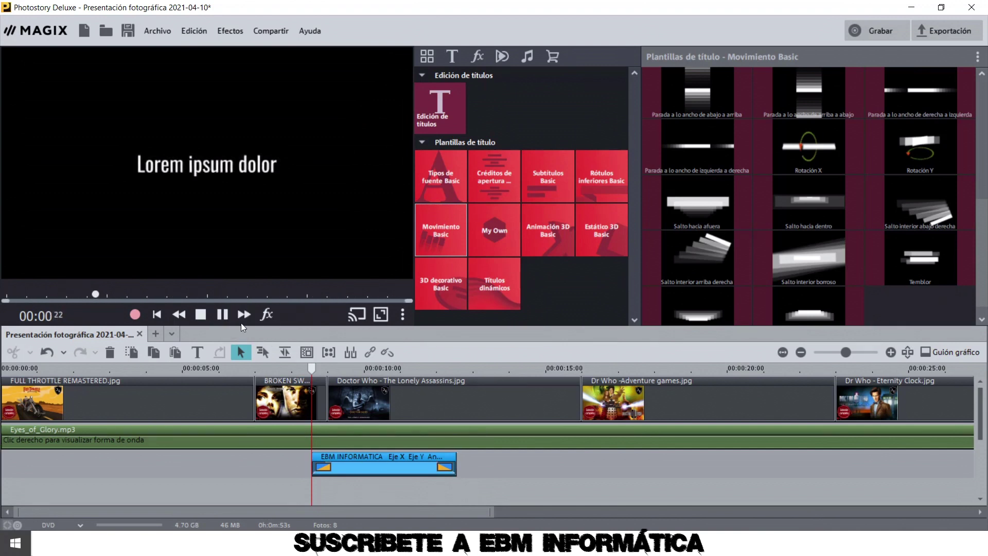
left_click(221, 314)
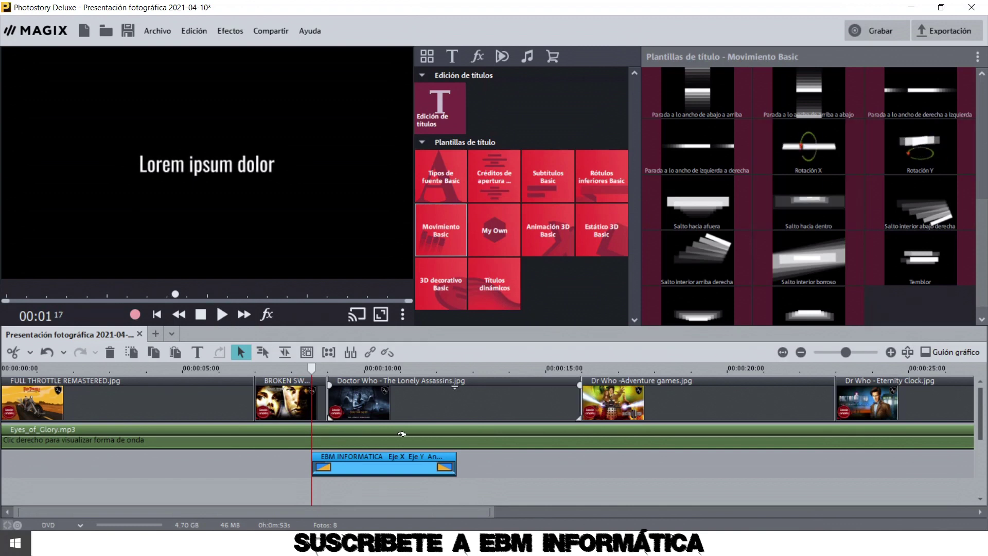
left_click(344, 369)
left_click(214, 312)
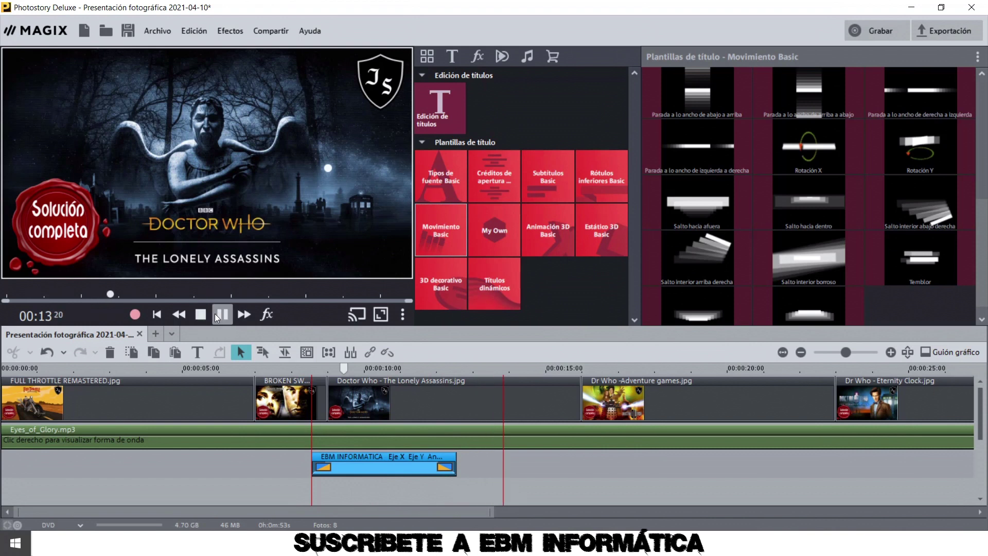
left_click(218, 316)
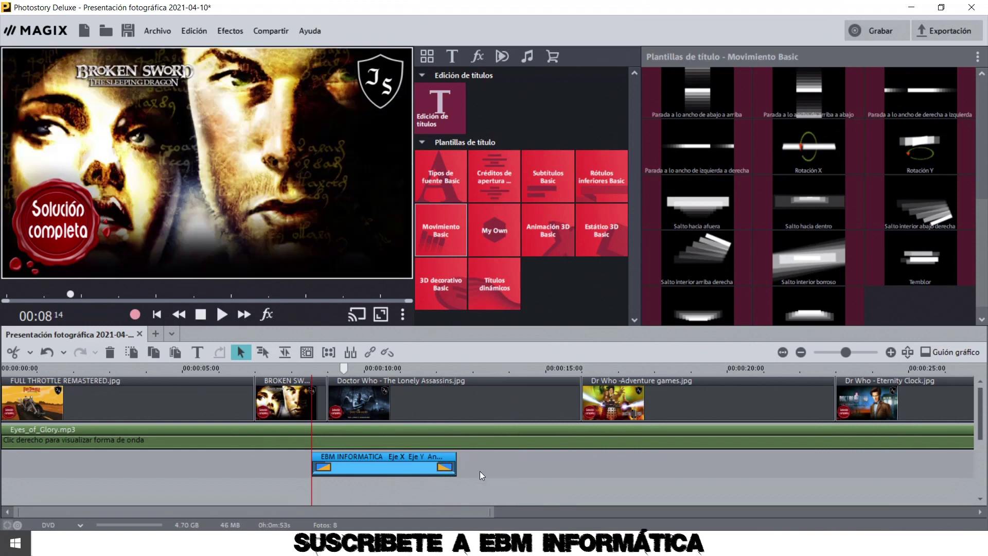
Step: Extend the end of the EBM INFORMATICA title slightly and add a short fade-in and fade-out to it
mouse_move(455, 463)
left_mouse_down()
mouse_move(472, 465)
mouse_move(458, 467)
left_mouse_up()
left_click_drag(328, 460, 338, 459)
left_click_drag(435, 462, 428, 463)
Step: Play back the EBM INFORMATICA title from its start to check the fades
left_click(332, 369)
left_click_drag(332, 370, 313, 369)
left_click(223, 313)
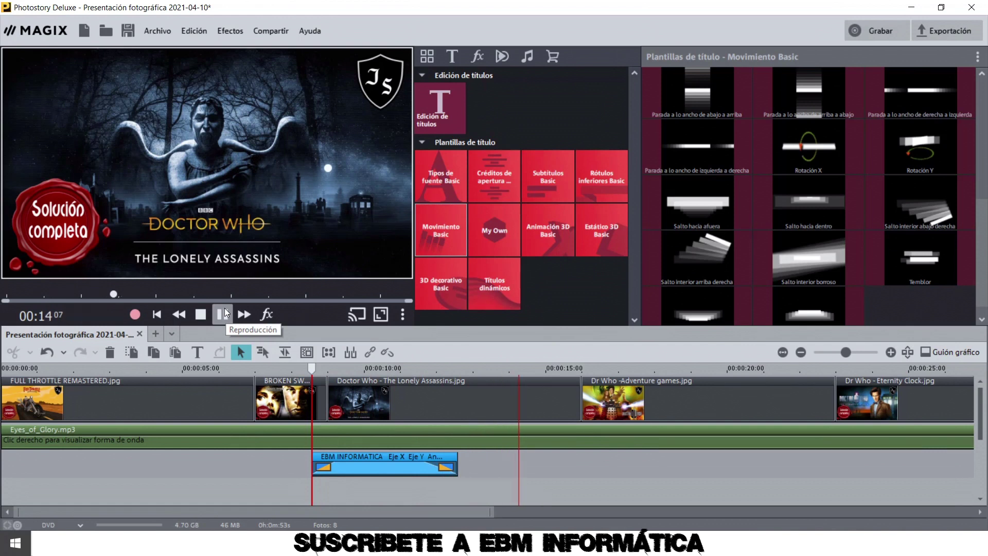
left_click(223, 314)
Step: Add a fade-out to the end of the FULL THROTTLE REMASTERED.jpg clip
left_click(247, 392)
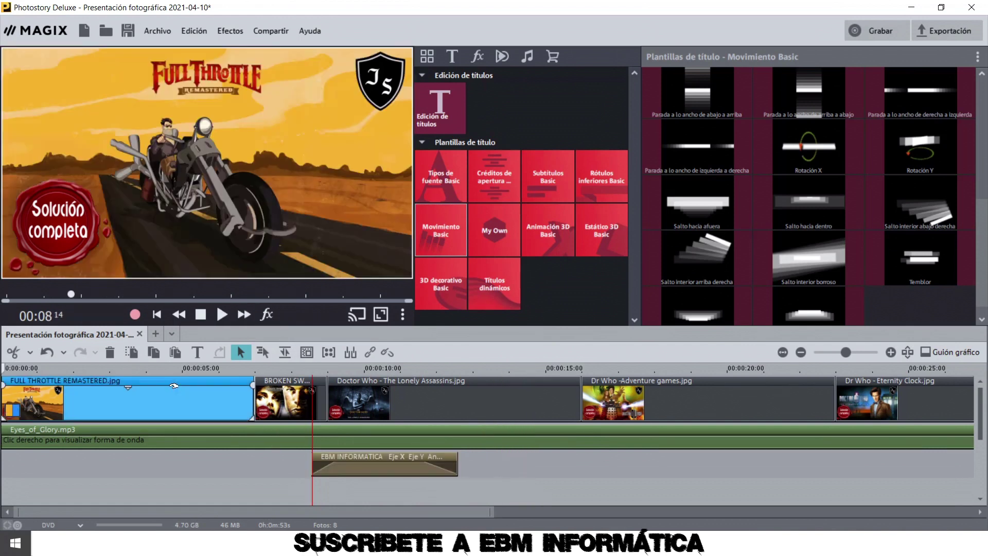
left_click_drag(252, 386, 208, 386)
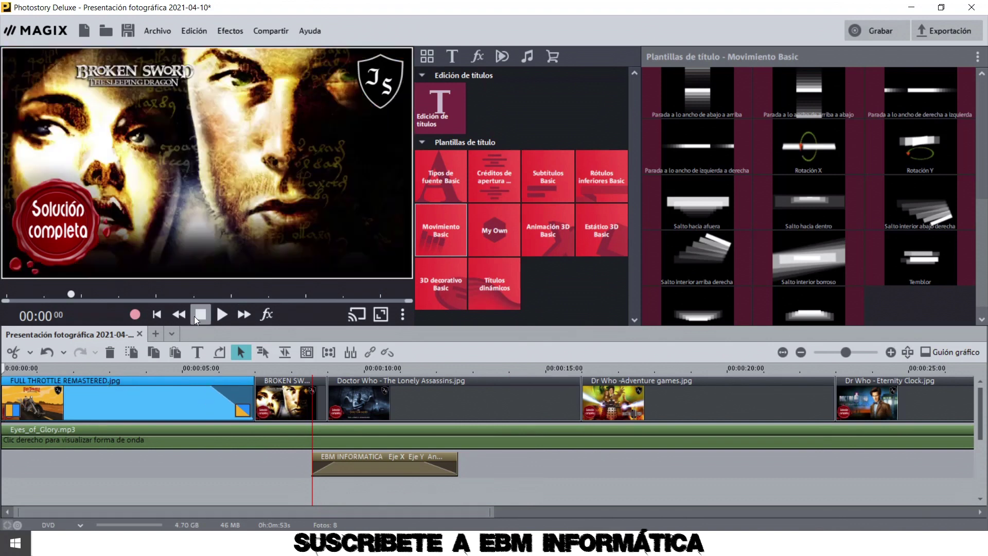
Step: Play back the end of the FULL THROTTLE clip through to the following clips to check the fade-out
left_click(187, 365)
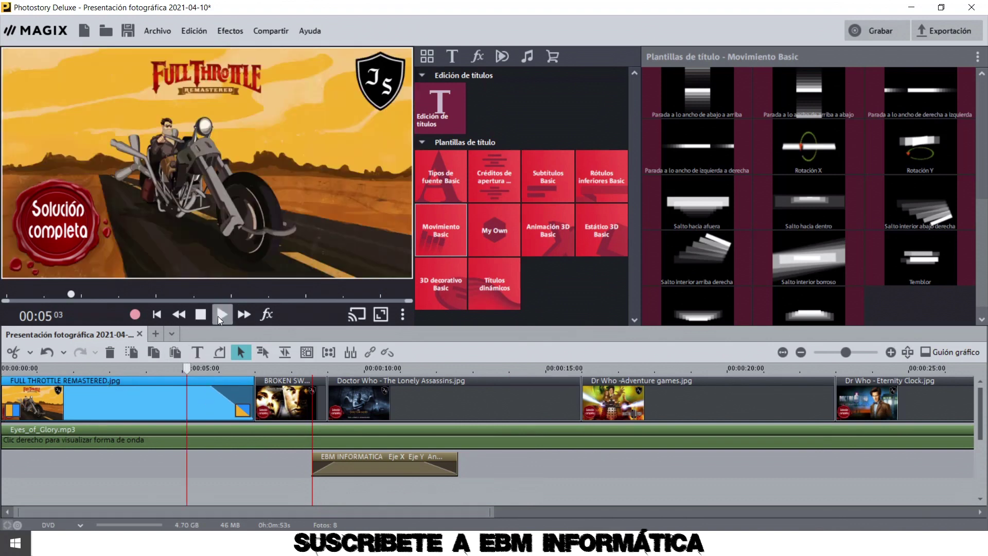
left_click(218, 316)
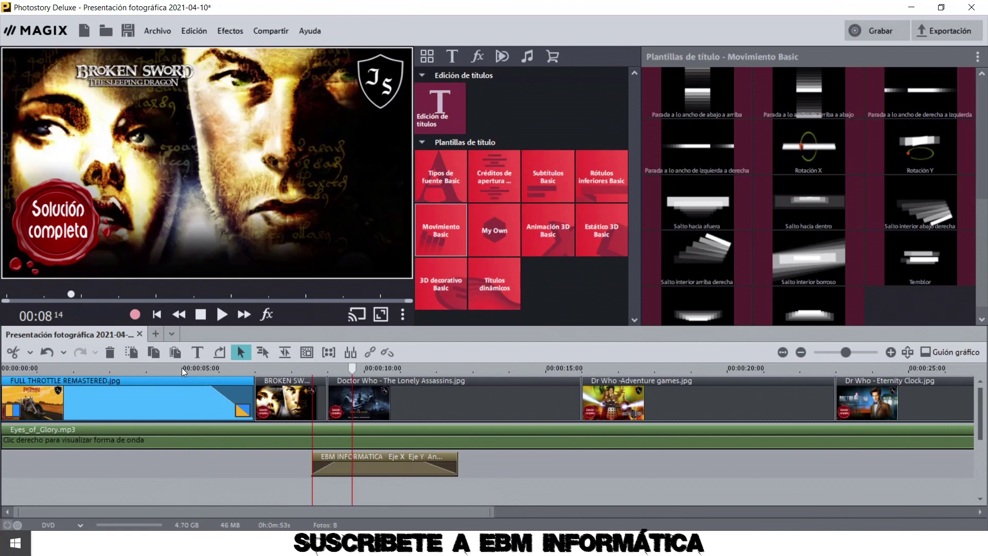
left_click(177, 369)
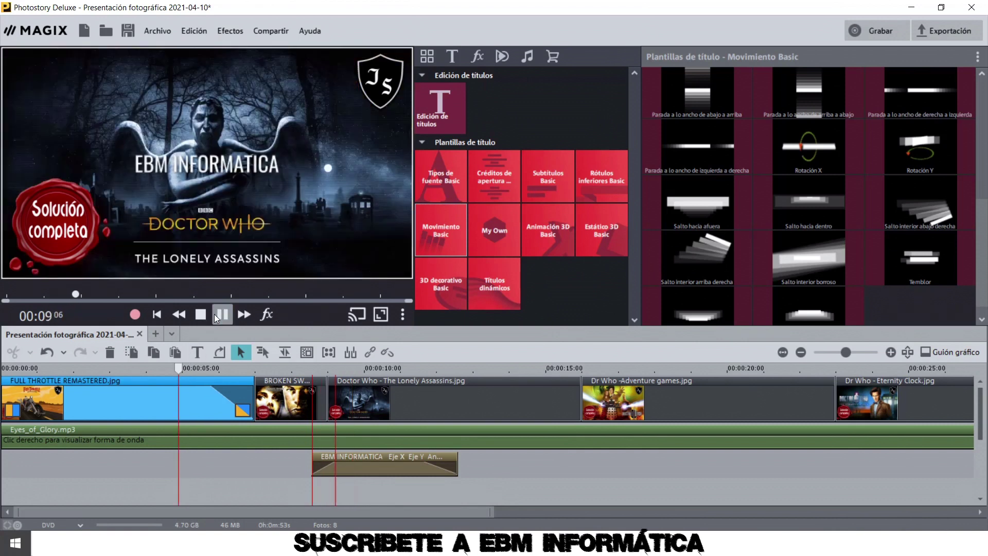
left_click(214, 314)
left_click(150, 368)
left_click(217, 313)
left_click(381, 500)
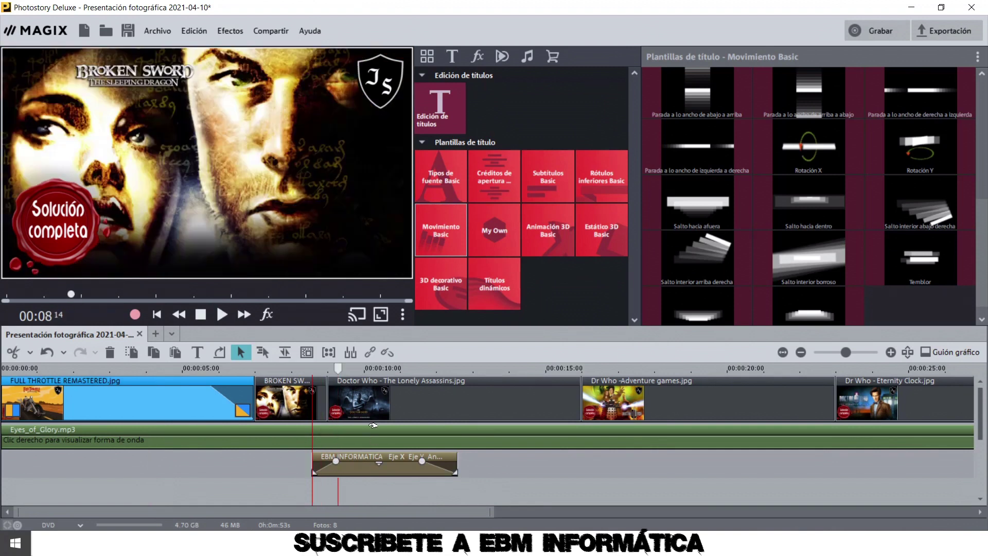
left_click_drag(339, 370, 133, 381)
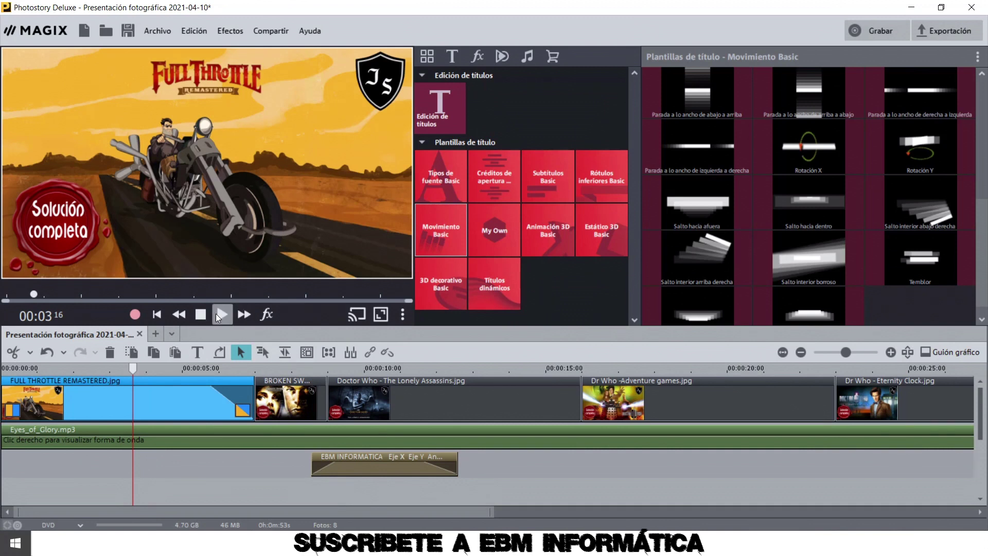
left_click(215, 313)
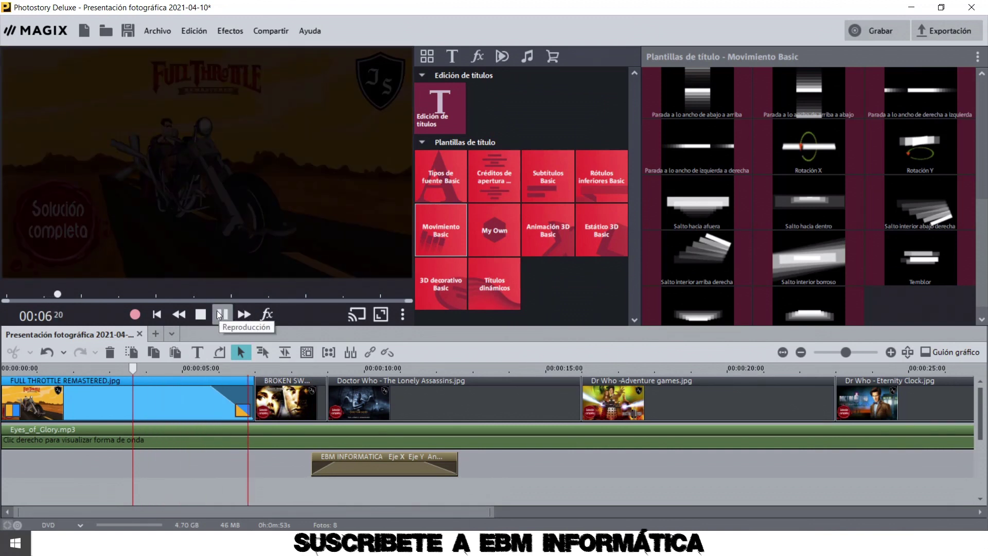
left_click(217, 313)
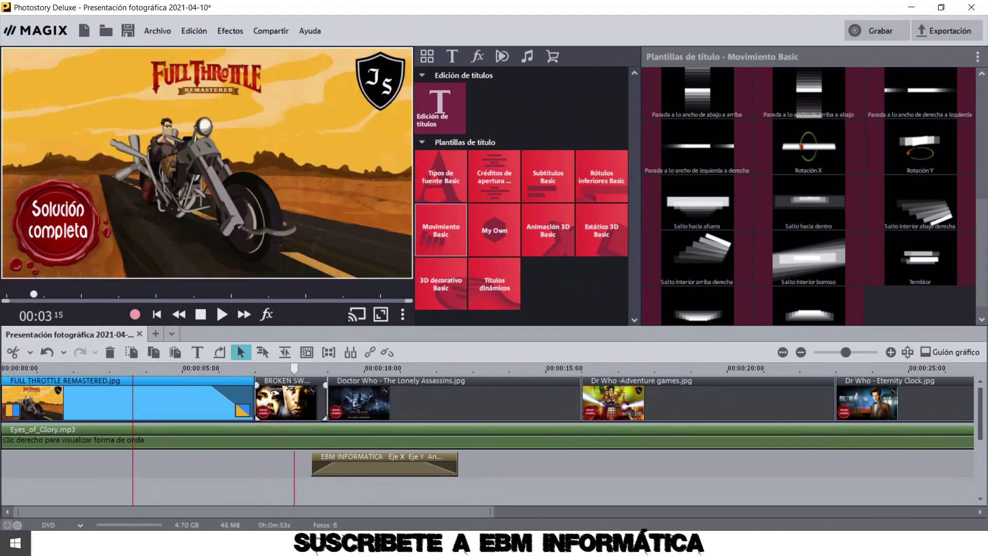
Step: Move the BROKEN SWORD clip earlier so it overlaps the end of the FULL THROTTLE clip as a crossfade, and play back the transition
left_click(280, 382)
left_click_drag(280, 382, 249, 384)
left_click(180, 366)
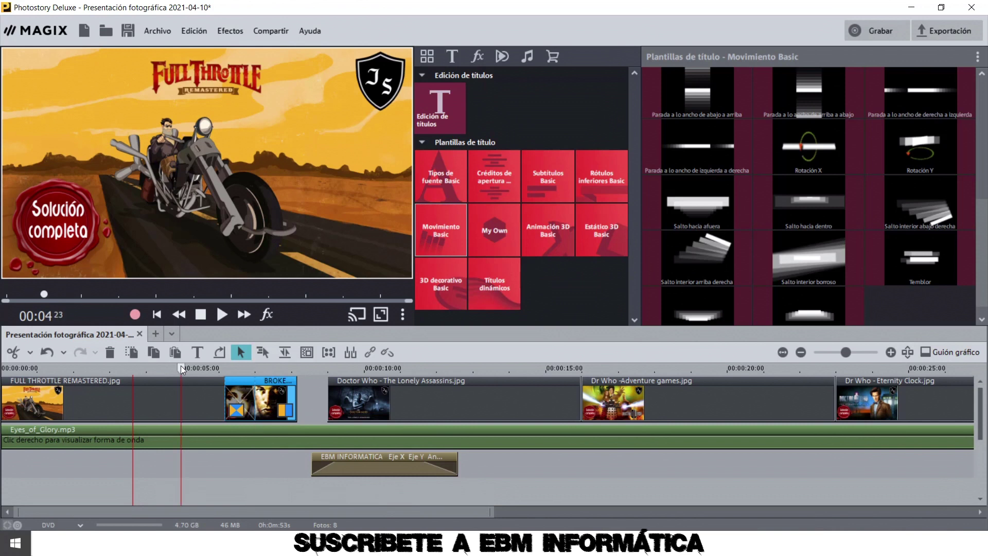
left_click(225, 313)
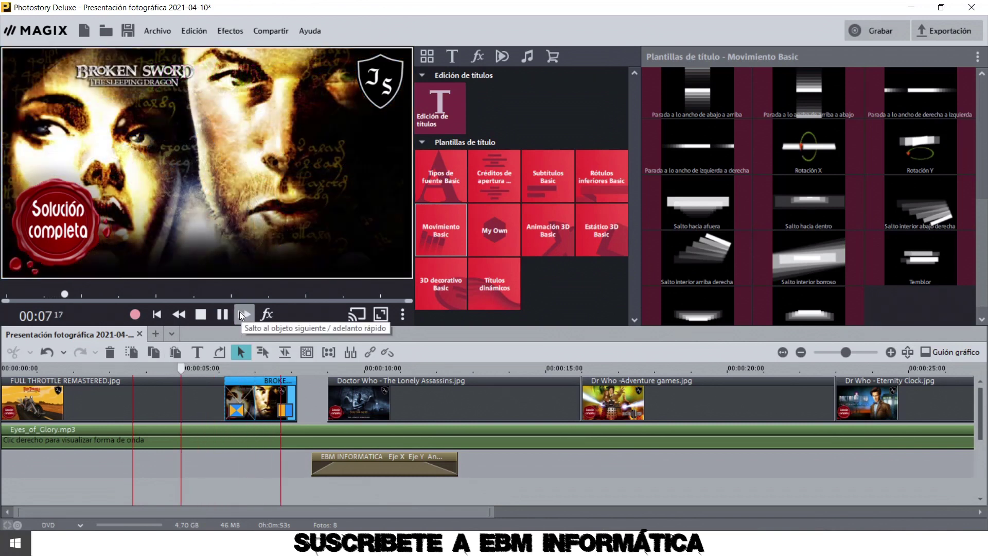
left_click(222, 314)
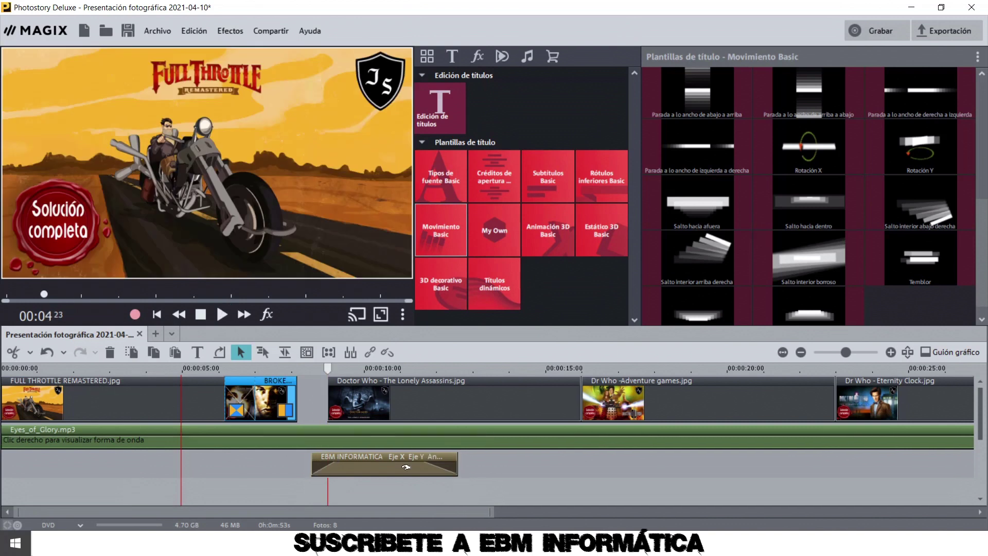
Step: Extend the end of the BROKEN SWORD clip to the start of the Doctor Who - The Lonely Assassins clip
left_click(297, 397)
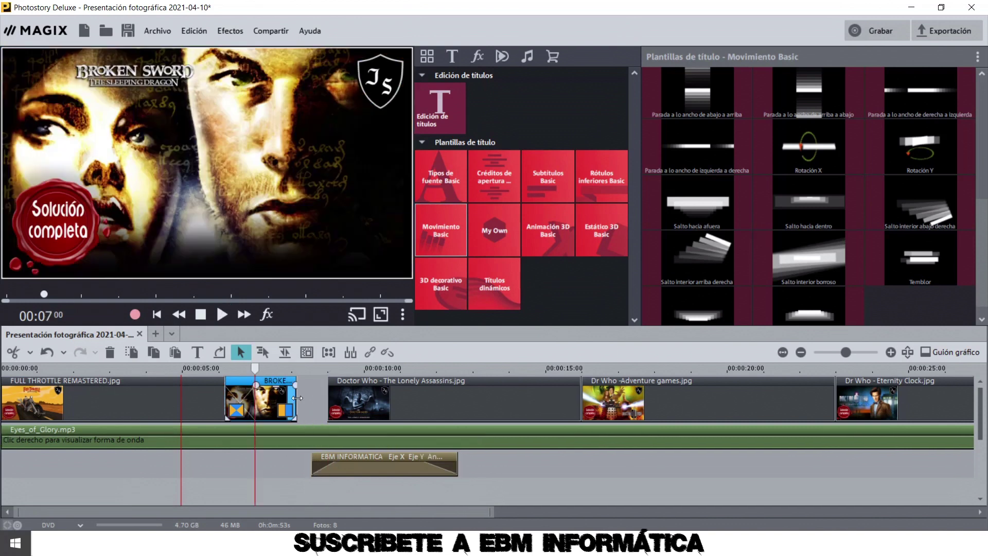
left_click_drag(297, 397, 328, 397)
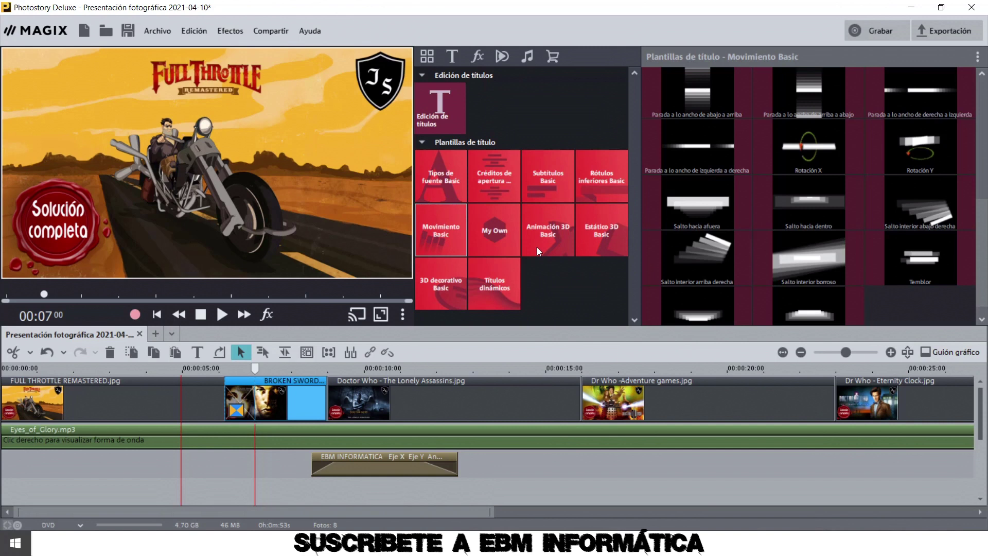
Step: Browse the 3D decorativo Basic, Títulos dinámicos and Estático 3D Basic title template categories
left_click(438, 278)
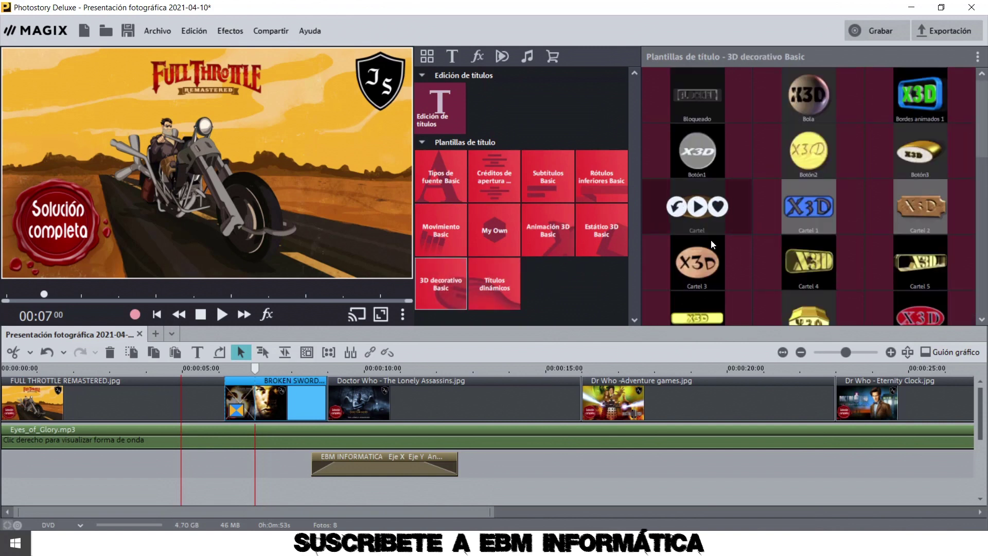
scroll(796, 277, "down", 1)
left_click(503, 284)
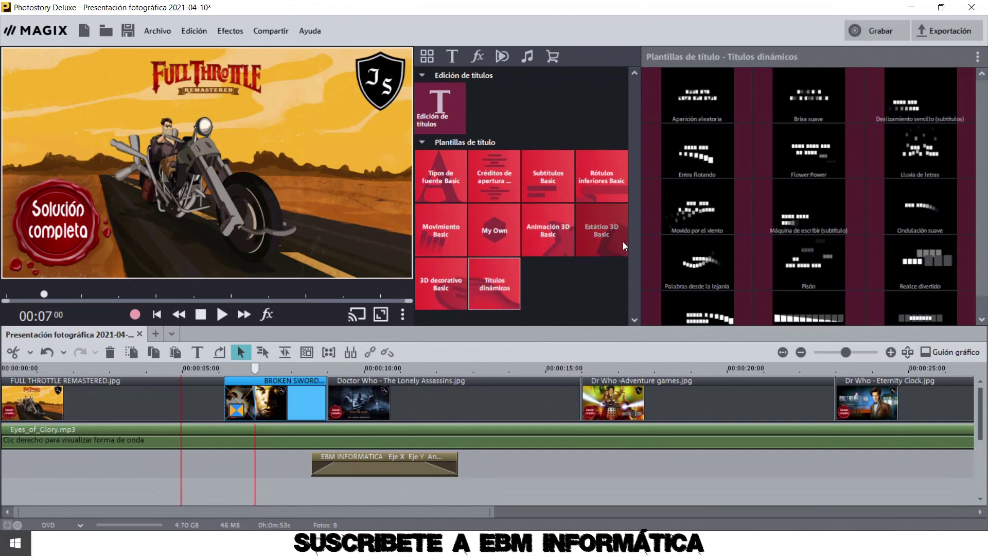
left_click(587, 227)
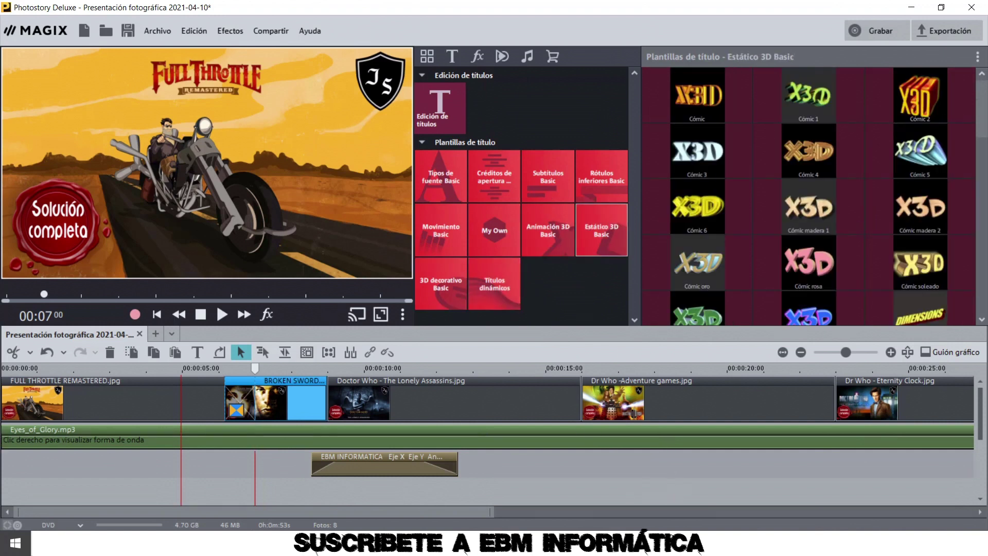
left_click(921, 544)
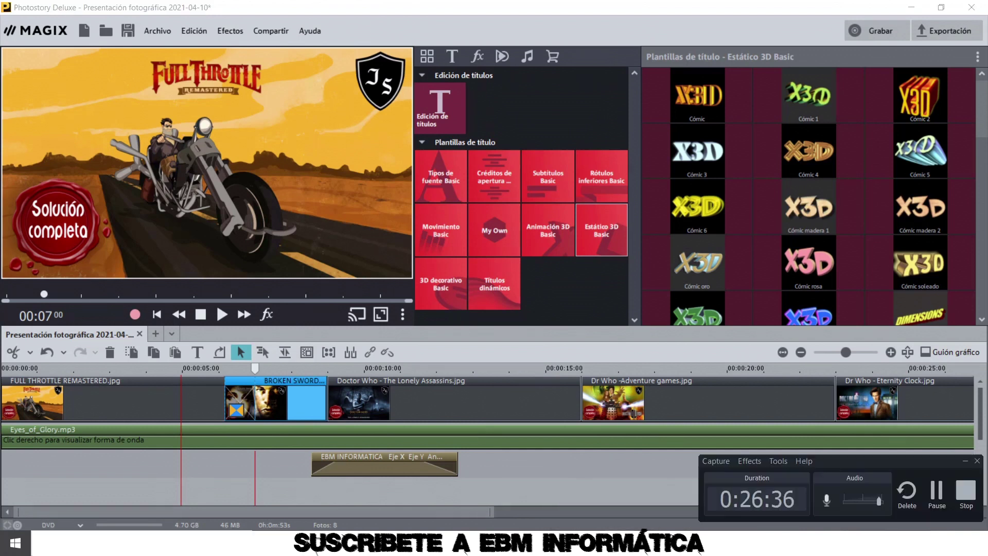
left_click(936, 503)
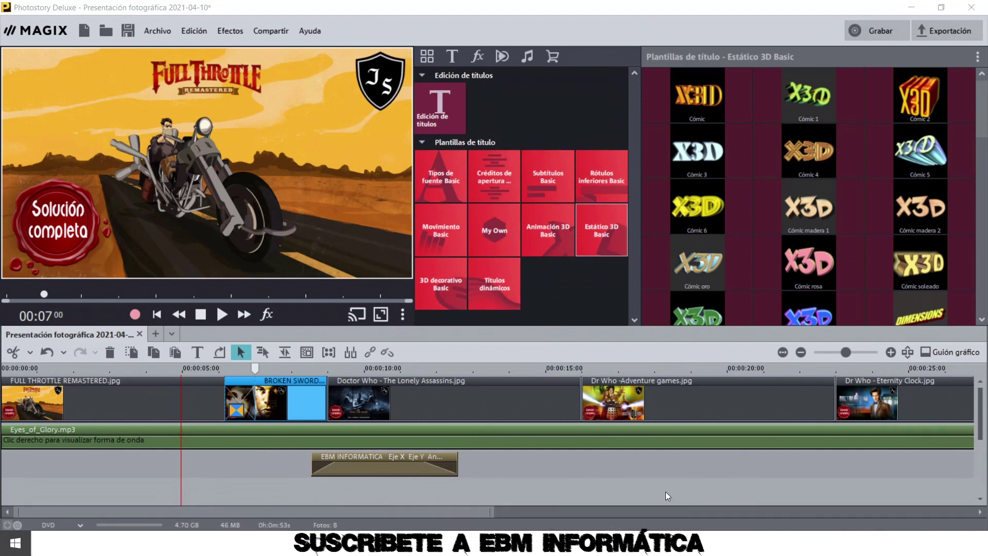
Step: Using the Brillo effect, set the brightness of the Doctor Who - The Lonely Assassins.jpg clip to 48 and its contrast to 58
left_click(477, 57)
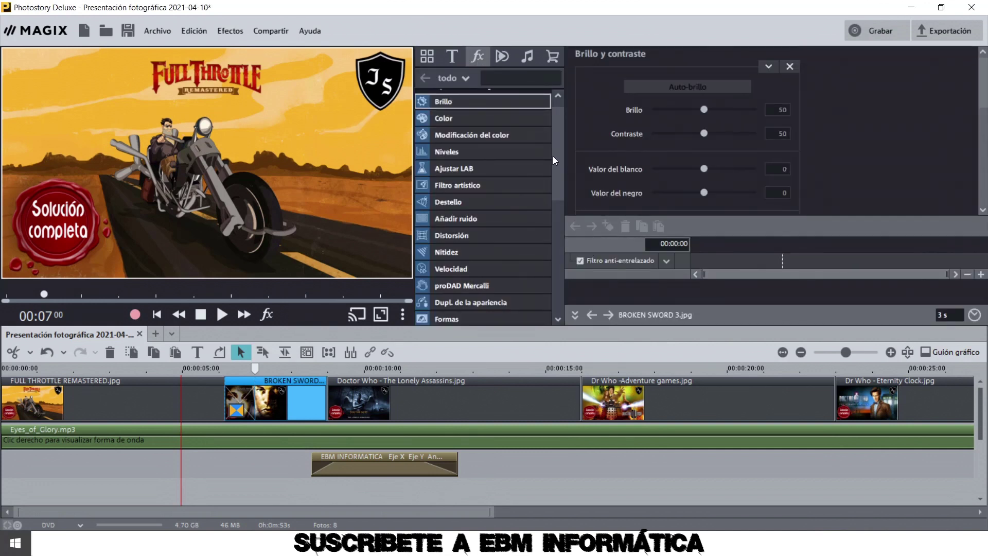
left_click_drag(558, 154, 535, 110)
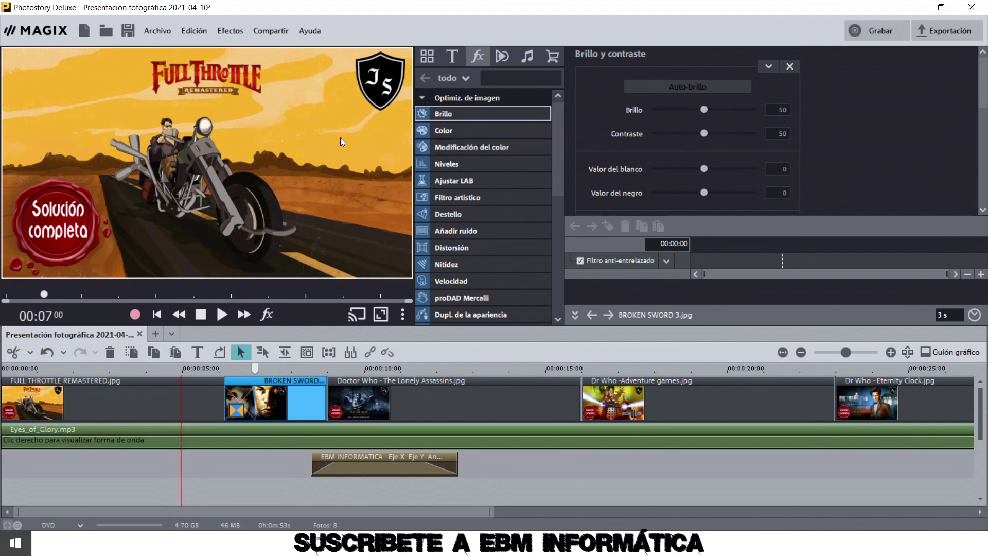
left_click(372, 392)
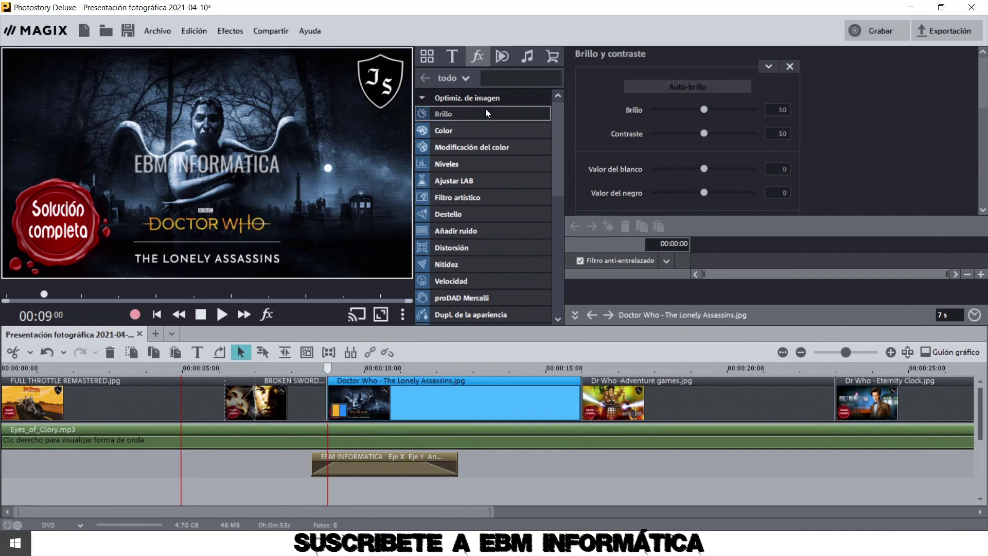
left_click(421, 98)
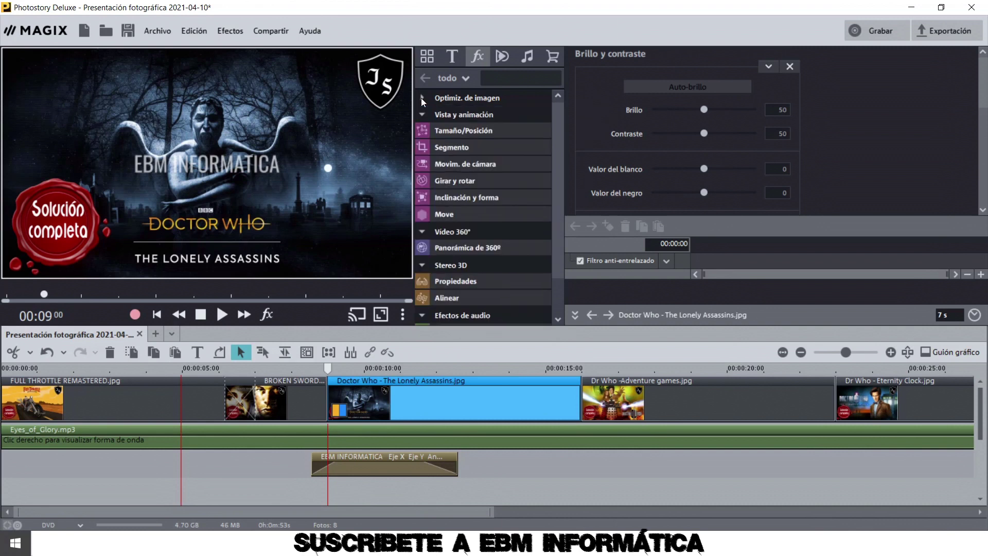
left_click(421, 97)
left_click_drag(702, 108, 754, 126)
left_click_drag(696, 134, 712, 130)
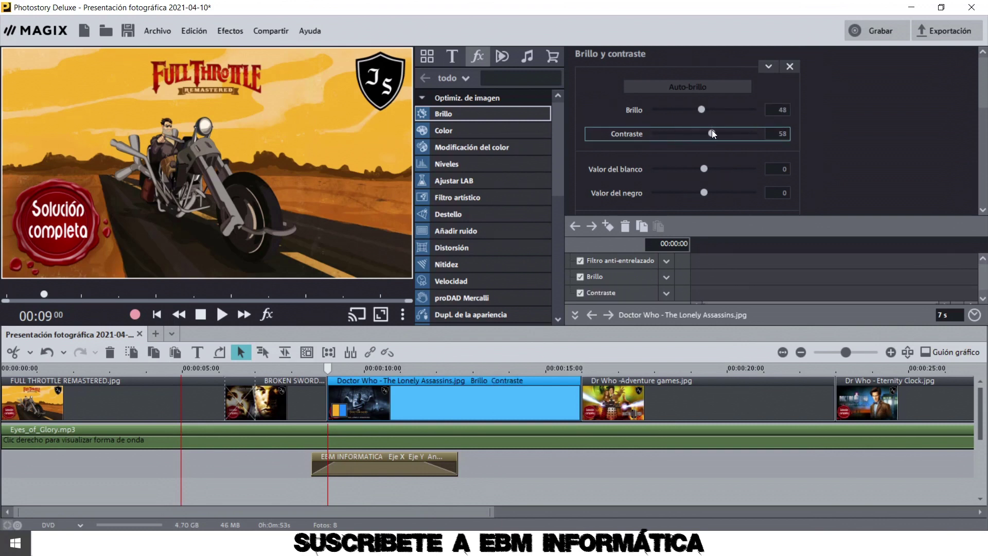
Step: Set the brightness of the Doctor Who - The Lonely Assassins.jpg clip to 49 and its white value (Valor del blanco) to -16
left_click(440, 367)
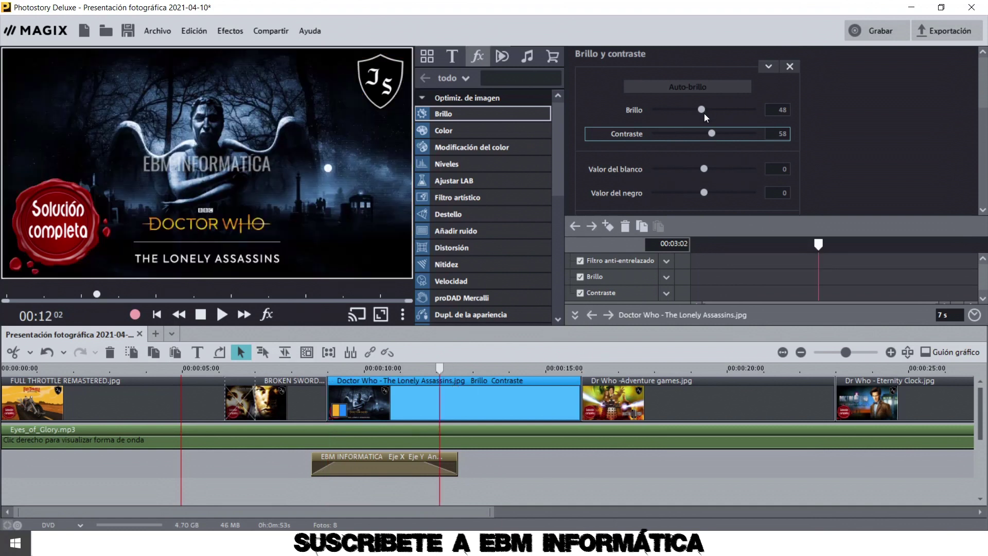
mouse_move(699, 109)
left_mouse_down()
mouse_move(665, 111)
mouse_move(702, 107)
left_mouse_up()
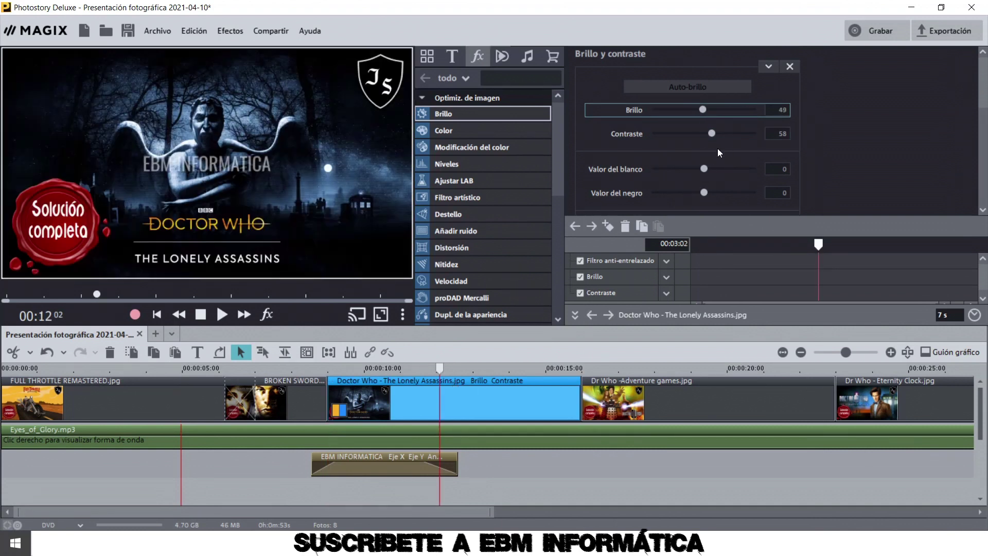
mouse_move(703, 168)
left_mouse_down()
mouse_move(716, 168)
mouse_move(694, 171)
left_mouse_up()
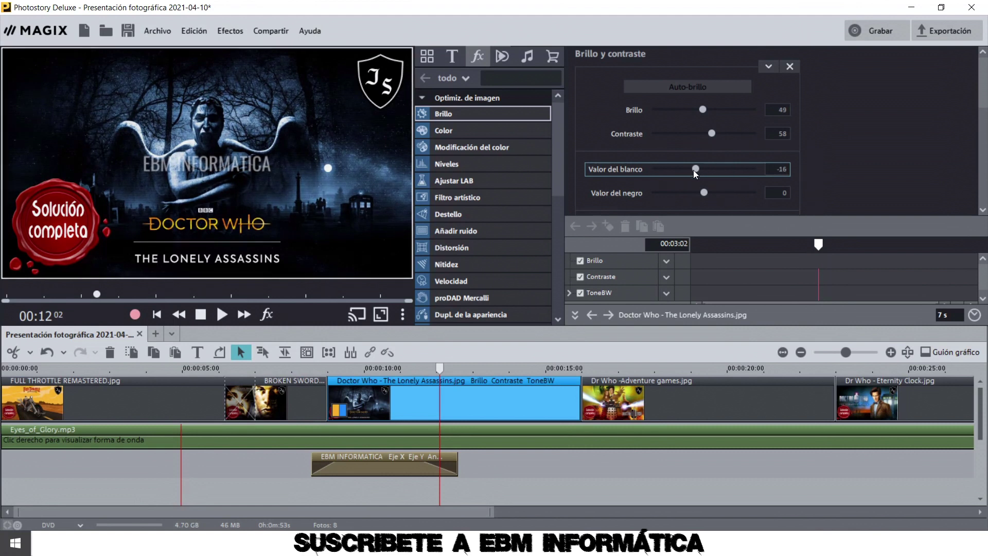
Step: Using the Color effect, tint the Doctor Who - The Lonely Assassins.jpg clip towards violet-blue and set its colour temperature to 76
left_click(453, 130)
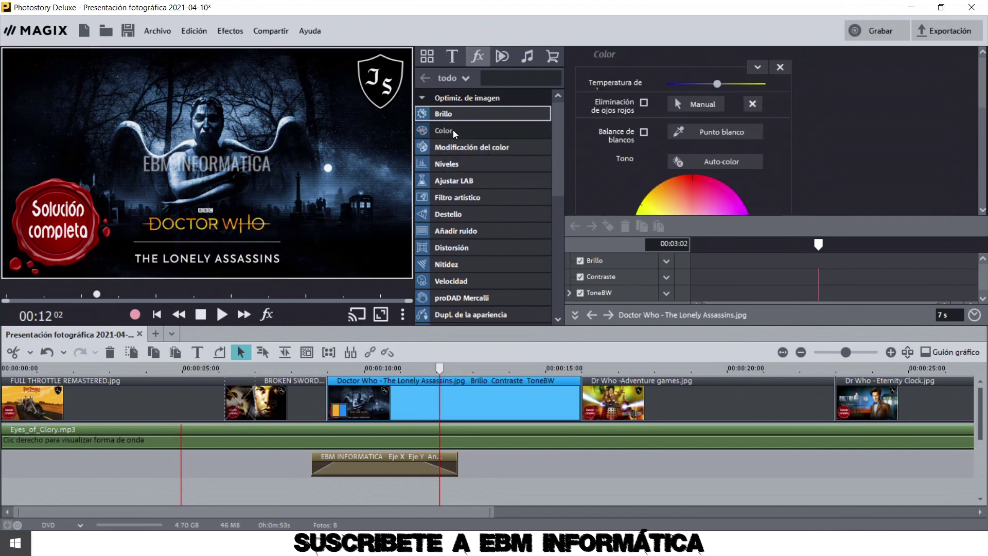
mouse_move(985, 109)
left_mouse_down()
mouse_move(984, 135)
mouse_move(986, 126)
left_mouse_up()
left_click(722, 168)
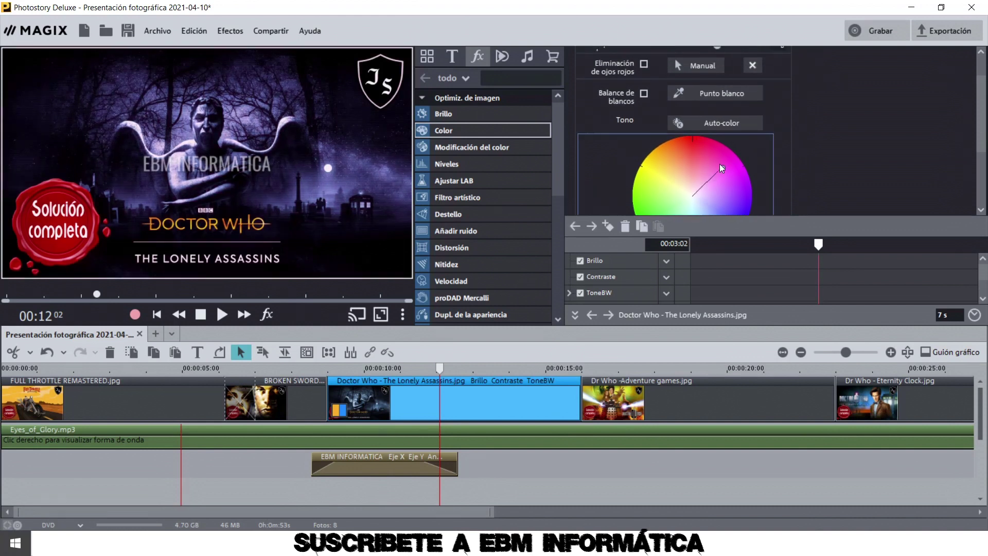
left_click(657, 196)
left_click(729, 205)
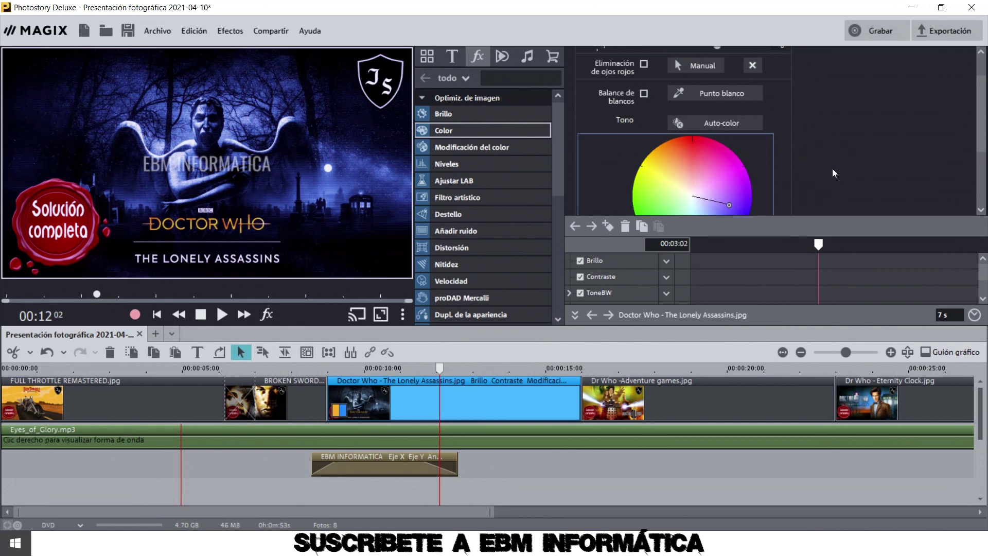
scroll(646, 107, "up", 2)
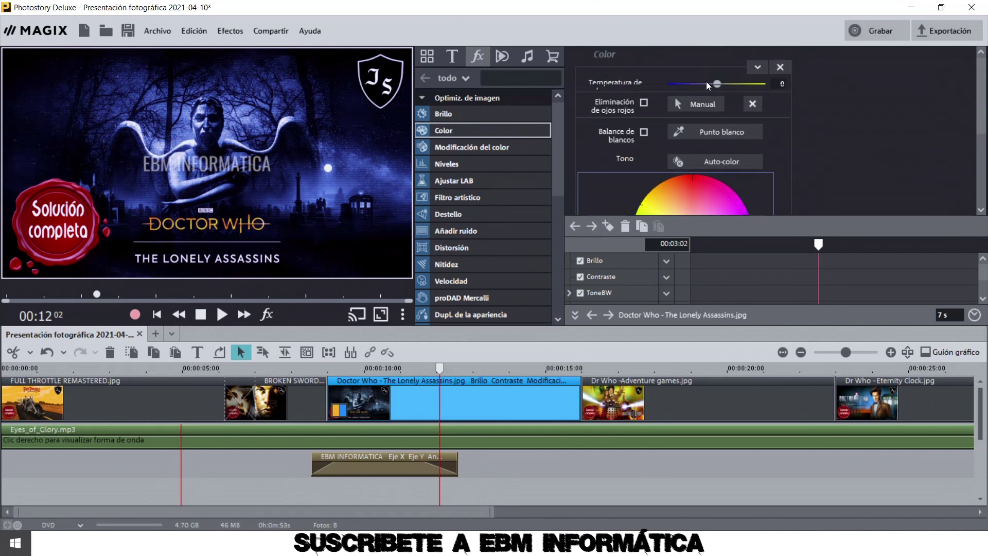
left_click_drag(698, 84, 677, 84)
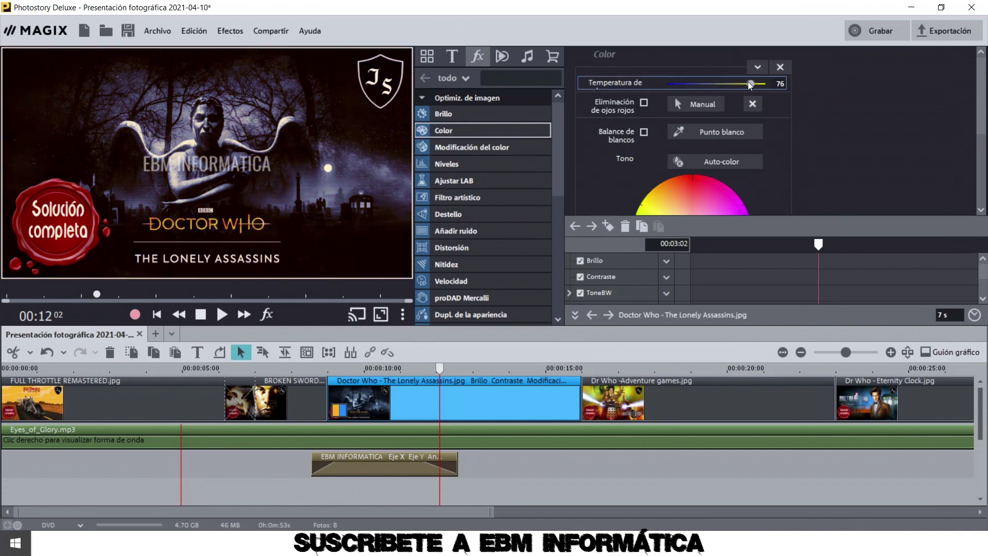
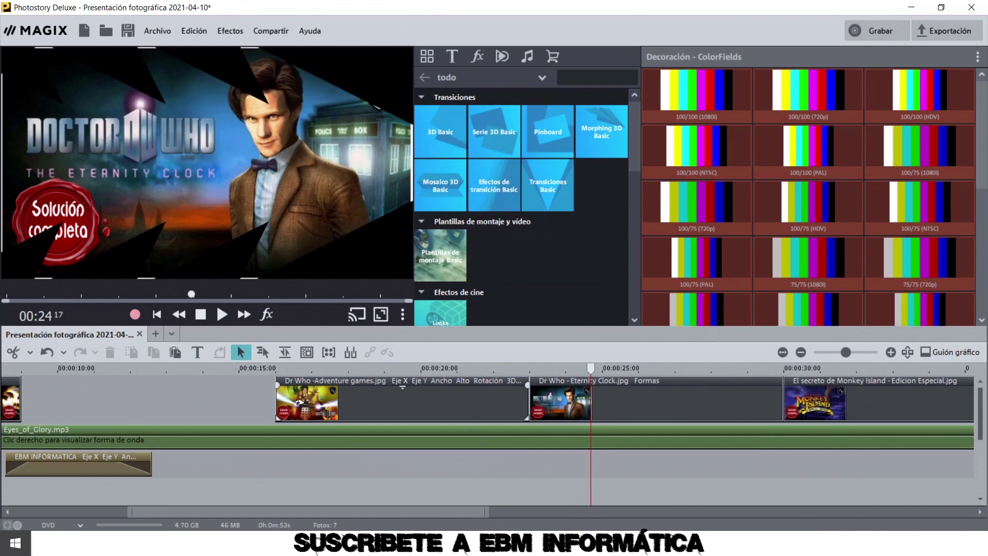
Step: Extend the start of the Dr Who -Adventure games clip back to the BROKEN SWORD clip, and add the Cambio 1 transition at its end
left_click_drag(274, 407, 27, 403)
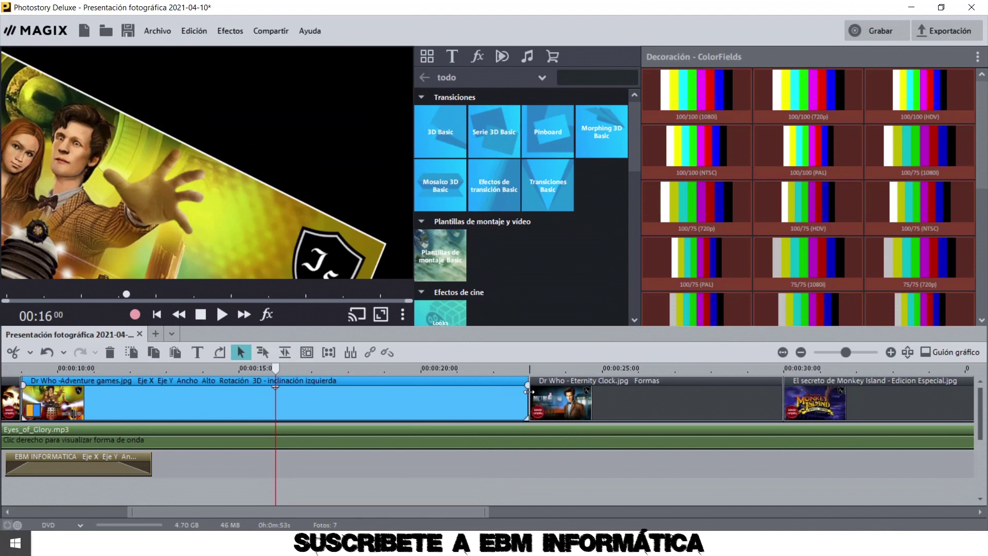
left_click(452, 125)
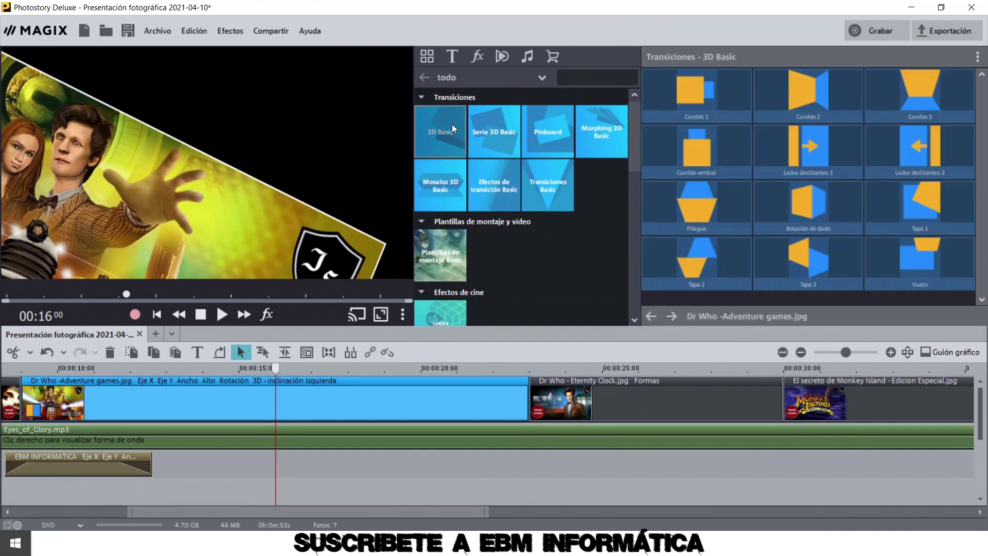
left_click(685, 90)
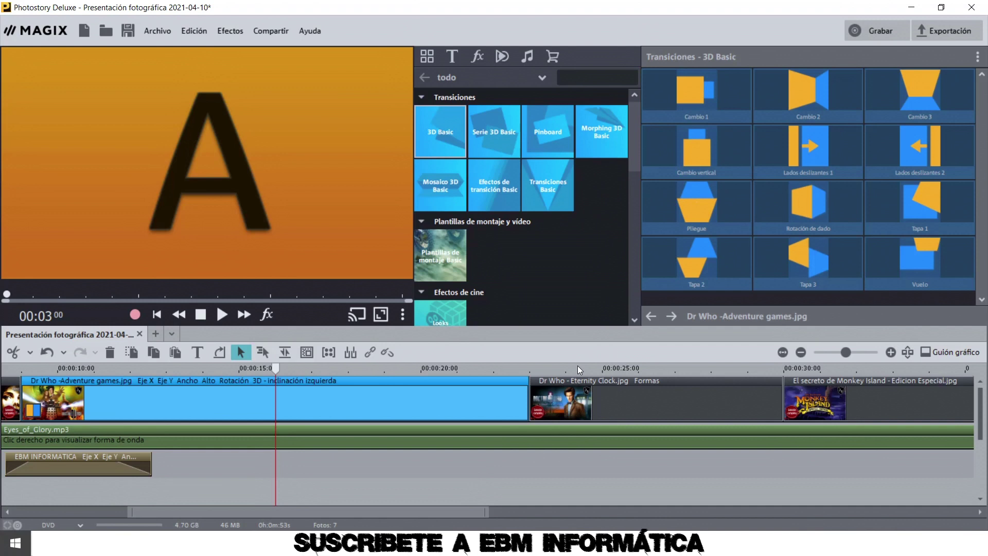
left_click_drag(733, 90, 533, 399)
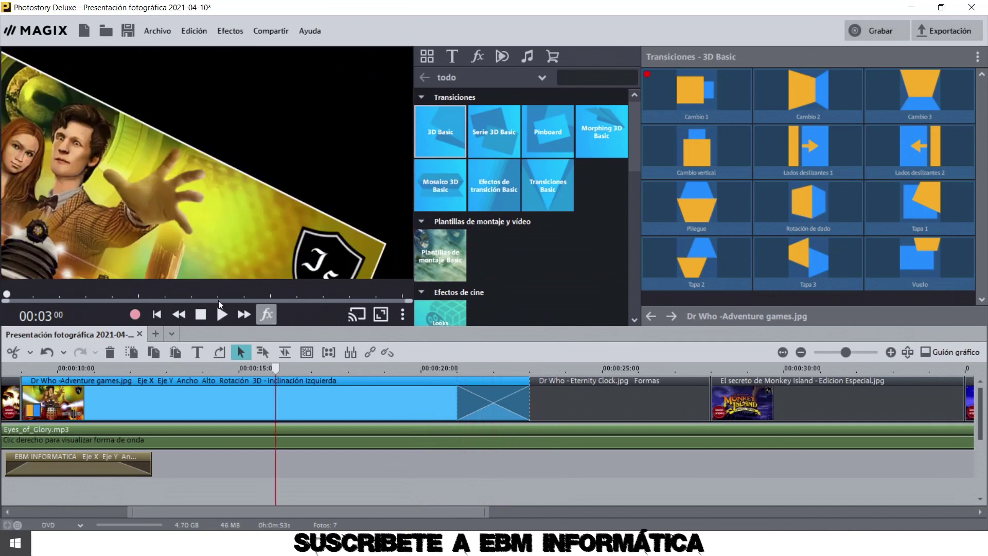
Step: Preview the Mesa con fotos 3D transition series and insert a Serie 3D Basic series of 10 transitions between El secreto de Monkey Island.jpg and Compass - 40154.mp4
left_click_drag(359, 511, 650, 499)
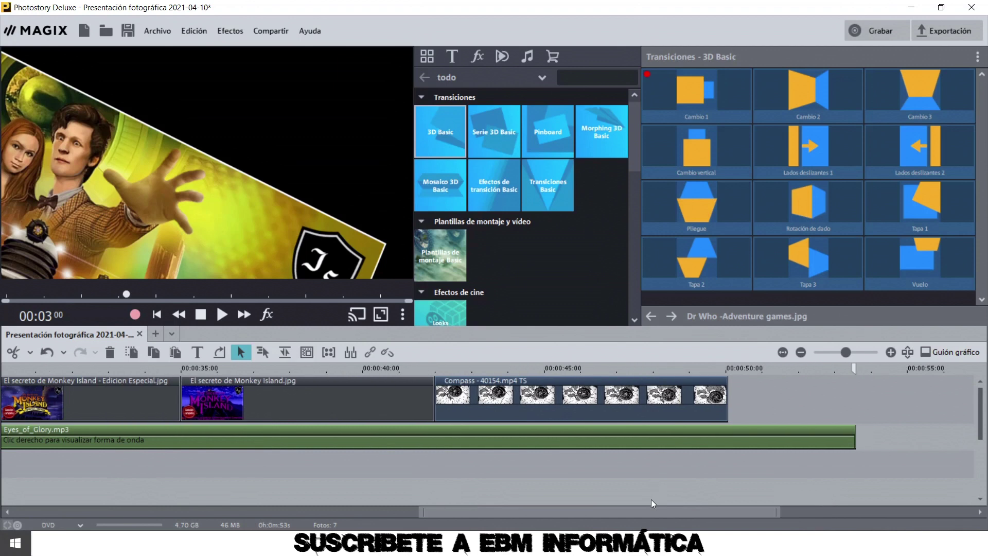
left_click(505, 127)
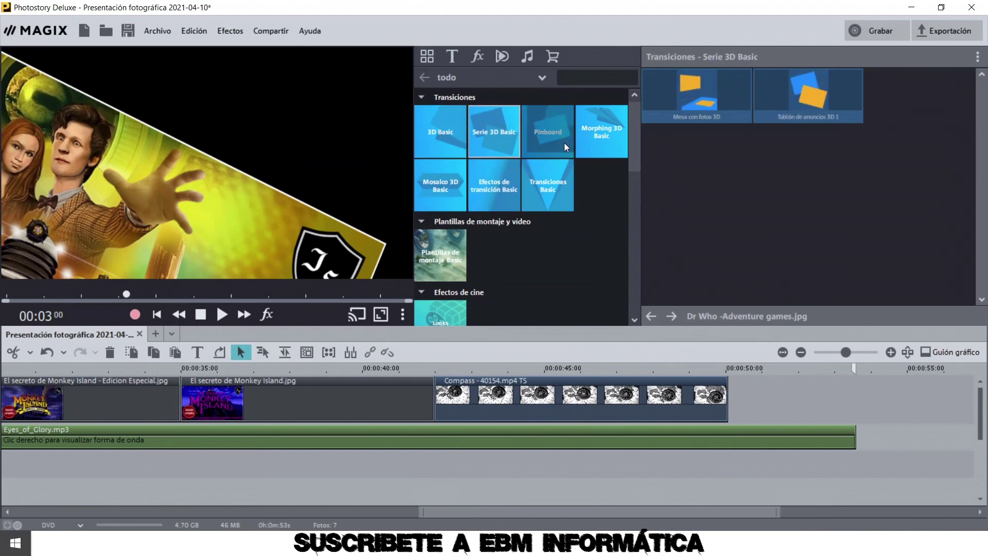
left_click(690, 91)
left_click(685, 90)
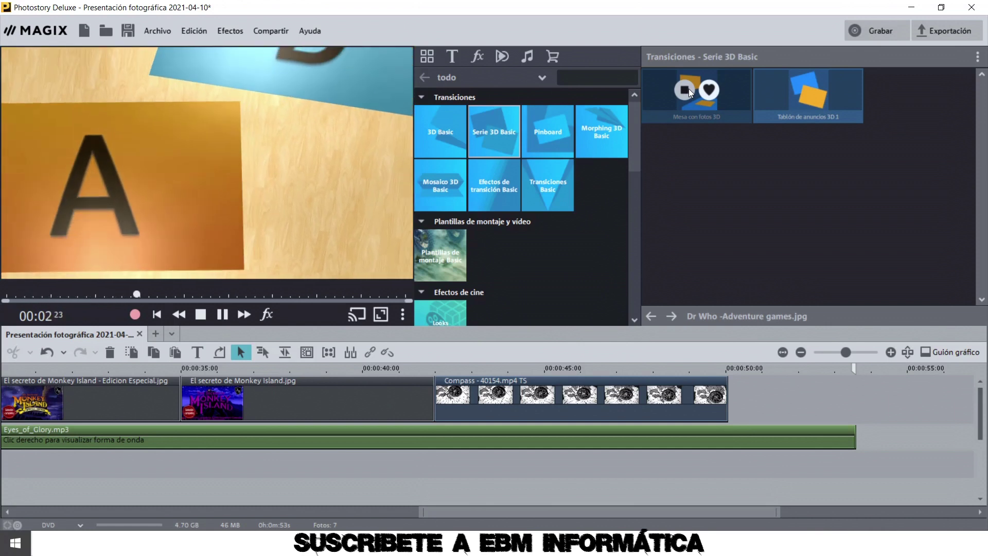
left_click(688, 90)
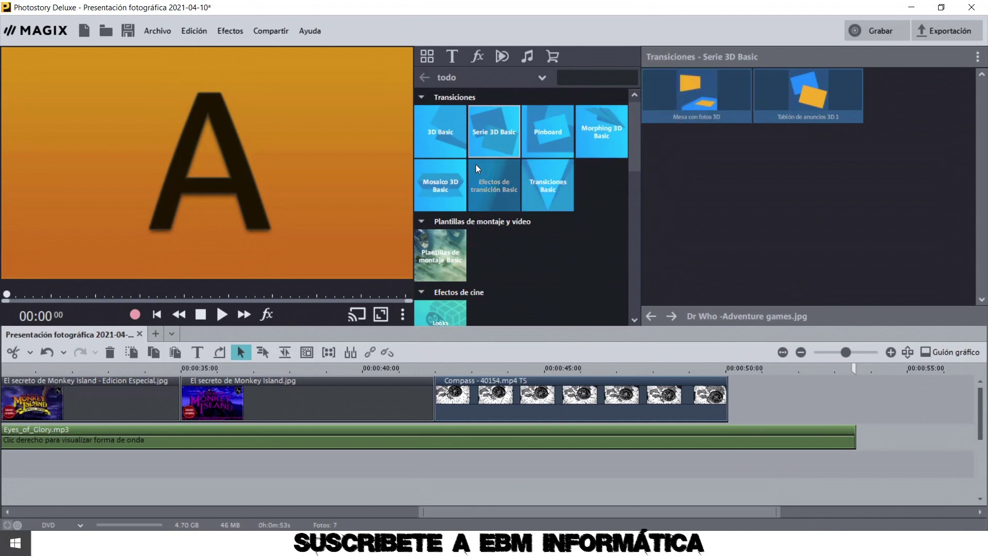
left_click_drag(606, 200, 423, 391)
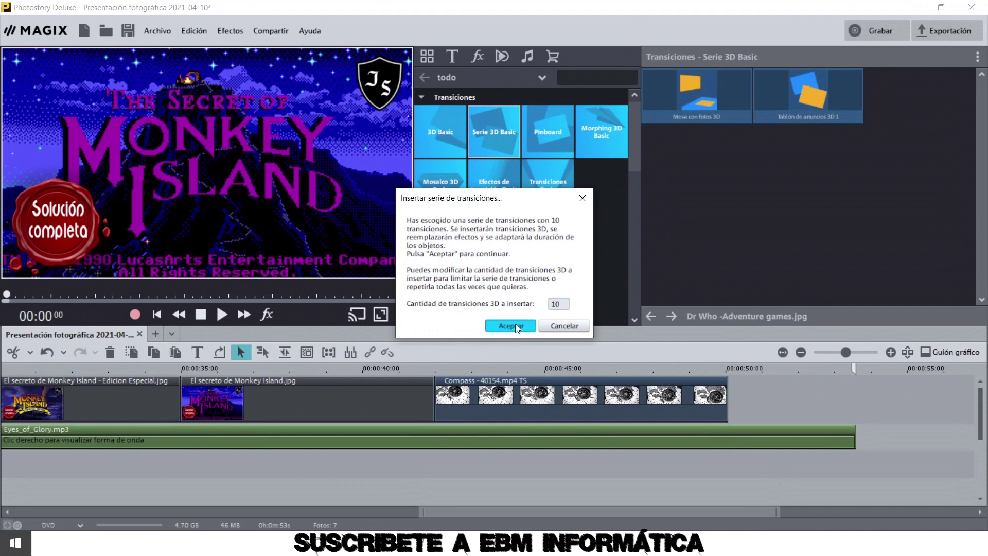
left_click(514, 324)
Step: Play back the transition from El secreto de Monkey Island.jpg to the compass video, starting shortly before it
left_click(274, 369)
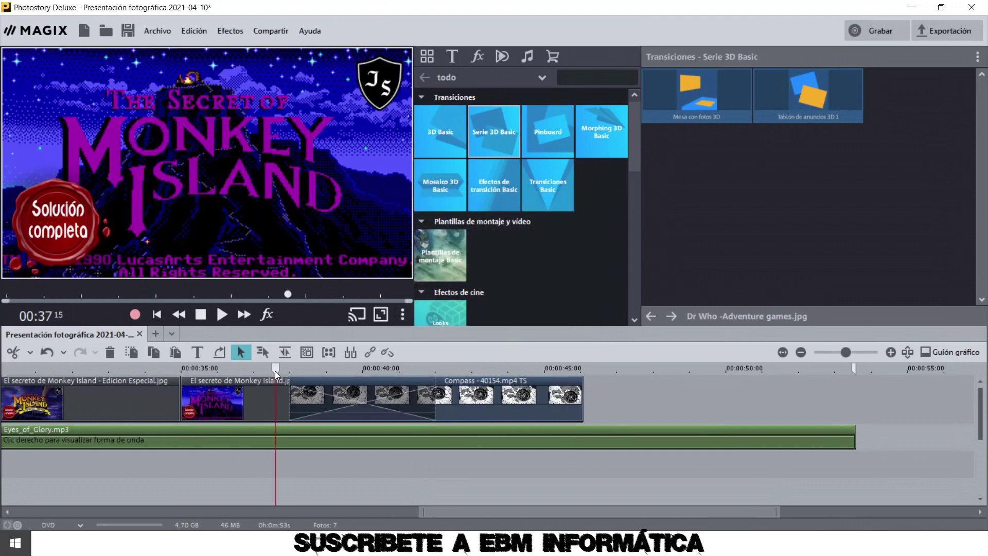
left_click(228, 320)
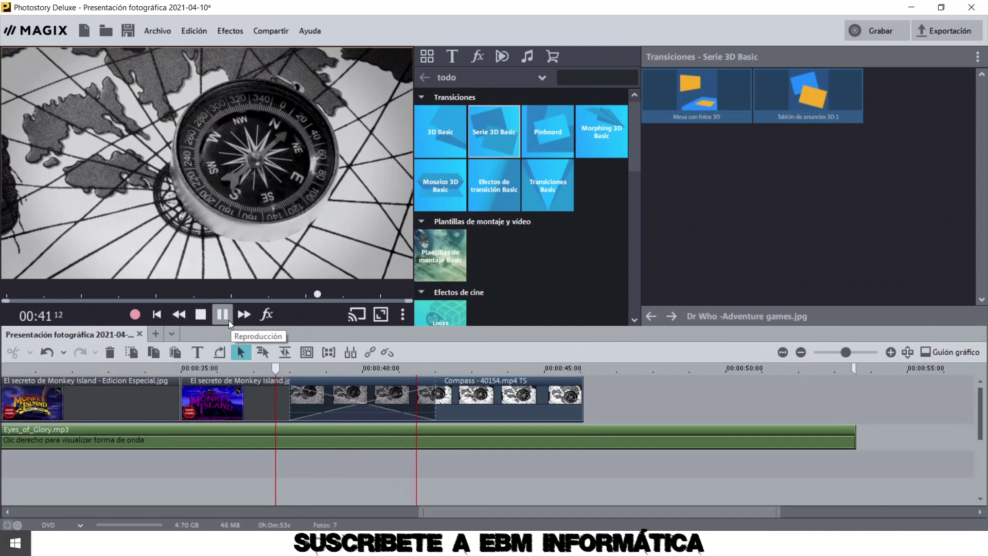
left_click(229, 321)
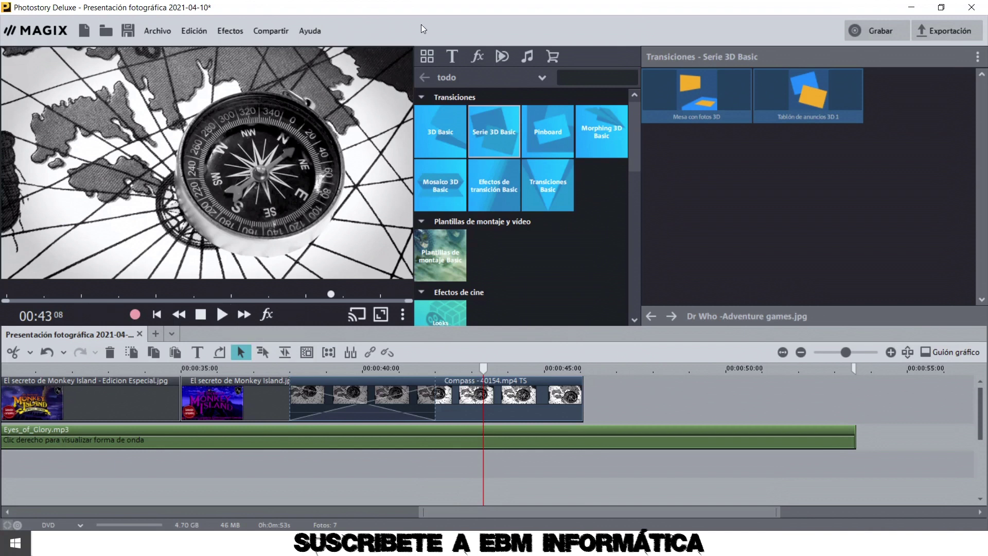
Step: Preview the Fractura and Estrella transitions from the Morphing 3D Basic category
left_click(597, 132)
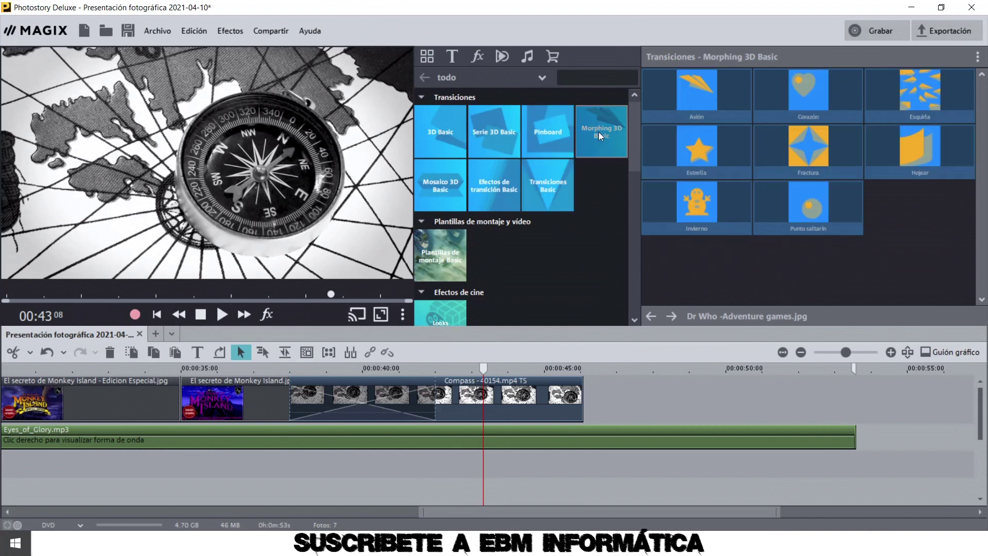
left_click(795, 147)
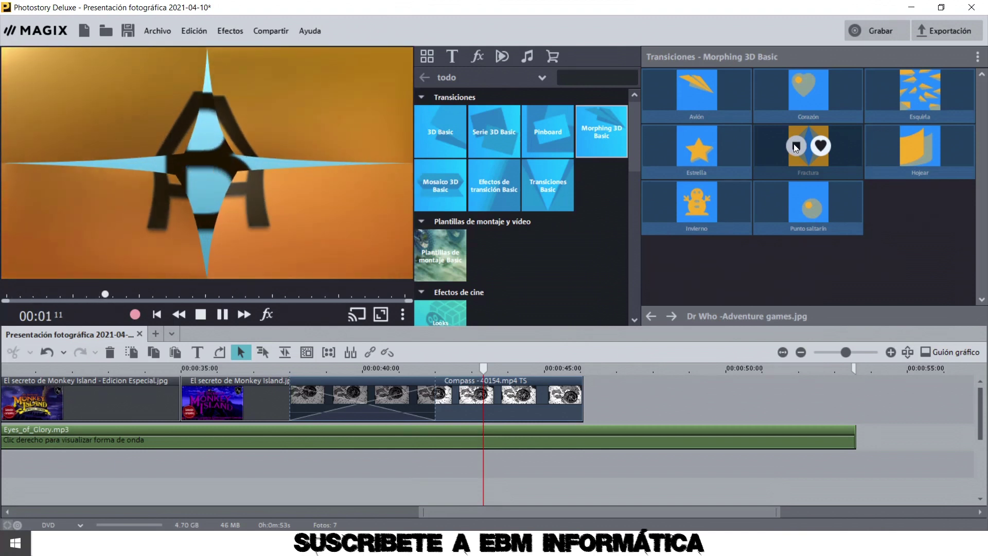
left_click(683, 147)
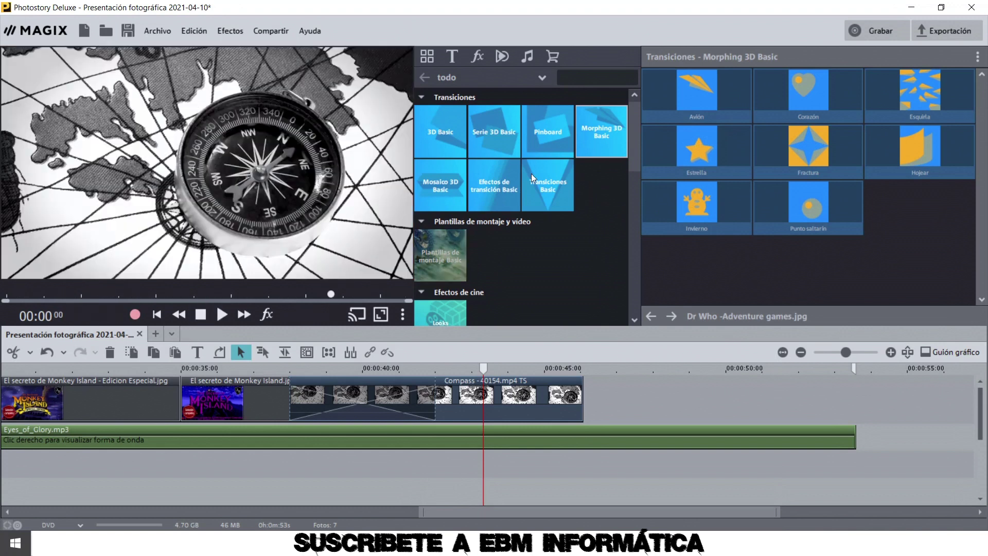
Step: Browse the Plantillas de montaje Basic templates and preview Path to Victory
left_click(452, 248)
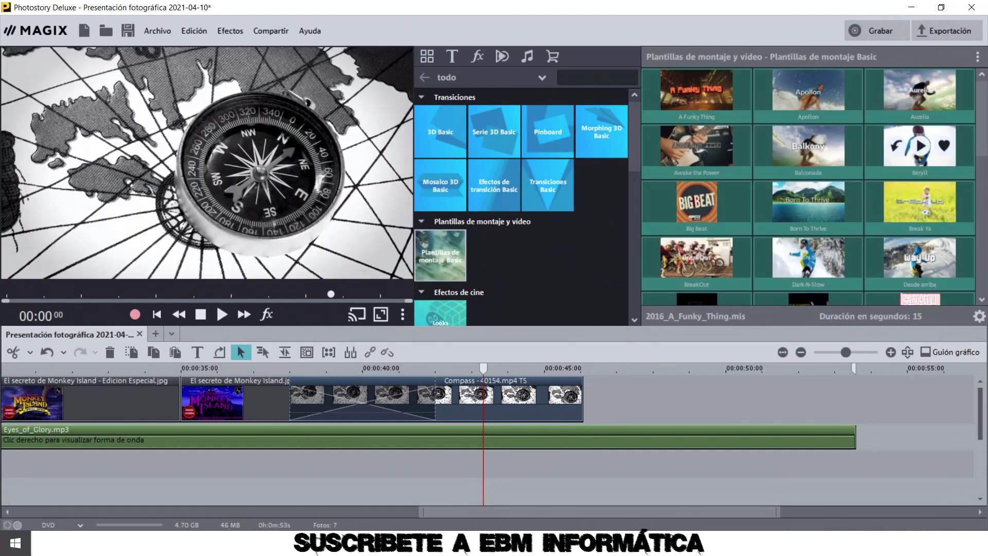
left_click_drag(982, 132, 984, 296)
mouse_move(831, 184)
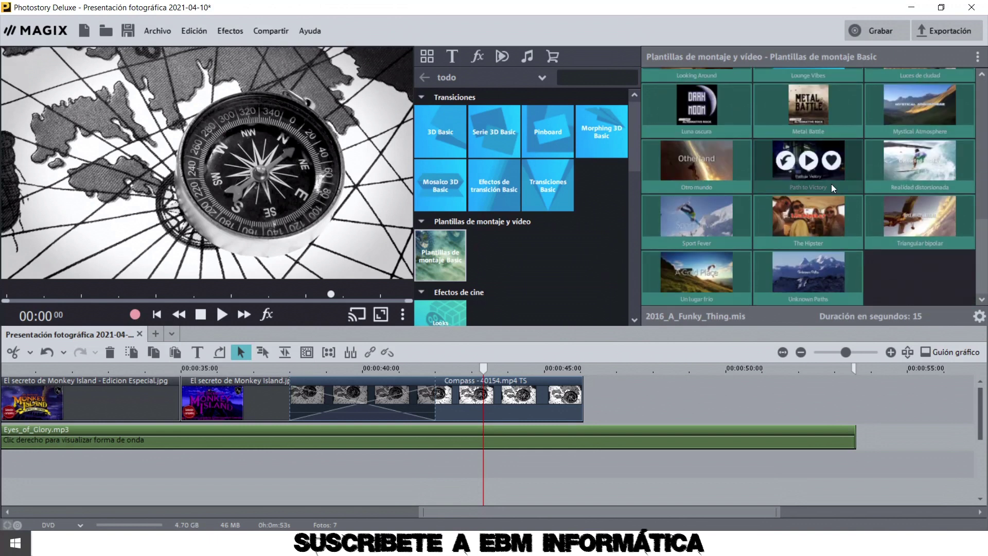
left_click(811, 165)
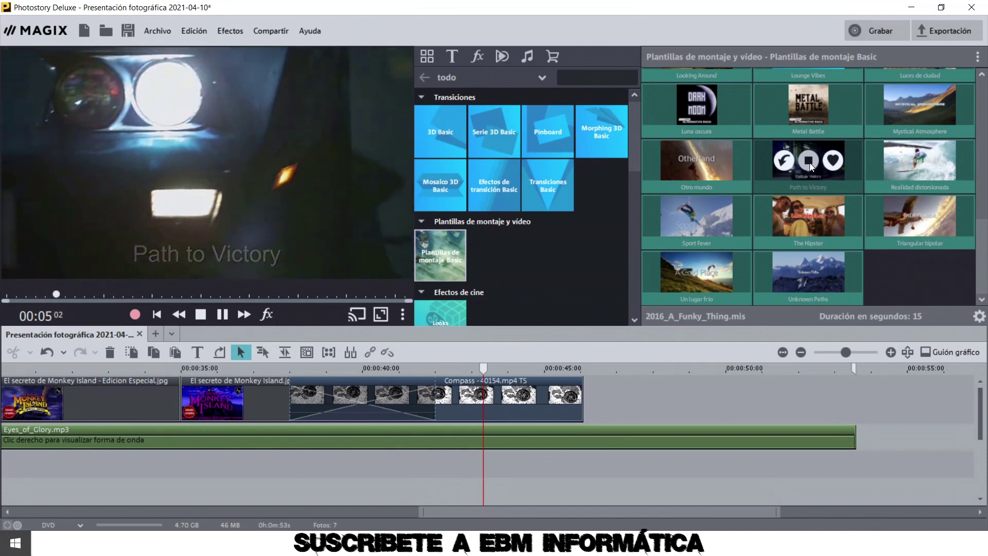
left_click(810, 162)
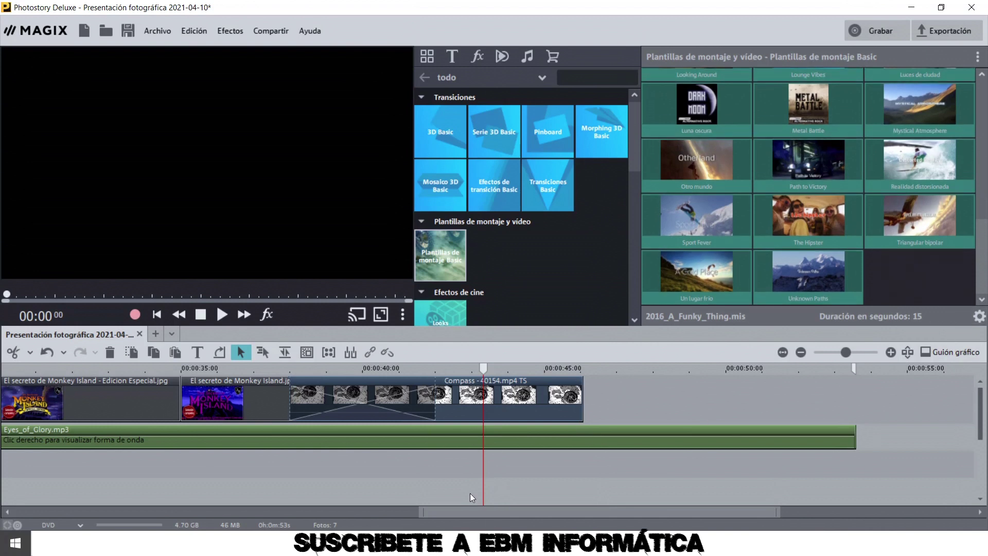
Step: Preview the B/N (contraste bajo) cinematic look on the El secreto de Monkey Island - Edicion Especial.jpg clip
left_click_drag(476, 514, 31, 516)
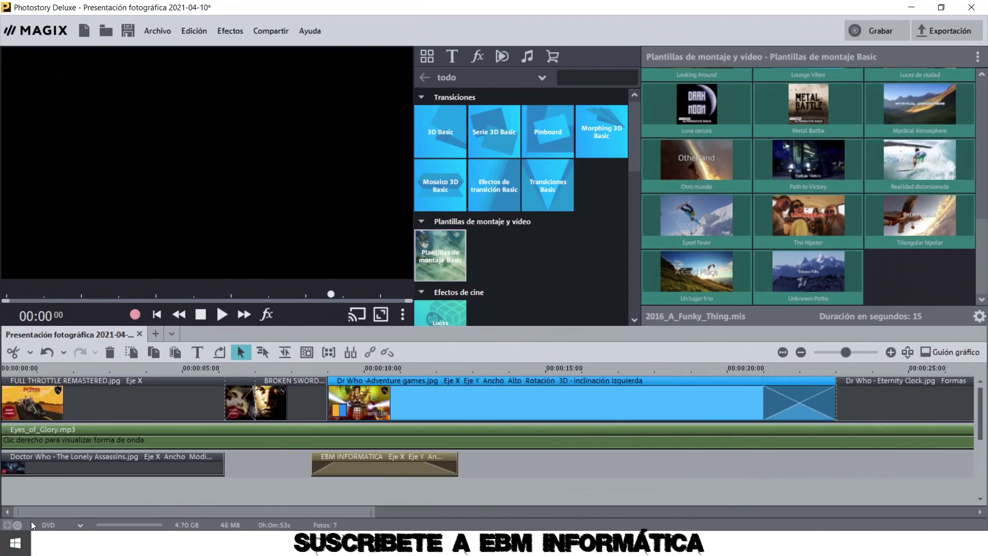
left_click_drag(635, 167, 634, 218)
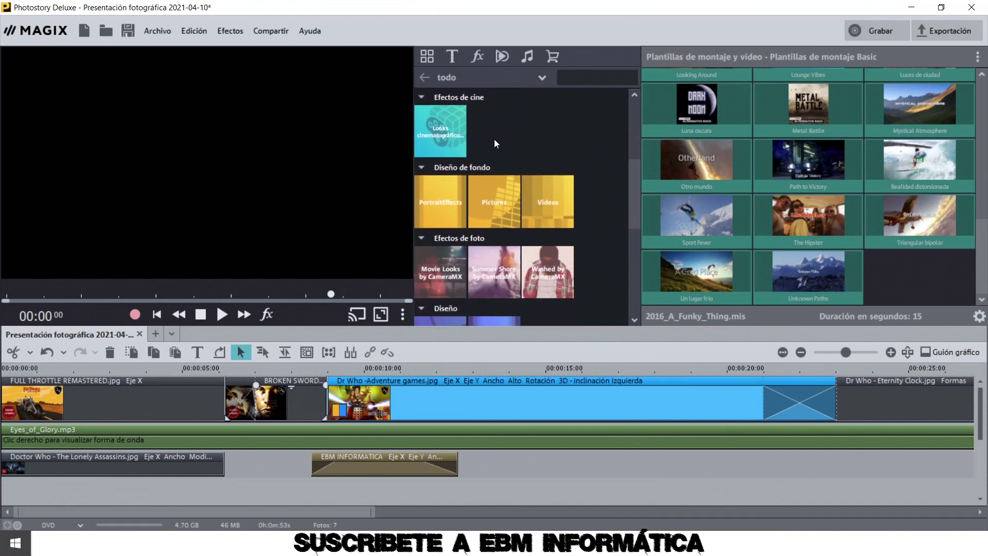
left_click(448, 128)
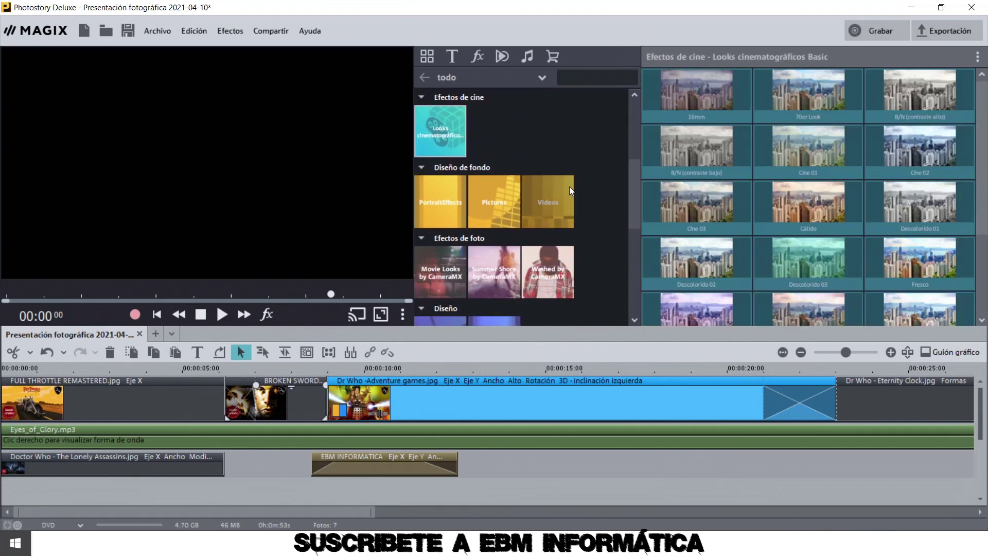
left_click(128, 380)
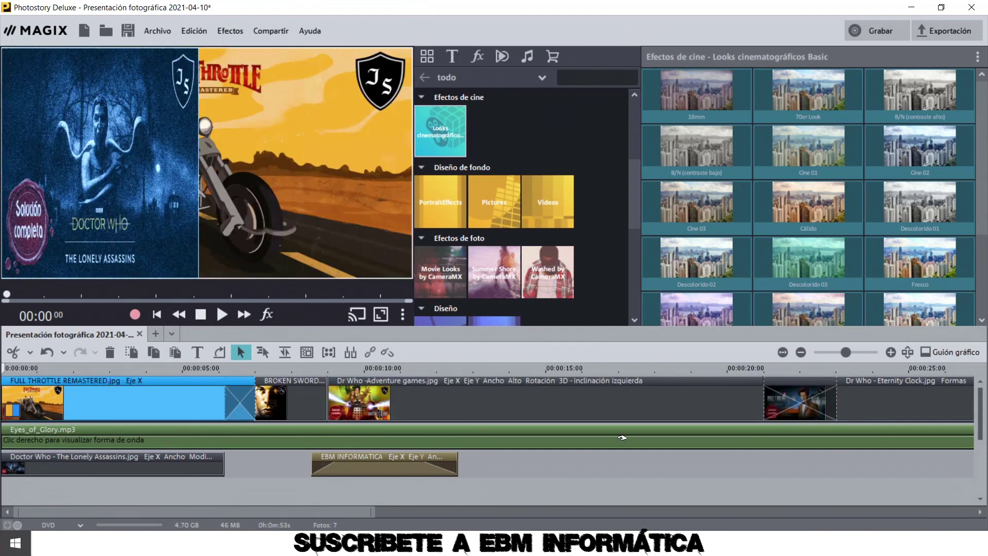
left_click_drag(279, 511, 492, 505)
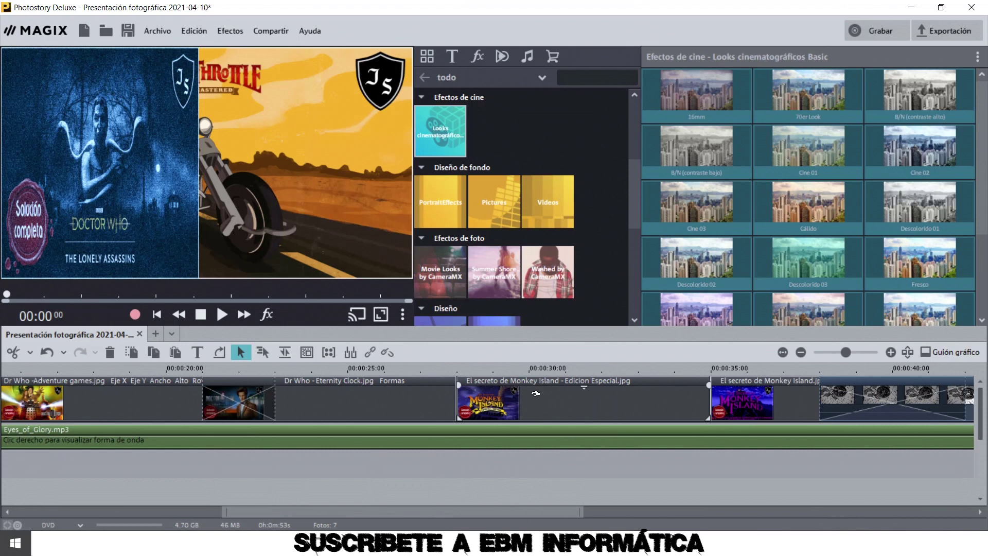
left_click(530, 381)
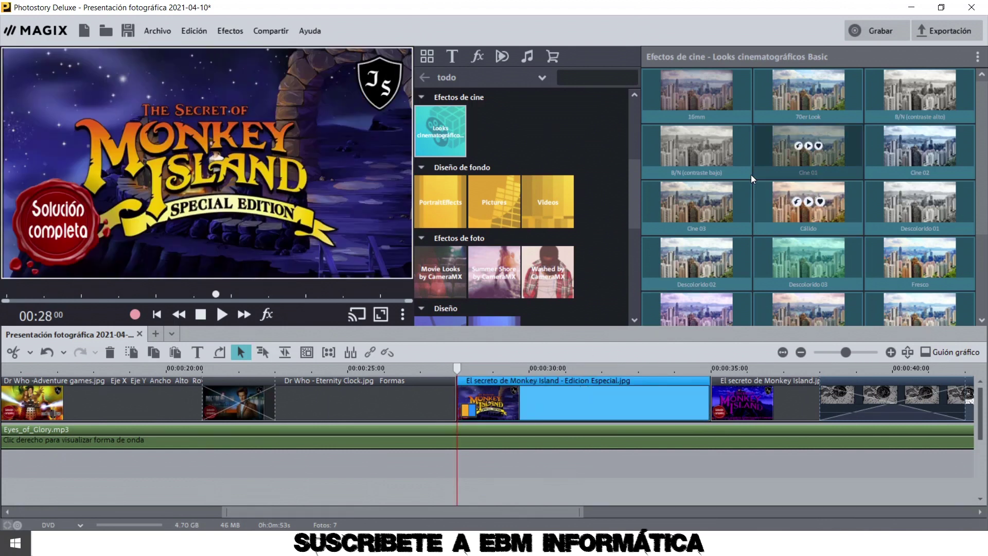
left_click(698, 146)
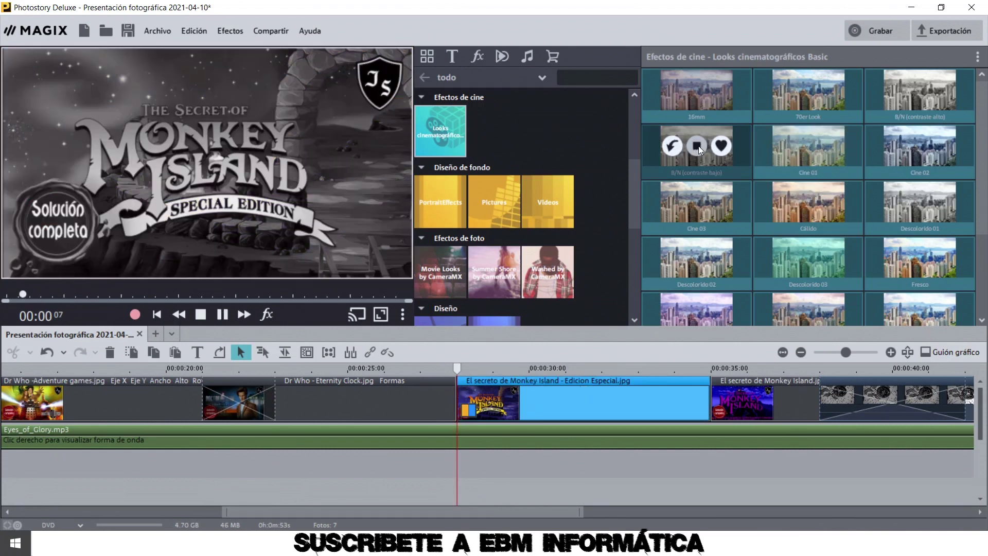
Step: Preview the Cine 02 and Viñeteado 02 cinematic looks on the El secreto de Monkey Island - Edicion Especial.jpg clip
mouse_move(929, 168)
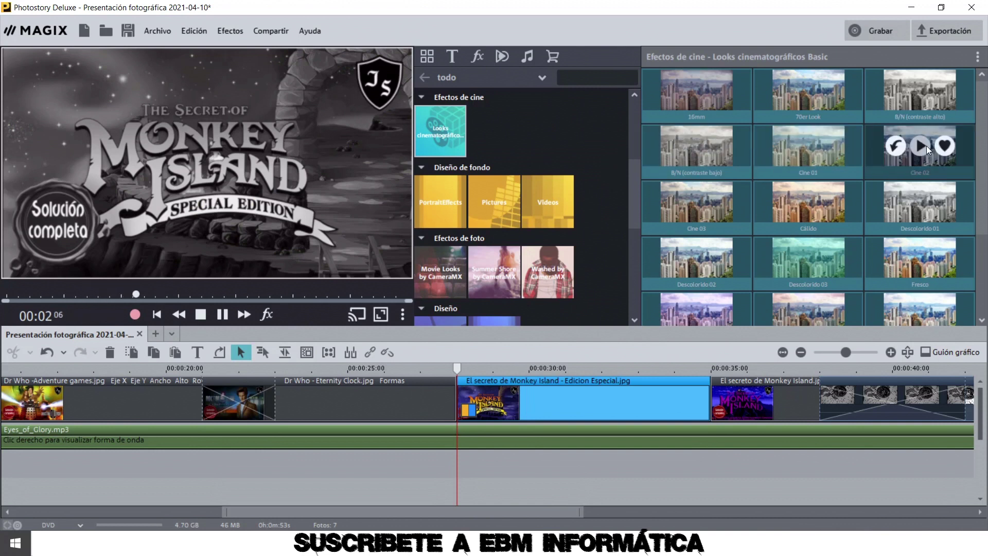
left_click(922, 145)
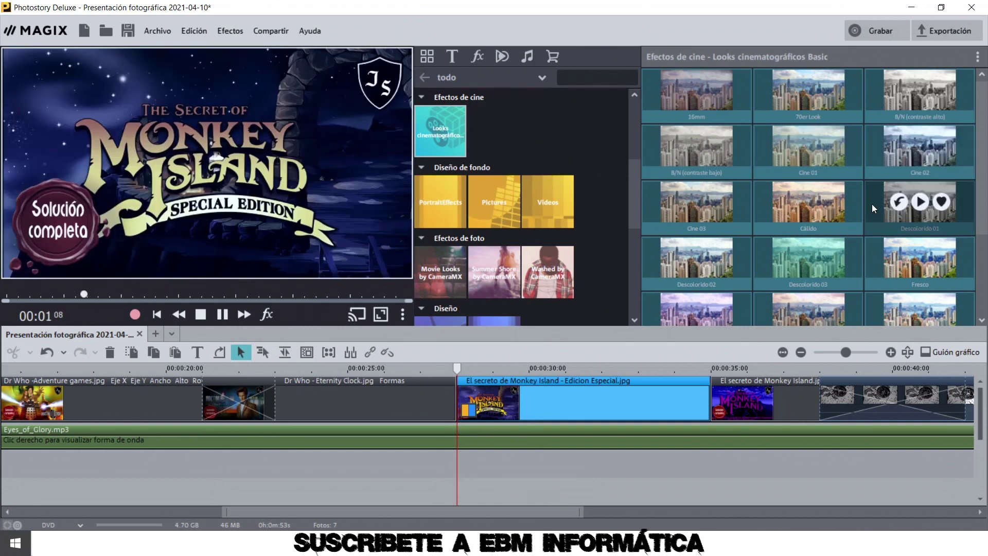
scroll(837, 193, "down", 2)
scroll(838, 193, "down", 1)
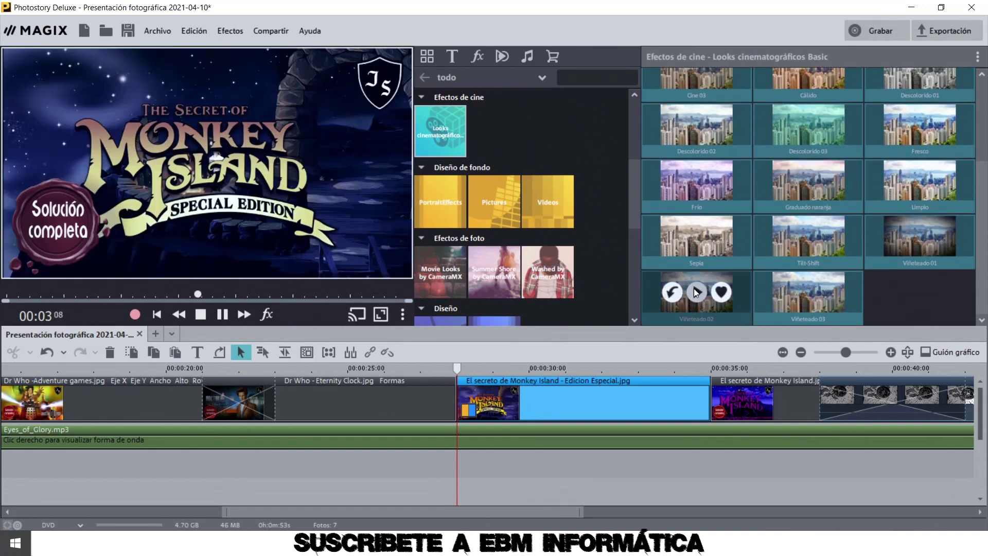
left_click(695, 290)
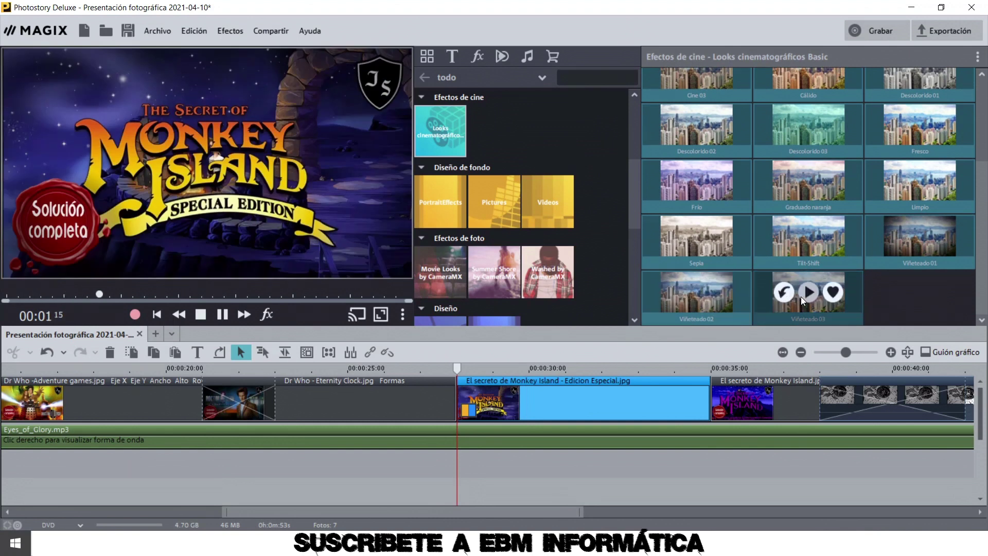
Step: Apply the Viñeteado 03 cinematic look to the El secreto de Monkey Island - Edicion Especial.jpg clip and select its overlay object
left_click(783, 292)
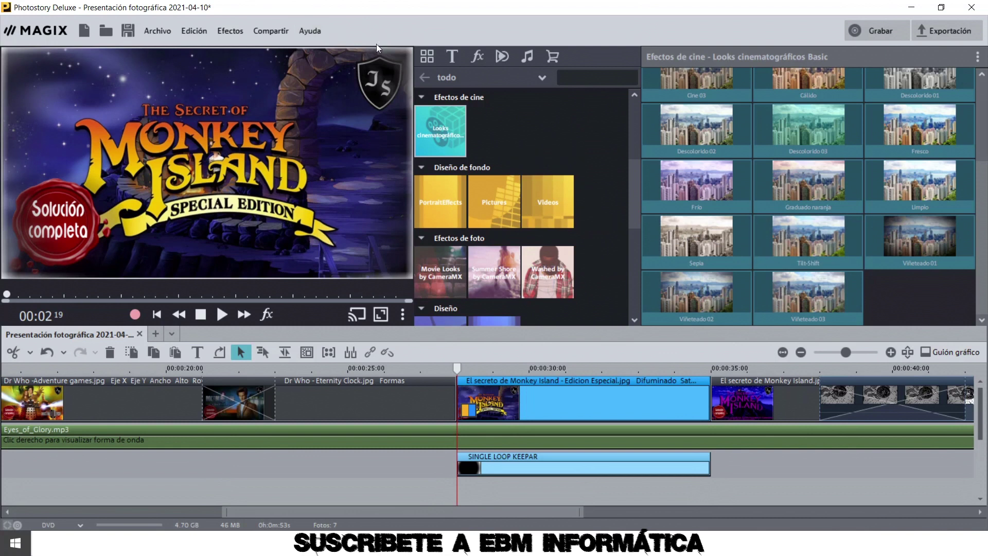
left_click(547, 460)
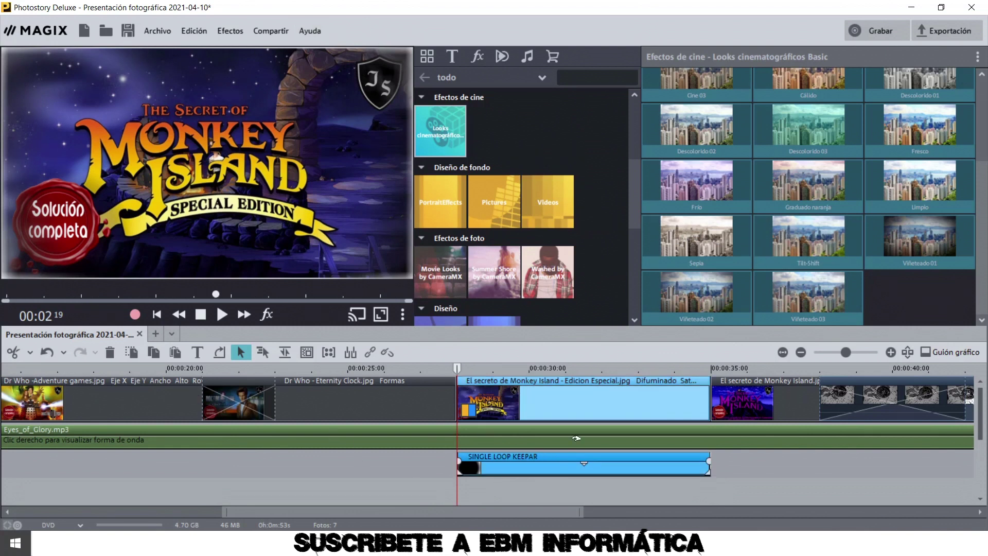
Step: Preview the Hacia la izquierda, Hojas que caen and Mesa derecha backgrounds from the PortraitEffects category
scroll(614, 212, "down", 1)
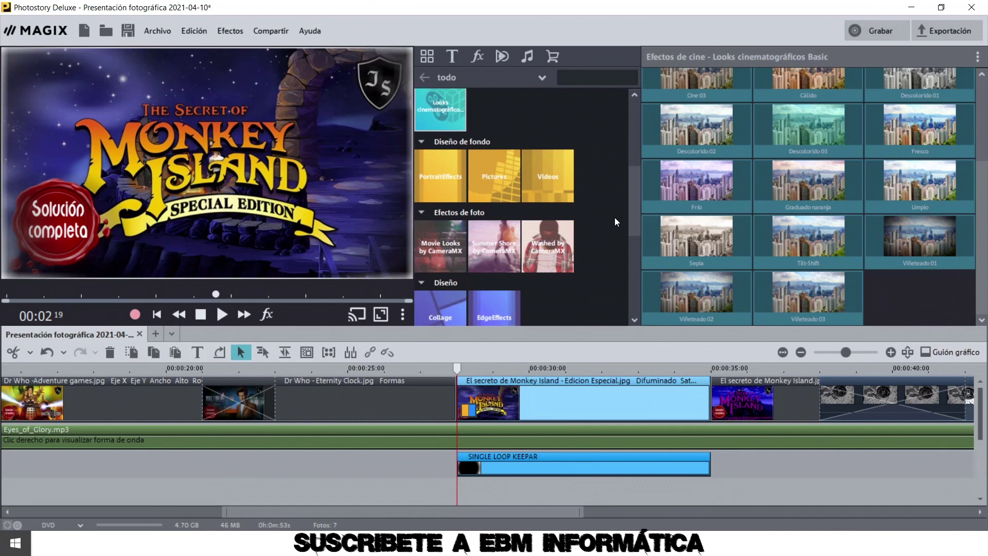
left_click(452, 162)
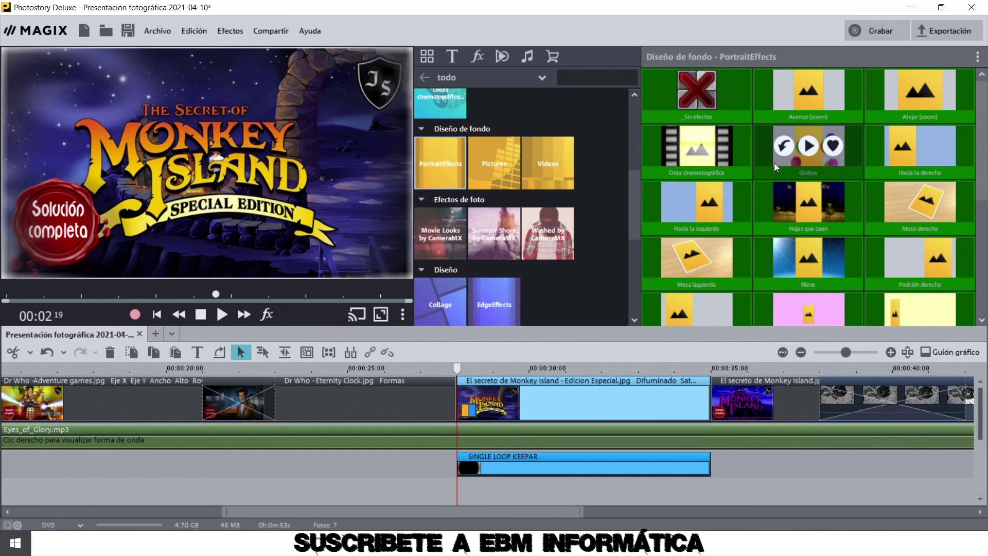
left_click(697, 201)
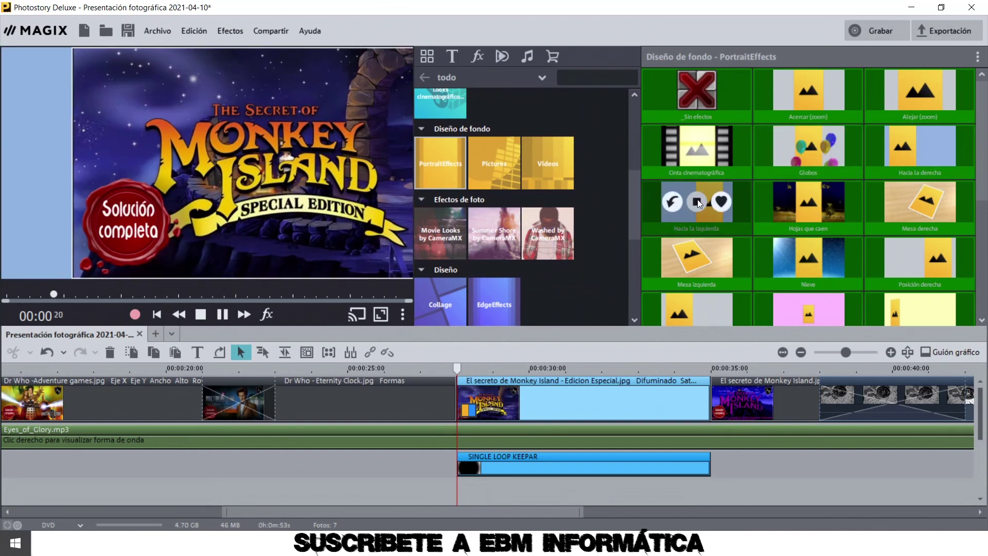
left_click(807, 204)
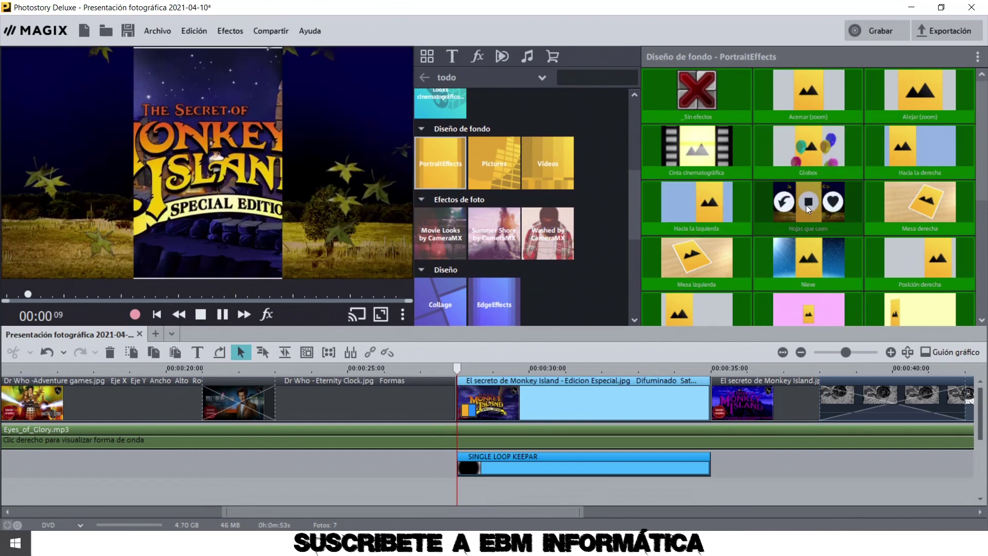
left_click(925, 200)
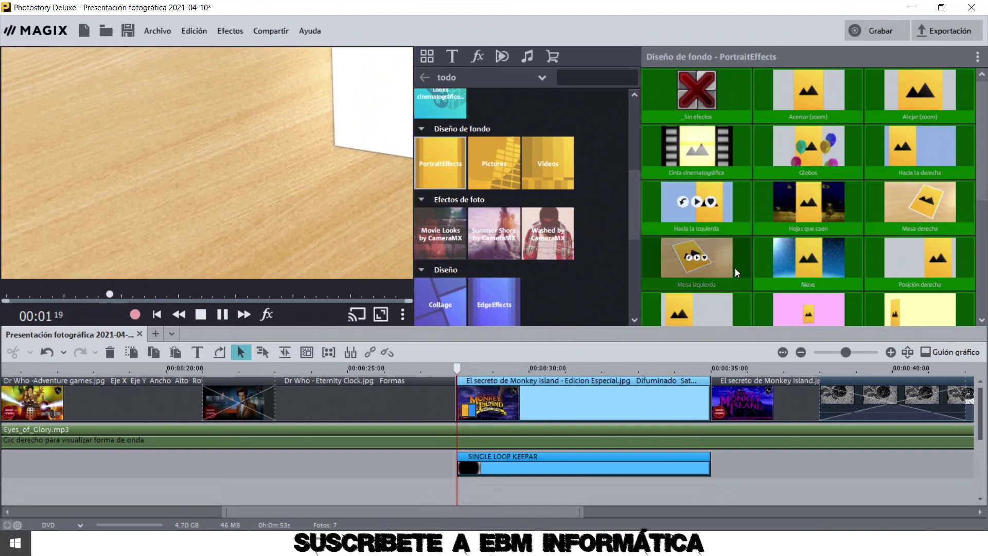
Step: Preview the Presentación 1 and Presentación 4 backgrounds from the PortraitEffects category
scroll(761, 230, "down", 3)
left_click(808, 224)
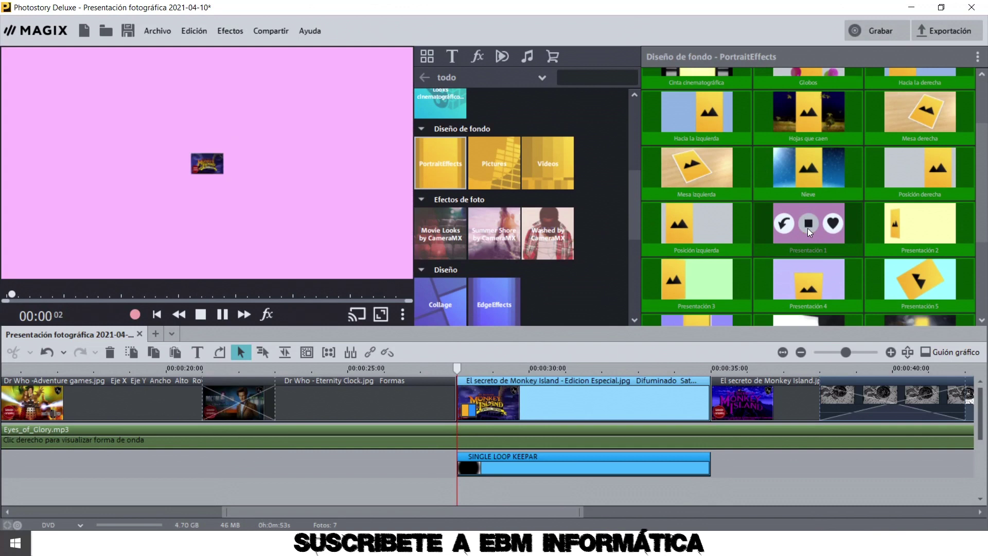
scroll(807, 227, "down", 2)
left_click(808, 227)
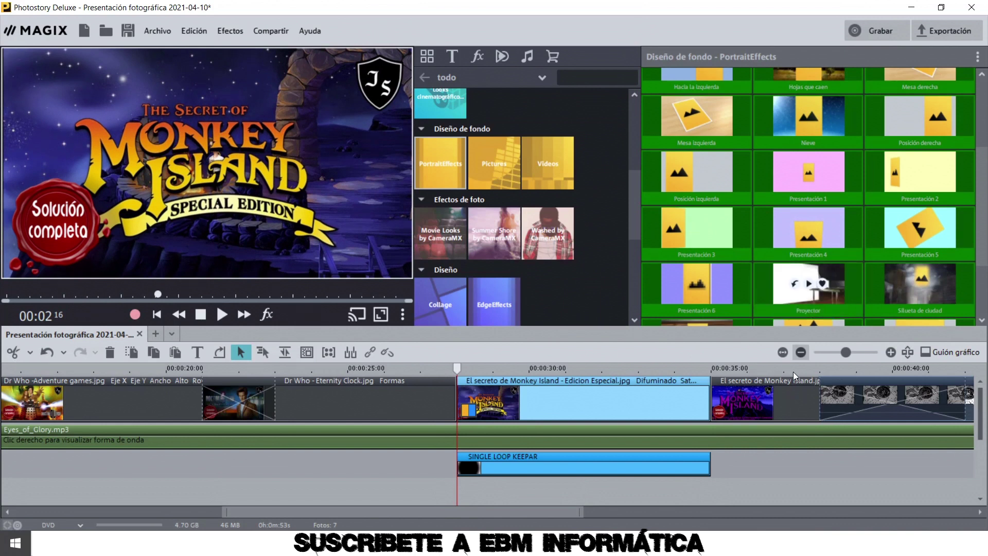
Step: Apply the Proyector background to the El secreto de Monkey Island.jpg clip and preview it
left_click(760, 395)
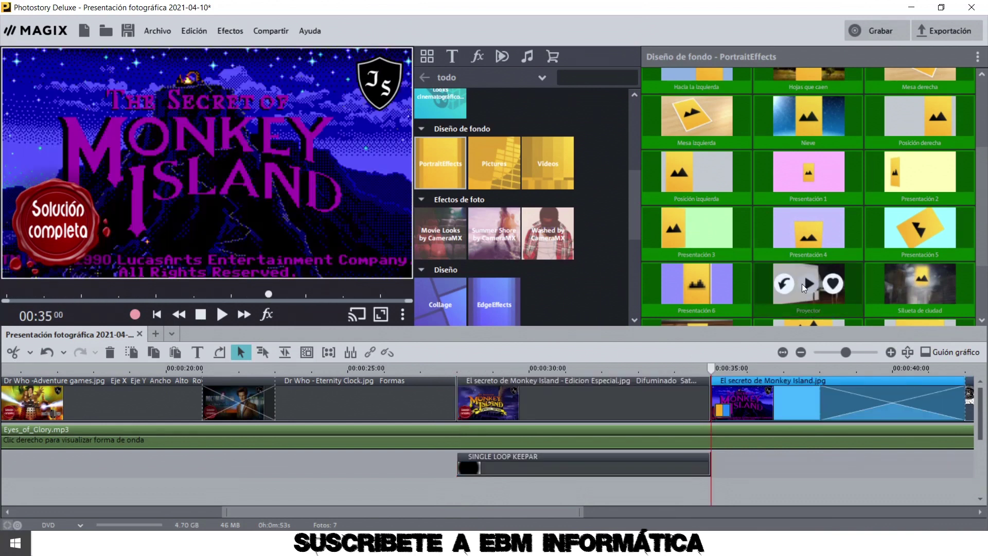
left_click(785, 284)
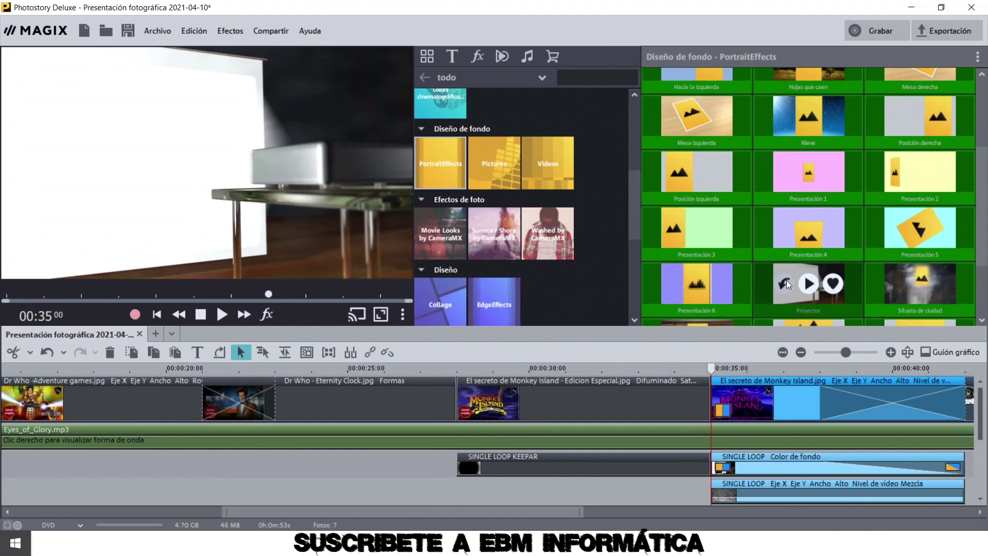
left_click(809, 287)
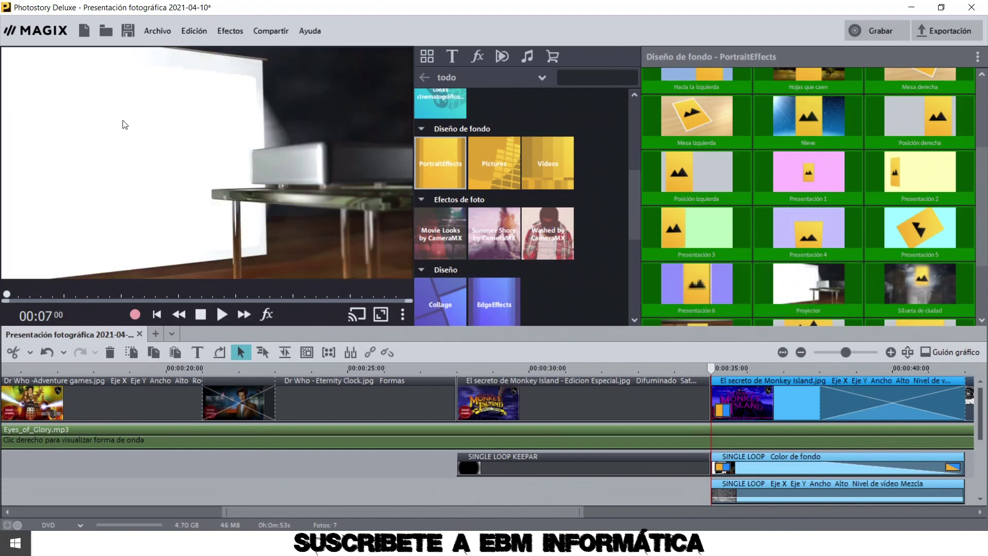
left_click(812, 286)
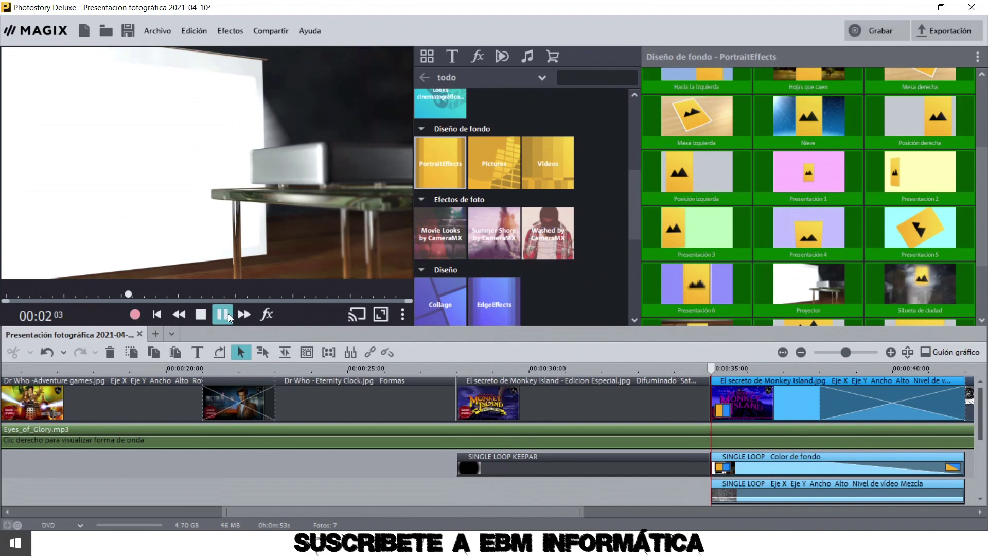
Step: Preview the Silueta de ciudad background from PortraitEffects, plus Gradación 1 and Gradación 12 from the Pictures category
left_click(919, 285)
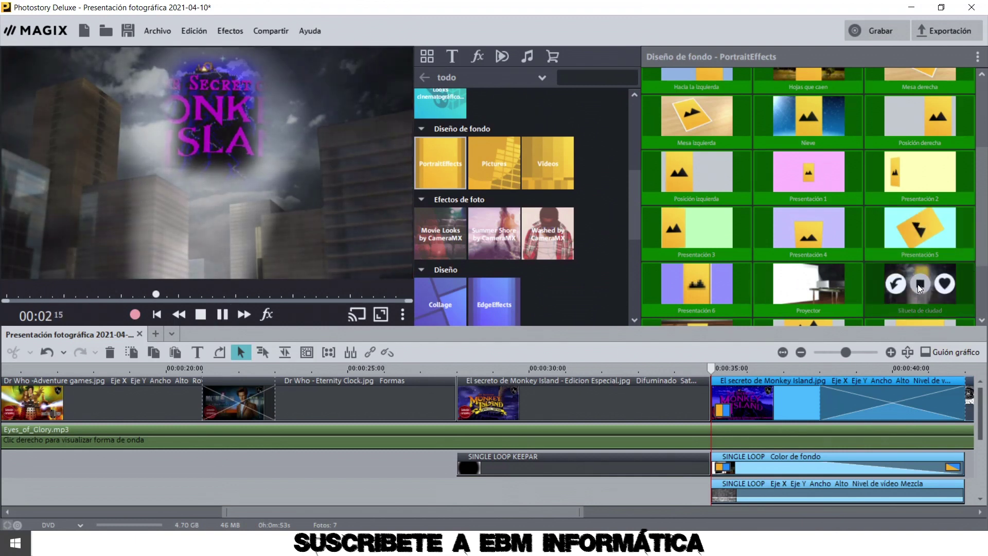
left_click(918, 284)
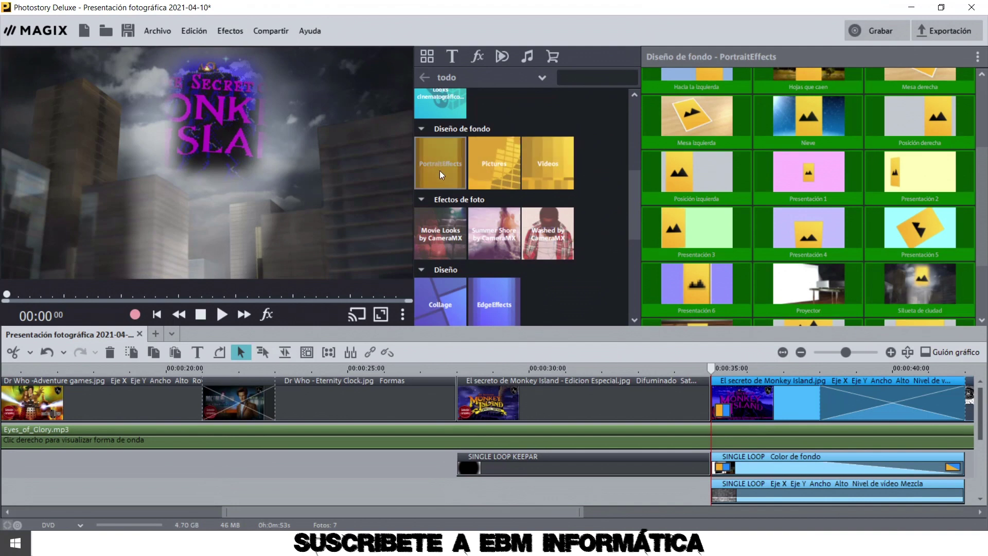
left_click(499, 162)
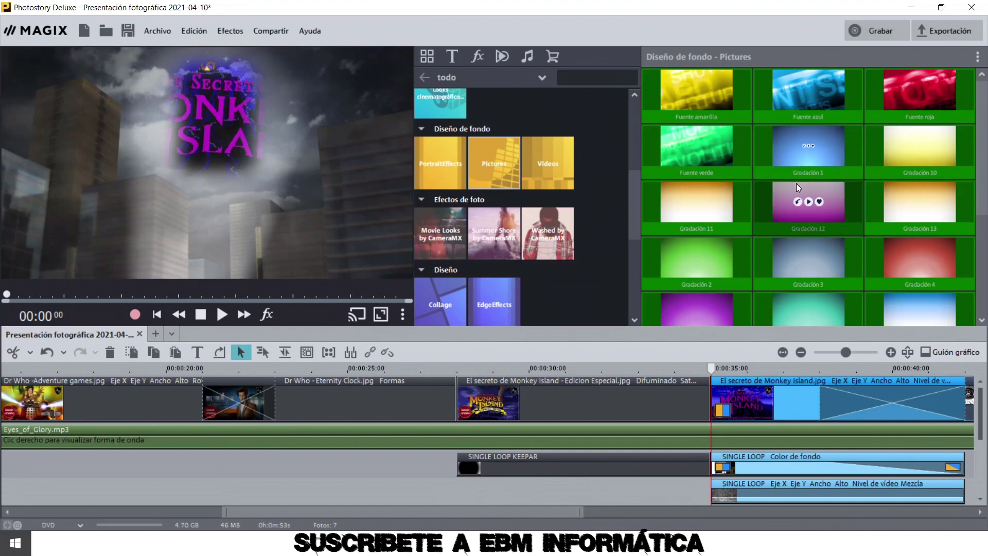
left_click(812, 147)
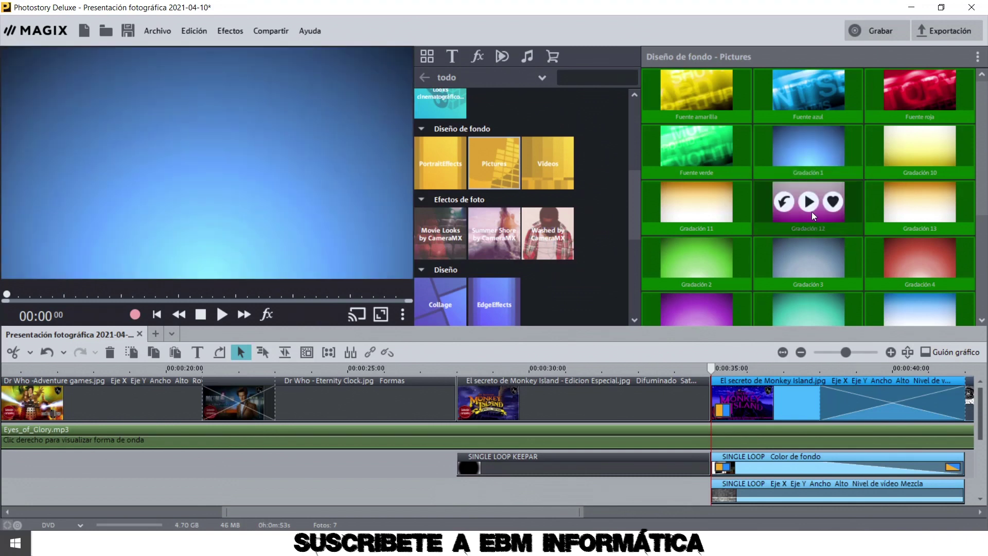
left_click(809, 203)
Step: Preview the Niebla azul, Lámpara de lava, Onda oscura and Partículas video backgrounds with the Edicion Especial clip selected
left_click(552, 168)
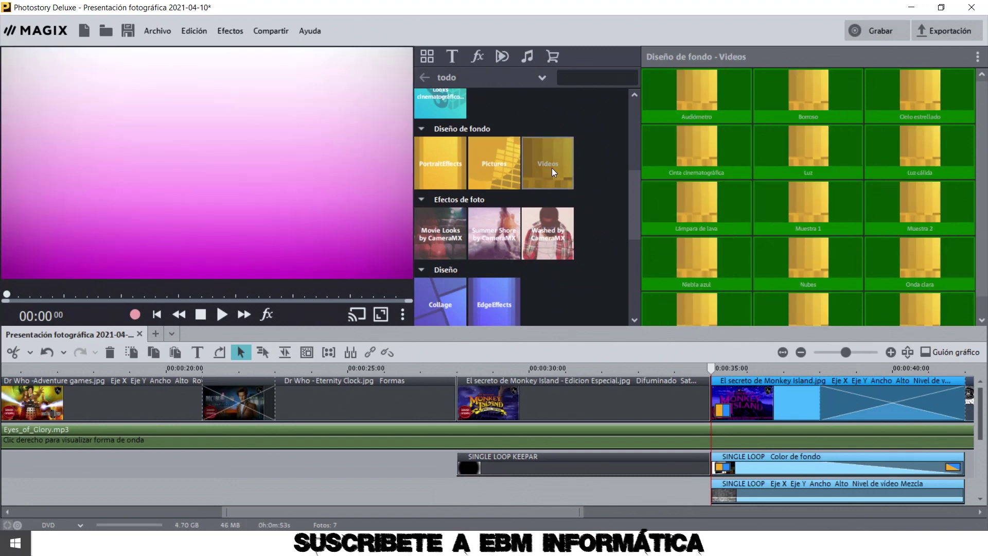
scroll(823, 247, "down", 1)
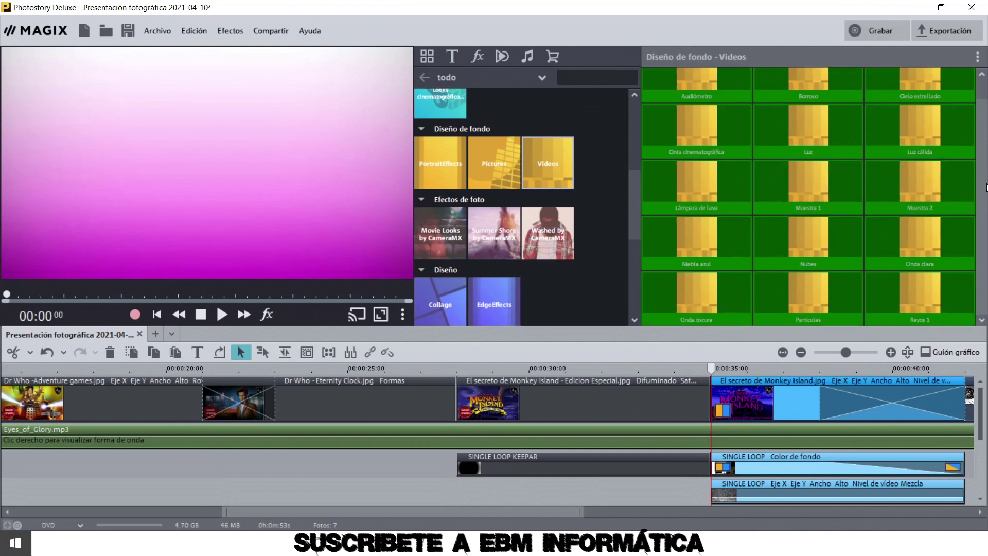
mouse_move(796, 316)
left_click(494, 396)
left_click(696, 235)
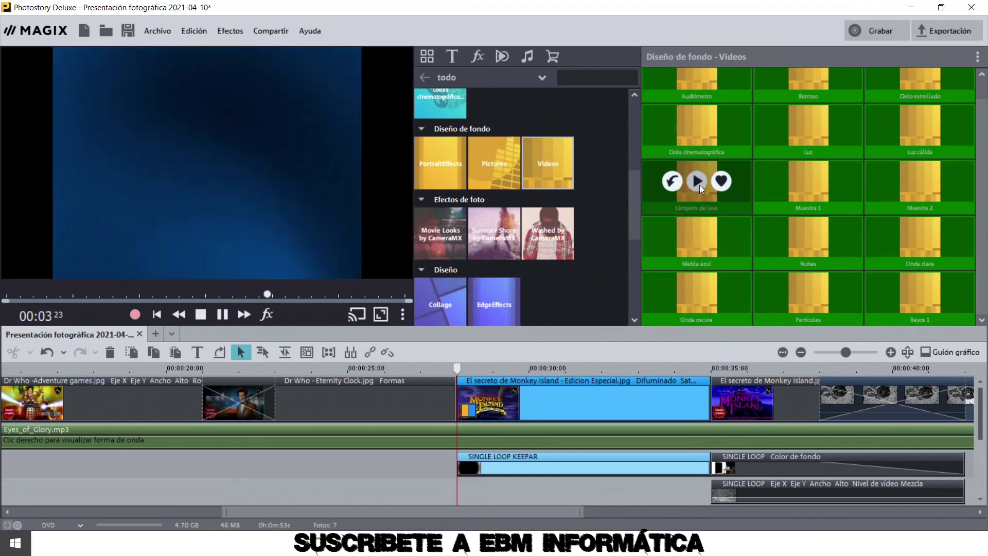
left_click(698, 182)
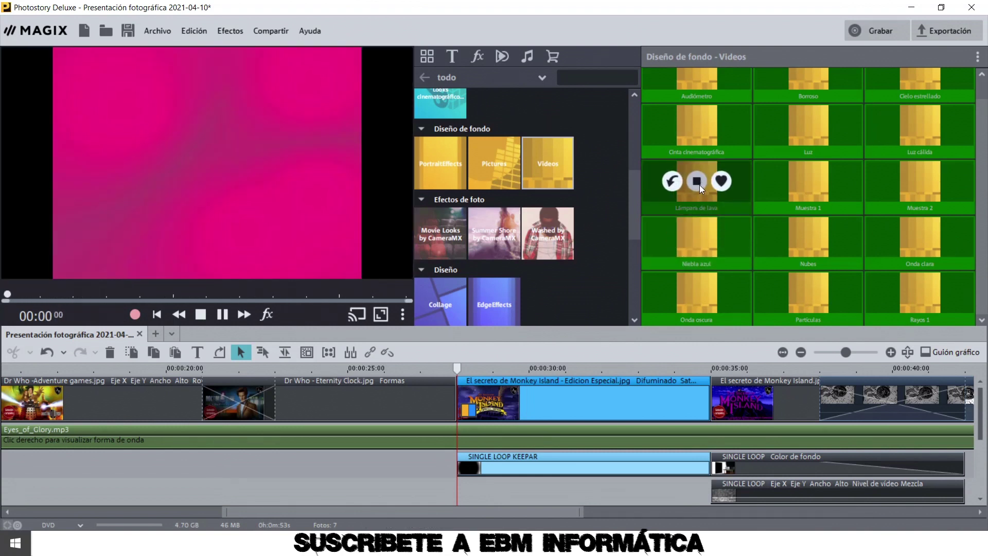
left_click(699, 295)
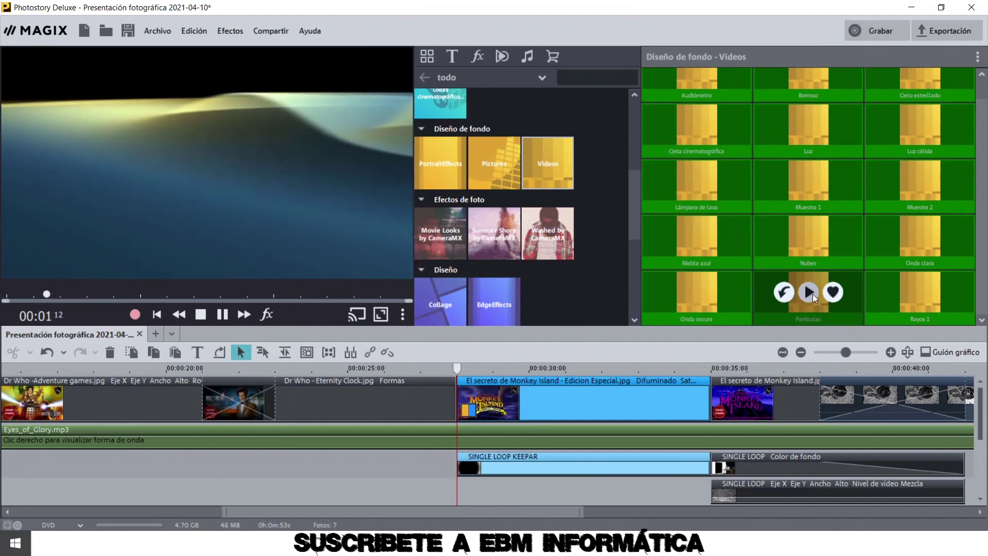
left_click(808, 294)
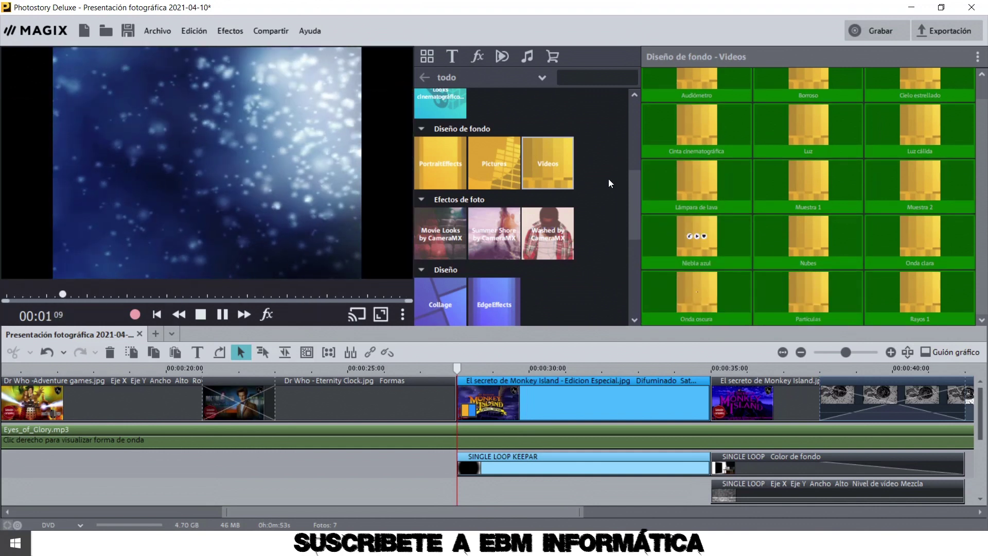
left_click(196, 309)
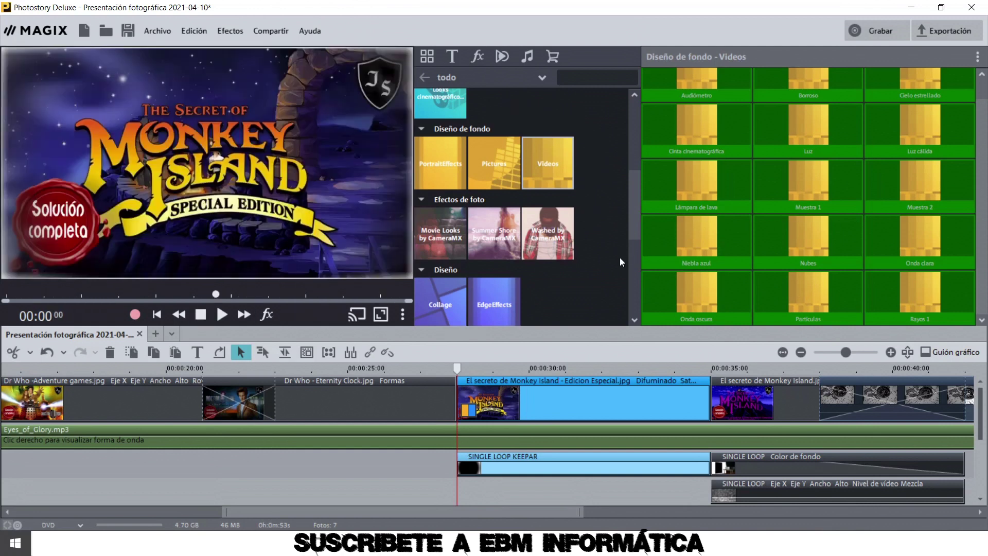
Step: Preview the Amelie, Blair and Hugo photo effects from Movie Looks by CameraMX on the Edicion Especial clip
left_click(442, 228)
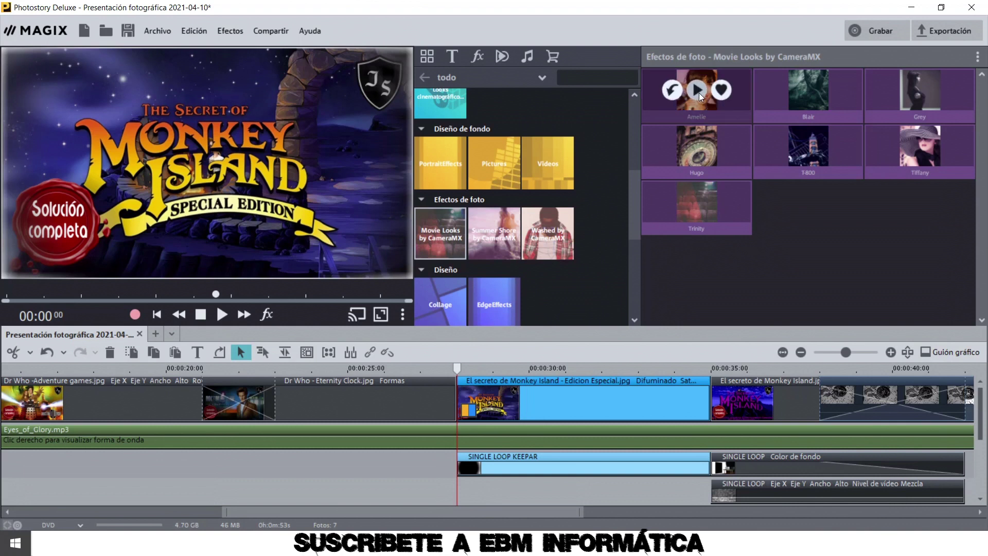
left_click(698, 91)
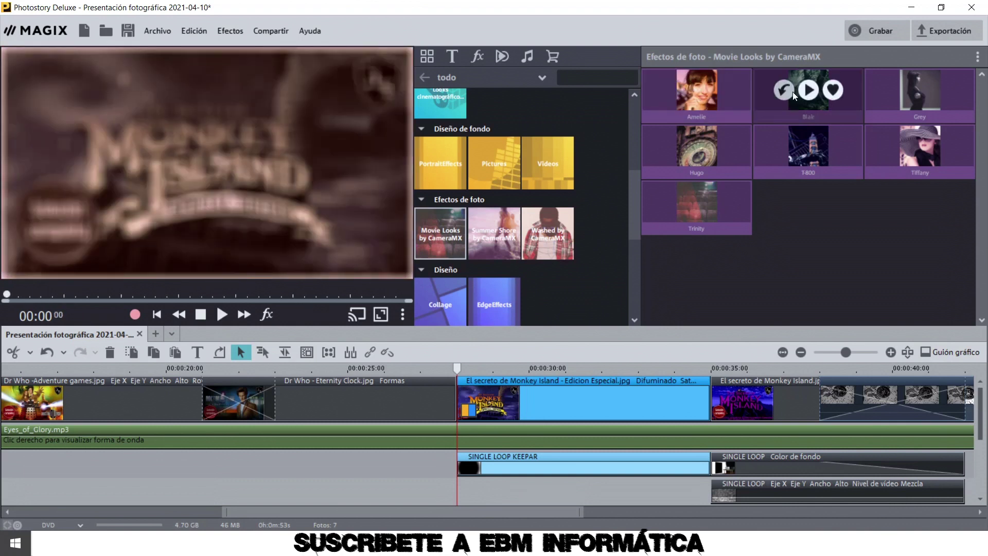
left_click(810, 90)
left_click(698, 146)
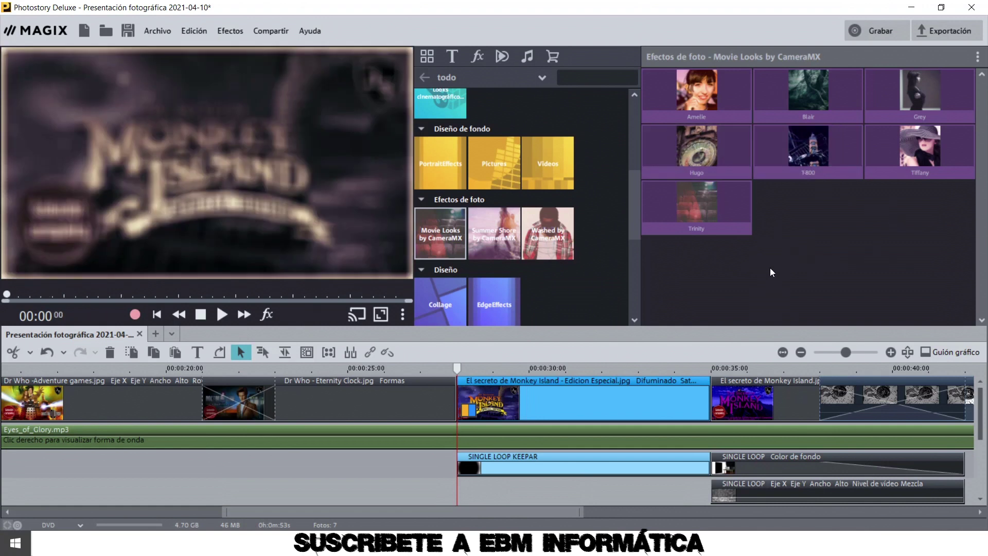
Step: Preview the Prairie and Sienna photo effects from Summer Shore by CameraMX on the Edicion Especial clip
left_click(488, 236)
left_click(699, 202)
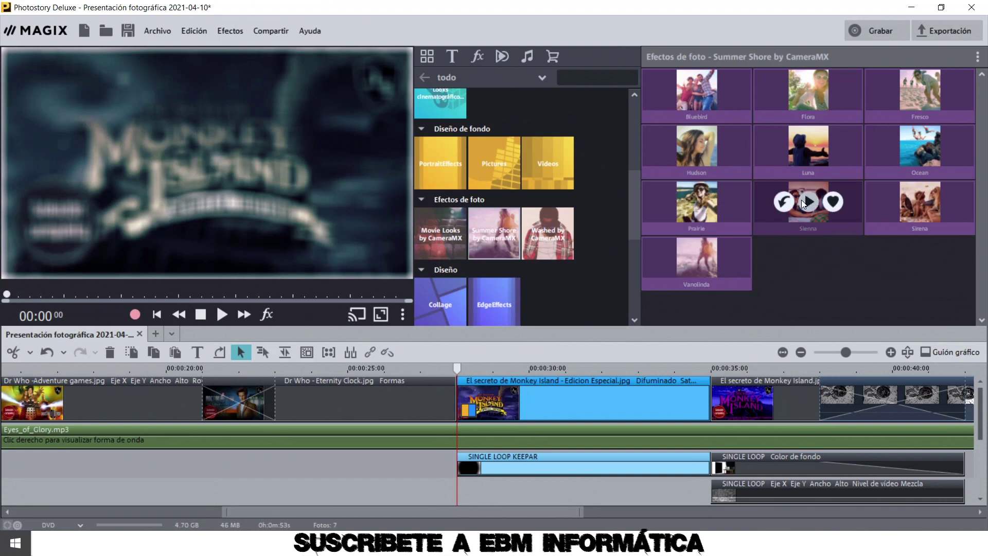
left_click(801, 199)
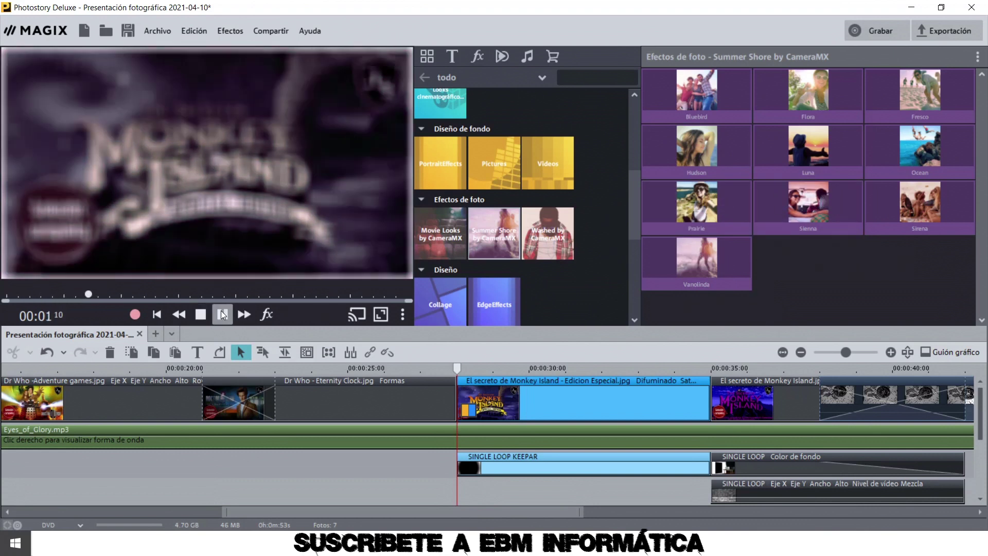
Step: Preview the 1 Obj. 07 layout from the Collage design category
scroll(591, 211, "down", 3)
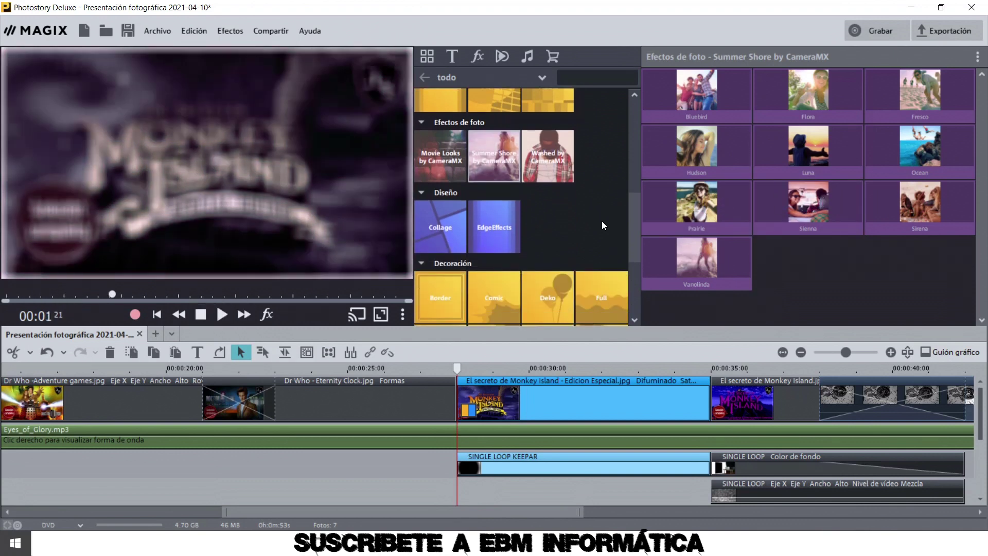
scroll(603, 196, "down", 2)
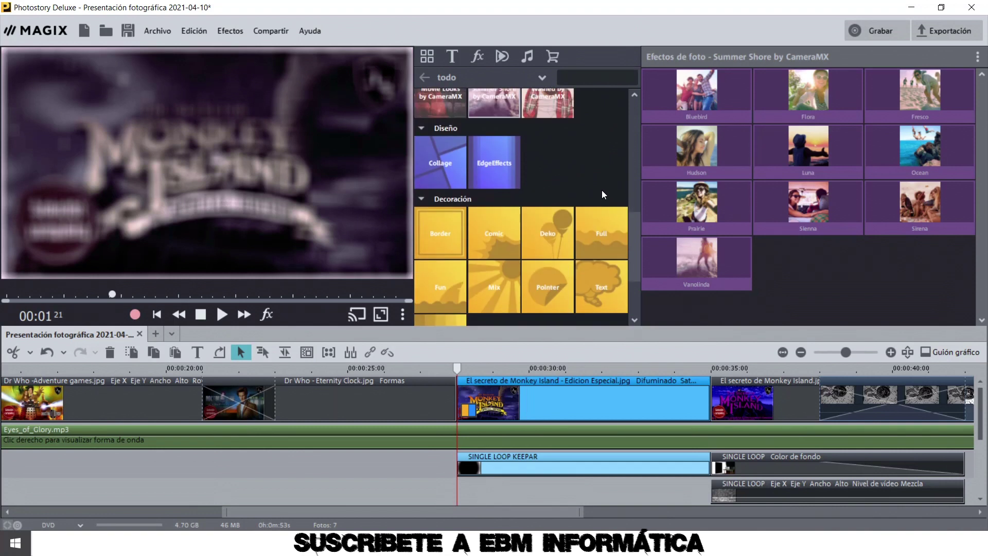
left_click(453, 170)
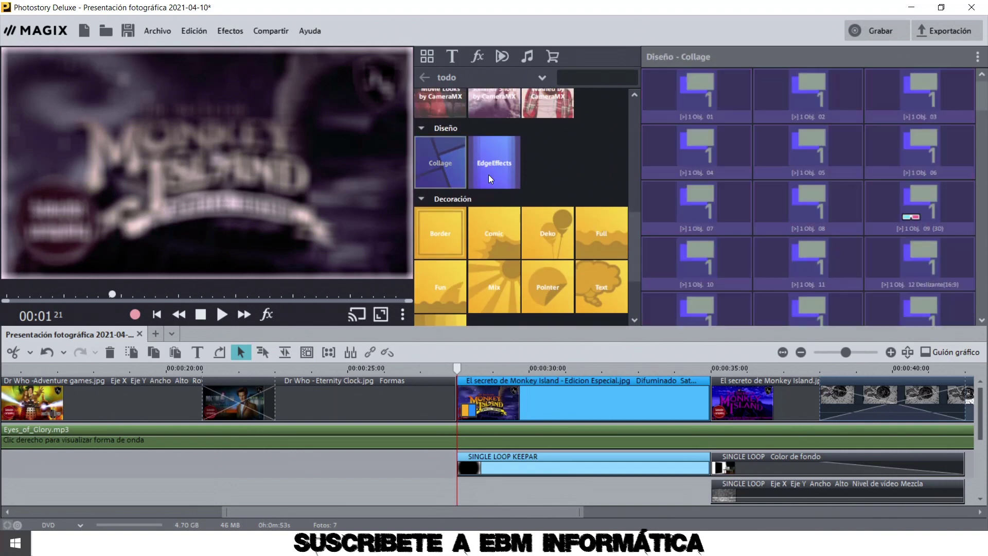
left_click(696, 202)
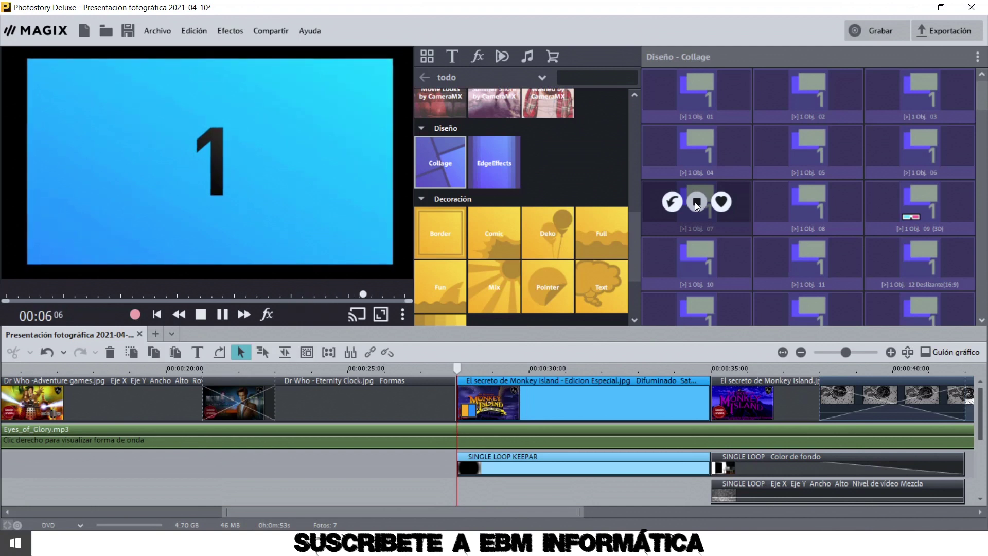
left_click(696, 203)
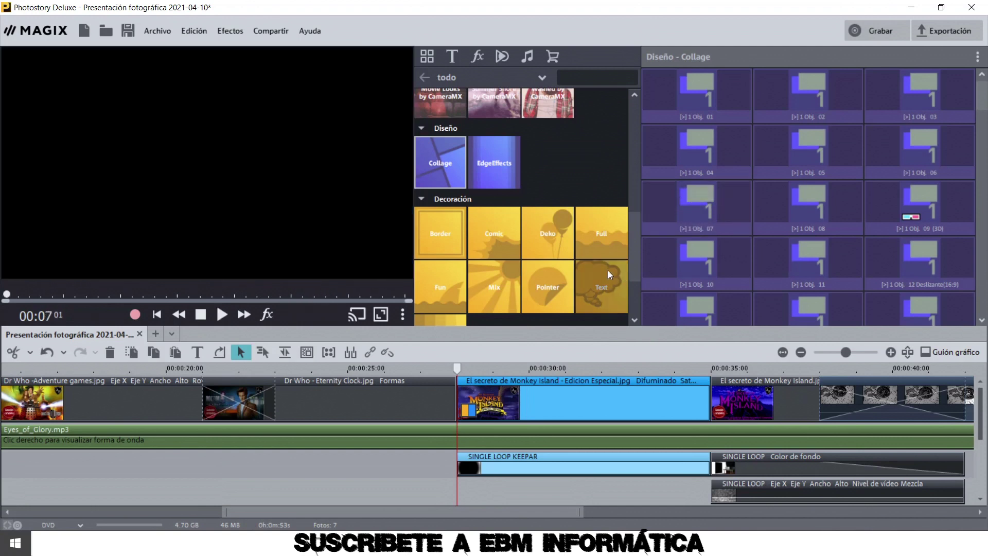
Step: Preview the Brillo 2 and Blanco y negro 3 designs from the EdgeEffects category
left_click(485, 174)
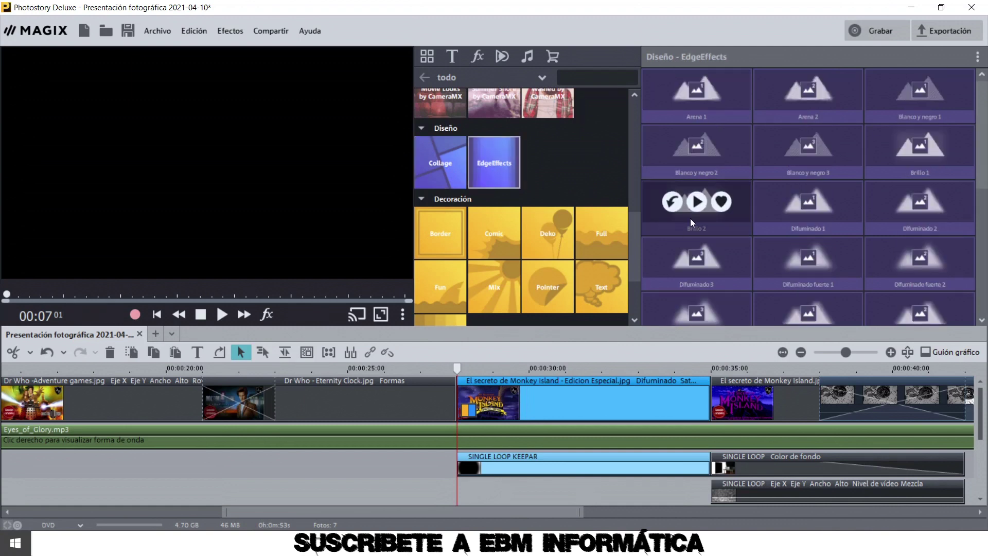
left_click(702, 198)
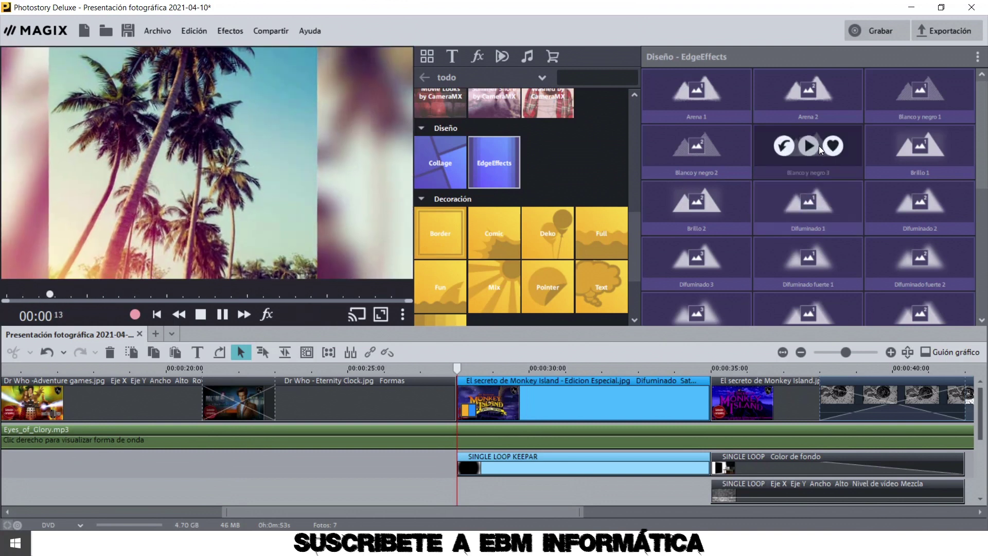
left_click(808, 146)
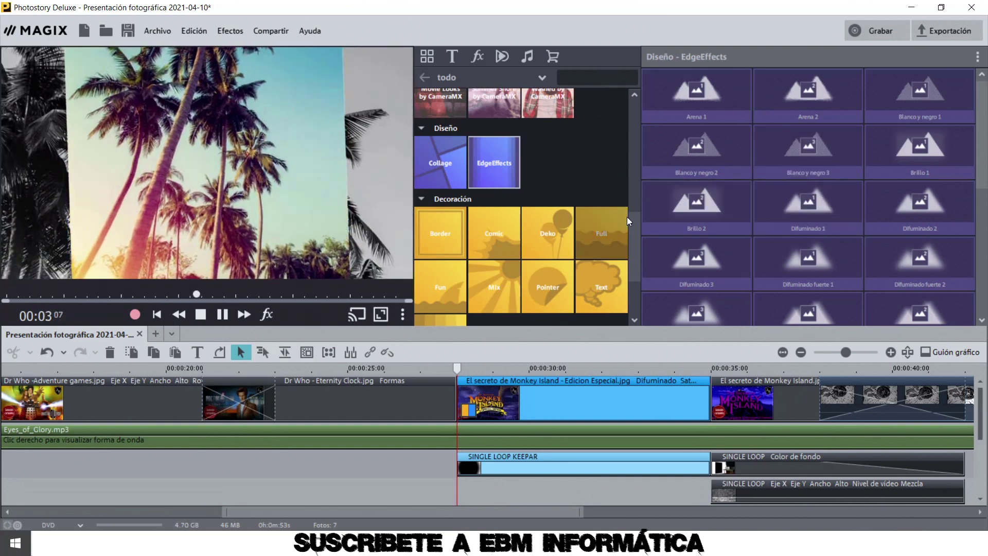
Step: Preview the Periscopio, Prismáticos and TV antigua border decorations on the Edicion Especial clip
left_click(441, 217)
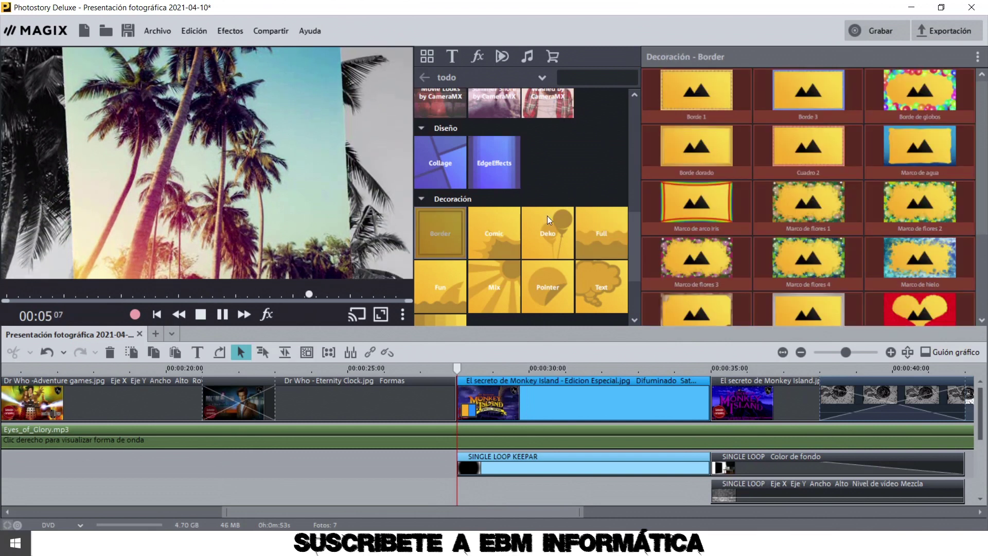
scroll(785, 204, "down", 5)
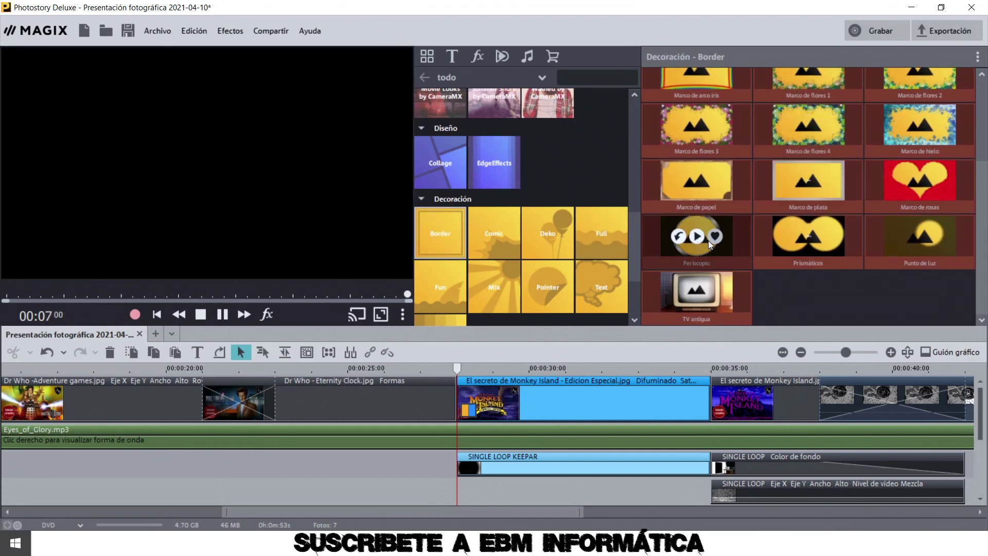
left_click(697, 239)
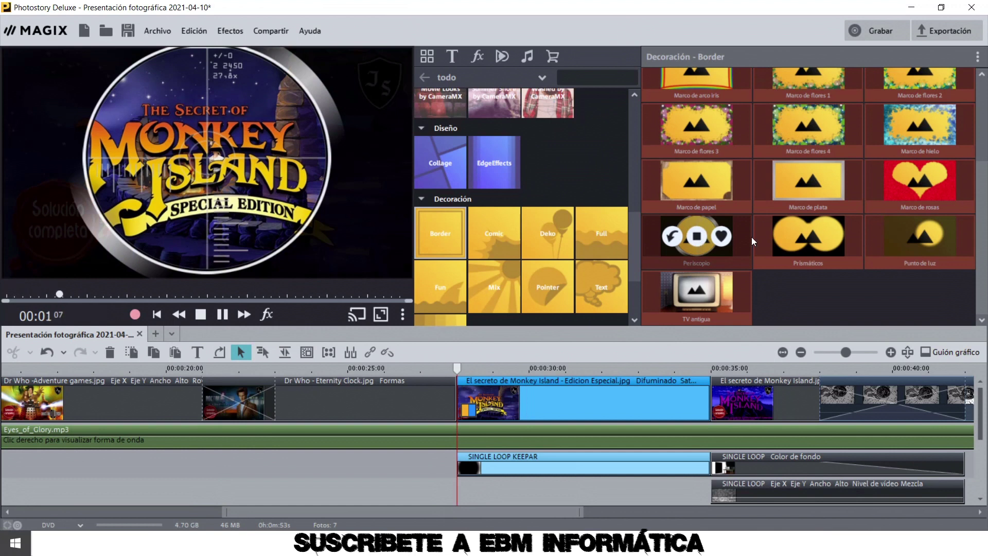
left_click(813, 231)
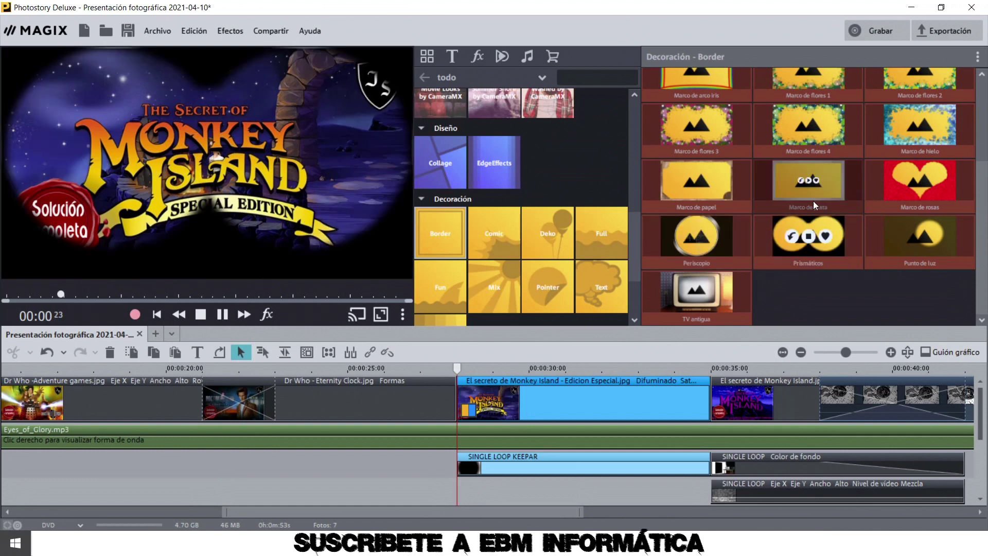
left_click(698, 293)
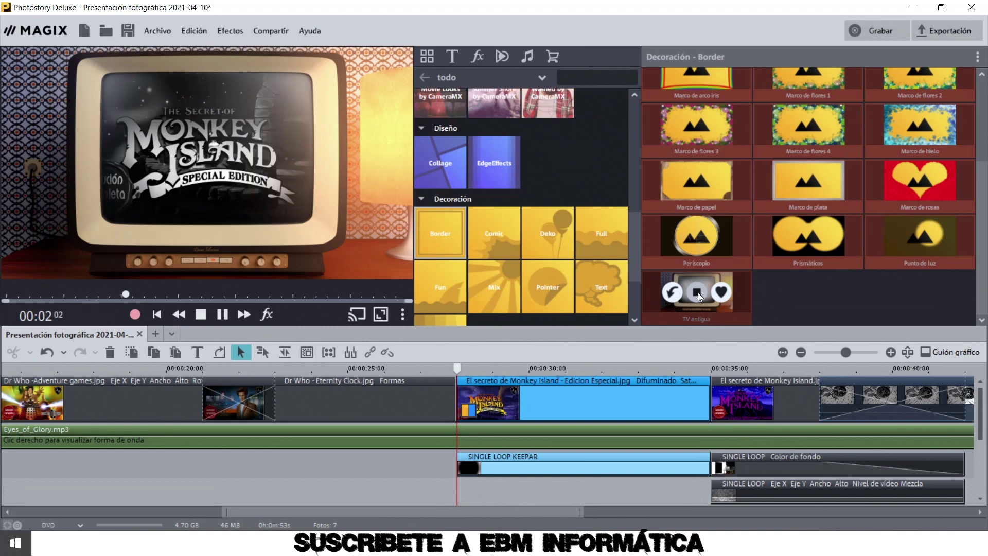
left_click(698, 292)
Step: Browse the Comic, Mix, Pointer and ColorFields decoration categories
scroll(576, 217, "down", 2)
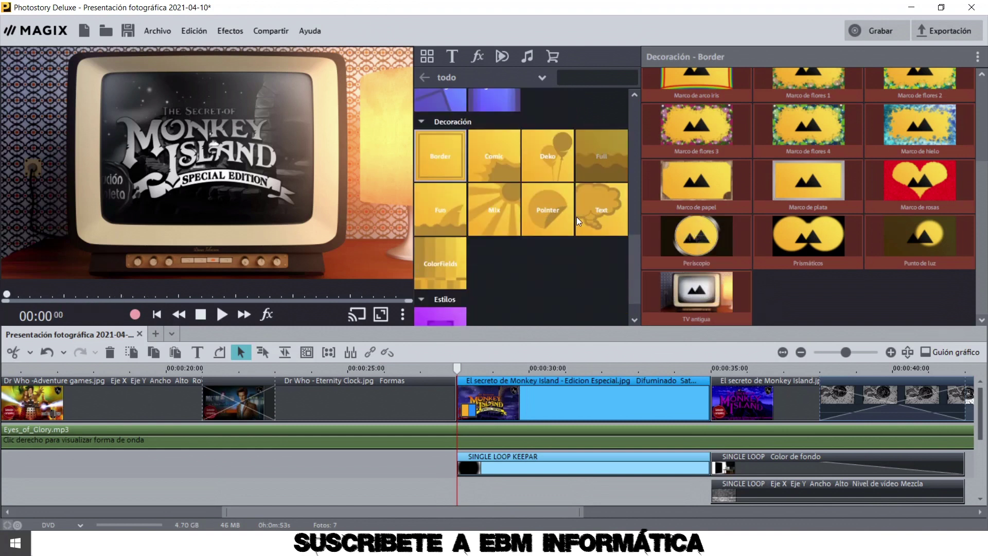
left_click(516, 167)
left_click(506, 205)
left_click(546, 210)
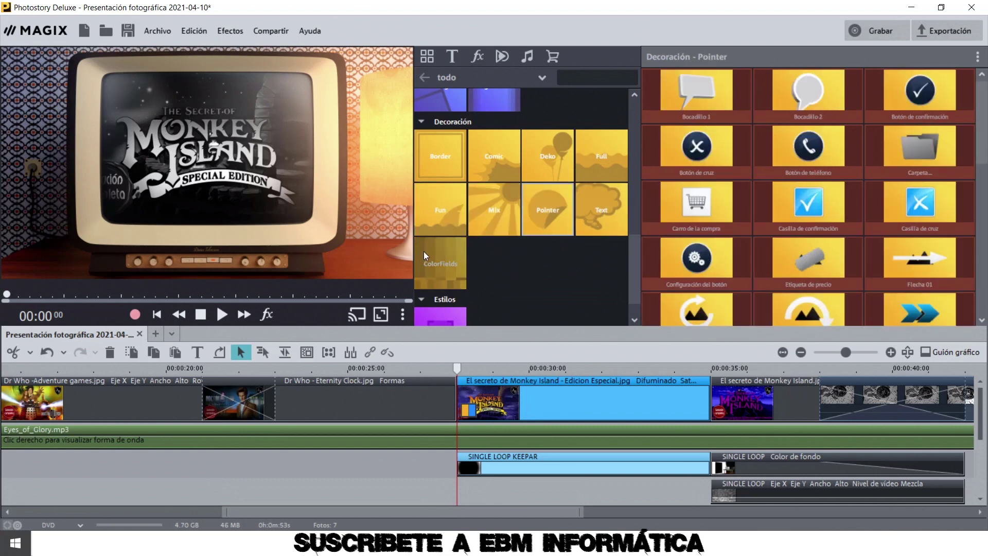
left_click(447, 255)
Step: Preview two soft rightward rotation styles from Chillout - suave on the Edicion Especial clip, and stop the playback
scroll(517, 248, "down", 1)
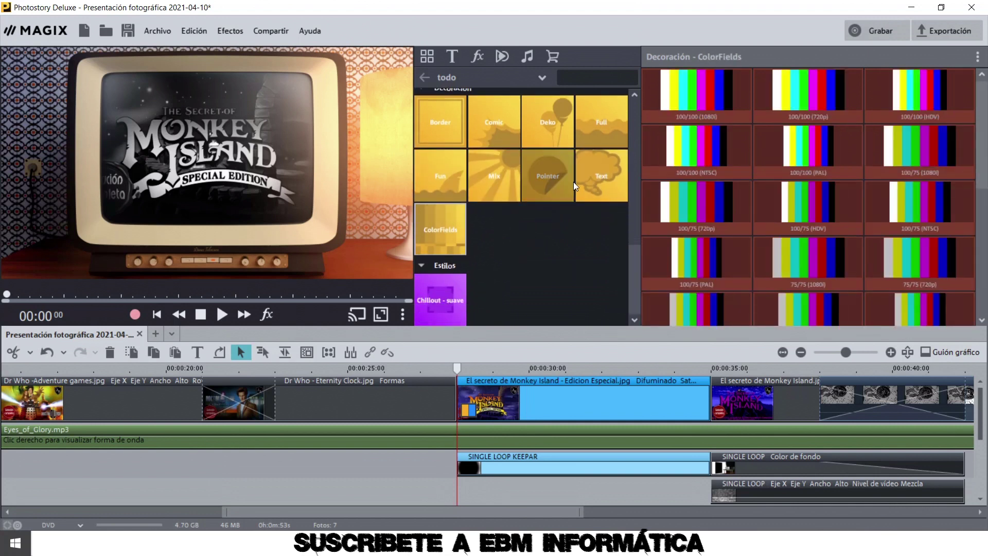
left_click(442, 291)
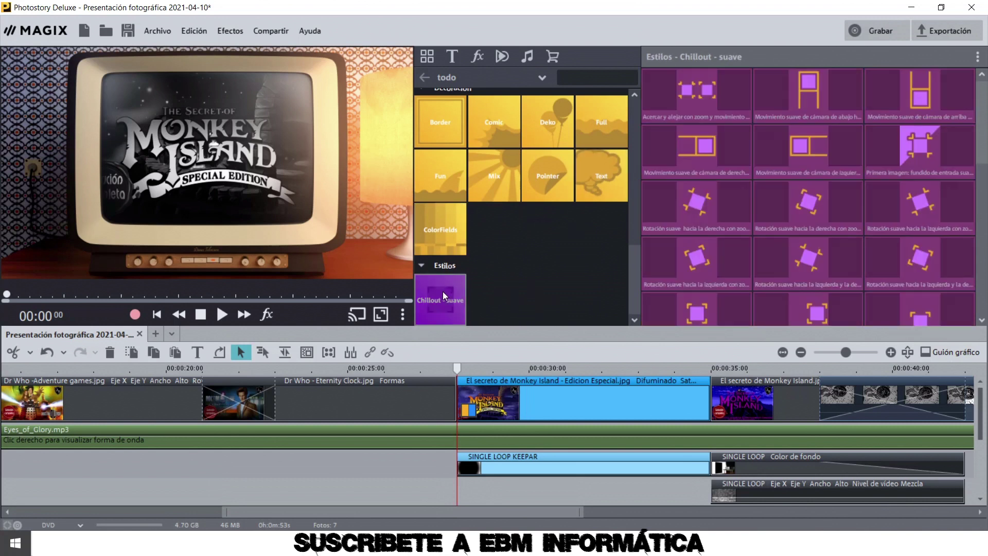
left_click(699, 205)
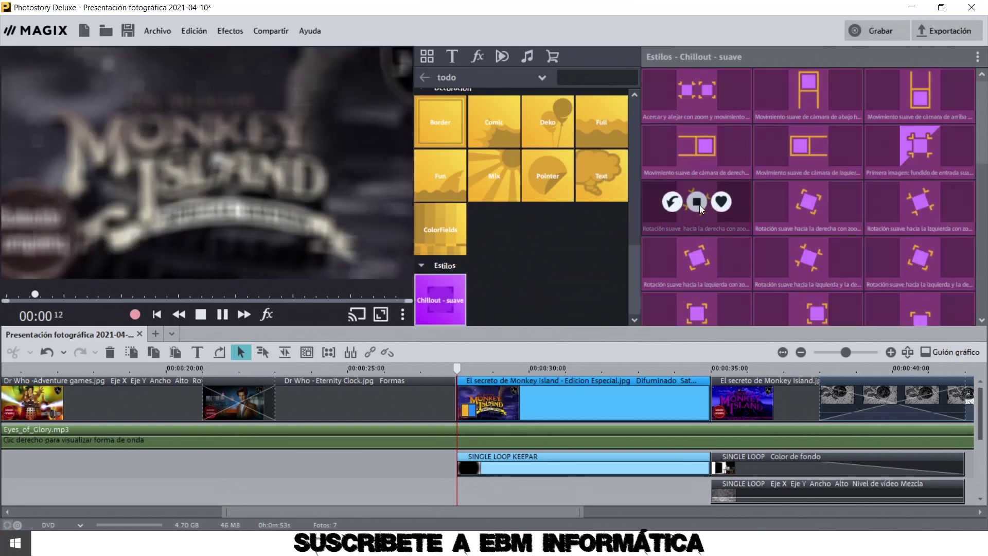
left_click(803, 201)
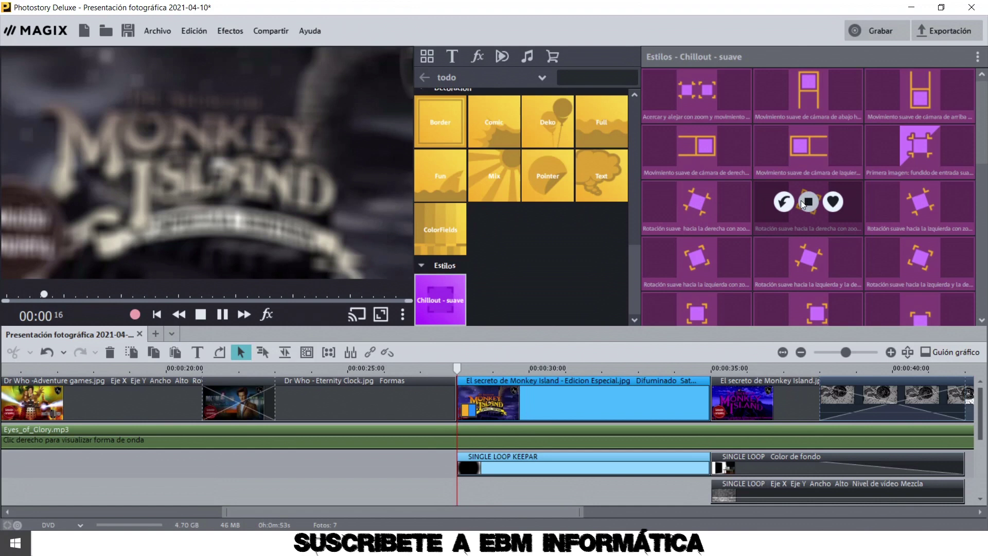
left_click(202, 314)
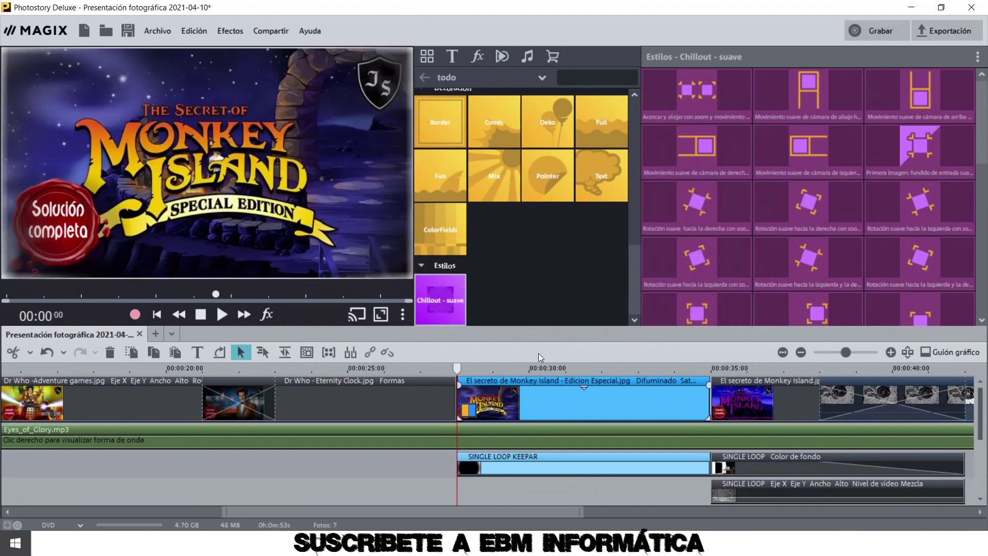
Step: Preview the Ojo de la cerradura decoration from the Mix category on the Edicion Especial clip
left_click(448, 218)
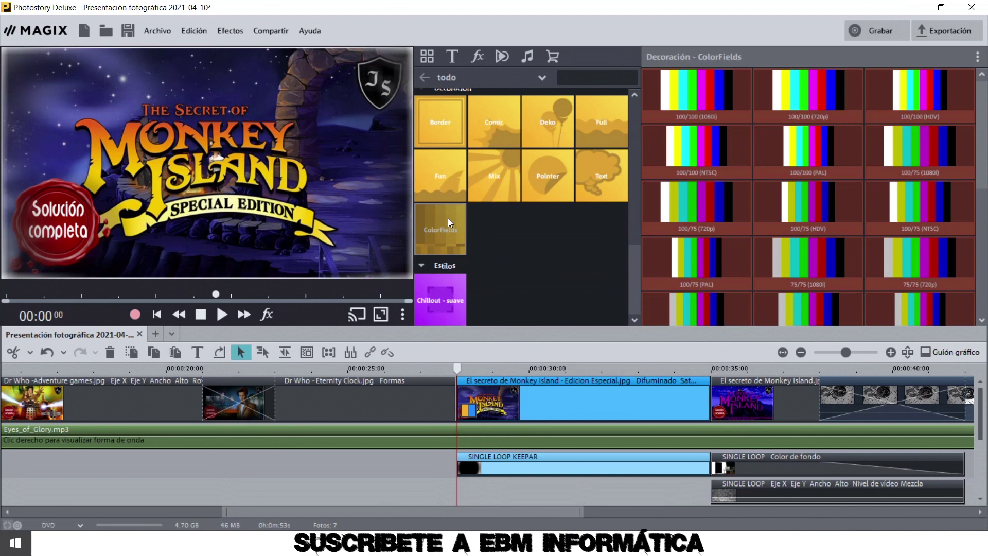
left_click(510, 181)
left_click(697, 146)
Step: Switch to the song collections and show the songs in Free Songs
scroll(494, 242, "up", 2)
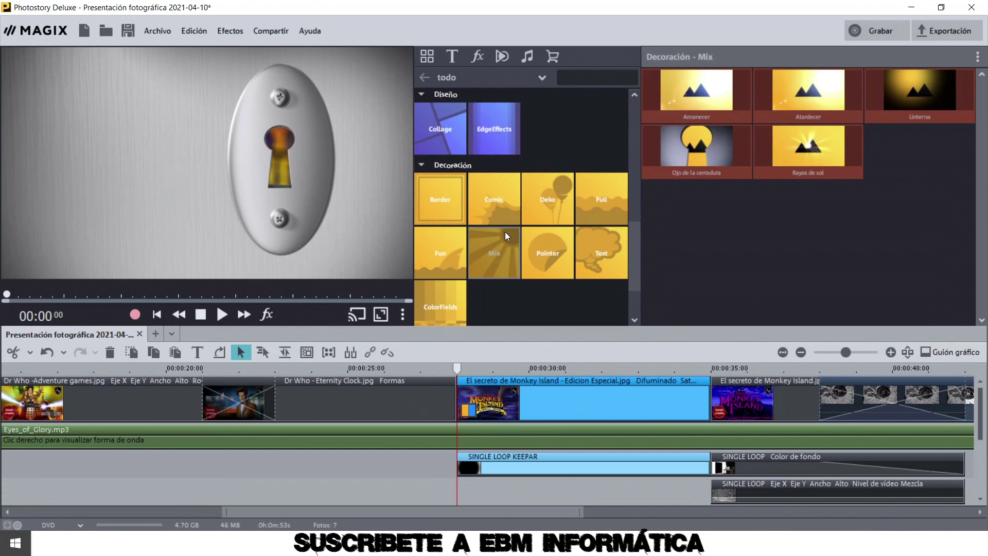
left_click(528, 57)
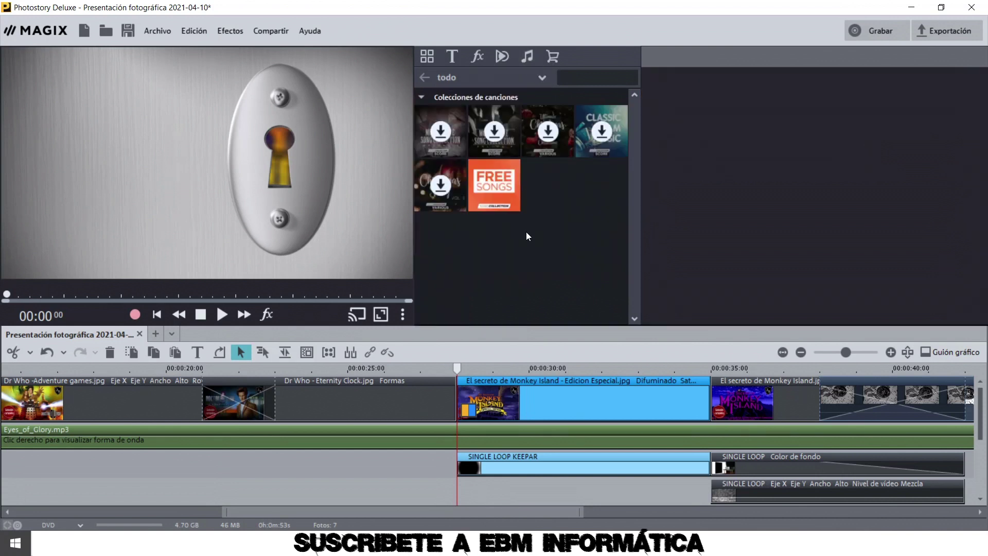
left_click(495, 178)
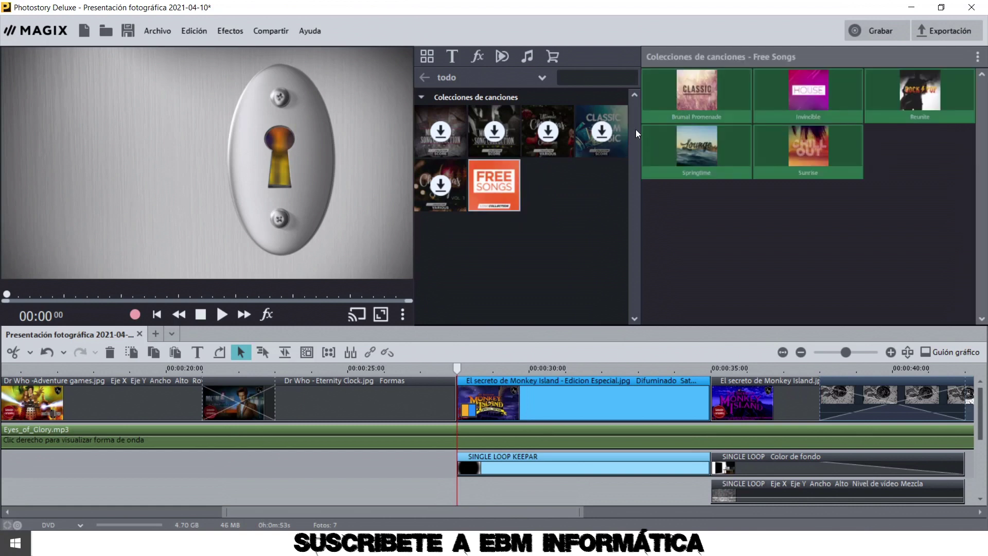
Step: Download Movie Score Song Collection Vol. 3 and Vol. 4, and preview the French Dream song
left_click(441, 133)
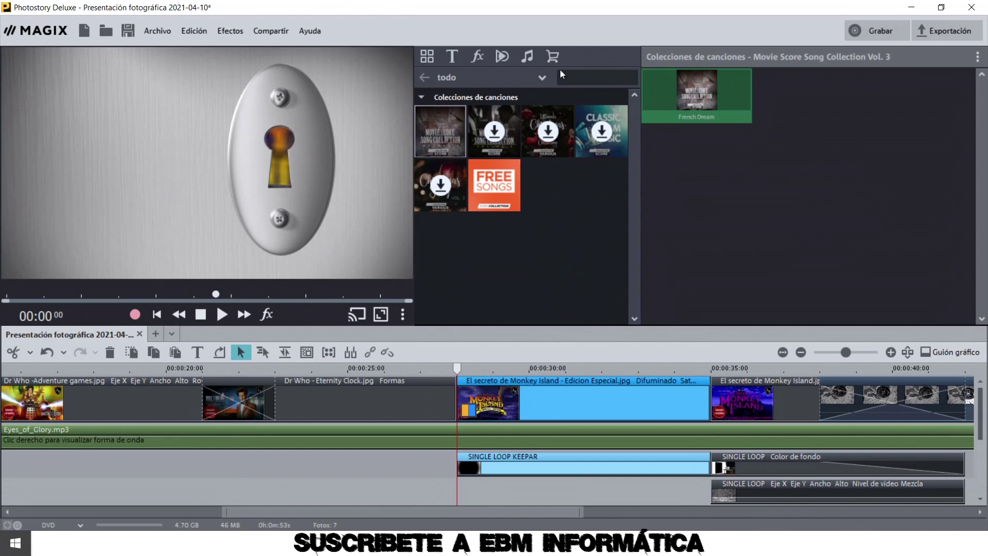
left_click(699, 93)
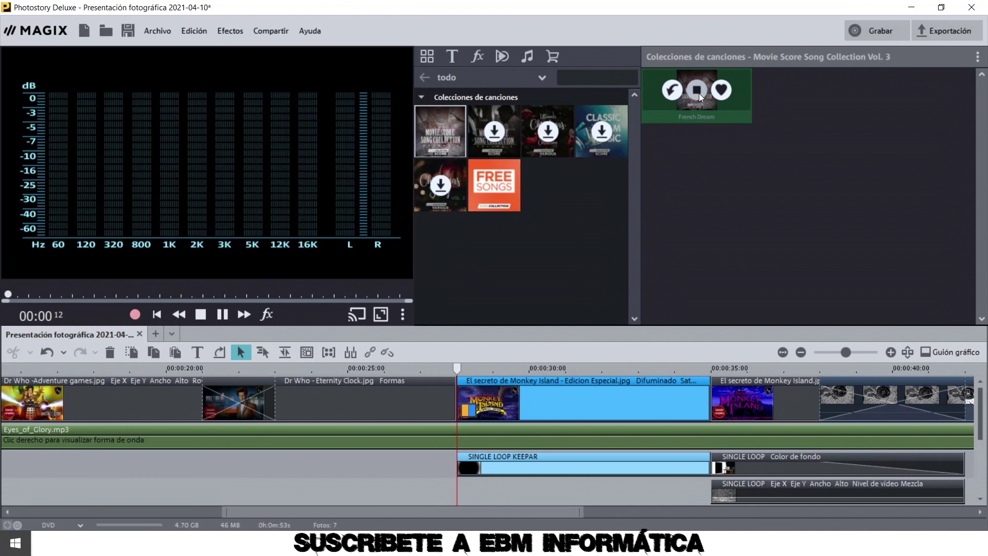
left_click(699, 93)
left_click(497, 136)
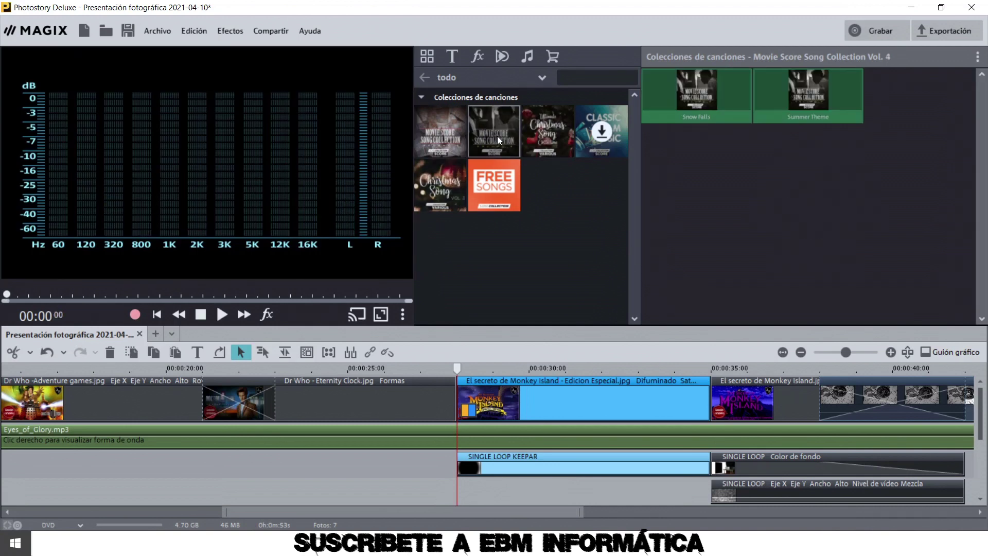
Step: Examine the contents and price of the Triangles transitions pack in the store, and return to the store overview
left_click(557, 63)
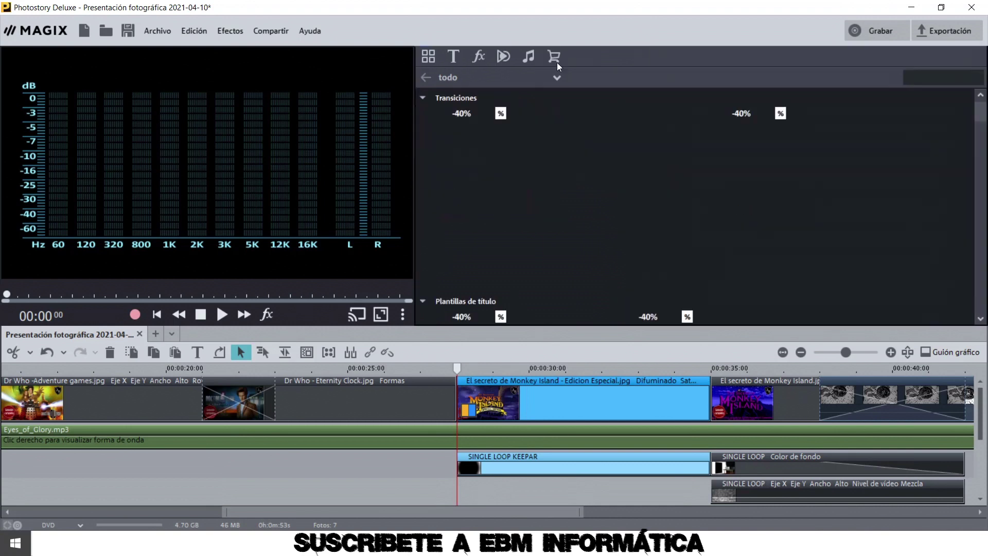
mouse_move(981, 117)
left_mouse_down()
mouse_move(982, 299)
mouse_move(983, 98)
left_mouse_up()
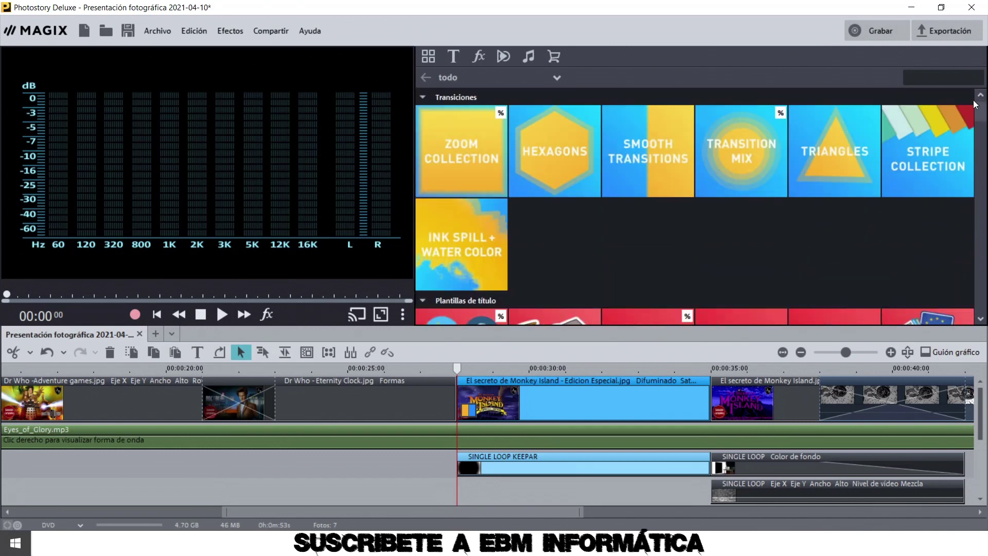
left_click(847, 166)
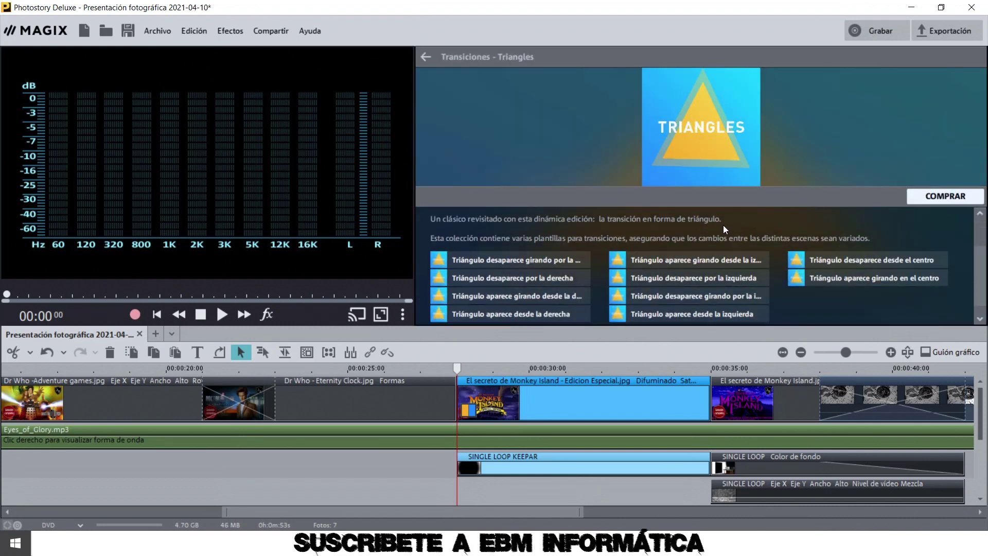
scroll(724, 227, "down", 1)
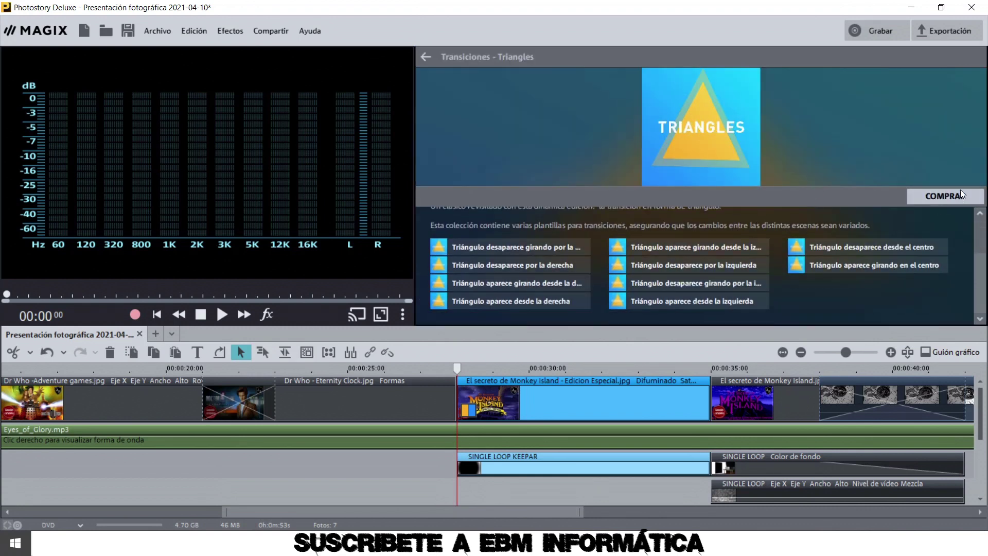
scroll(984, 240, "up", 1)
left_click_drag(984, 241, 984, 216)
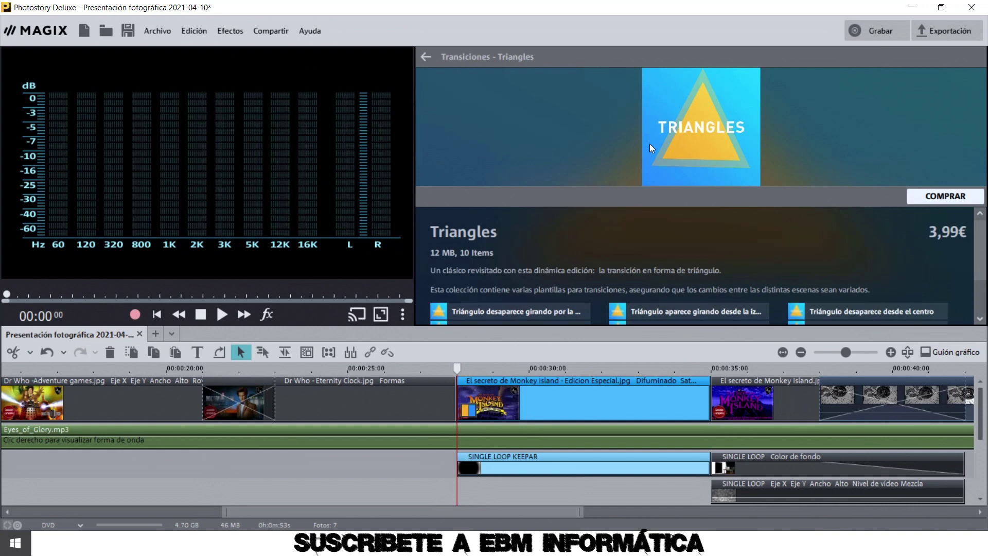
left_click(426, 56)
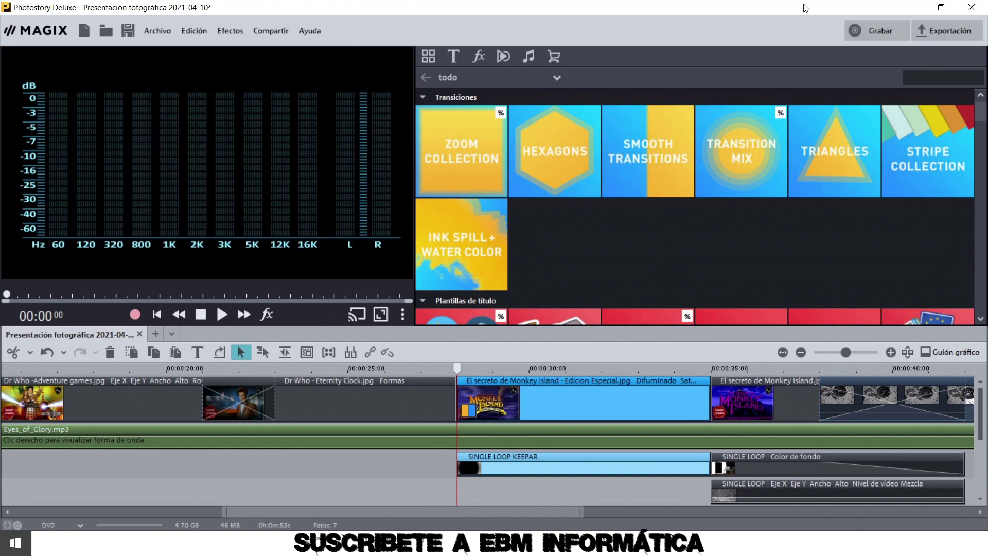
Step: Switch to the disc burning view and look through the animated menu templates, including Mountaineers, Sparkles and Neon Lights
left_click(879, 32)
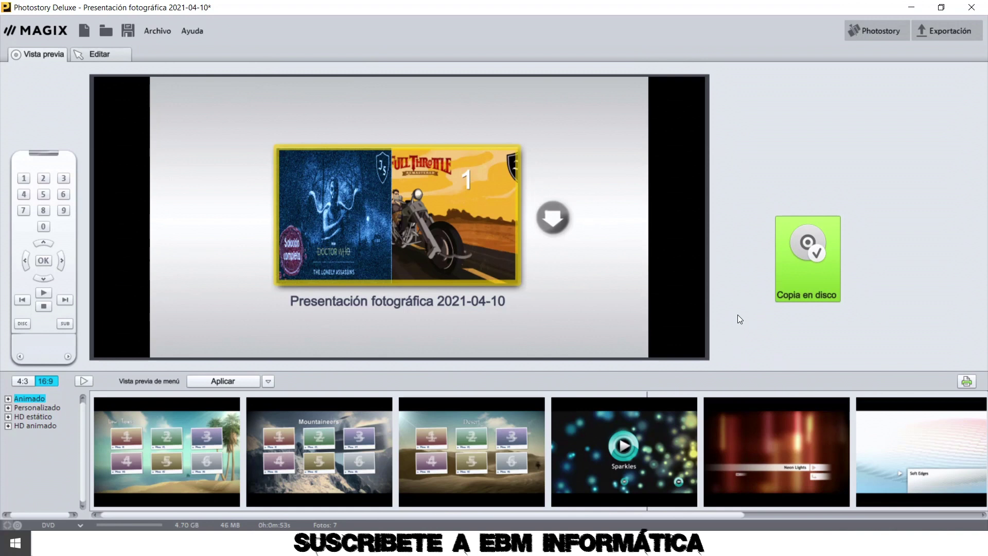
left_click(197, 460)
left_click(338, 458)
left_click(489, 453)
left_click(613, 445)
left_click(792, 459)
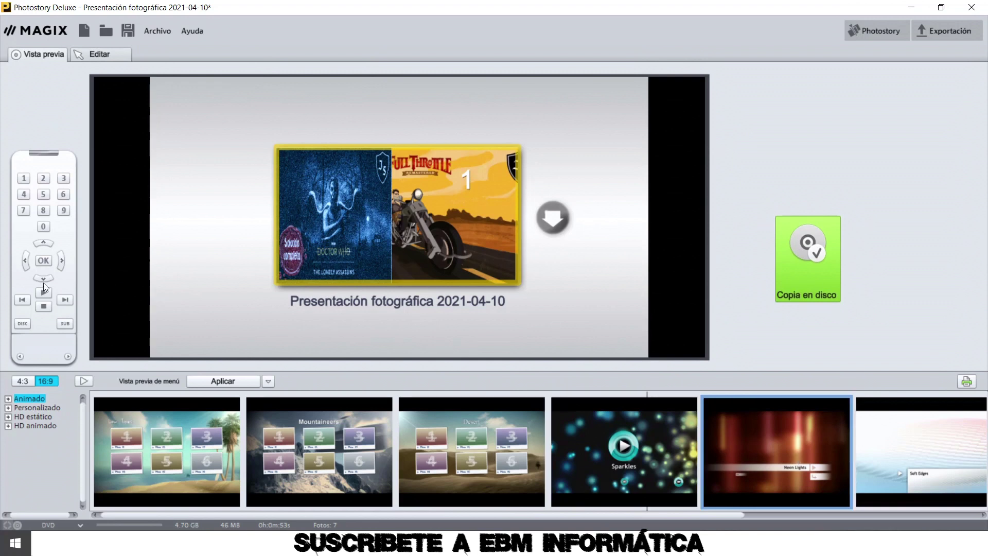
Step: Examine the disc types offered for copying to disc, close the selection, and return to the slideshow editing view
left_click(795, 251)
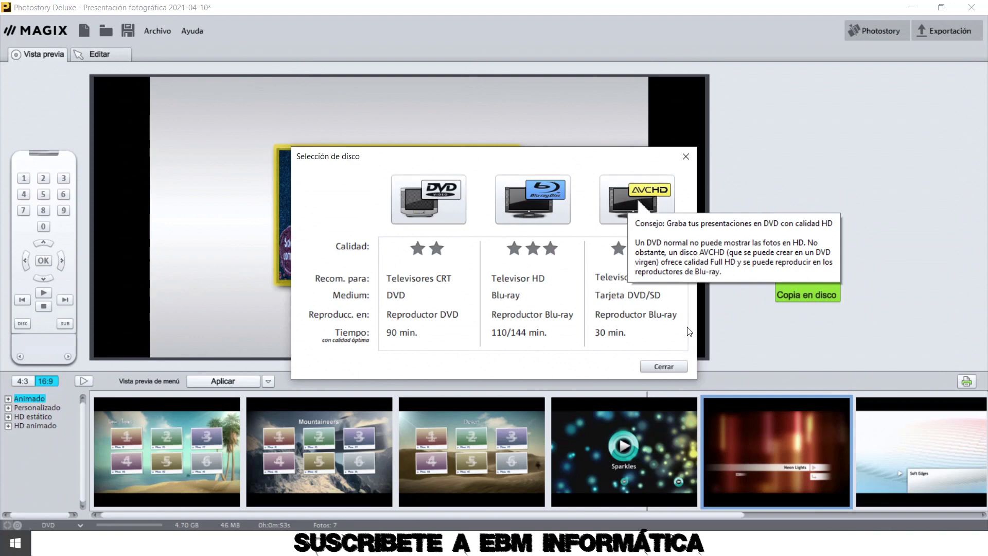
left_click(676, 365)
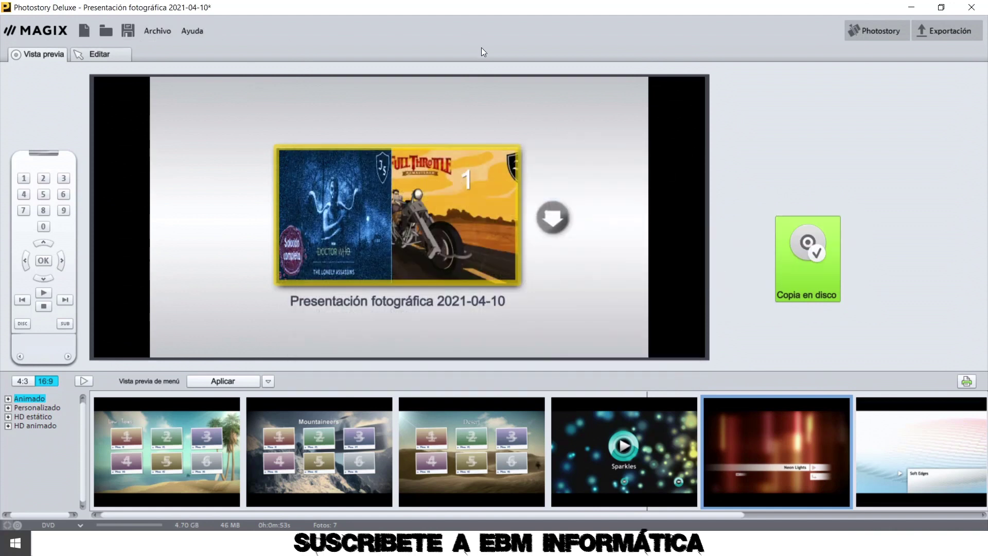
left_click(880, 28)
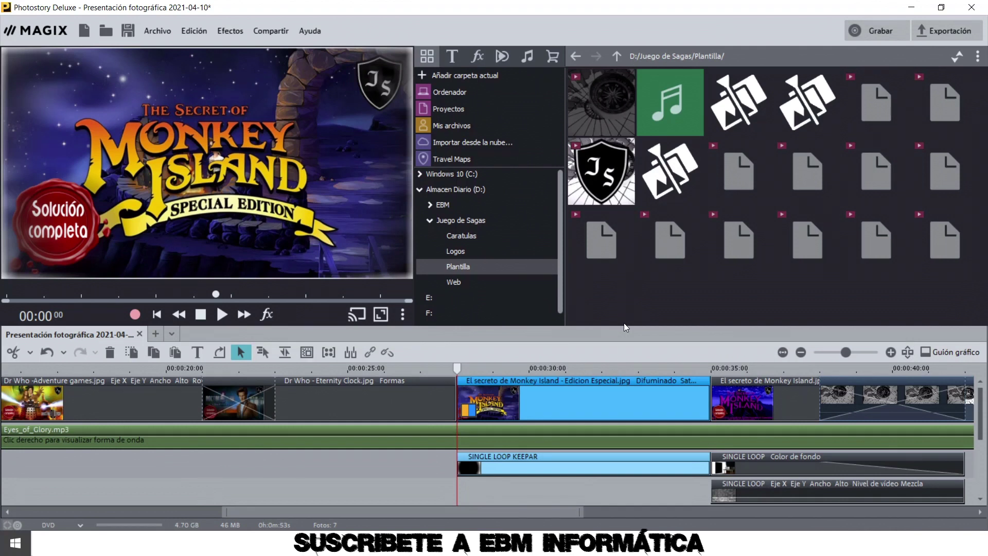
mouse_move(694, 146)
mouse_move(790, 95)
Step: Examine the video and snapshot formats available for exporting the slideshow
left_click(151, 38)
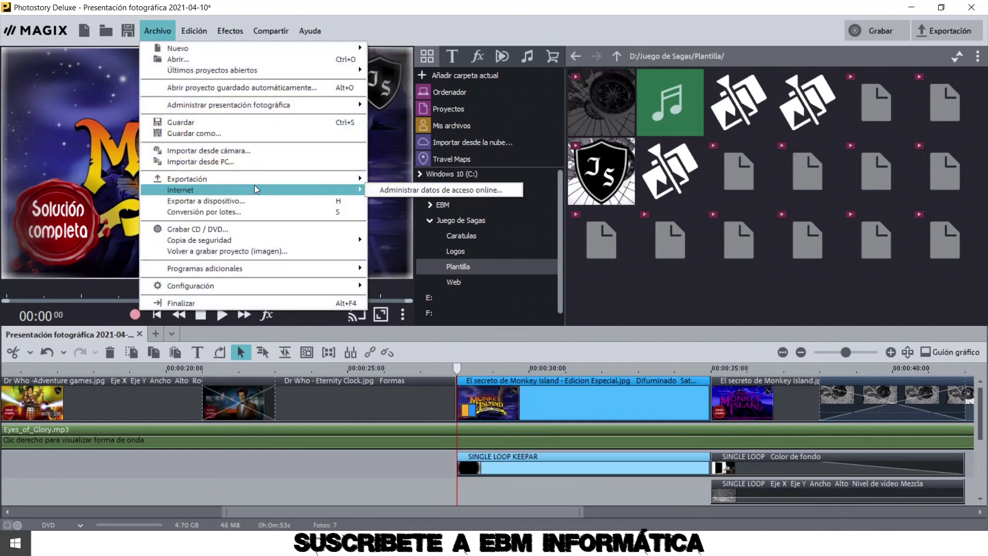
mouse_move(256, 185)
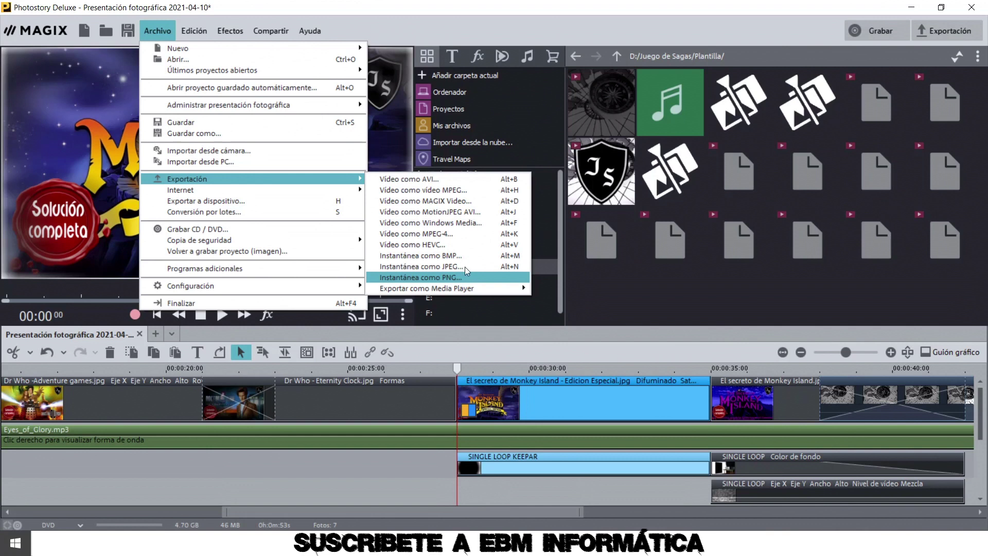
left_click(447, 211)
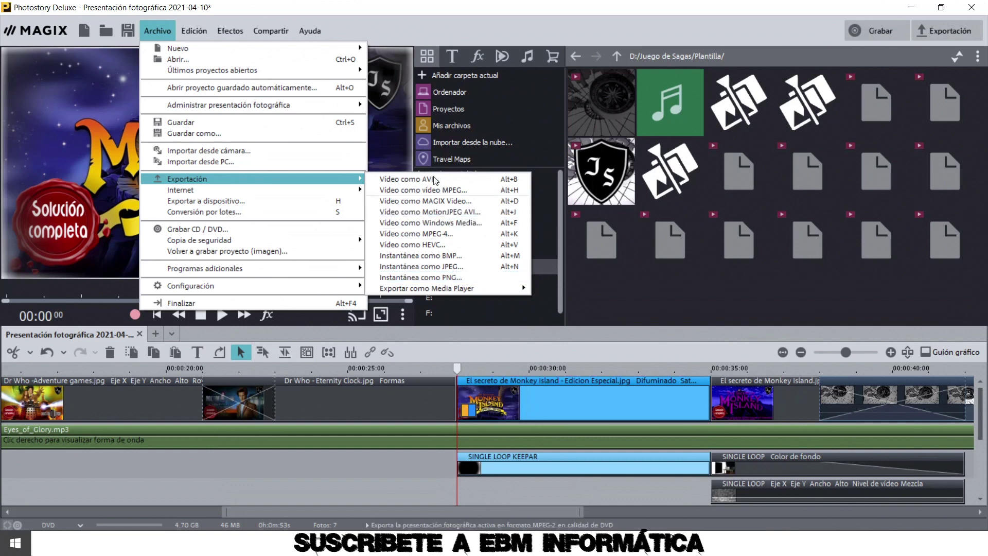
Step: Open the export options and check the video formats for exporting to PC, keeping MPEG-4 selected
left_click(950, 32)
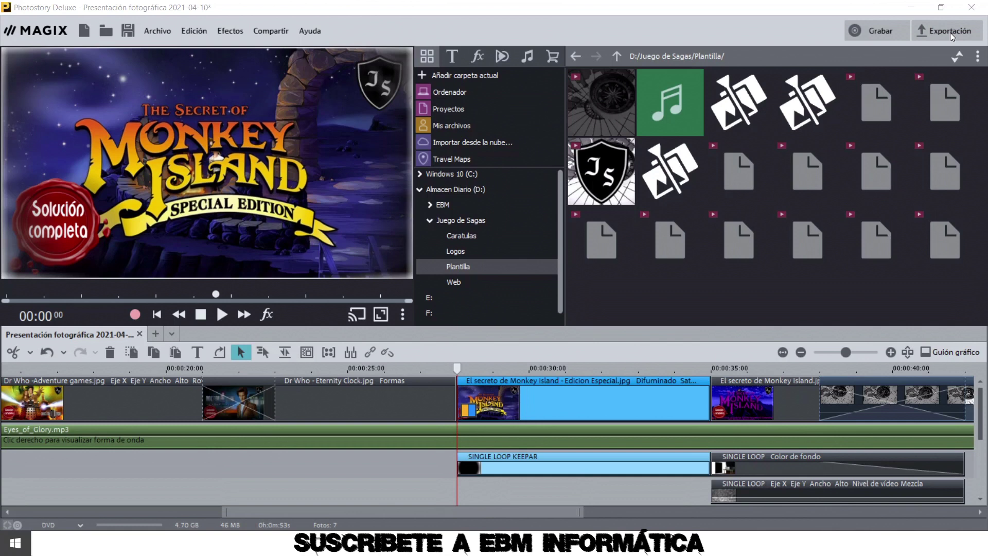
left_click(688, 142)
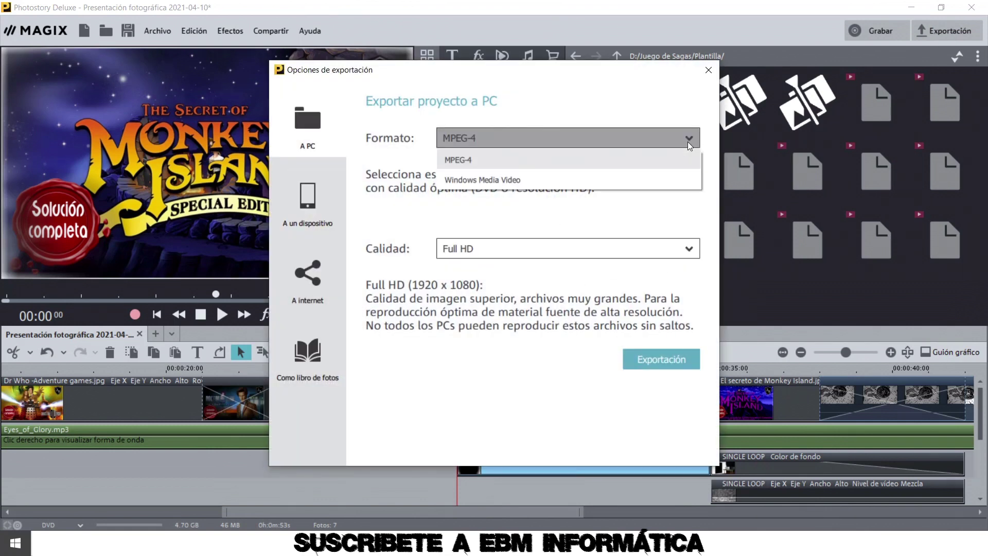
left_click(688, 142)
left_click(688, 142)
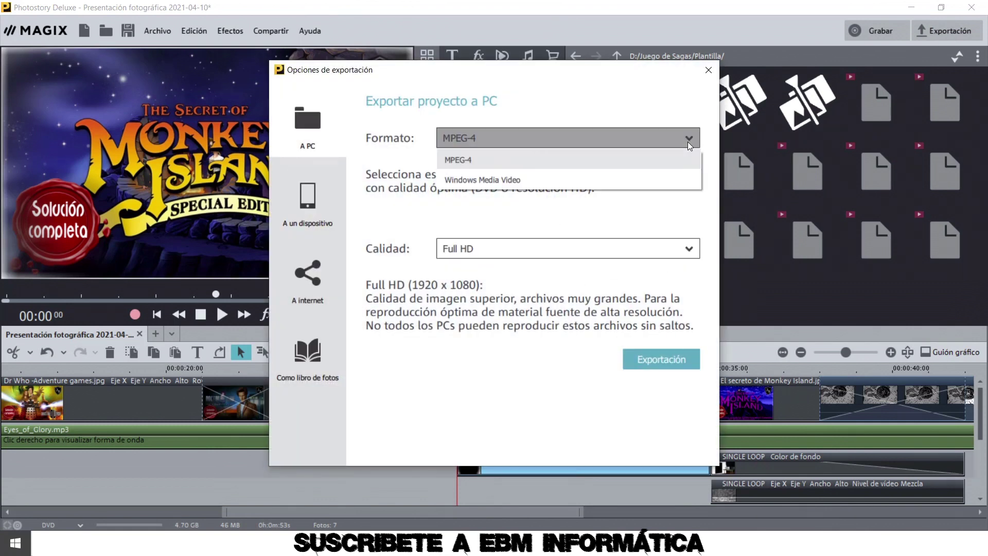
left_click(551, 159)
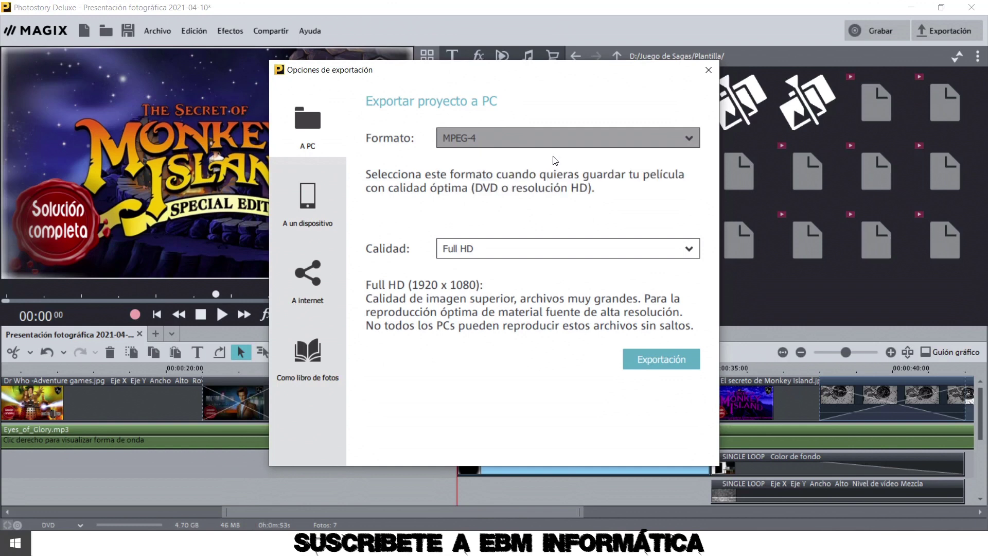
left_click(692, 250)
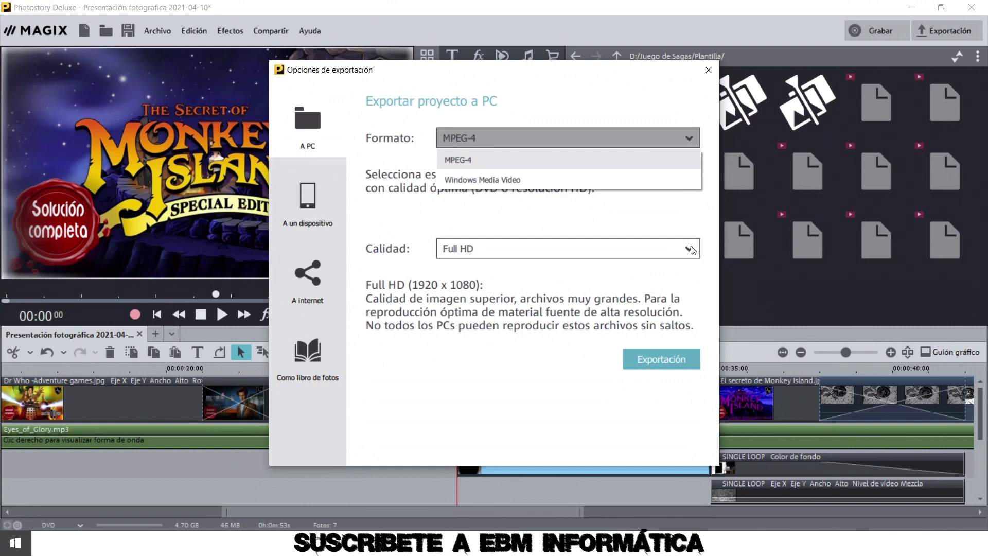
left_click(692, 250)
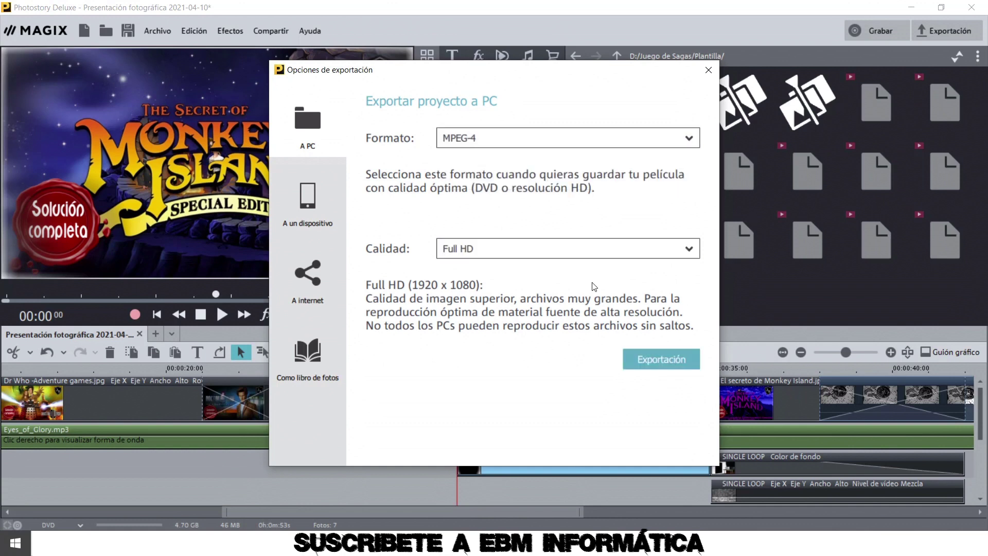
Step: Check the quality choices for the PC export, keep Full HD, and view the save dialog without saving the video
left_click(530, 251)
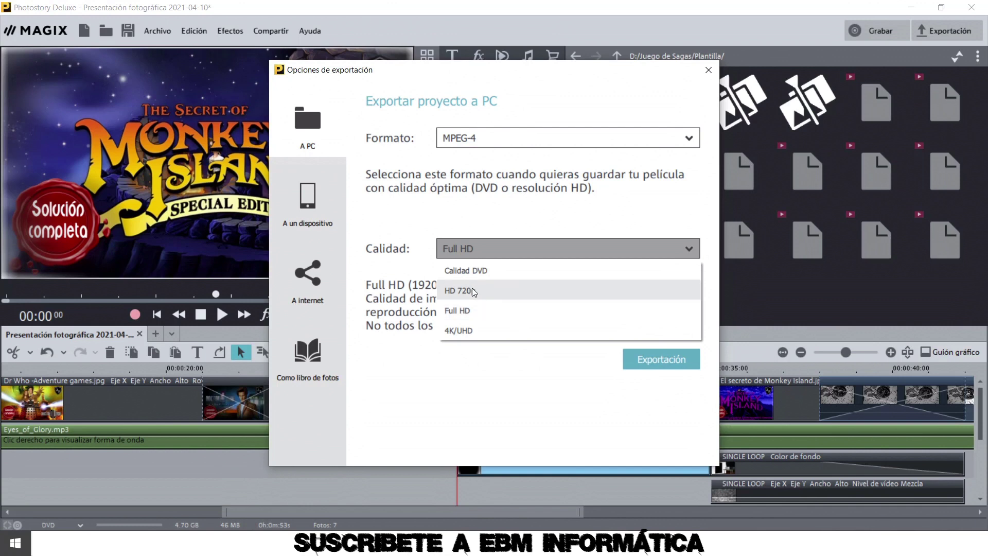
left_click(477, 360)
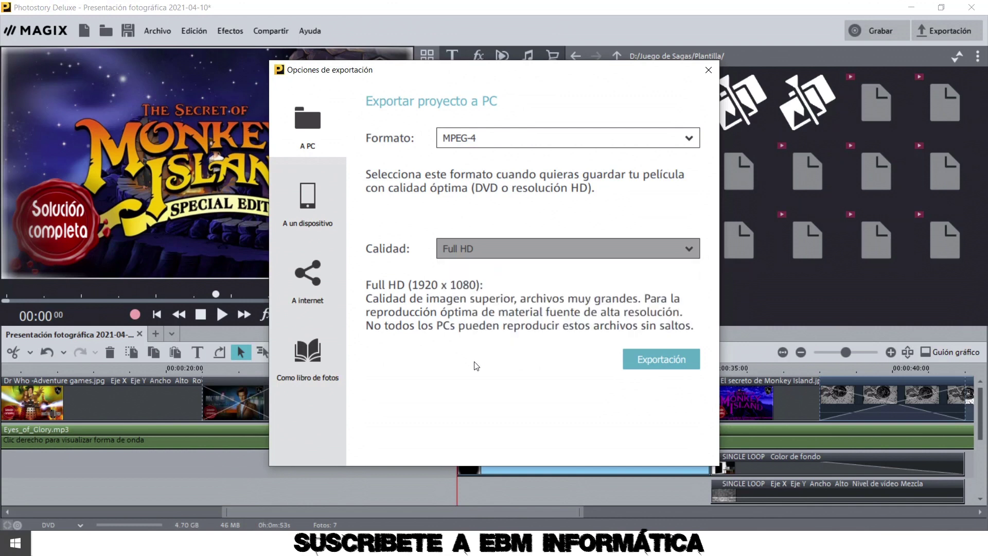
left_click(668, 358)
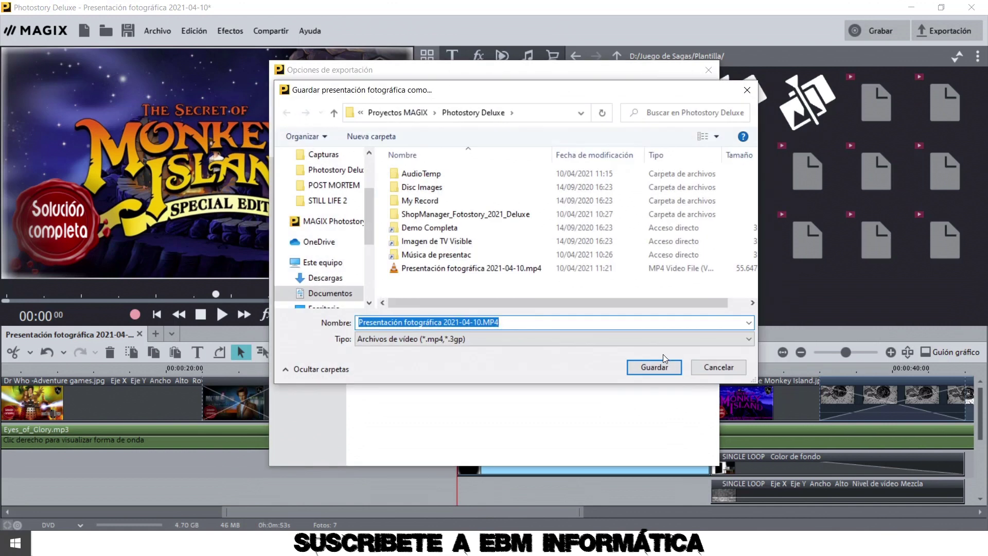
left_click(709, 366)
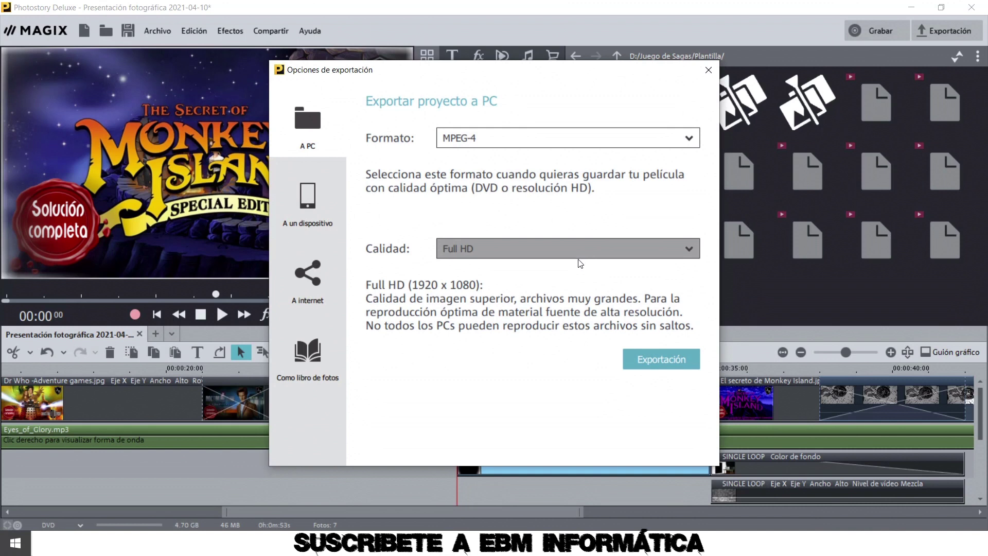
Step: Examine the export options for devices, internet communities and photo books, and close the export options
left_click(309, 201)
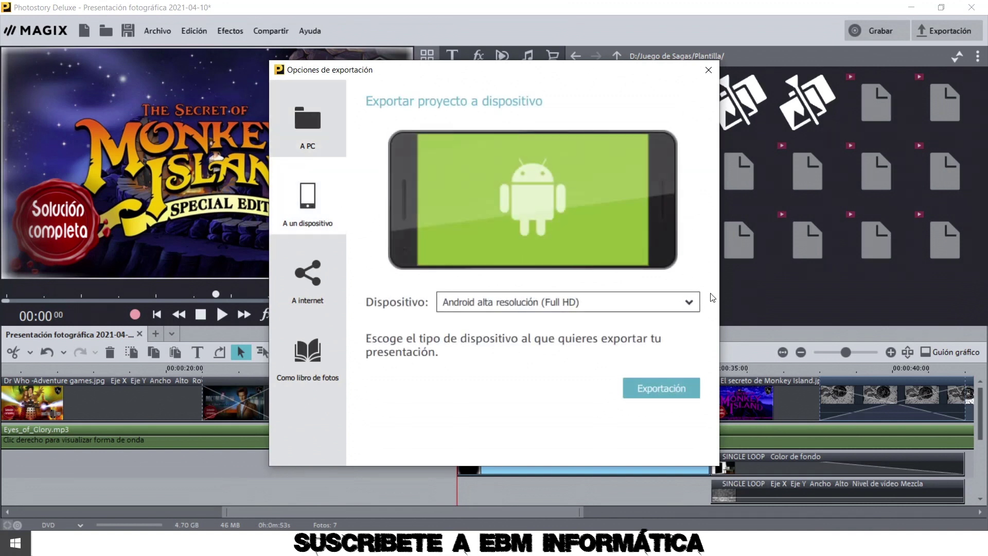
left_click(692, 305)
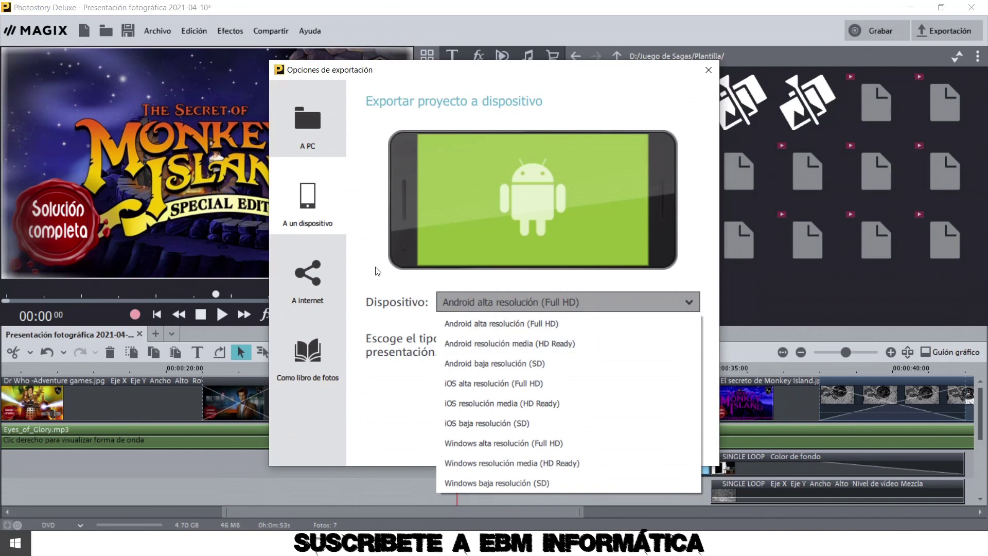
left_click(401, 252)
left_click(314, 271)
left_click(675, 141)
left_click(676, 141)
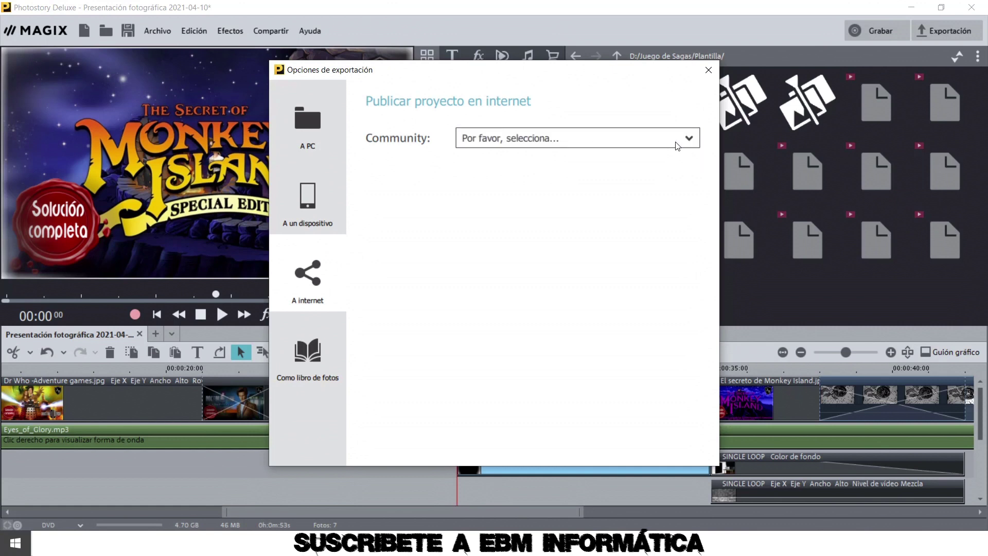
left_click(315, 351)
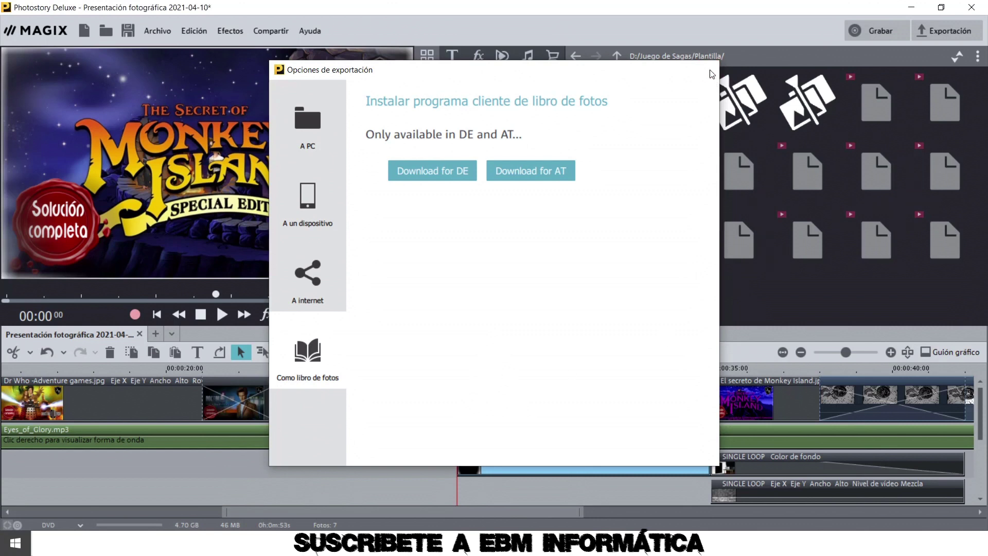
left_click(709, 70)
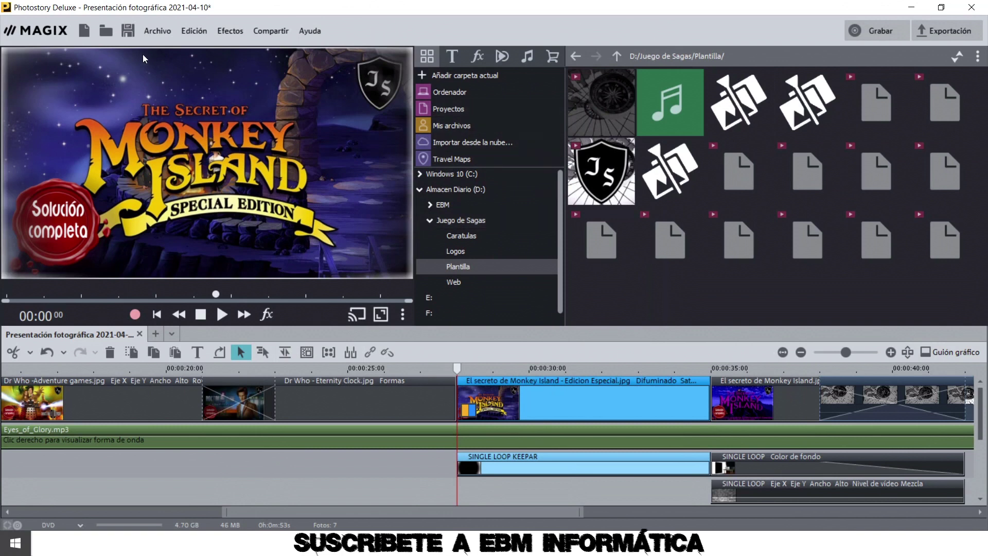
Step: Open the new project window and look through its new project, load project, Travel Maps and Highlights pages
left_click(143, 31)
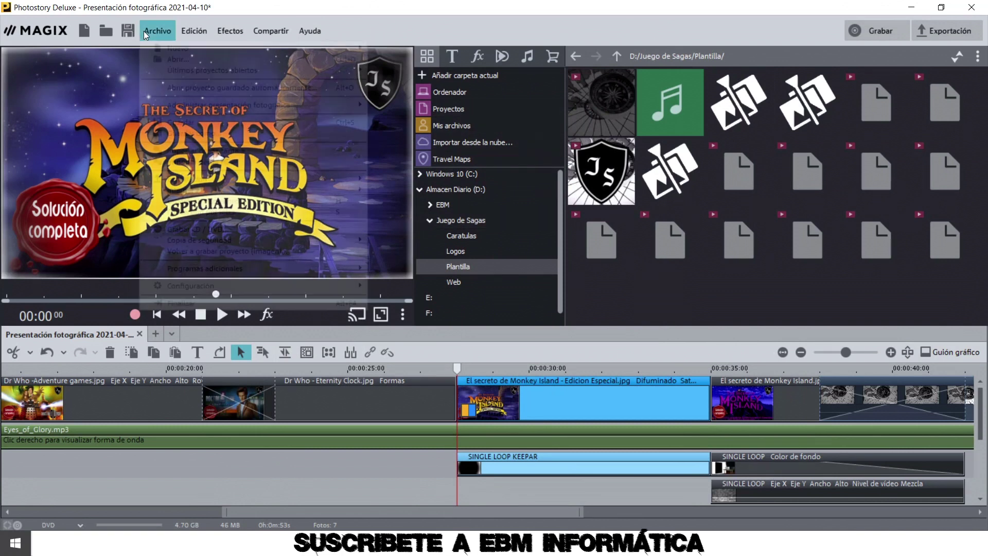
mouse_move(186, 53)
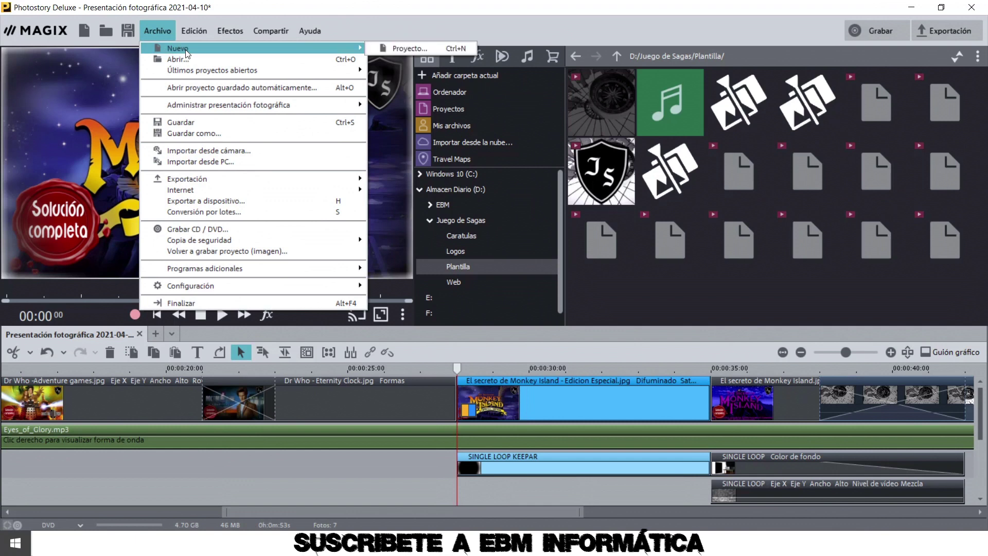
left_click(91, 39)
left_click(89, 35)
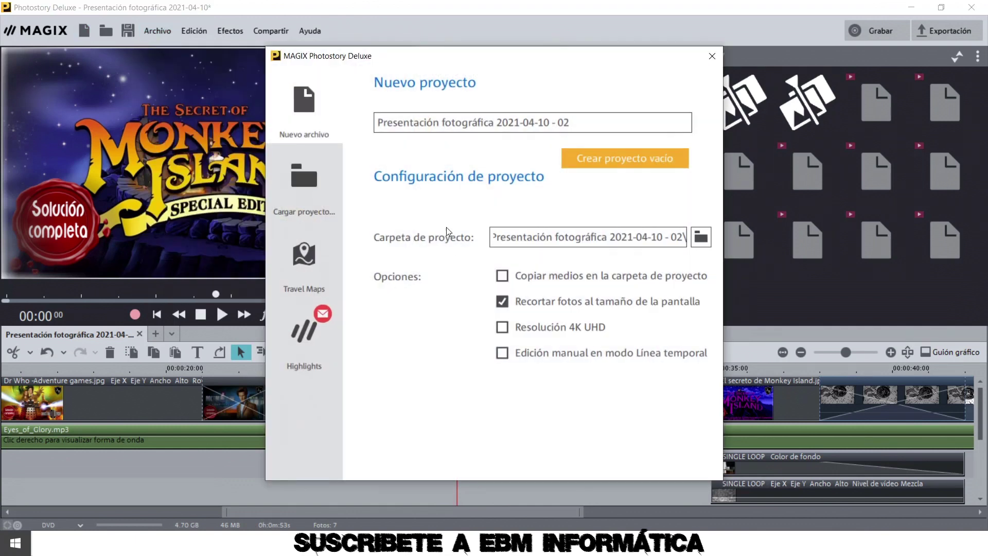
left_click(325, 177)
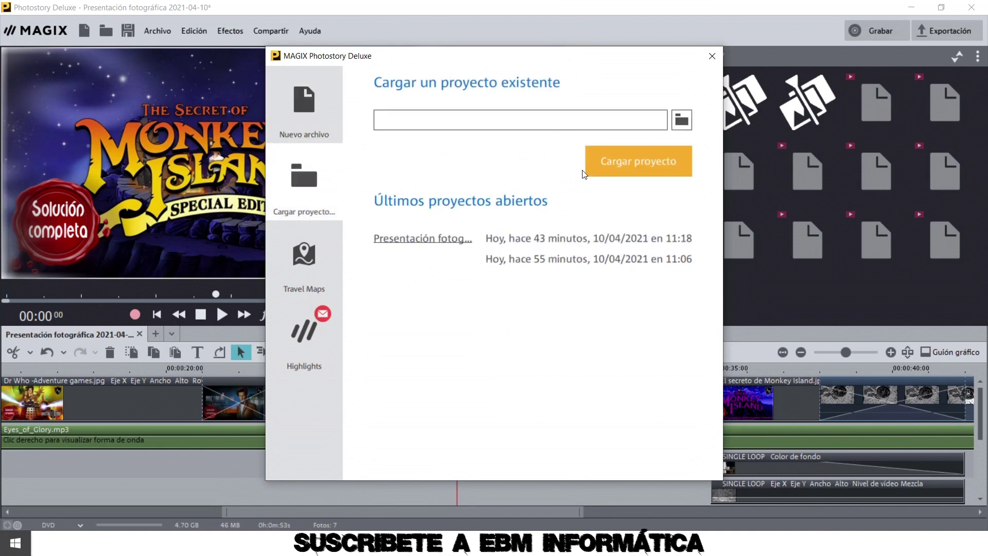
left_click(307, 268)
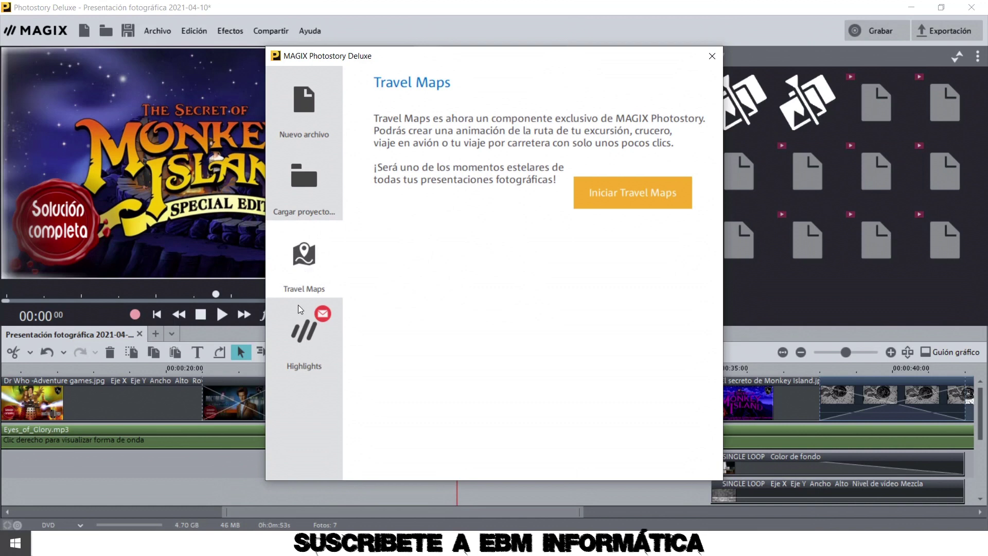
left_click(318, 339)
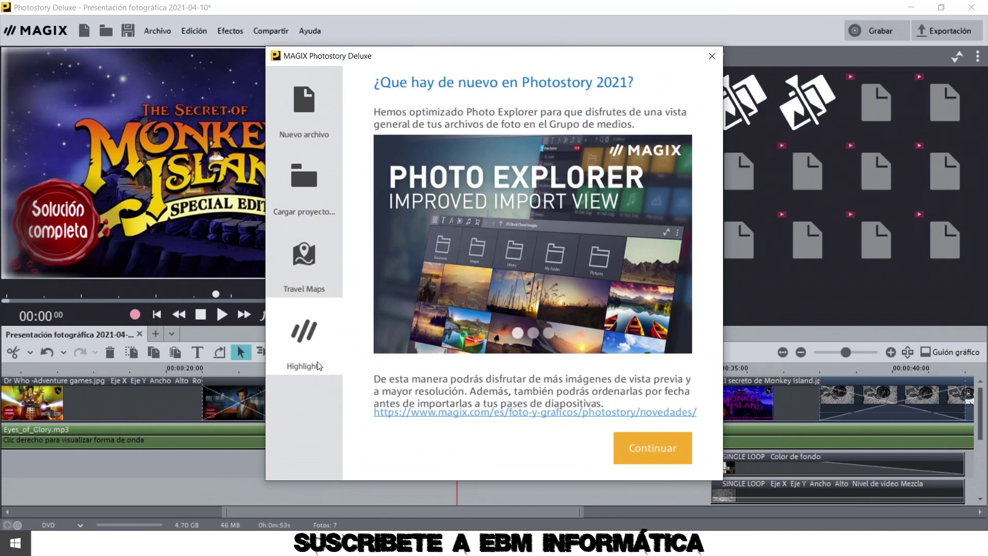
Step: Launch Travel Maps from the project window and open the Geographic map from ESRI Maps
left_click(301, 257)
left_click(641, 199)
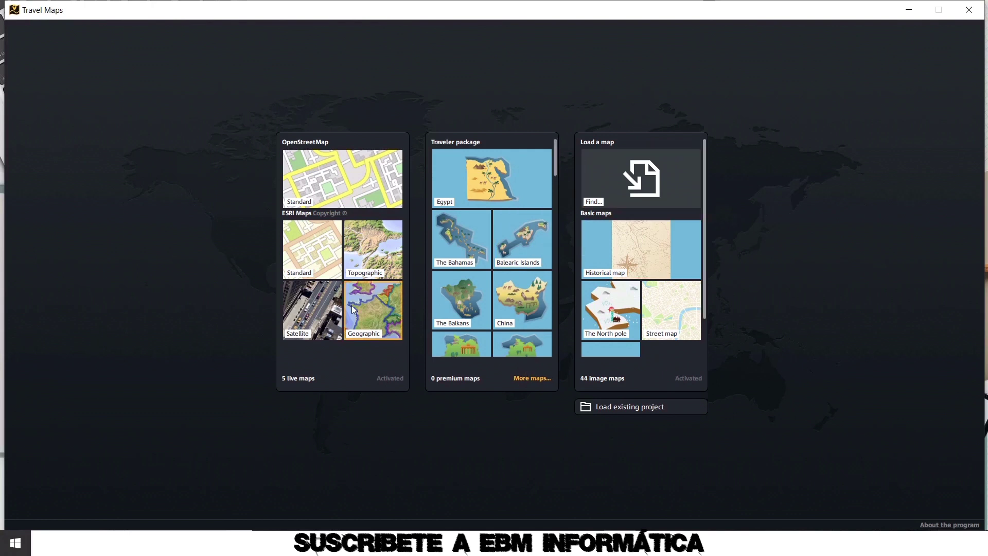
left_click(375, 314)
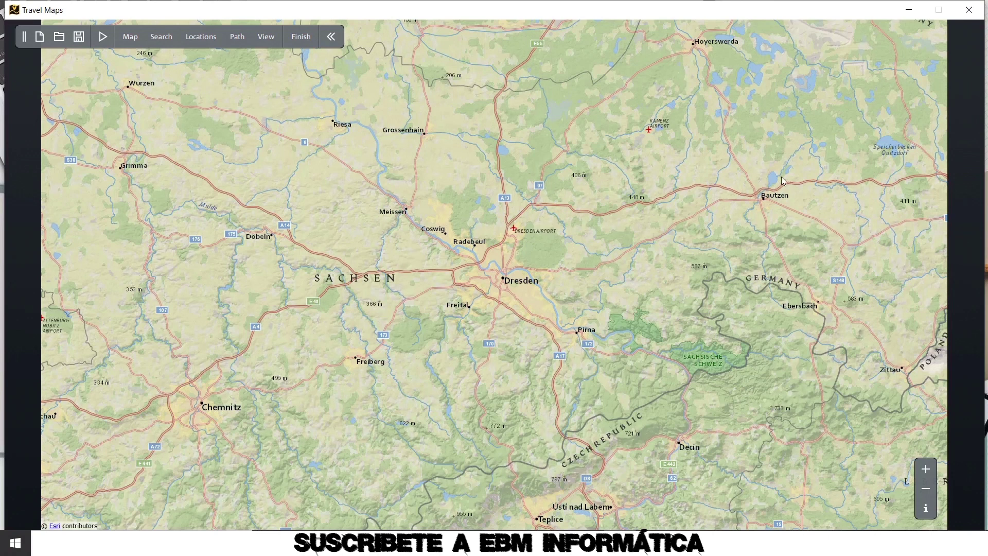
Step: Search the map for VITORIA, go to Vitoria in Álava, País Vasco, España, and check the area at different zoom levels
left_click(160, 42)
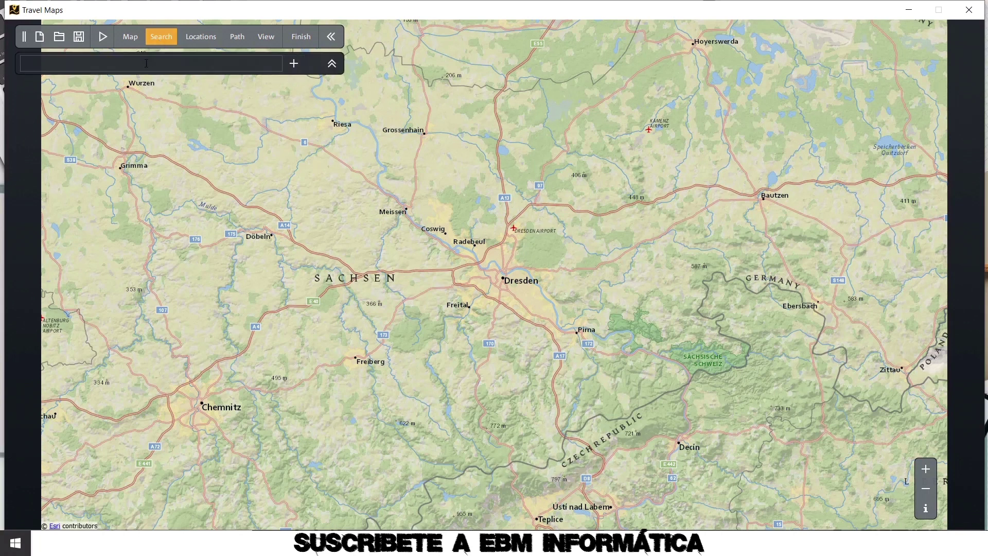
type("VITO")
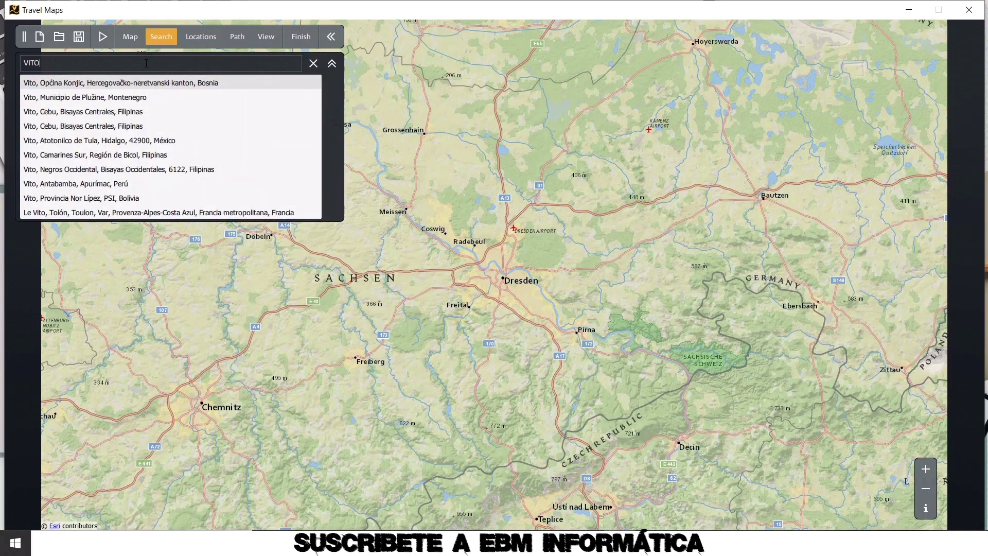
type("RIA")
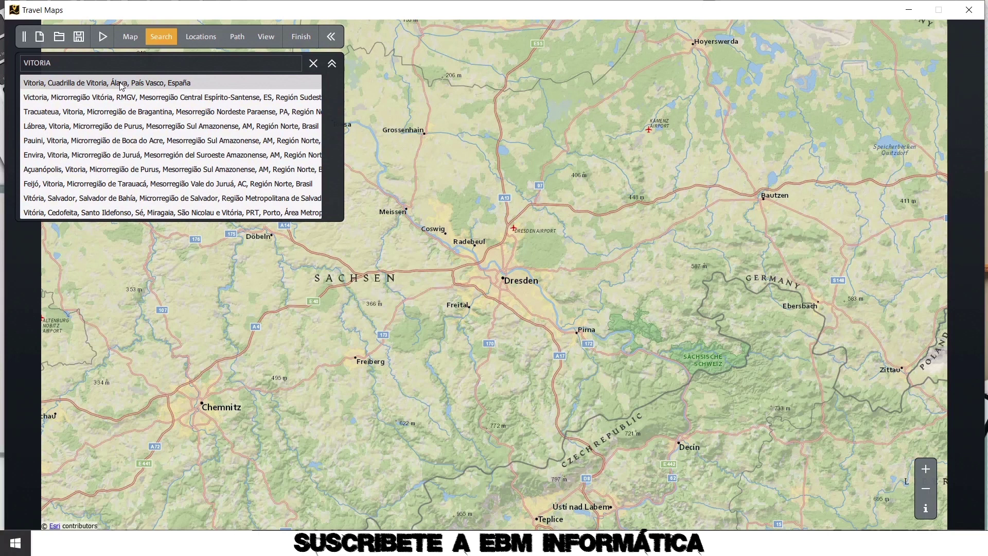
left_click(121, 83)
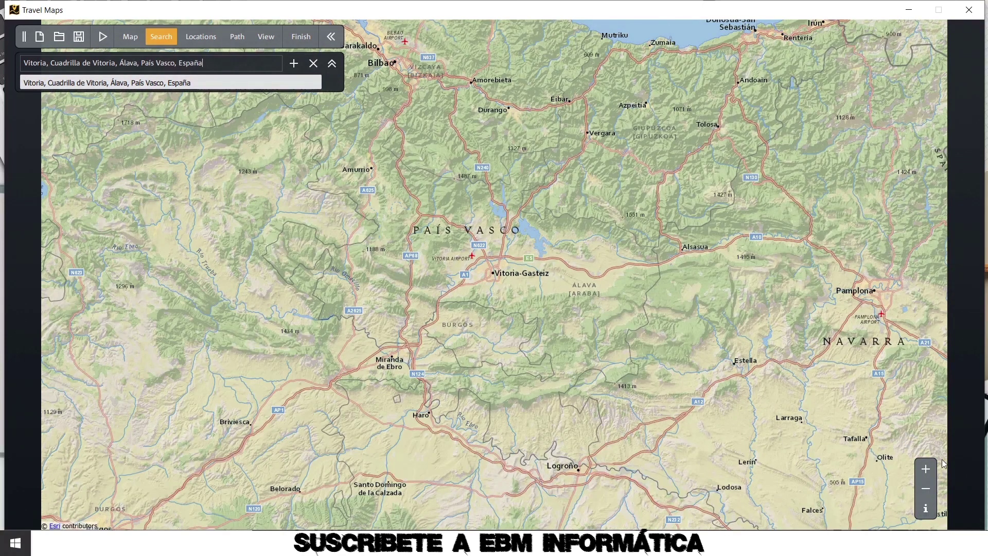
left_click(925, 469)
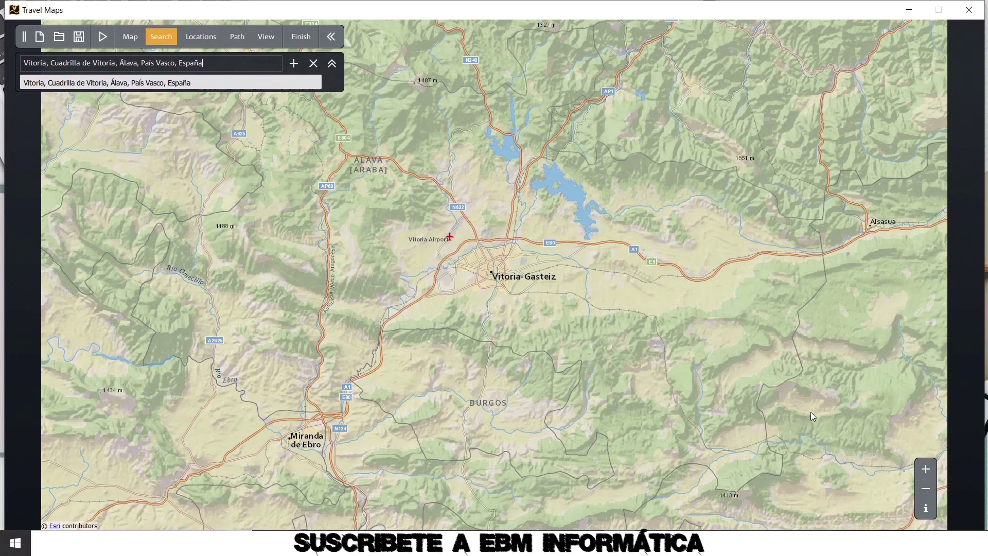
left_click(925, 489)
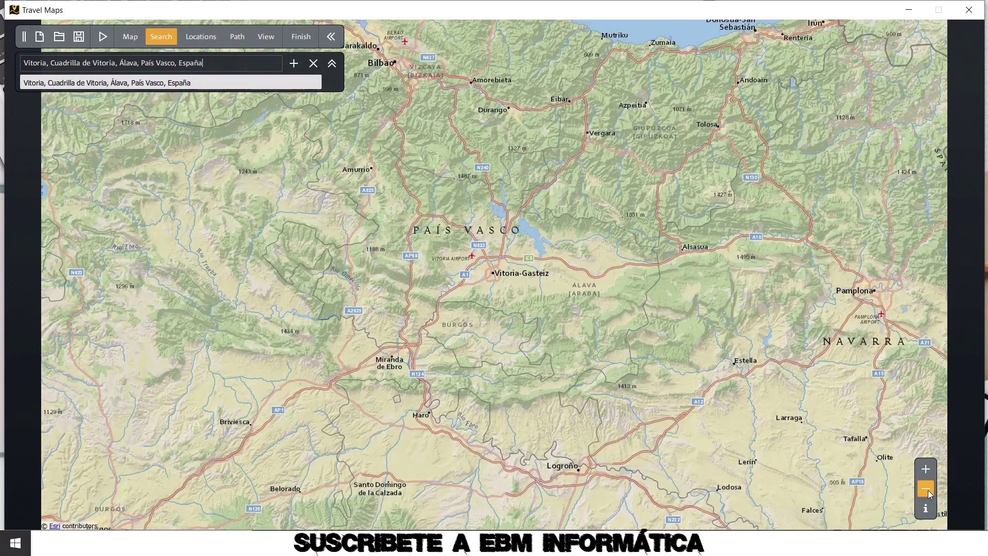
Step: Frame the map on northern Spain so that Vitoria-Gasteiz, Barcelona, Madrid and Zamora are all in view
left_click(926, 489)
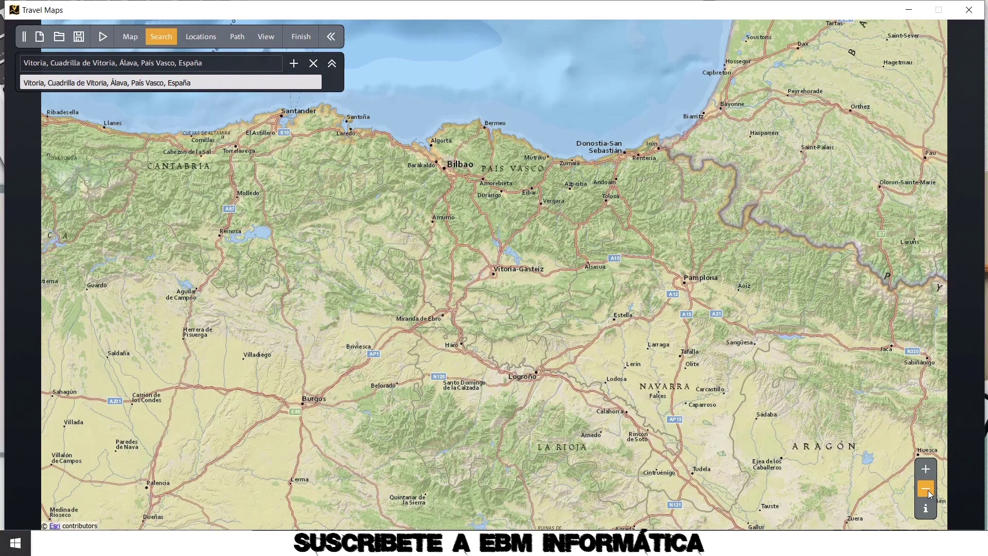
left_click(926, 489)
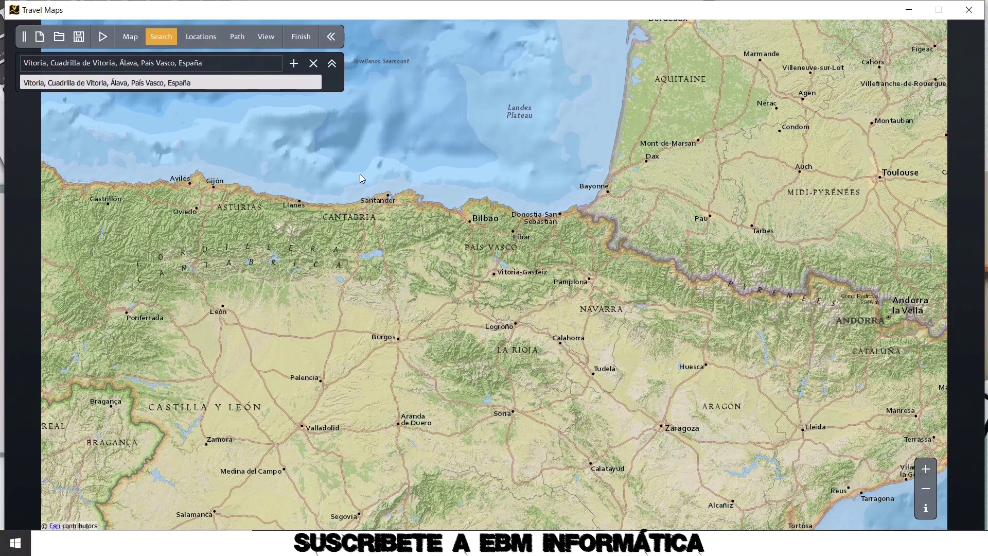
left_click(924, 489)
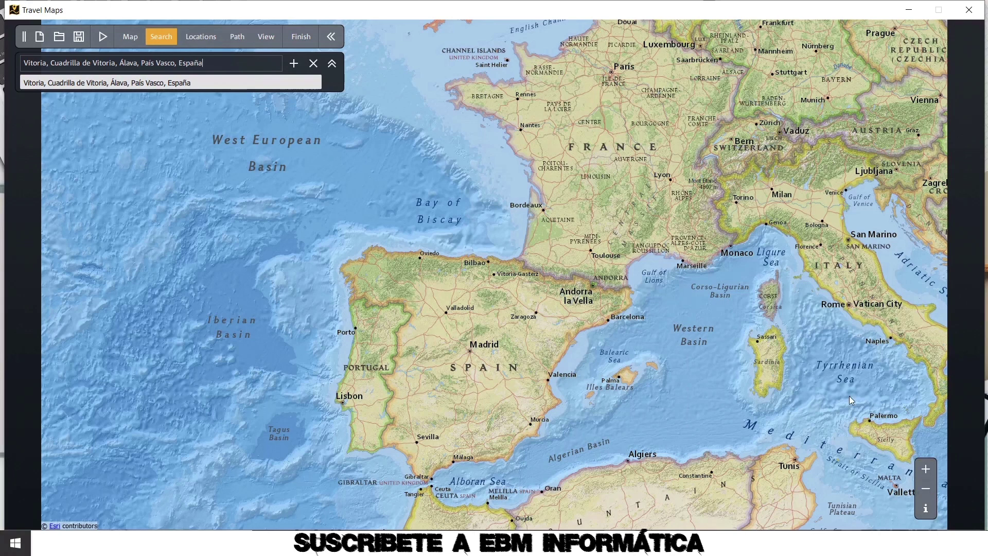
left_click_drag(662, 228, 370, 172)
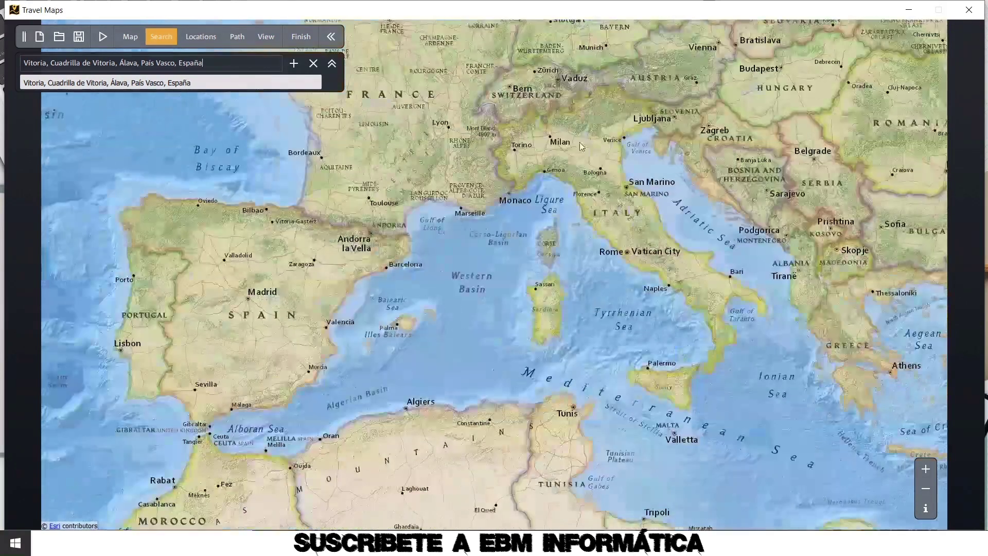
left_click_drag(544, 143, 686, 166)
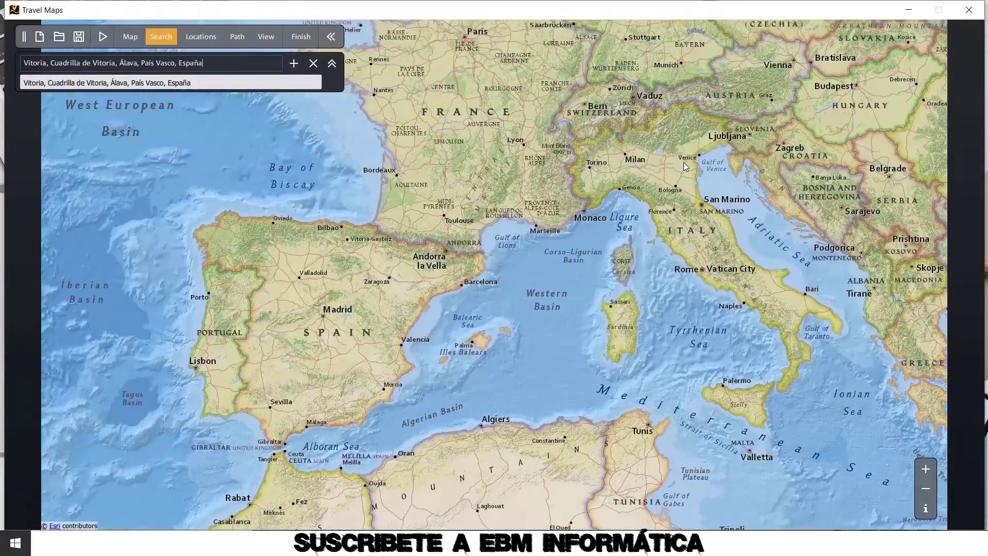
left_click(930, 471)
left_click(930, 471)
left_click_drag(211, 269, 695, 292)
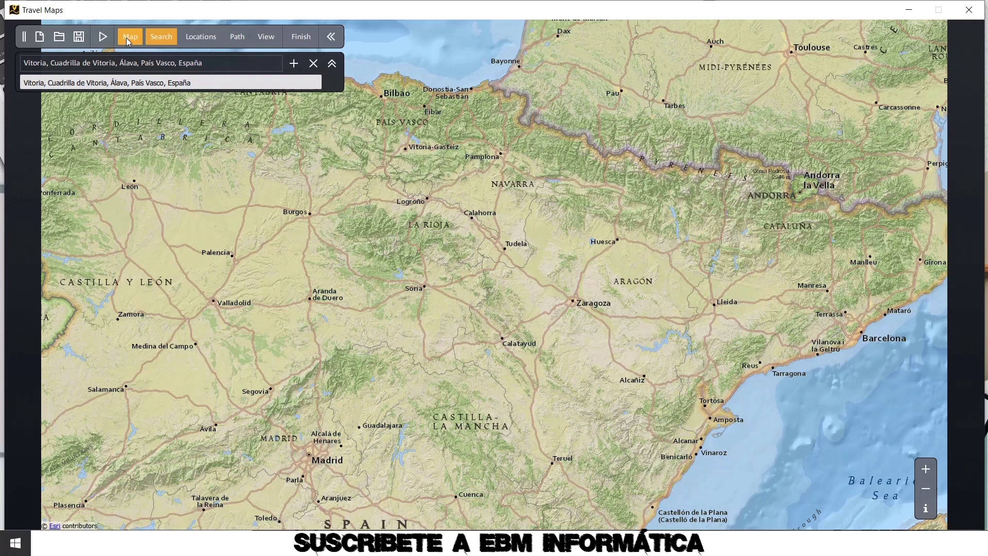
Step: Check the location properties, and increase the path's line width to a little under half of its range
left_click(209, 39)
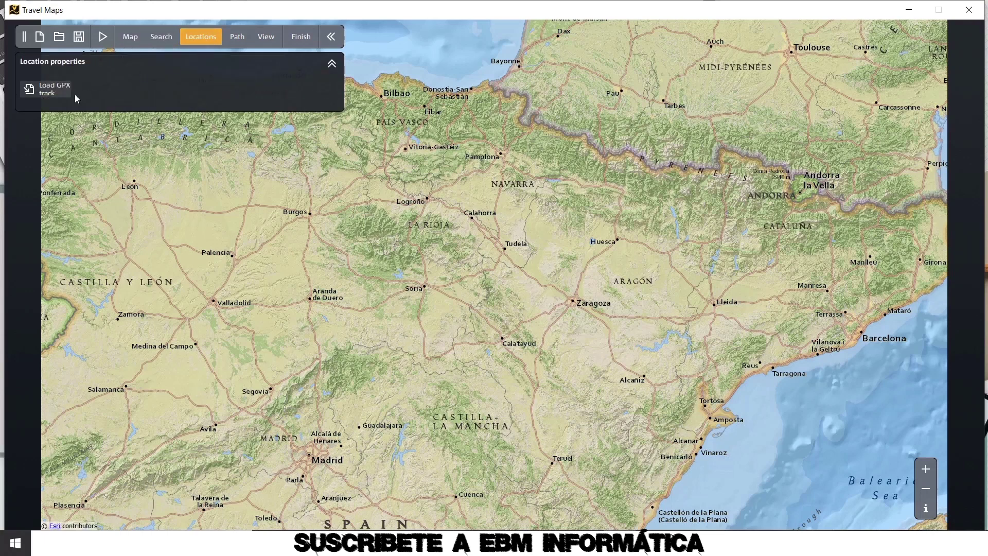
left_click(238, 38)
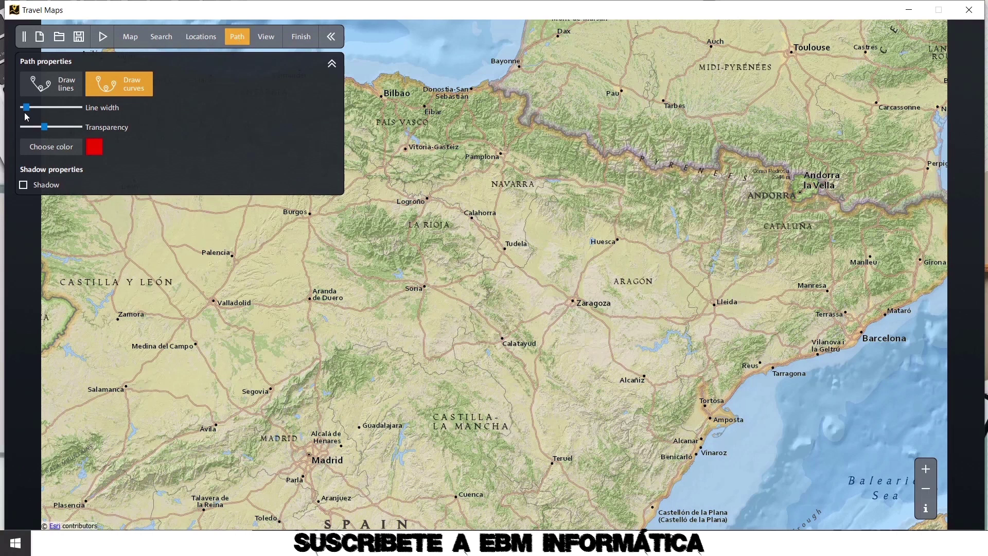
mouse_move(50, 108)
left_mouse_down()
mouse_move(69, 108)
mouse_move(46, 111)
left_mouse_up()
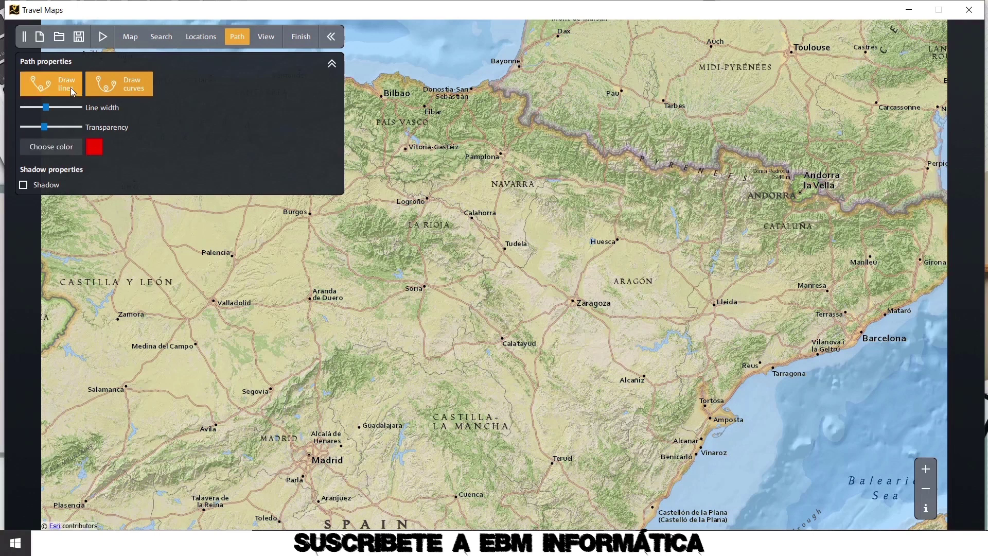
Step: Look at the View & animation settings and the map search, and collapse the settings to clear the map
left_click(273, 38)
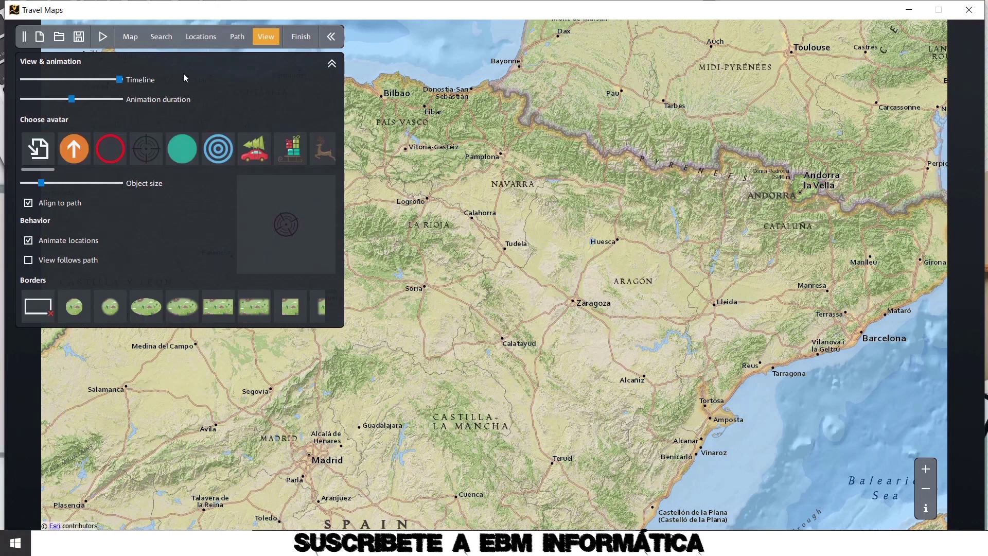
left_click(160, 38)
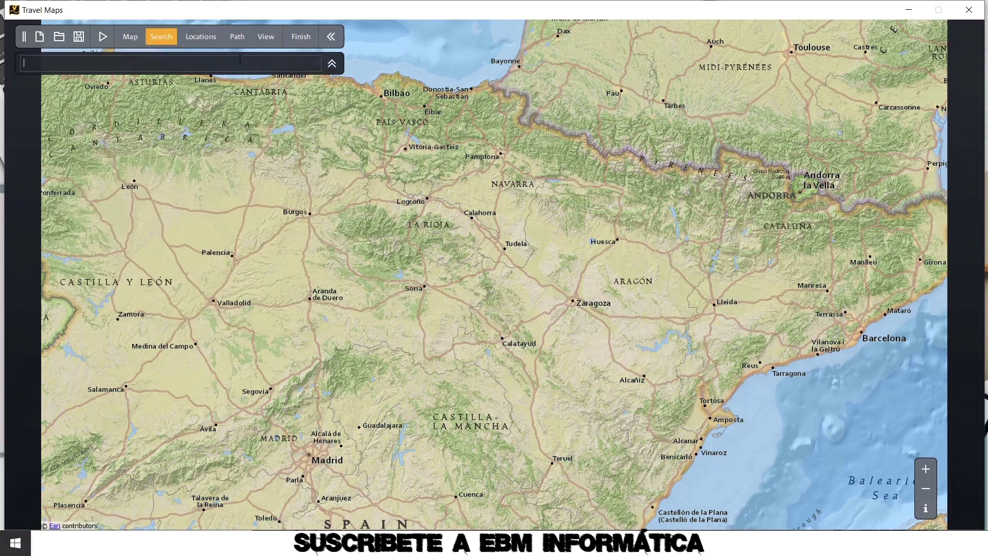
left_click(332, 64)
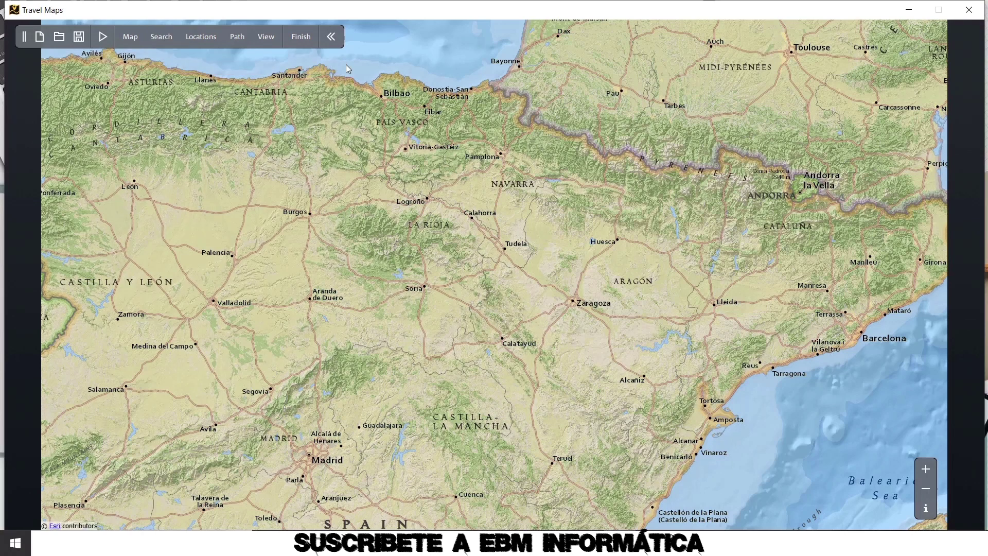
Step: Add the route's starting location at Vitoria-Gasteiz on the map and label it VITORIA
left_click(406, 151)
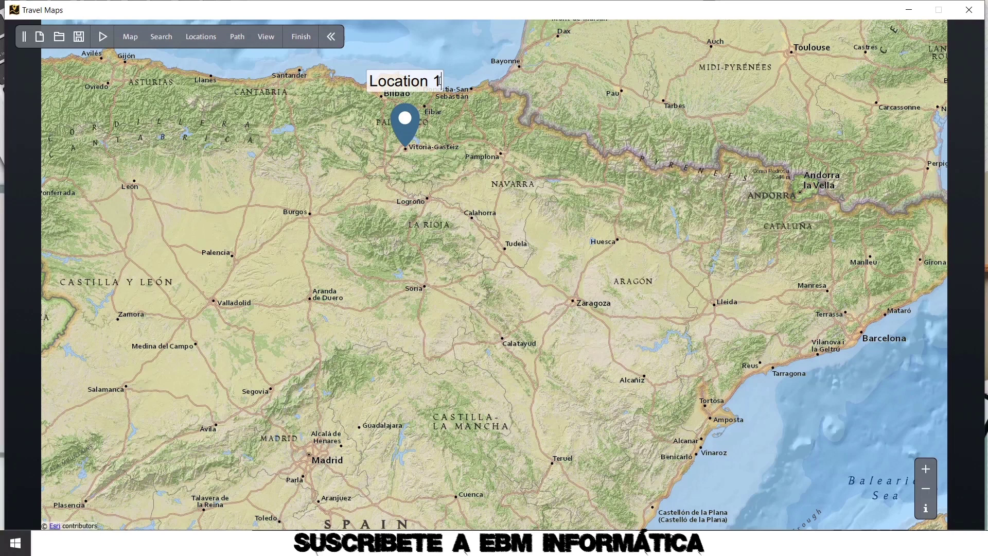
key("BackSpace")
key("BackSpace")
key("BackSpace")
key("BackSpace")
key("BackSpace")
key("BackSpace")
key("BackSpace")
key("BackSpace")
key("BackSpace")
key("BackSpace")
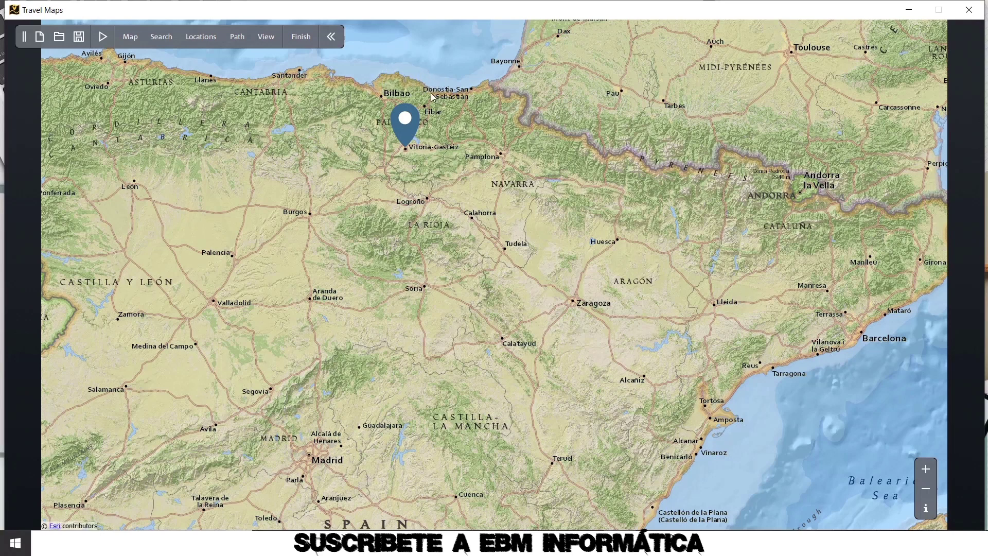
type("VITORIA")
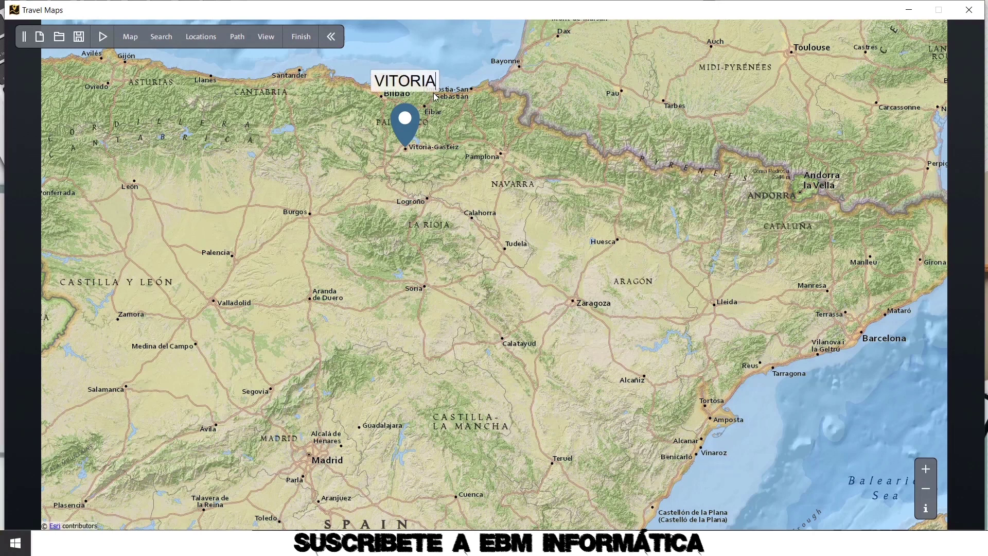
Step: Add a second location at Barcelona on the map and label it BARCELONA
left_click(863, 336)
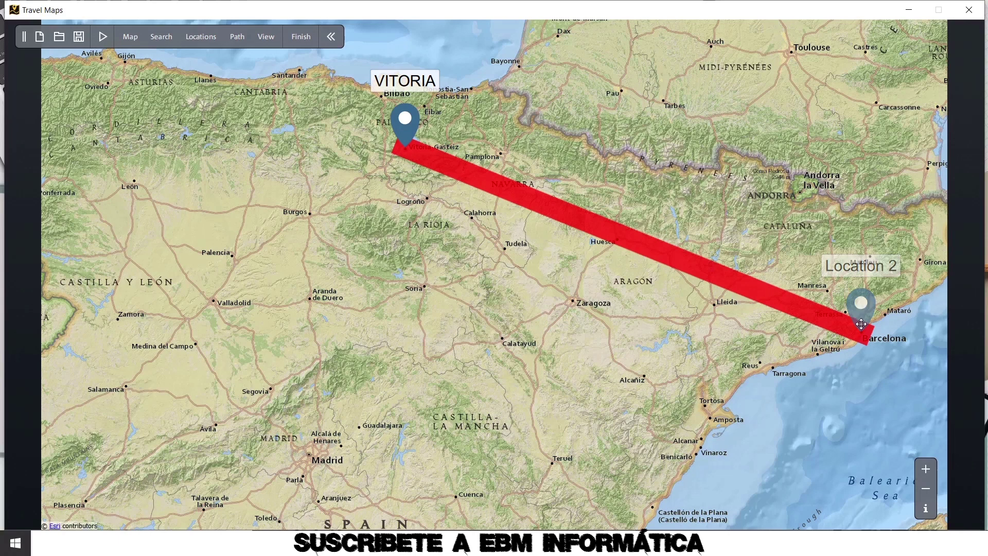
left_click_drag(896, 263, 818, 266)
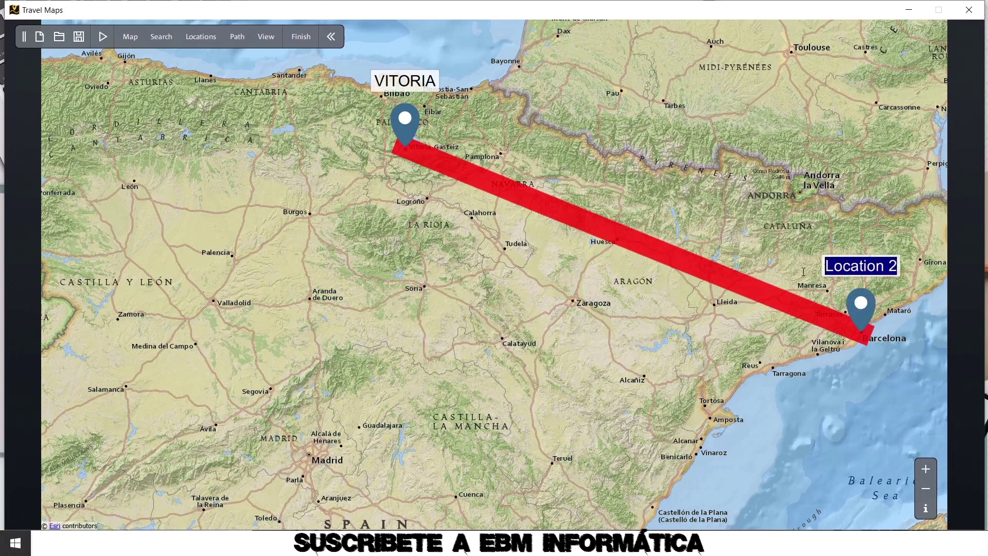
type("BARCELONA")
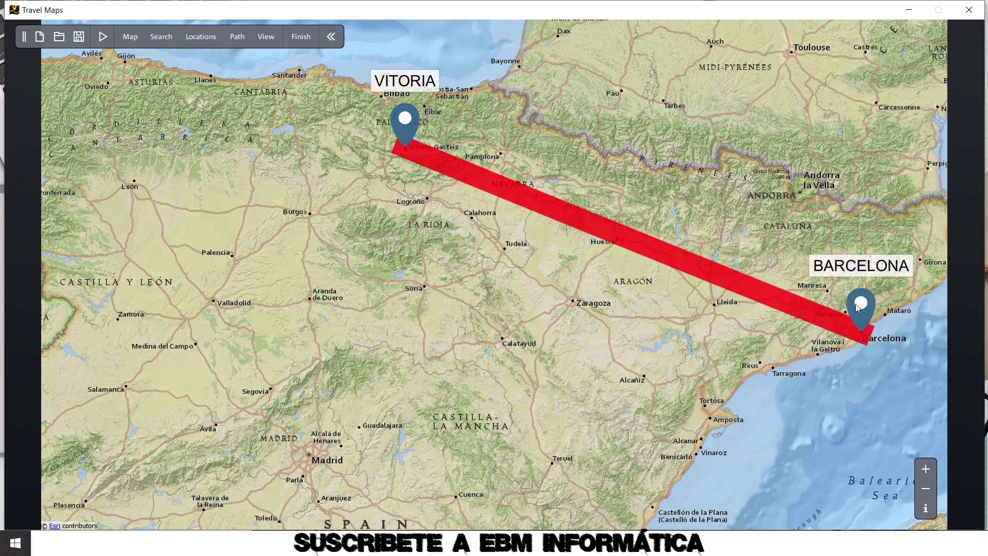
Step: Add a third location at Madrid on the map and label it MADRID
left_click(311, 456)
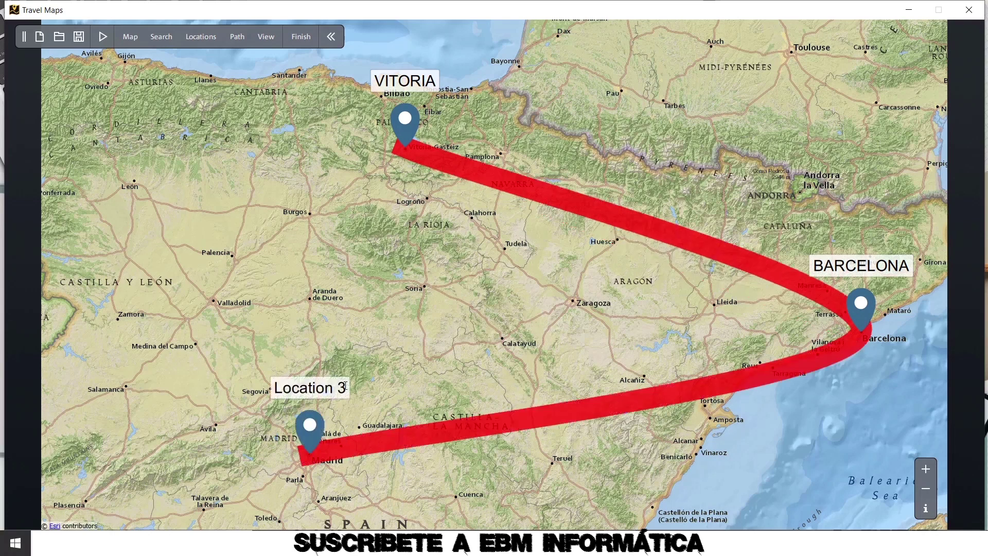
left_click_drag(345, 388, 212, 387)
type("MADRID")
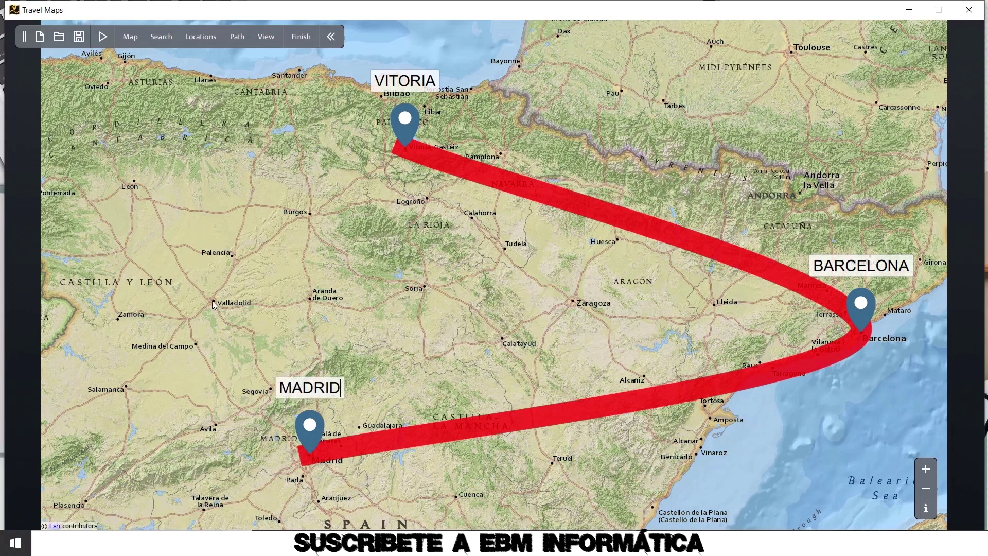
Step: Extend the route with a fourth location at Zamora and label it ZAMORA
left_click(119, 319)
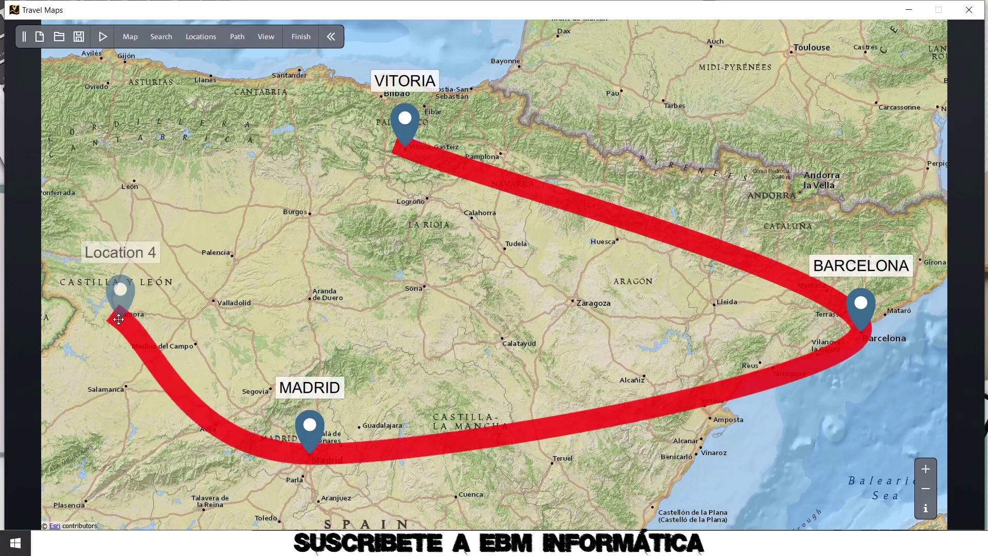
left_click_drag(155, 252, 2, 239)
type("ZAMORA")
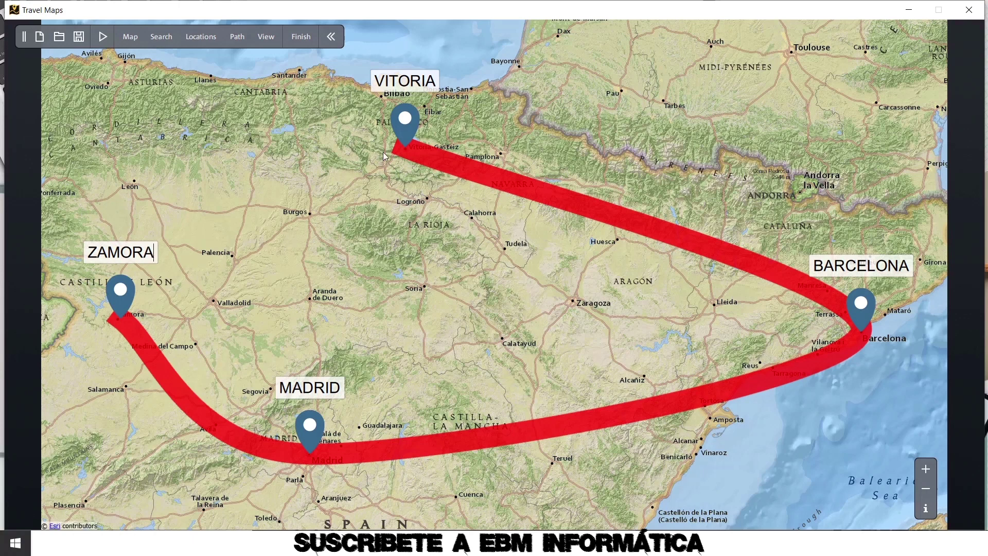
Step: Extend the route with a fifth location at Burgos and label it BURGOS
left_click(311, 212)
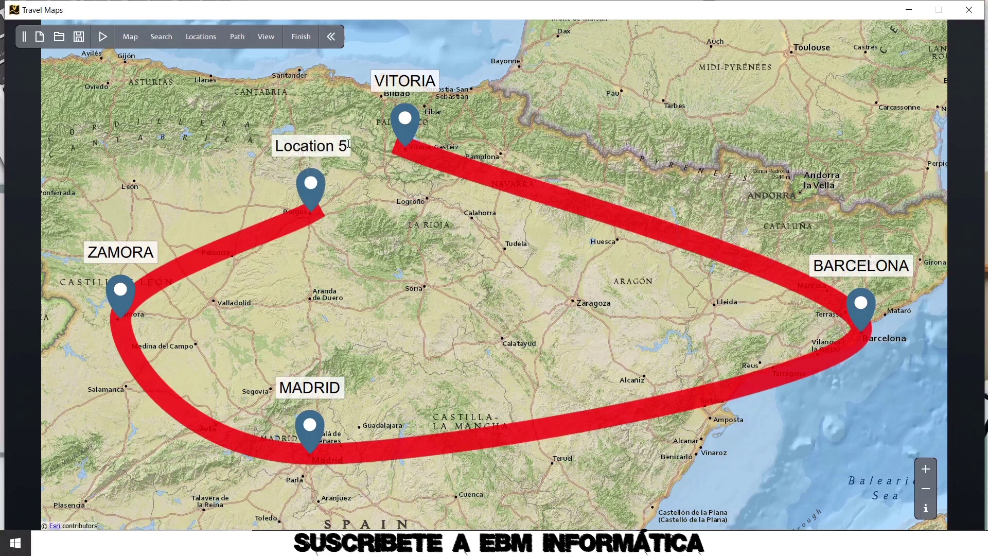
left_click_drag(338, 146, 147, 145)
left_click_drag(344, 148, 351, 147)
type("V")
key("BackSpace")
type("BURGOS")
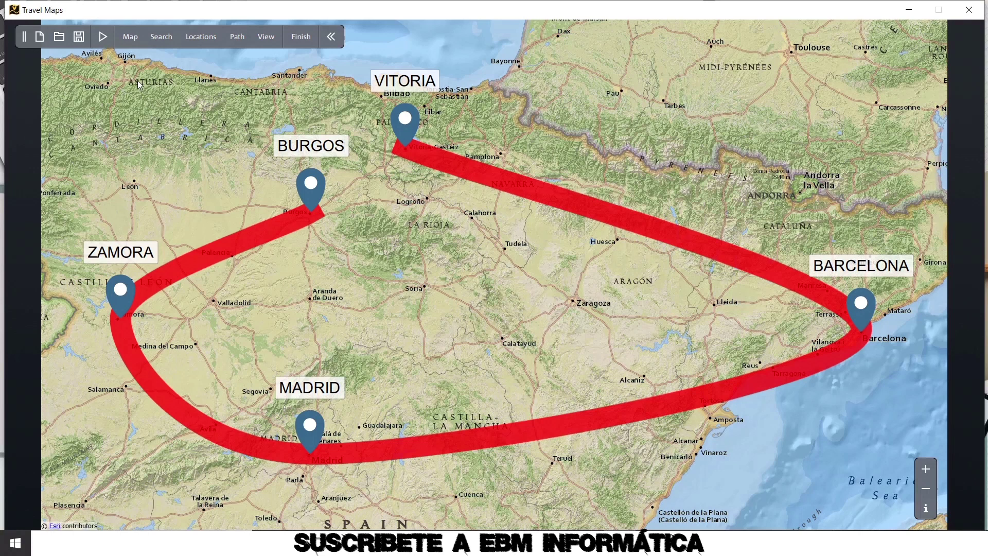
Step: Preview part of the route animation, and save the map project in Documents as VITORIA - BURGOS (2019-02-21_16-36-47).mxgeo
left_click(103, 37)
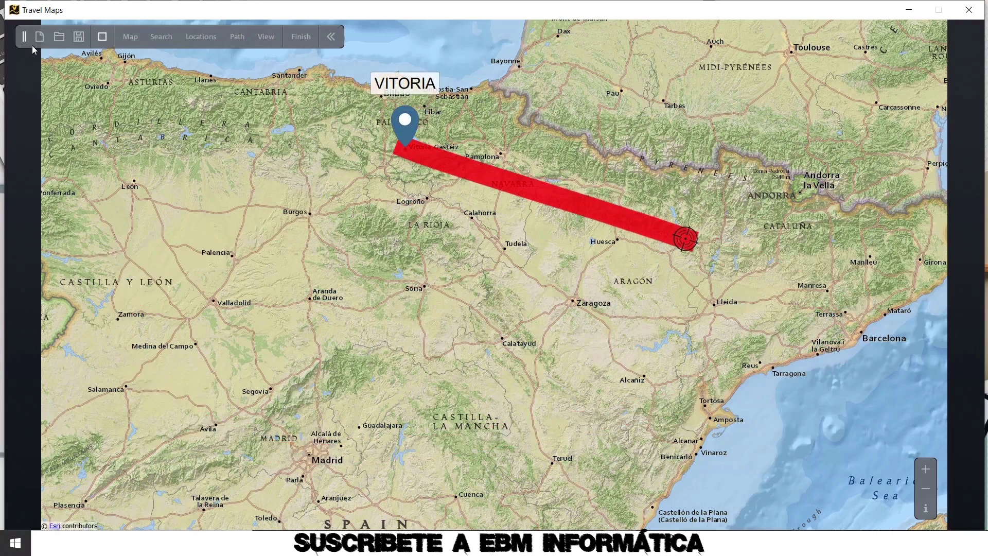
left_click(107, 38)
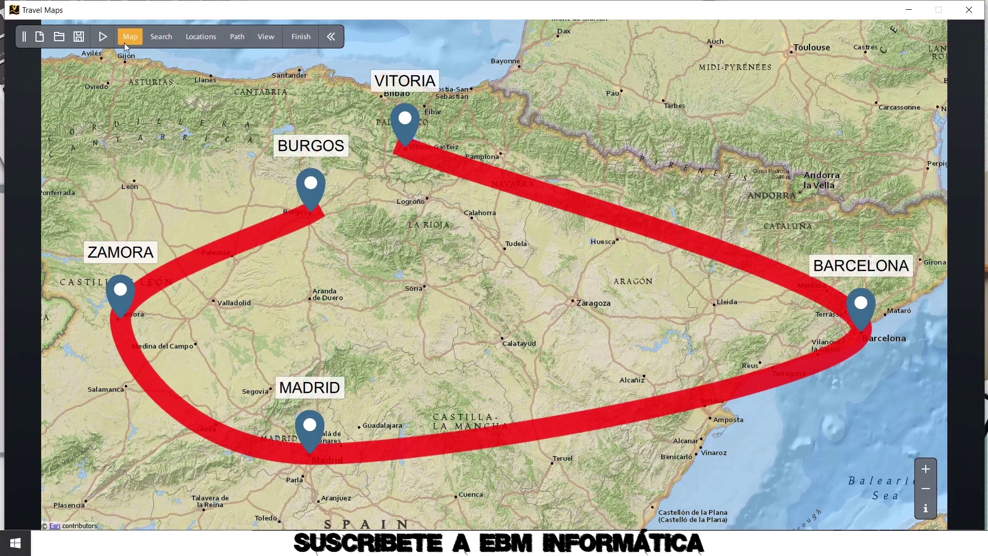
left_click(80, 37)
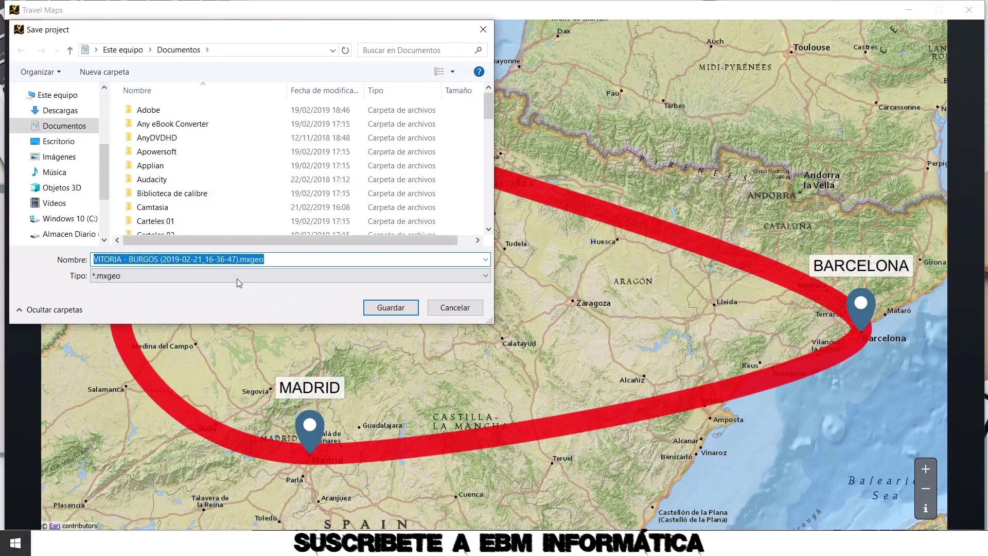
left_click(391, 307)
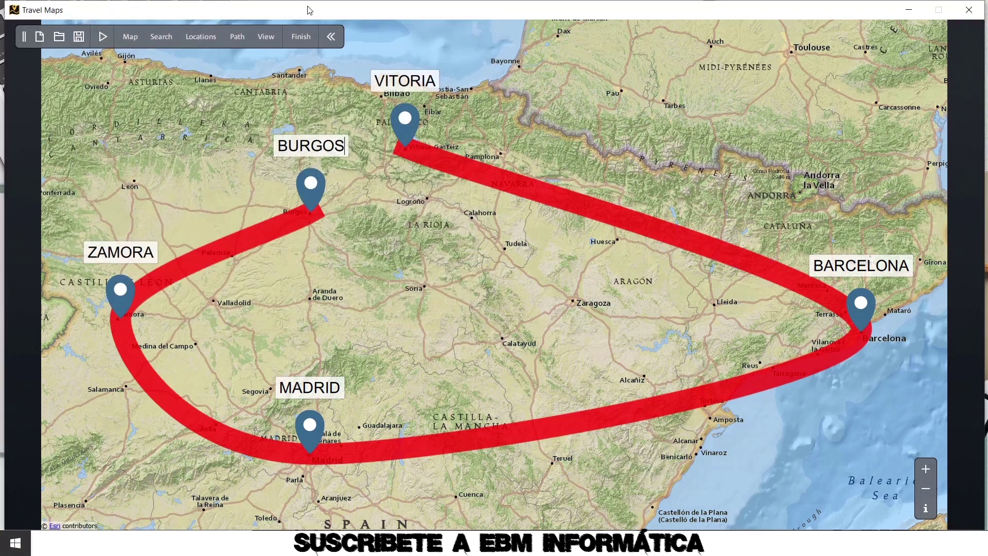
Step: Export the route as a video for editing in MAGIX Photostory Premium VR, and play back part of the imported clip
left_click(301, 36)
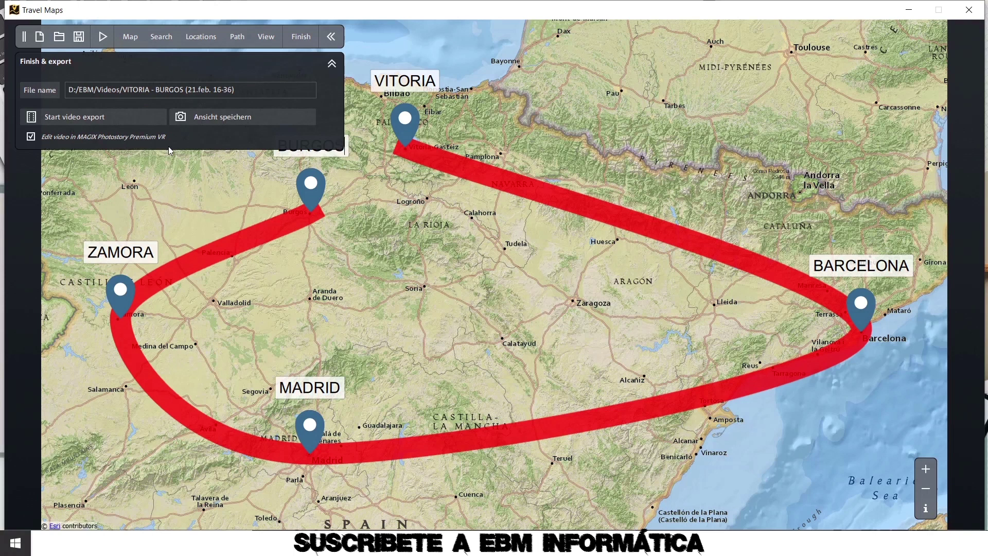
left_click(79, 118)
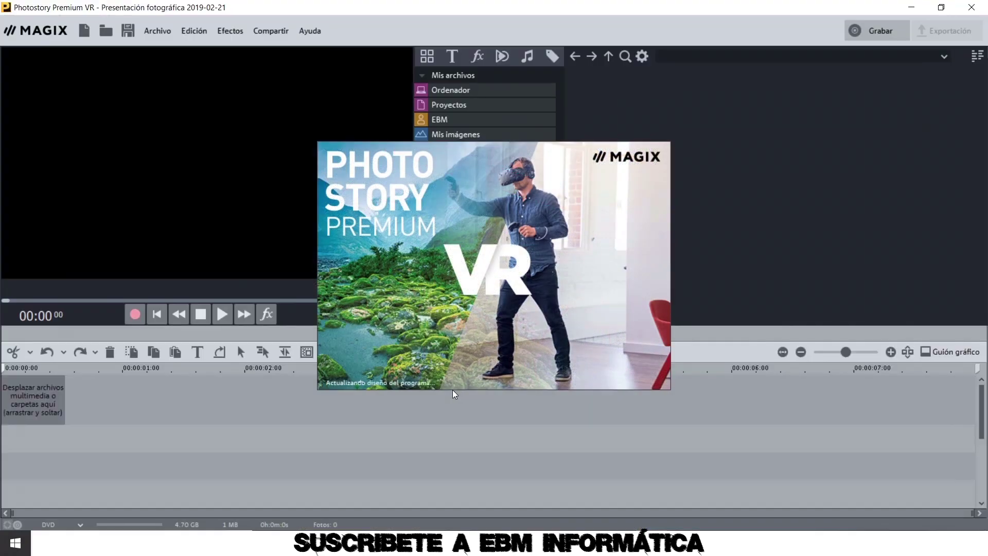
left_click(222, 315)
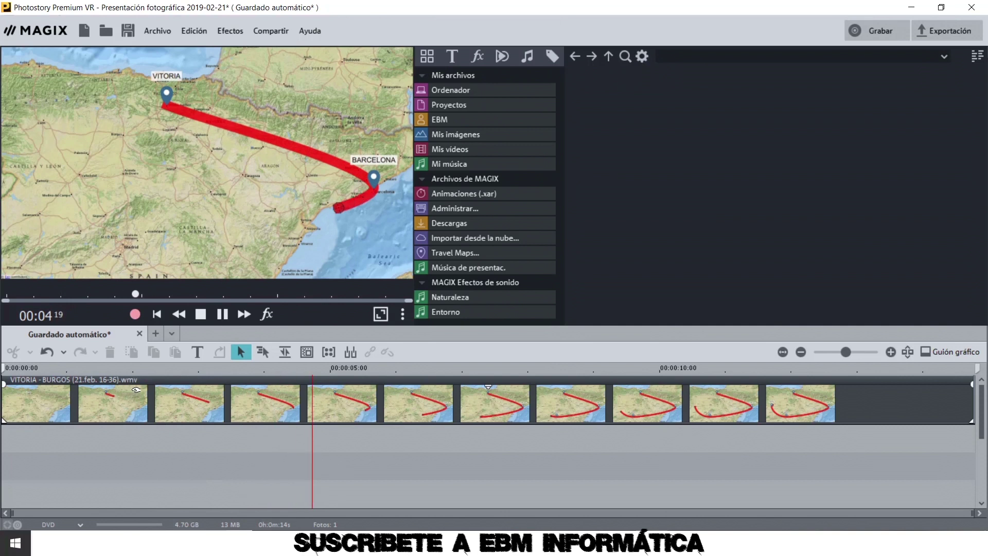
left_click(218, 311)
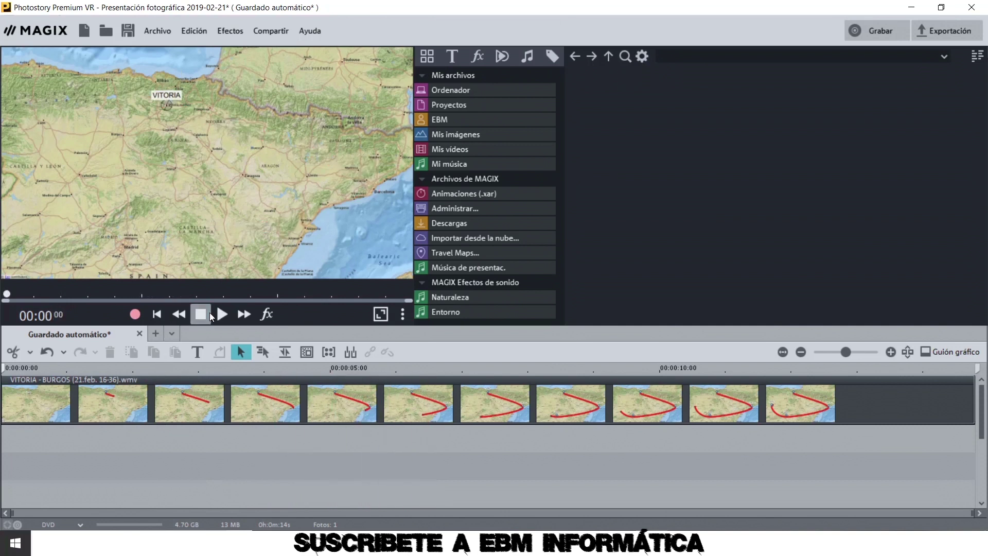
Step: Export the Vitoria–Burgos map video as MPEG-4 using the MP4 FullHD 1920x1080 25p preset
left_click(159, 29)
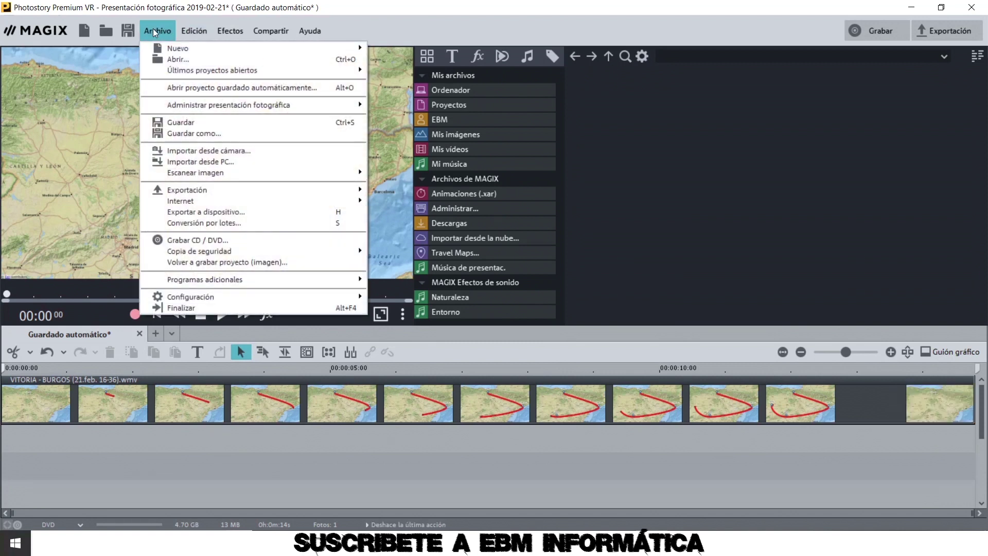
mouse_move(334, 191)
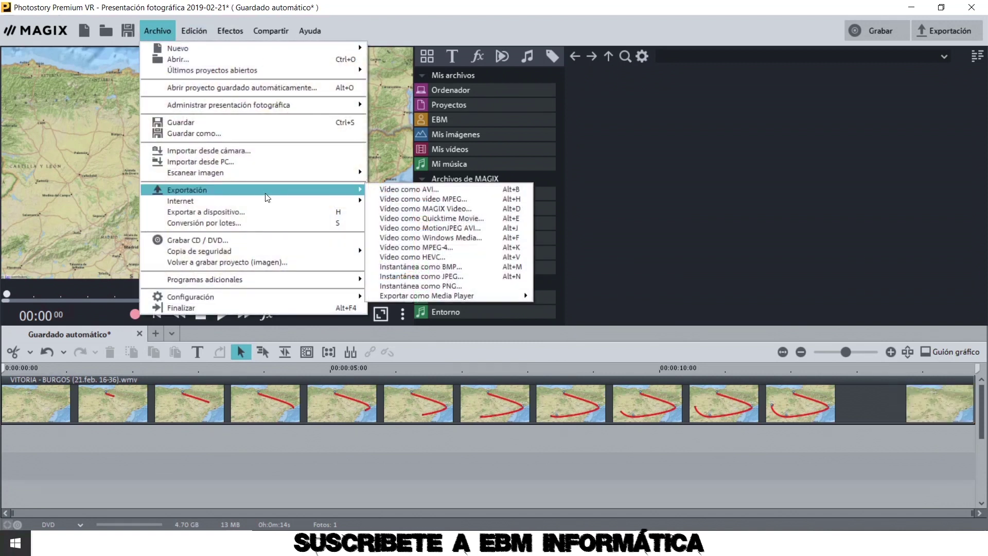
left_click(463, 248)
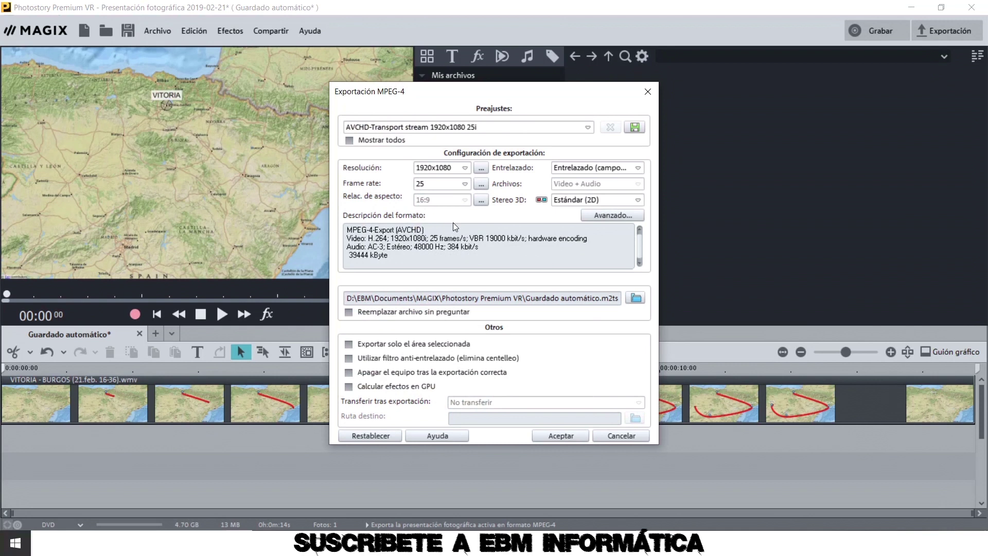
left_click(587, 127)
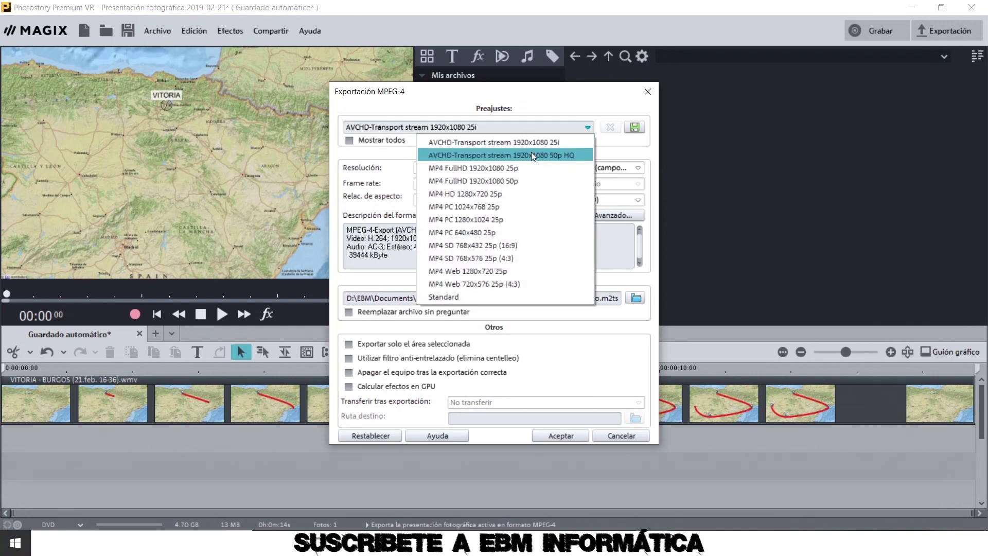
left_click(513, 168)
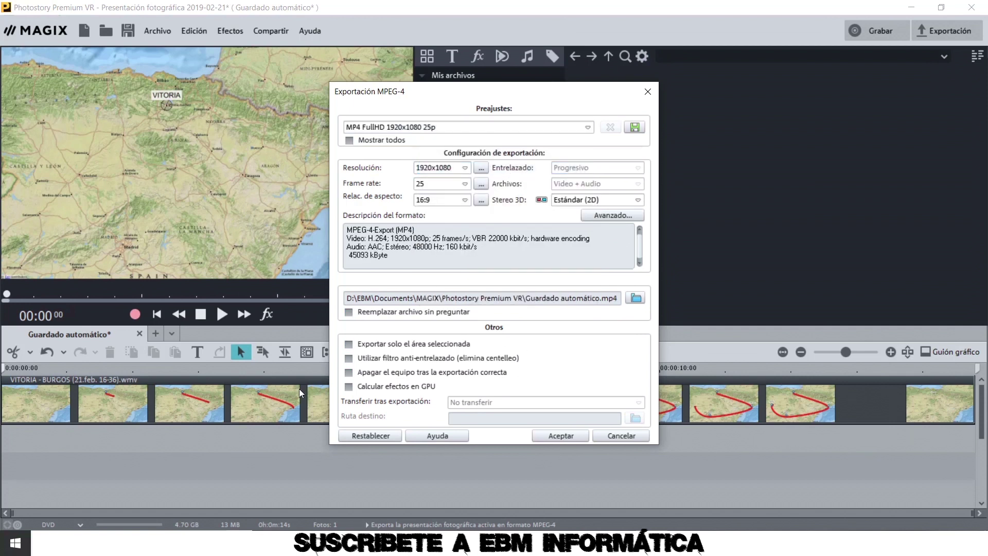
left_click(563, 438)
Step: Play the exported Guardado automático.mp4 in VLC, and close the player to return to the slideshow project
left_click(560, 296)
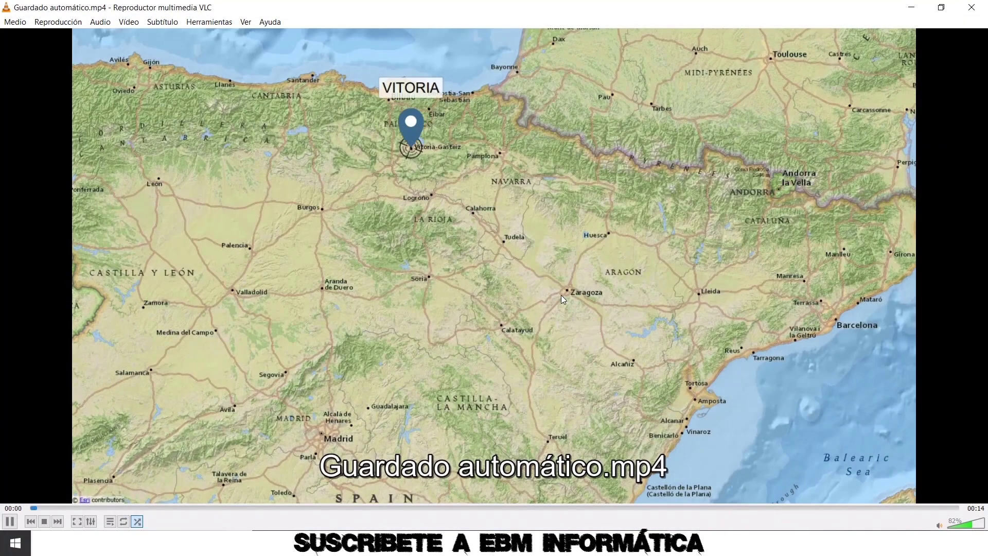
double_click(524, 277)
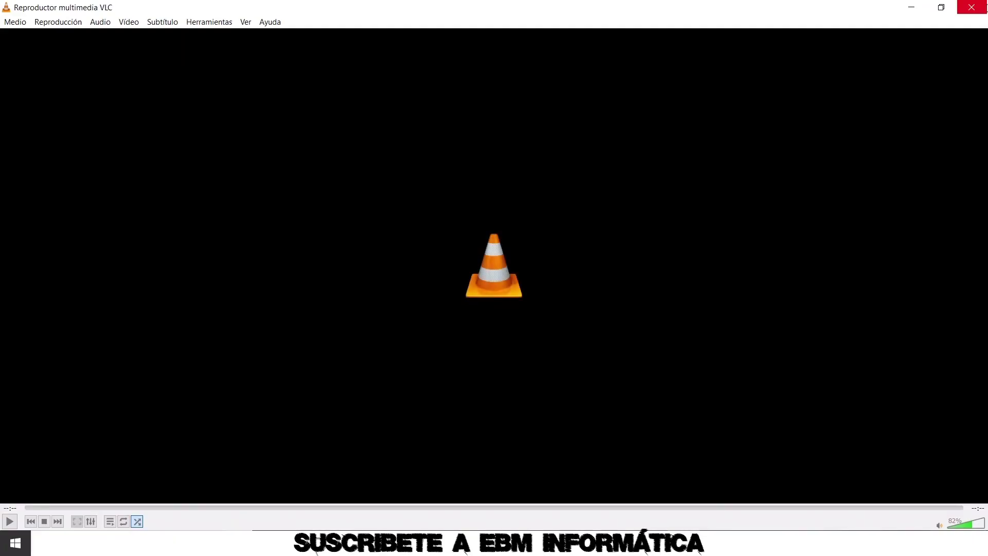
left_click(983, 8)
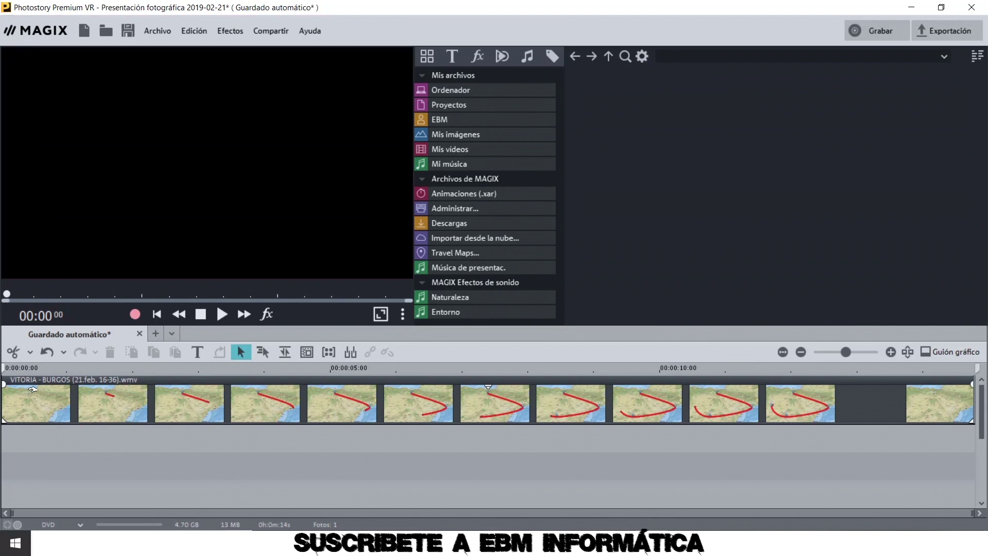
double_click(352, 405)
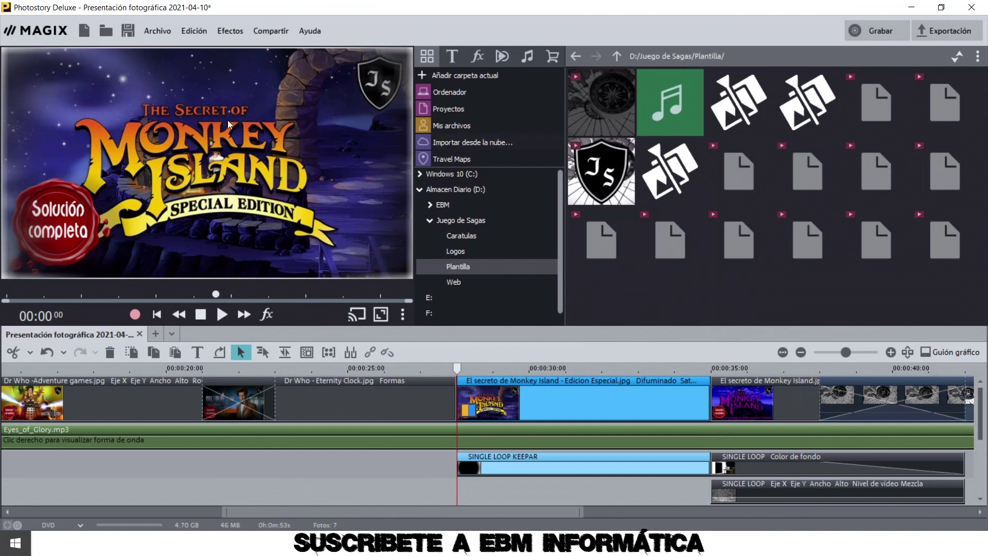
Step: Examine the source choices for batch conversion, and close the dialog without choosing one
left_click(165, 38)
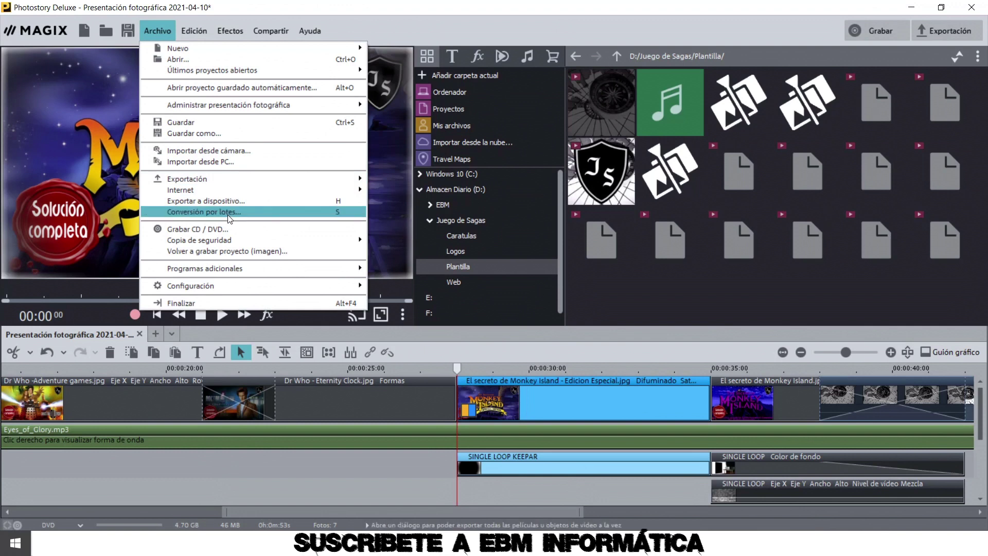
left_click(230, 212)
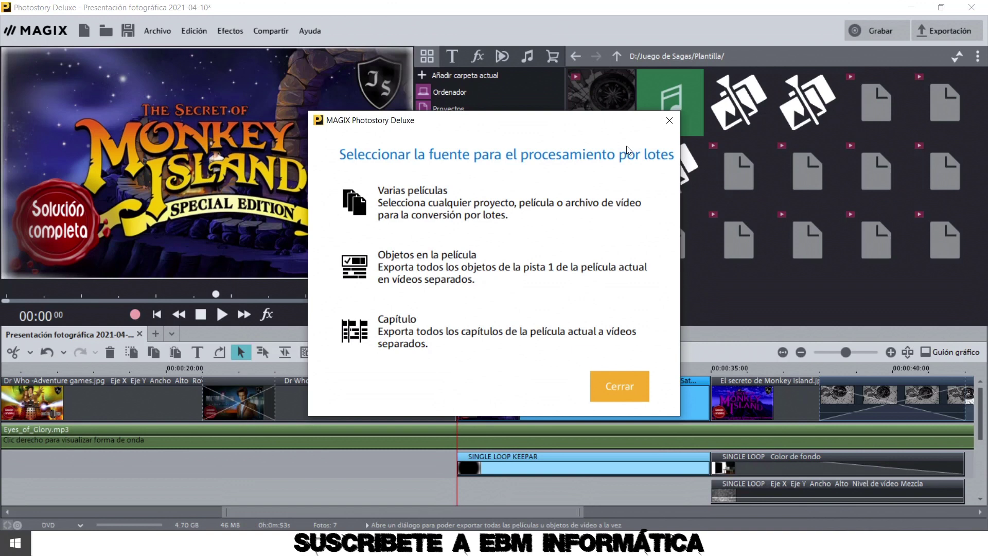
left_click(669, 120)
left_click(225, 30)
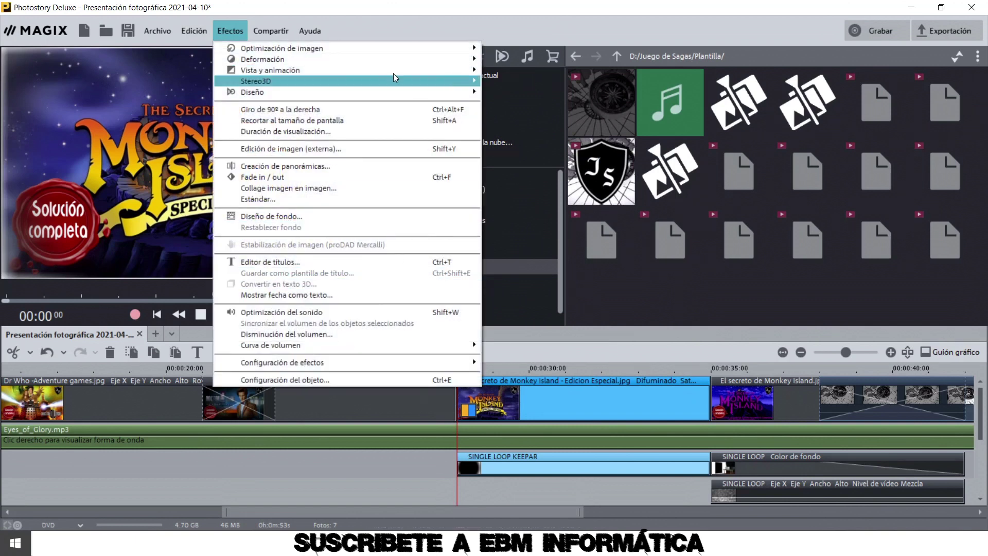
left_click(189, 33)
left_click(189, 33)
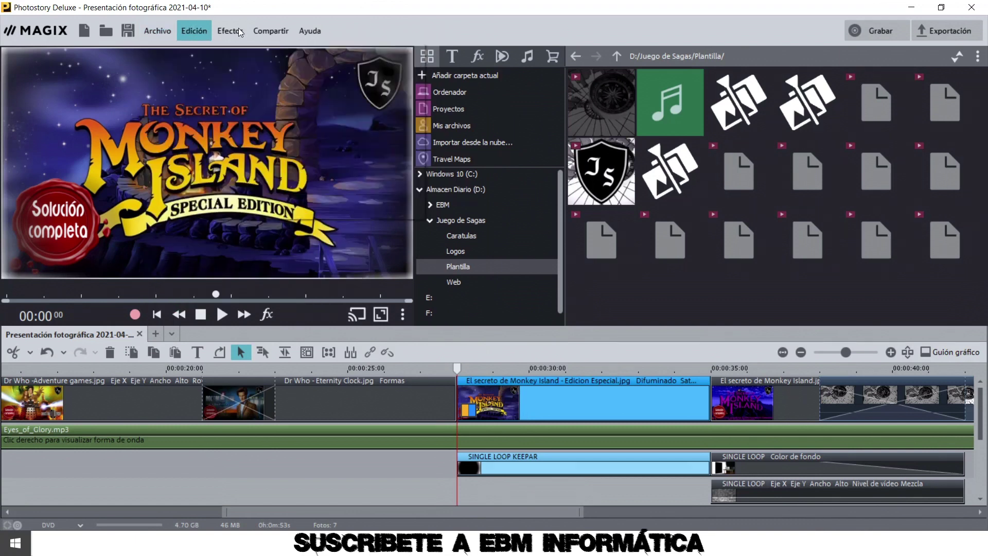
left_click(267, 26)
Step: Download the Photostory Deluxe 2021 PDF manual from the MAGIX download centre, confirming the reCAPTCHA check
left_click(300, 27)
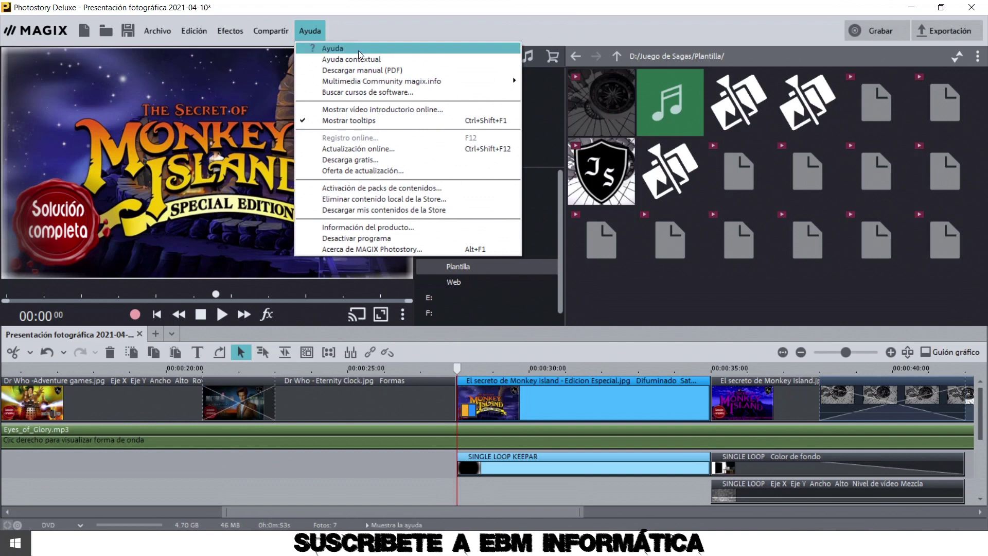
left_click(372, 72)
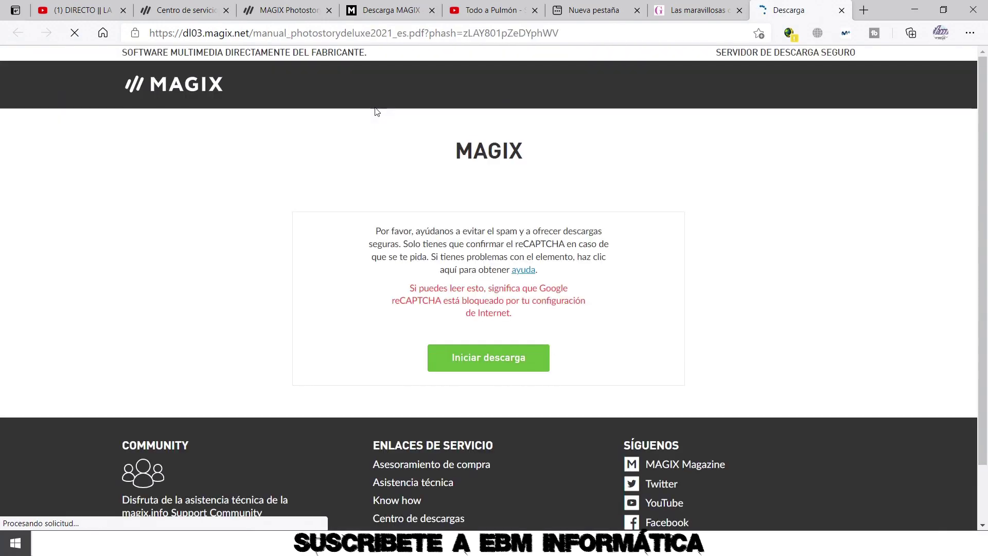
left_click(411, 303)
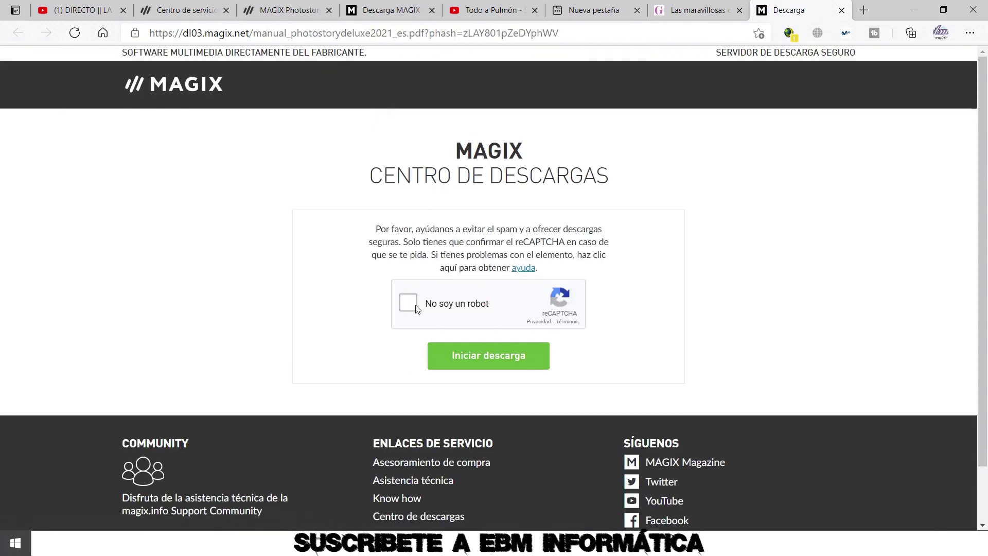
left_click(492, 364)
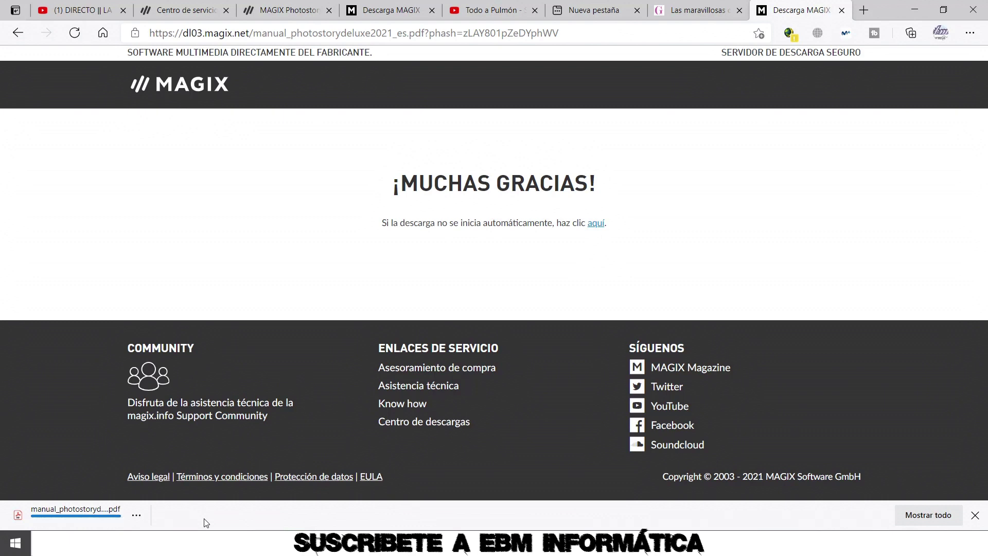
Step: Open the downloaded manual, look at the Editar presentación section on page 17, and switch back to Photostory Deluxe
left_click(94, 514)
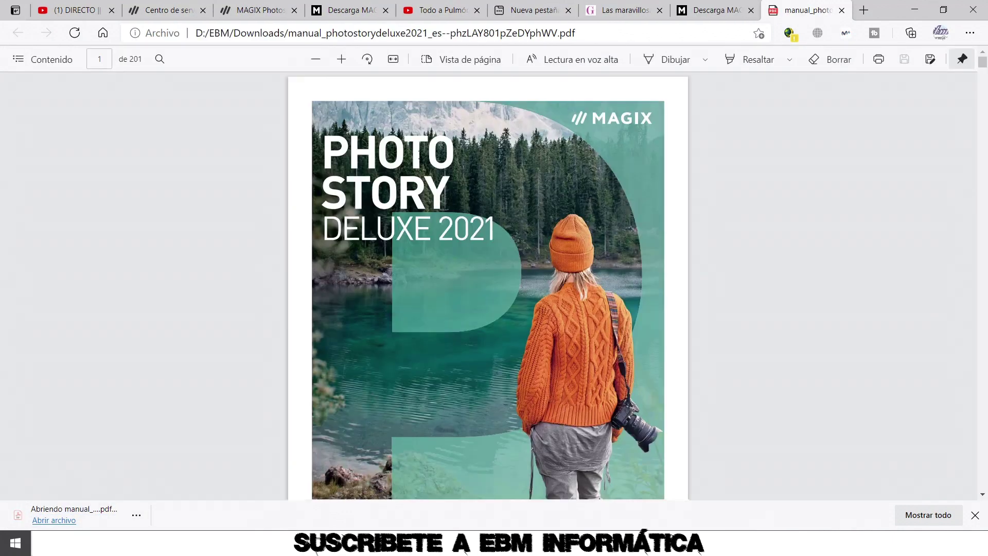
left_click_drag(983, 62, 955, 99)
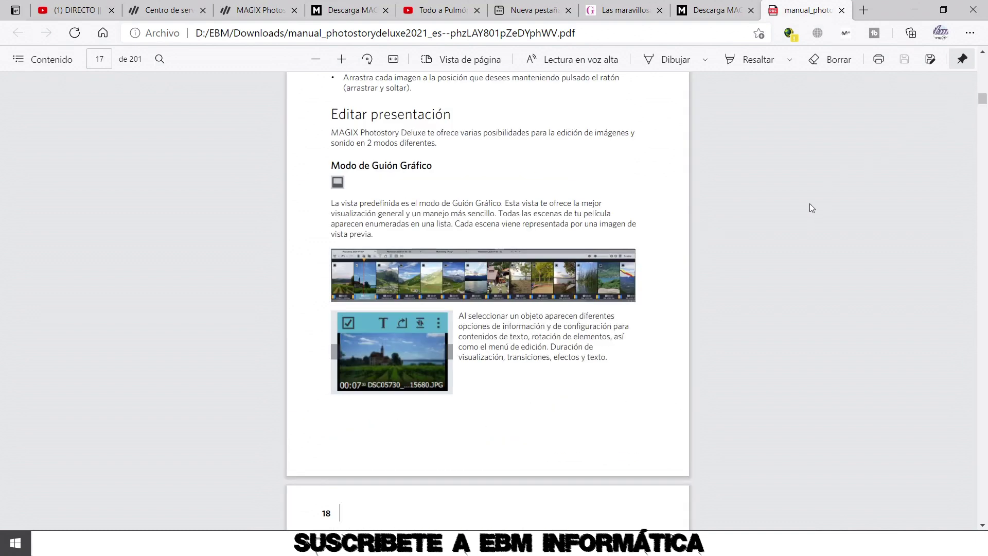
key("ctrl+f")
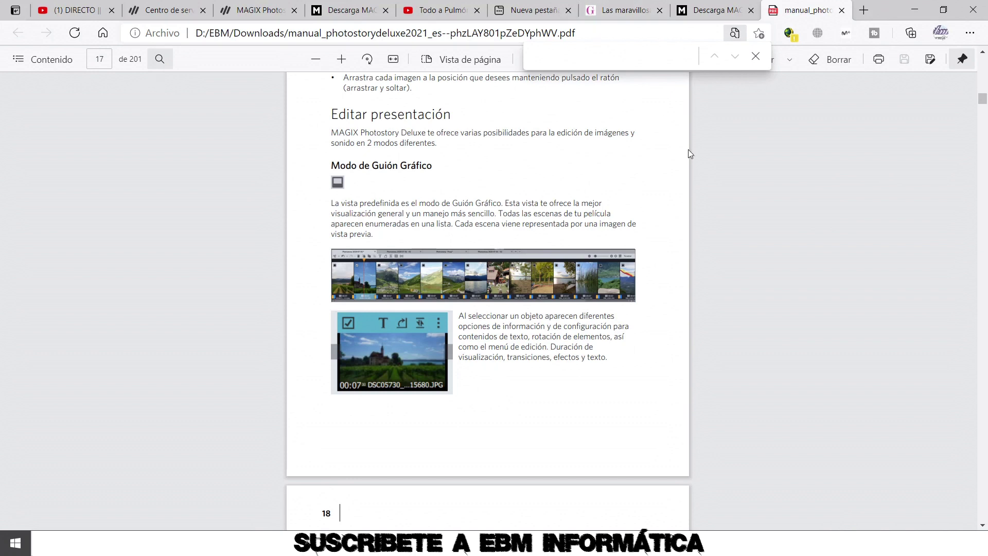
key("Escape")
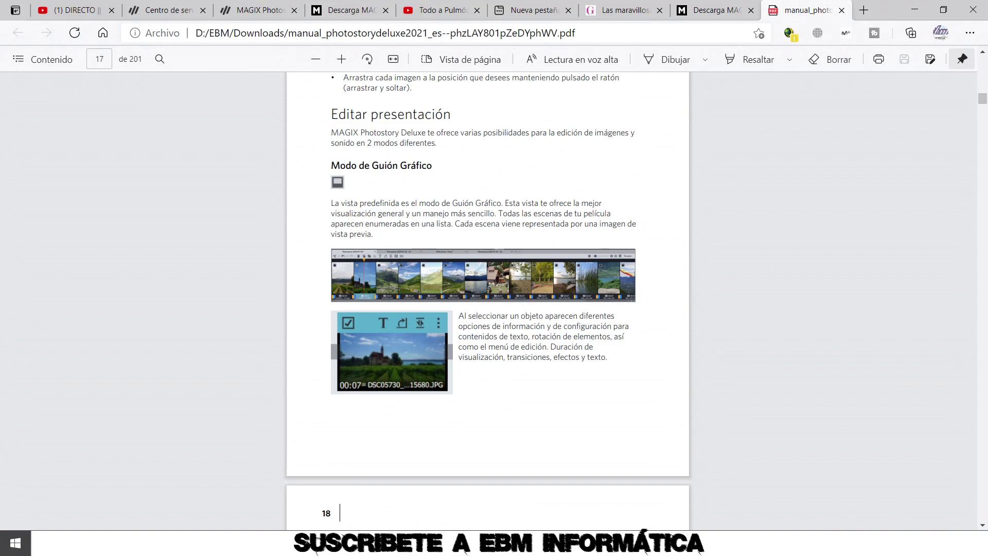
key("alt+Tab")
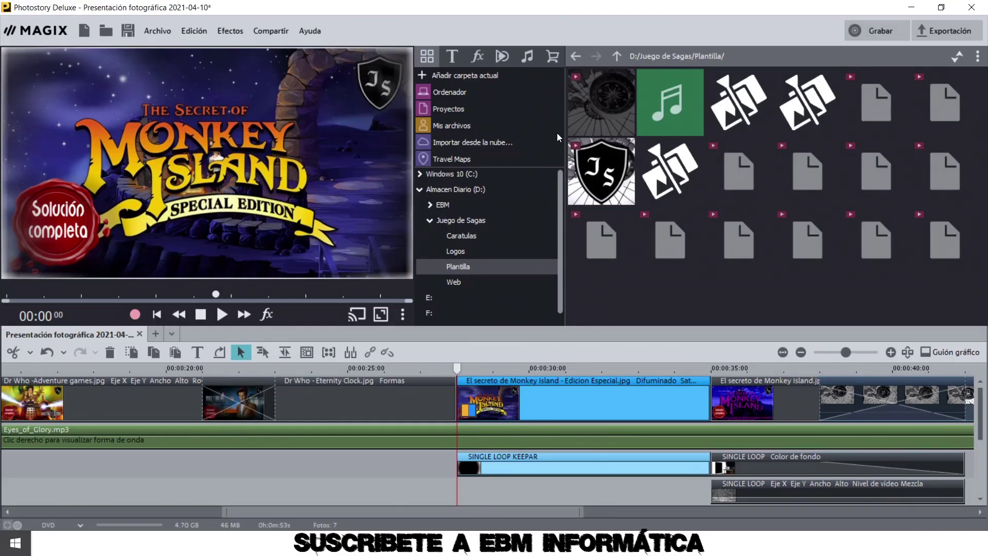